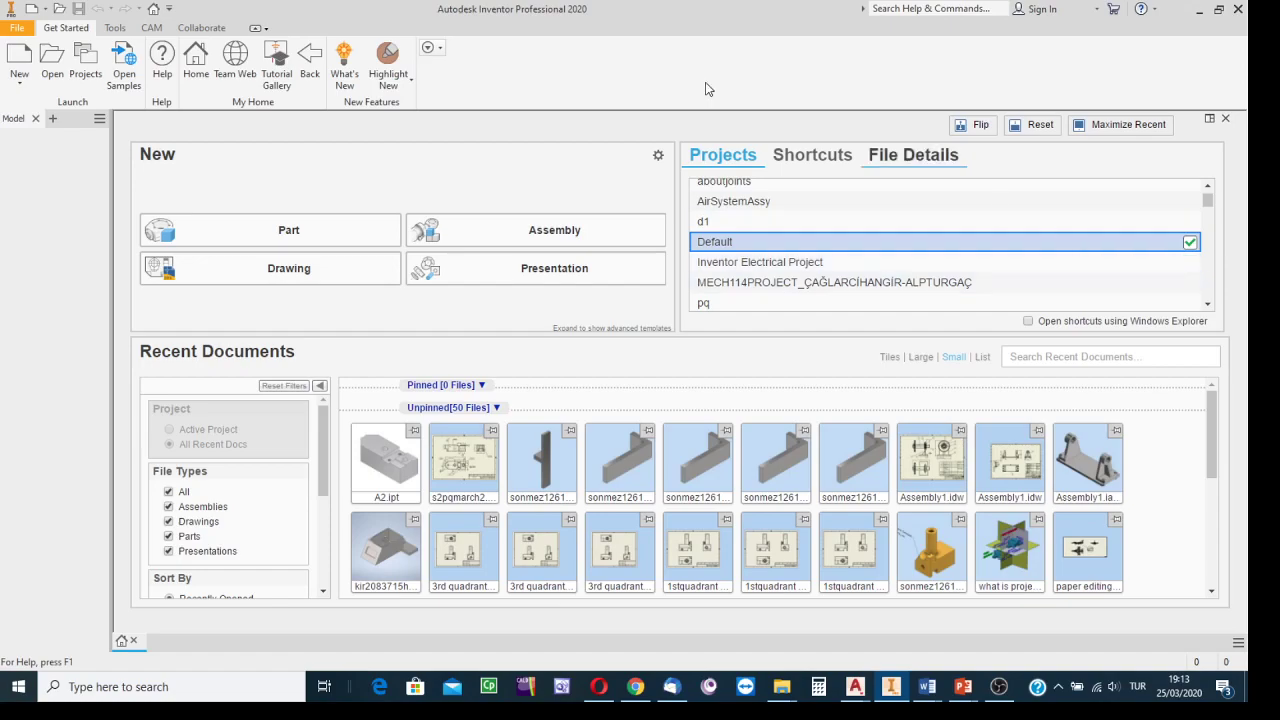
From the Projects manager, browse for another project file and show the DATA (D:) drive.
{"action": "left_click", "coordinate": [87, 62]}
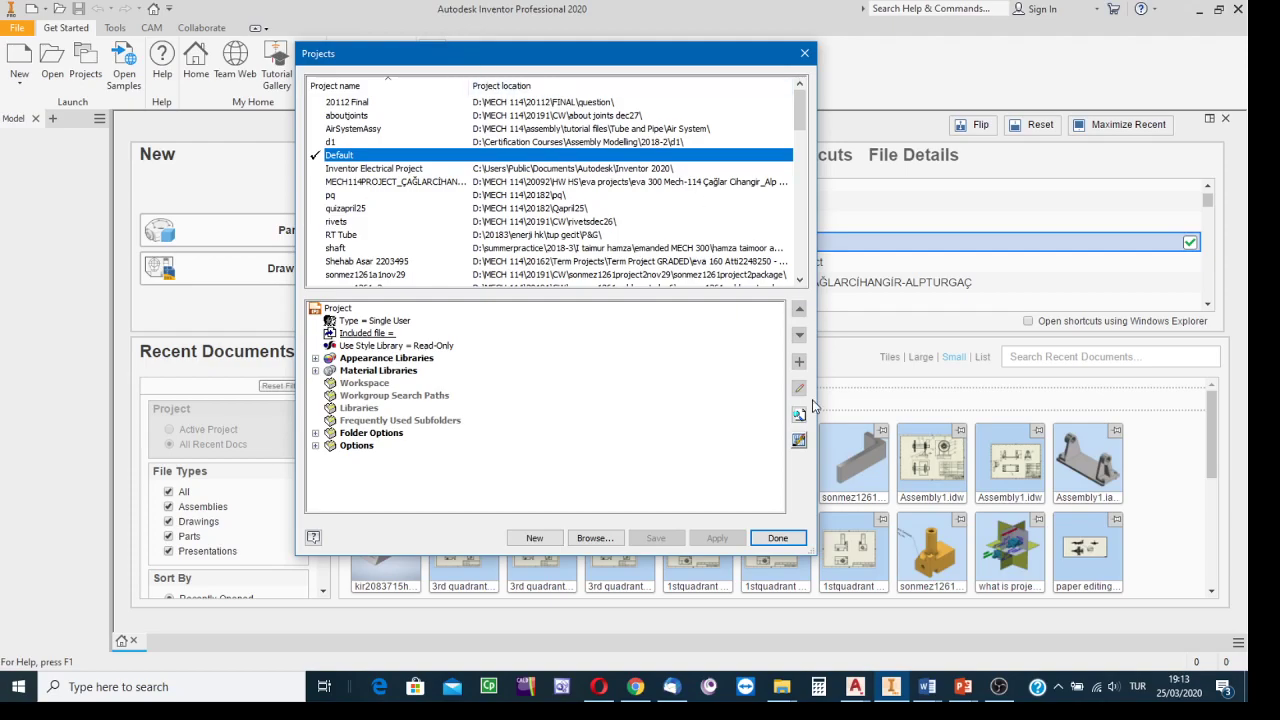
{"action": "left_click", "coordinate": [595, 538]}
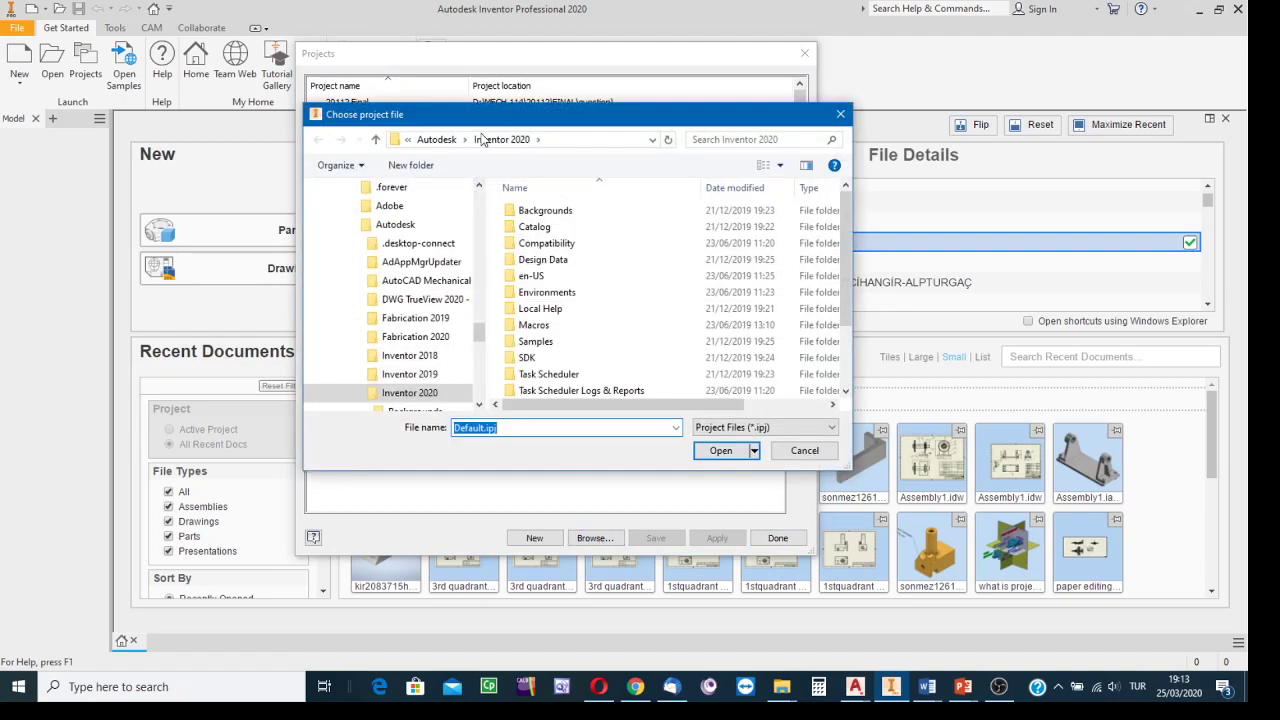
{"action": "mouse_move", "coordinate": [512, 118]}
{"action": "left_mouse_down"}
{"action": "mouse_move", "coordinate": [290, 100]}
{"action": "mouse_move", "coordinate": [551, 79]}
{"action": "mouse_move", "coordinate": [598, 94]}
{"action": "mouse_move", "coordinate": [517, 99]}
{"action": "left_mouse_up"}
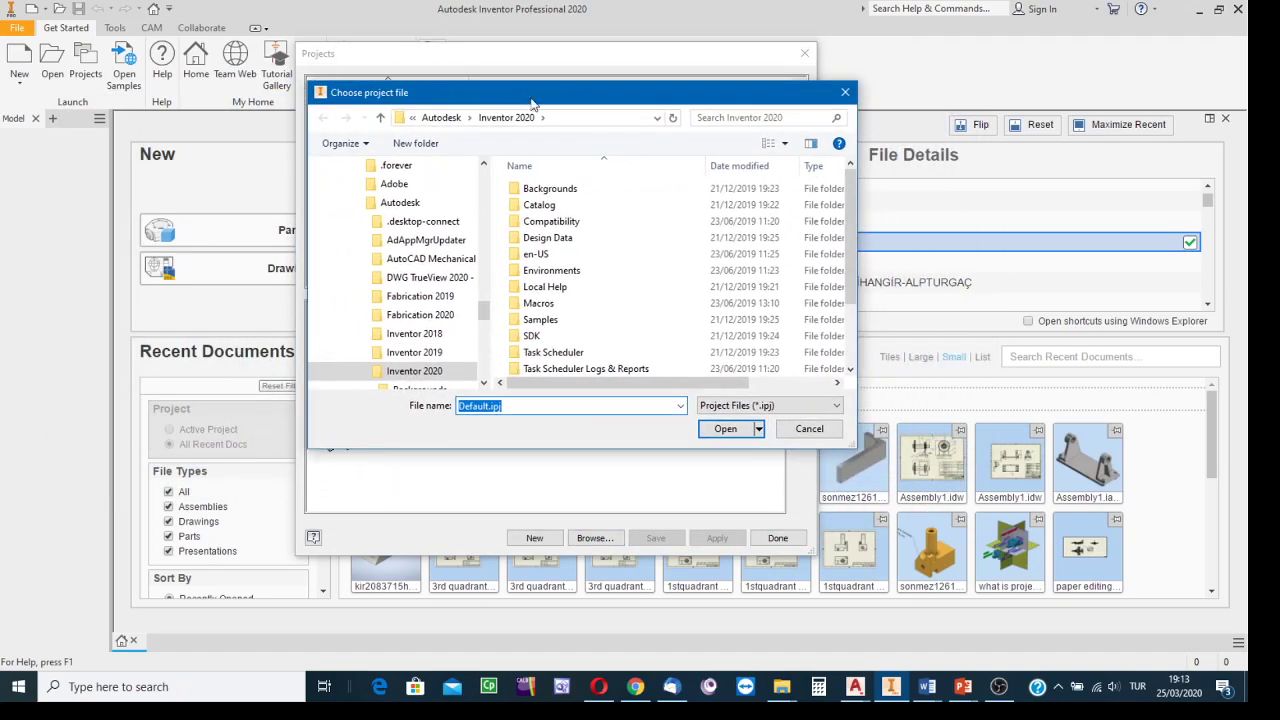
{"action": "left_click", "coordinate": [658, 118]}
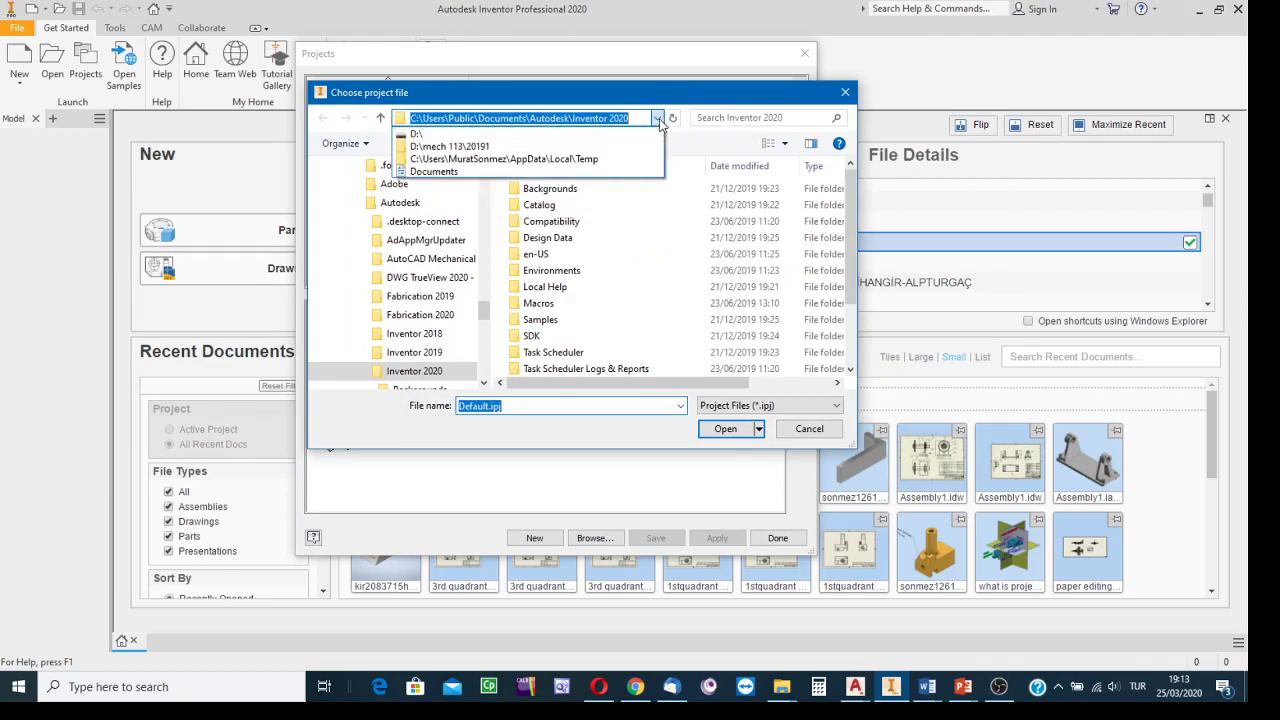
{"action": "left_click", "coordinate": [489, 314]}
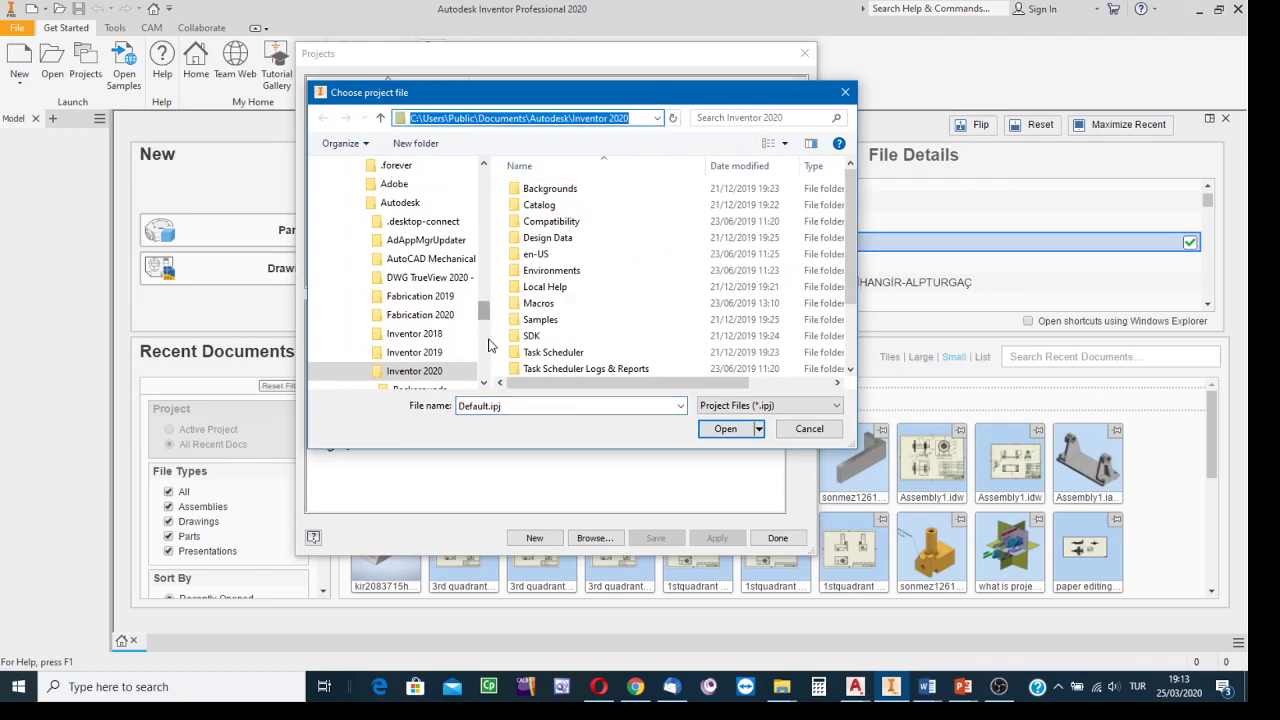
{"action": "left_click_drag", "start_coordinate": [486, 314], "coordinate": [487, 390]}
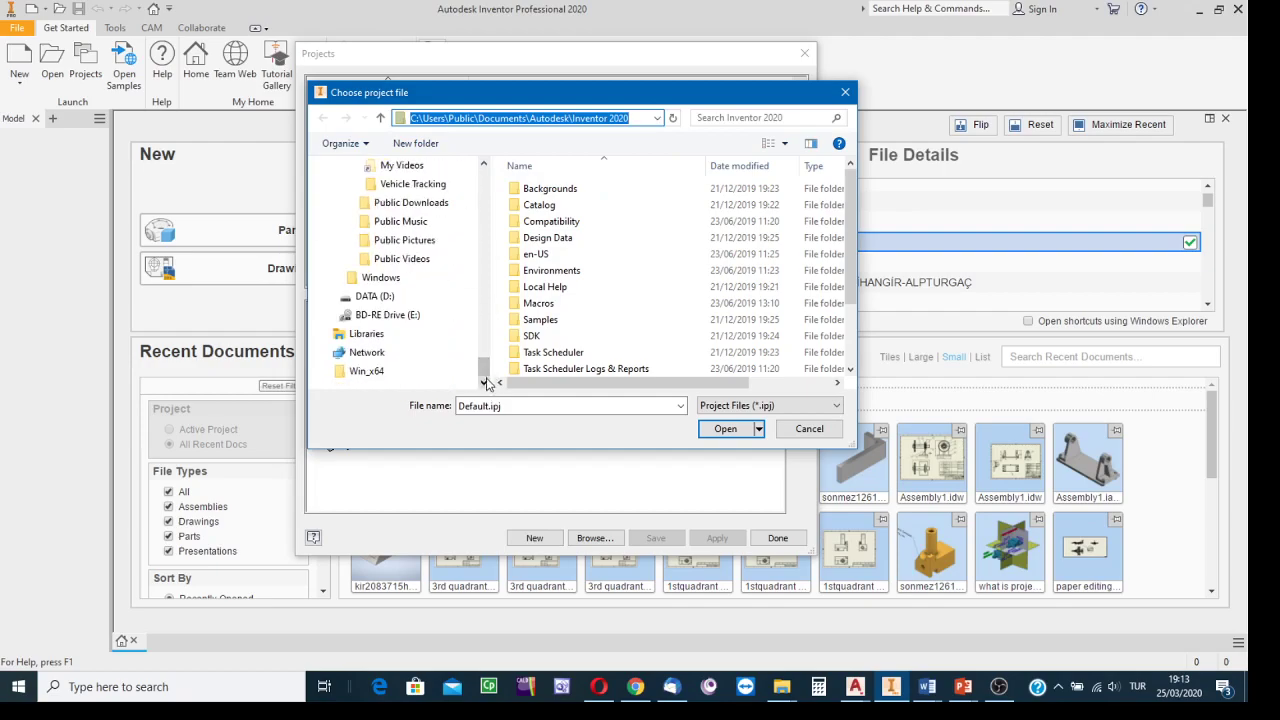
{"action": "left_click", "coordinate": [375, 297]}
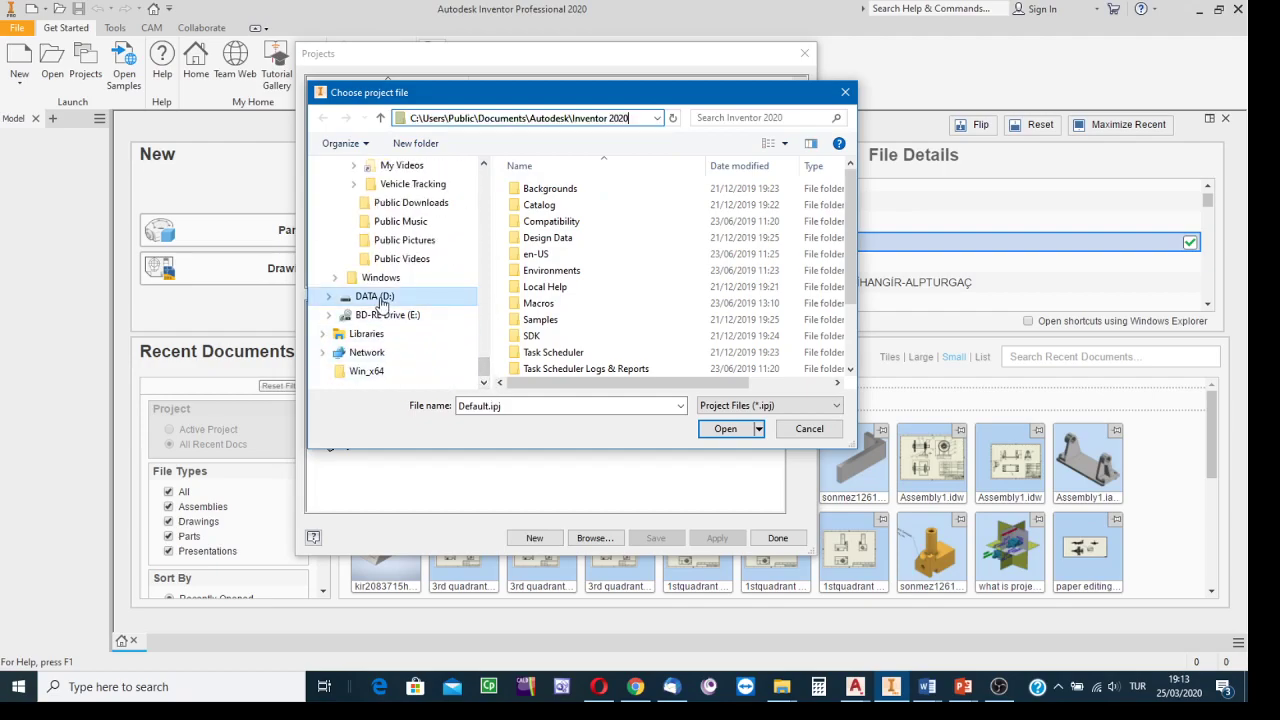
{"action": "scroll", "coordinate": [623, 286], "scroll_direction": "down", "scroll_amount": 5}
{"action": "scroll", "coordinate": [625, 283], "scroll_direction": "down", "scroll_amount": 18}
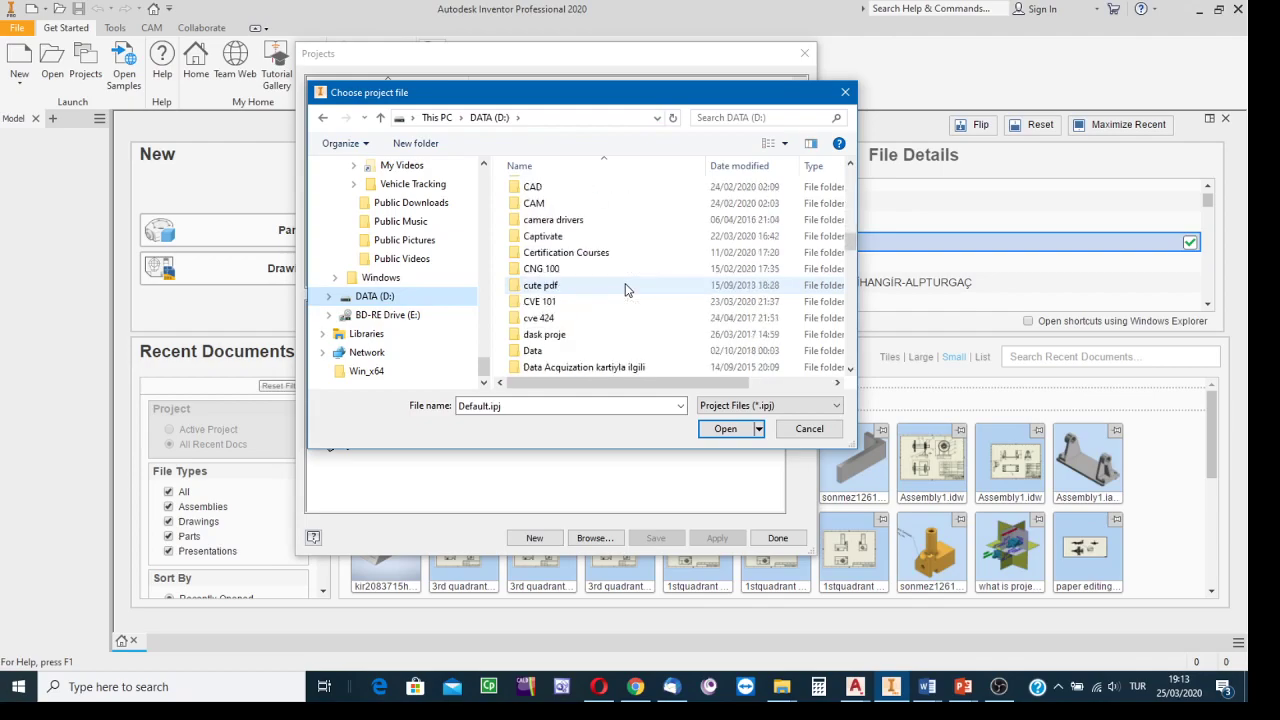
{"action": "scroll", "coordinate": [625, 285], "scroll_direction": "up", "scroll_amount": 2}
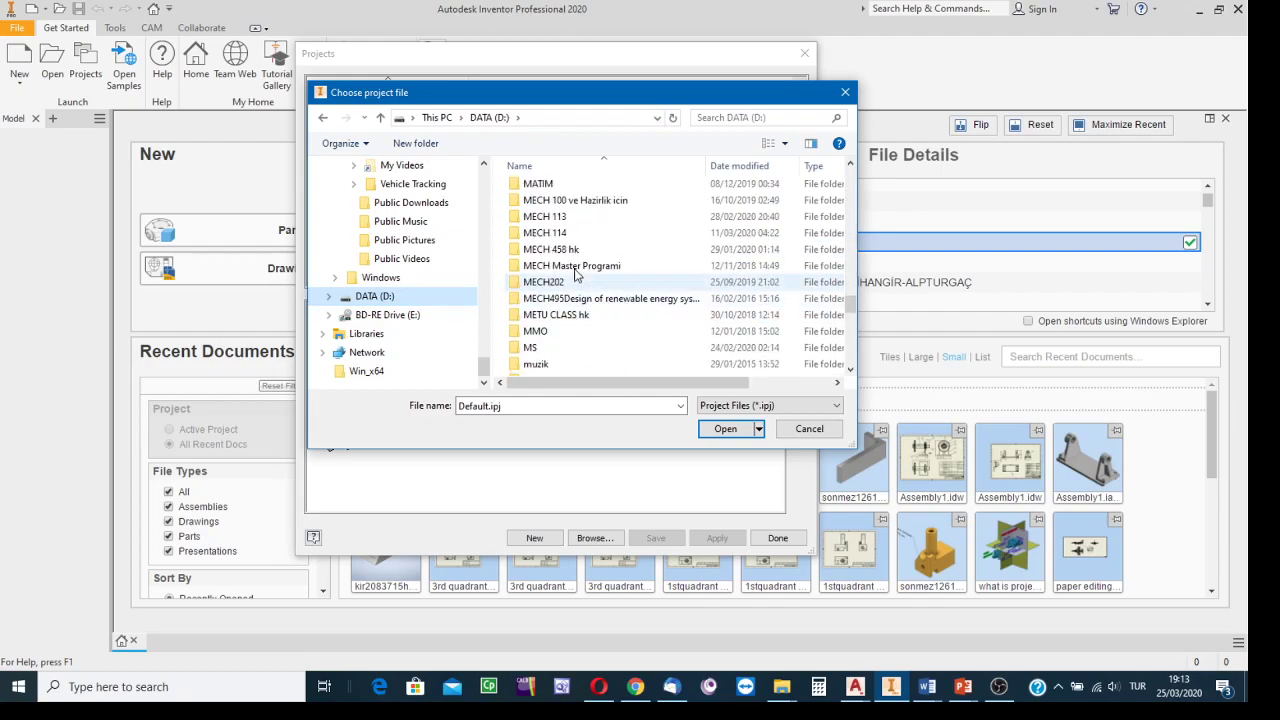
Go to MECH 114 > 20192 > Sec1 > CW and into the march24 project folder.
{"action": "double_click", "coordinate": [585, 213]}
{"action": "scroll", "coordinate": [600, 300], "scroll_direction": "down", "scroll_amount": 3}
{"action": "scroll", "coordinate": [598, 330], "scroll_direction": "down", "scroll_amount": 4}
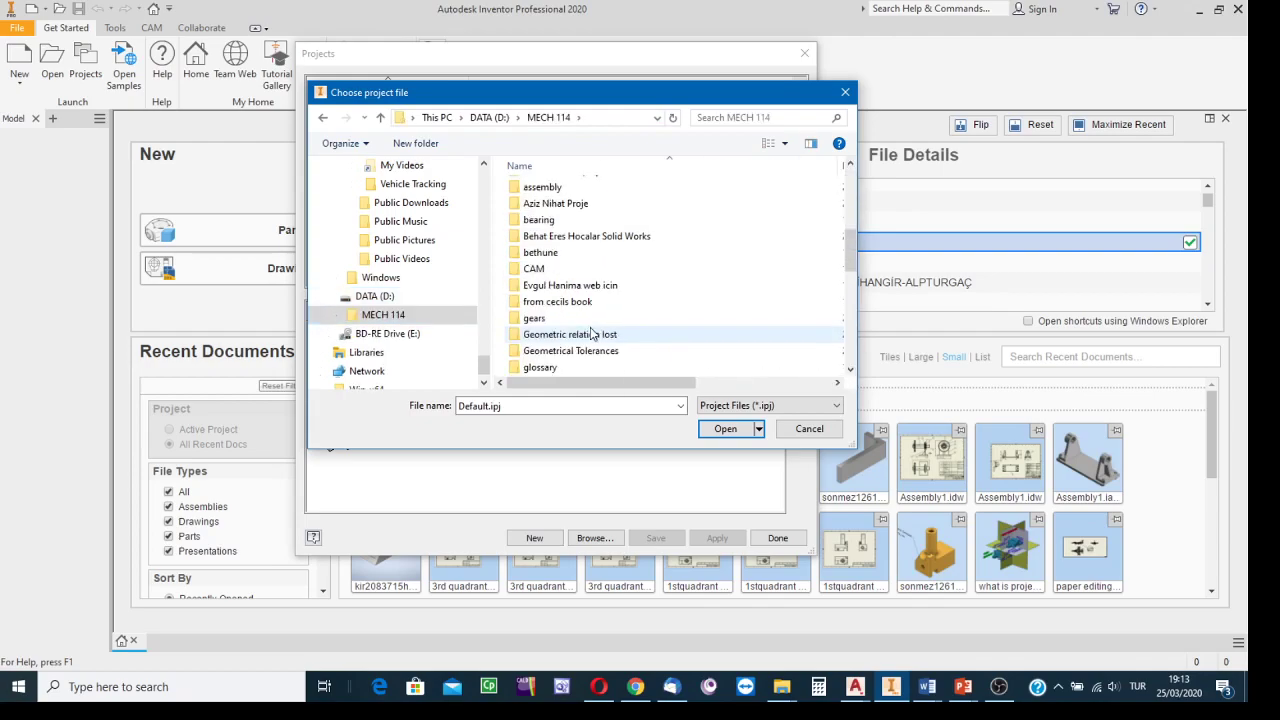
{"action": "scroll", "coordinate": [605, 315], "scroll_direction": "up", "scroll_amount": 3}
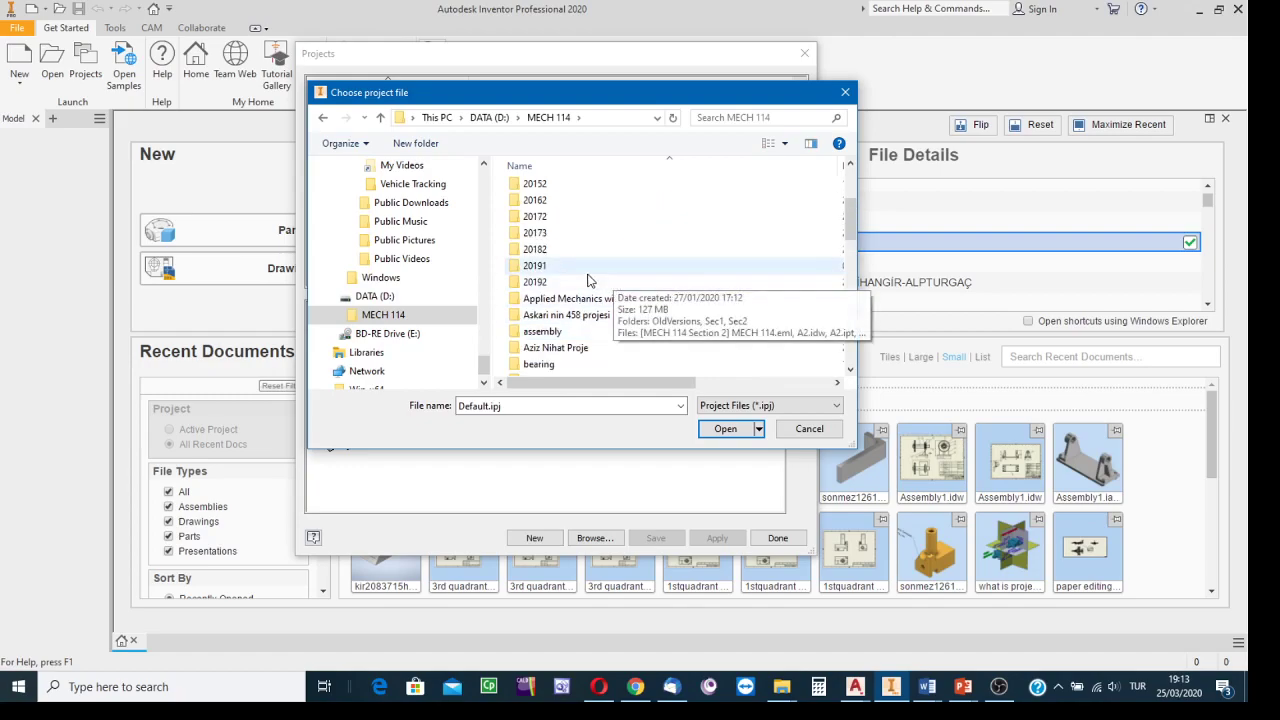
{"action": "double_click", "coordinate": [565, 285]}
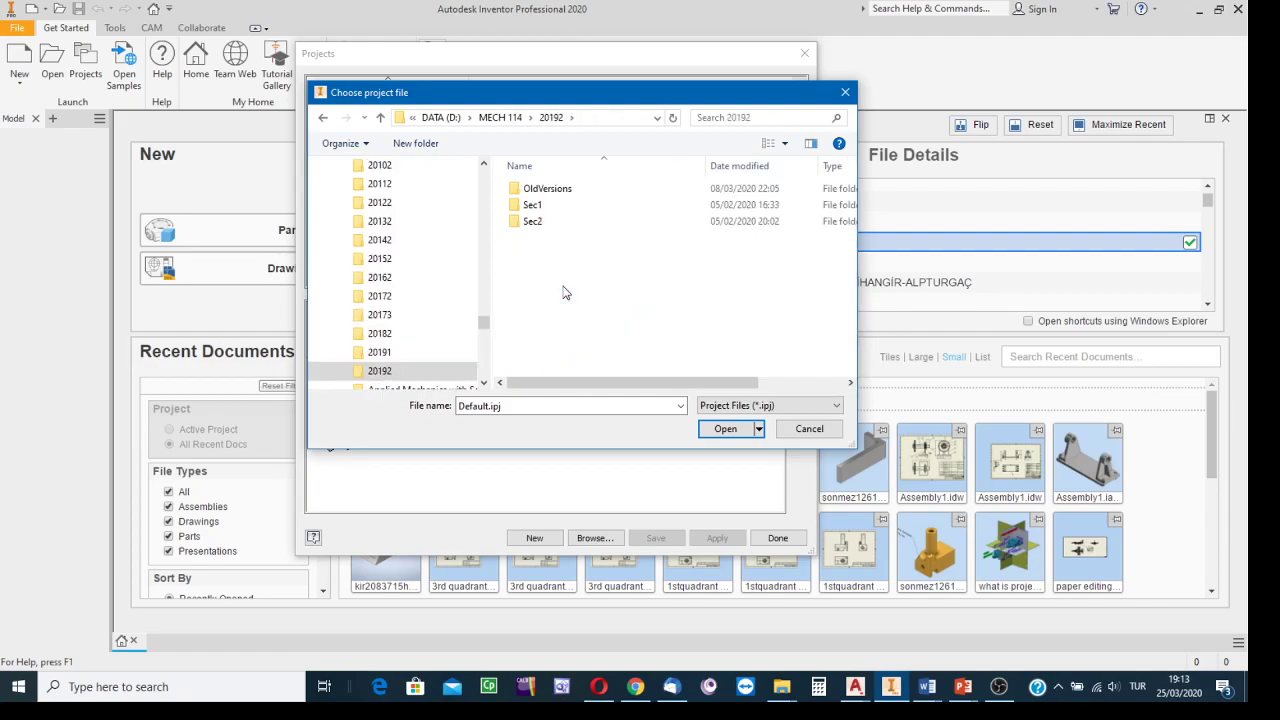
{"action": "double_click", "coordinate": [537, 205]}
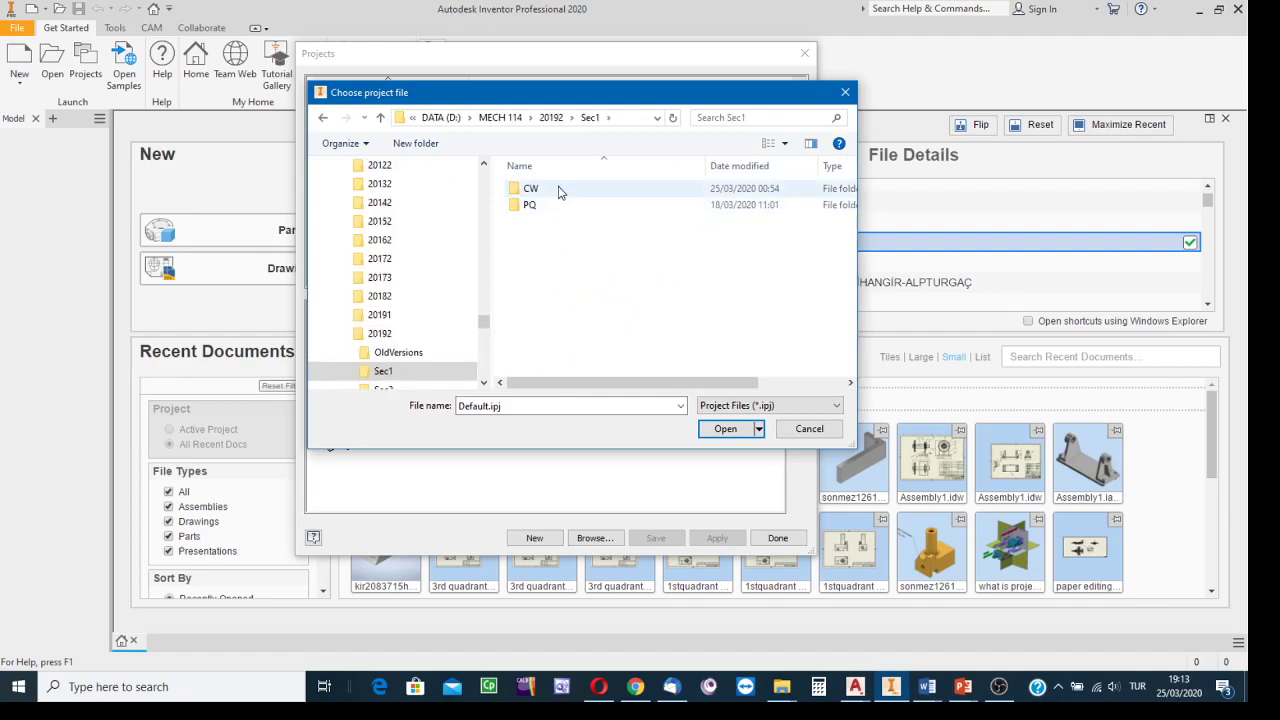
{"action": "double_click", "coordinate": [556, 190]}
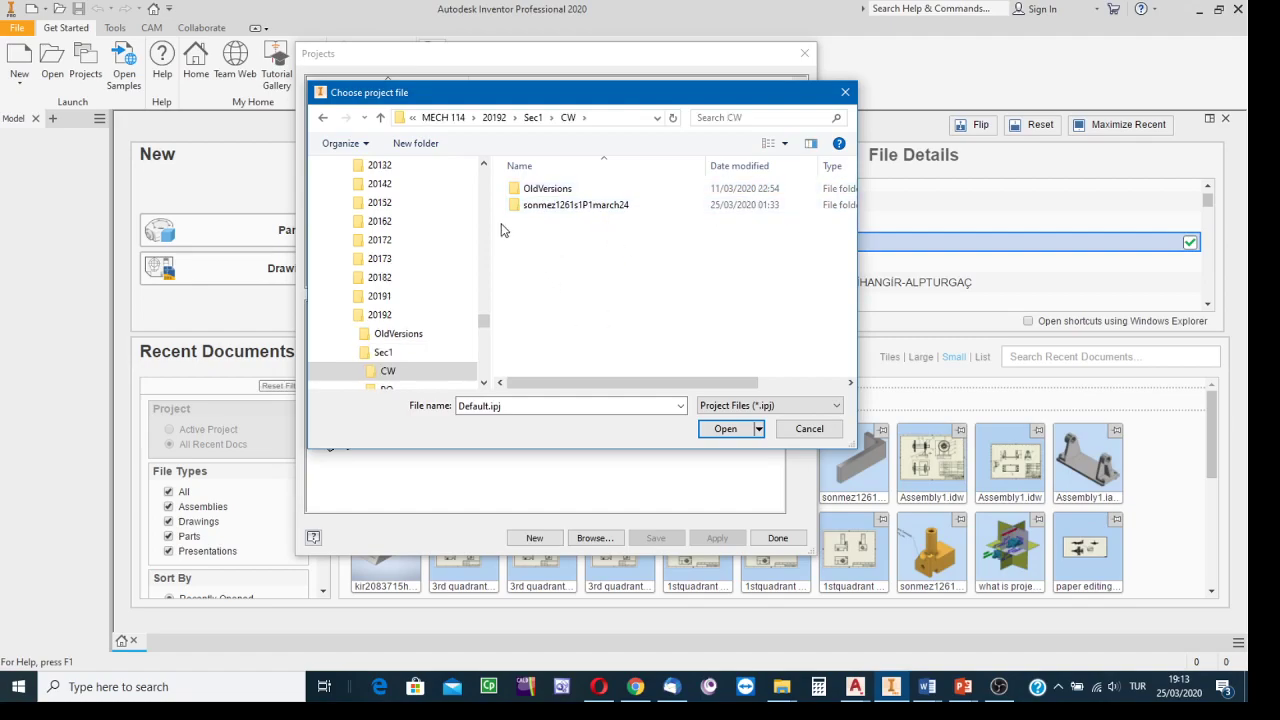
{"action": "double_click", "coordinate": [563, 212]}
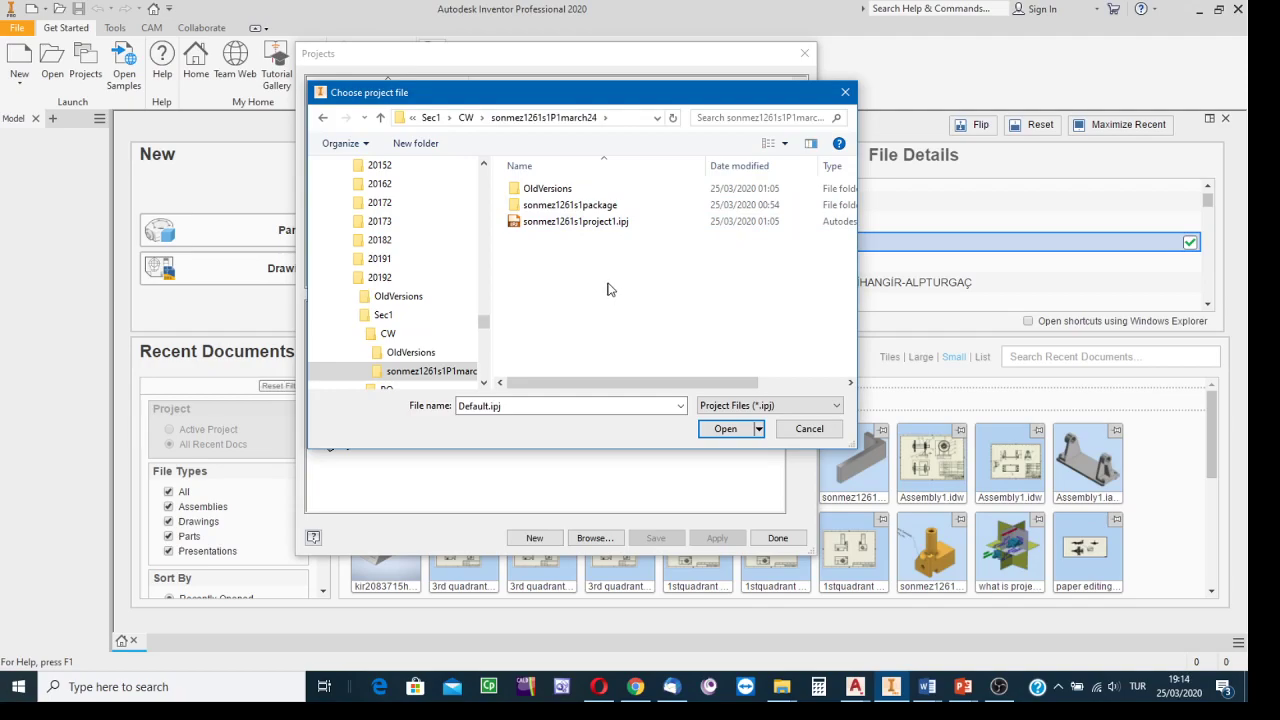
Make sonmez1261s1project1.ipj the active project and close the Projects manager.
{"action": "left_click", "coordinate": [560, 225]}
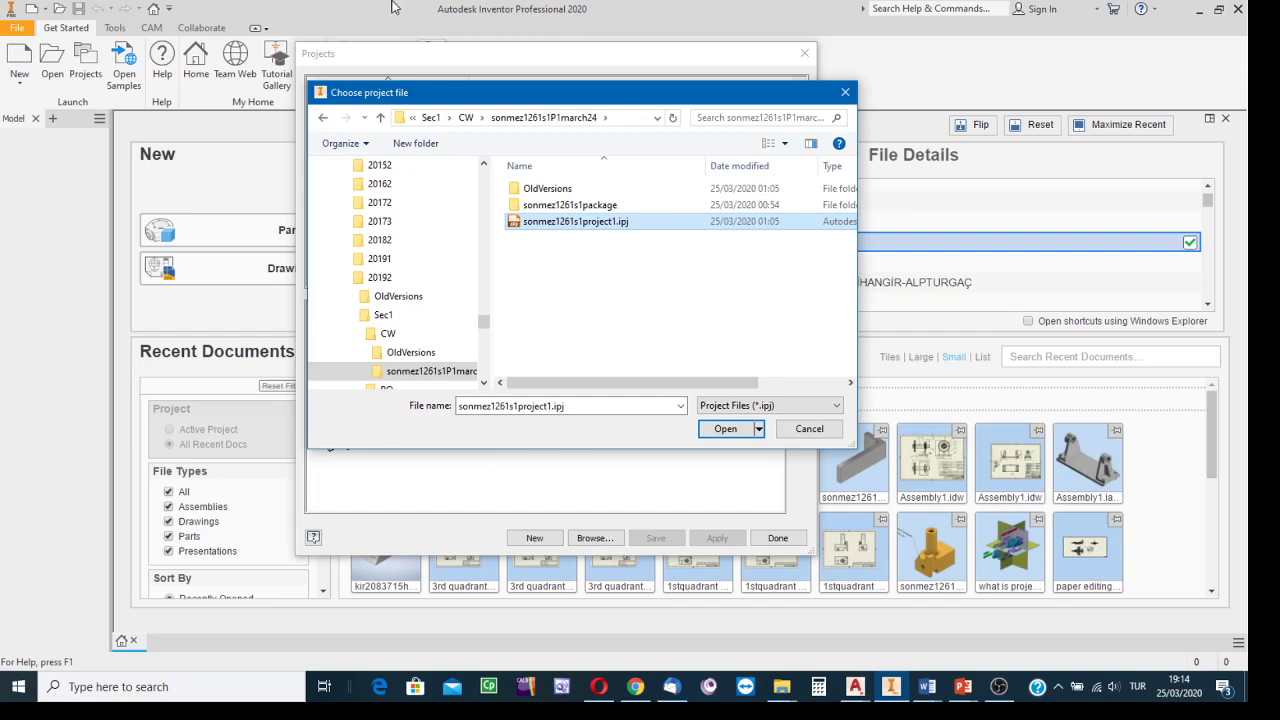
{"action": "left_click_drag", "start_coordinate": [541, 96], "coordinate": [789, 58]}
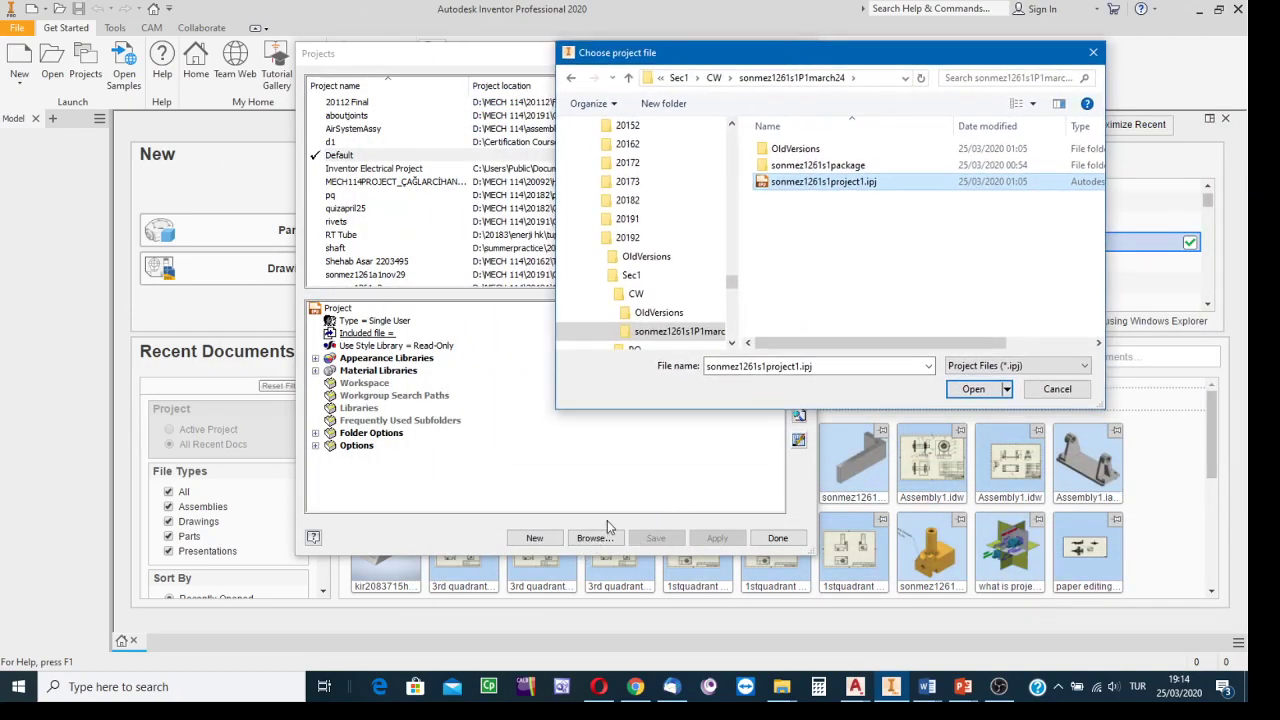
{"action": "left_click_drag", "start_coordinate": [798, 58], "coordinate": [695, 82]}
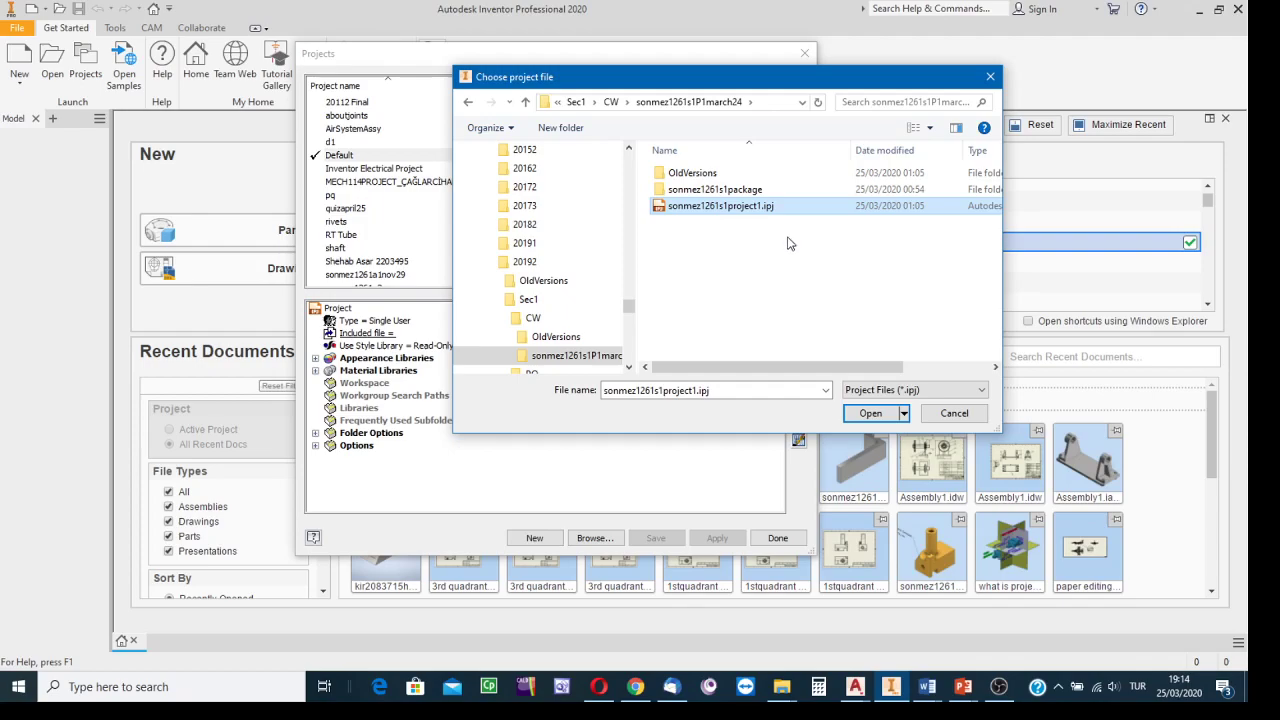
{"action": "left_click", "coordinate": [728, 211]}
{"action": "left_click", "coordinate": [814, 207]}
{"action": "left_click", "coordinate": [866, 424]}
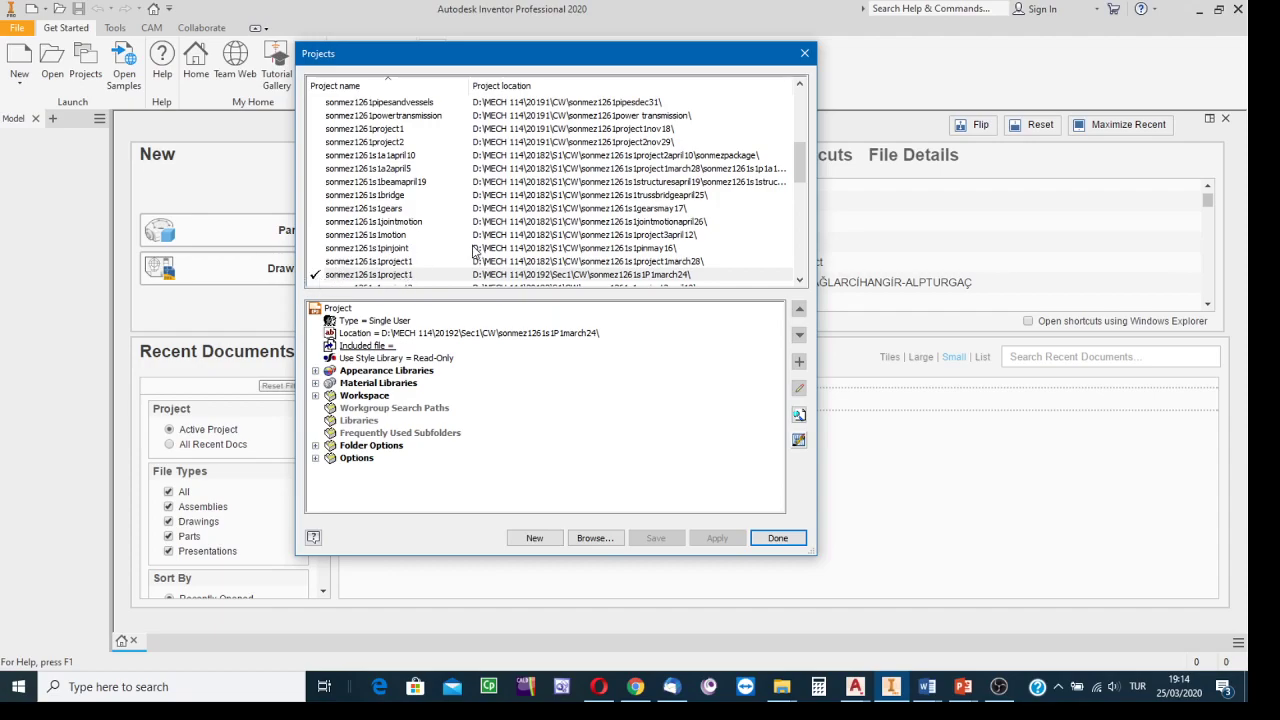
{"action": "left_click", "coordinate": [773, 540]}
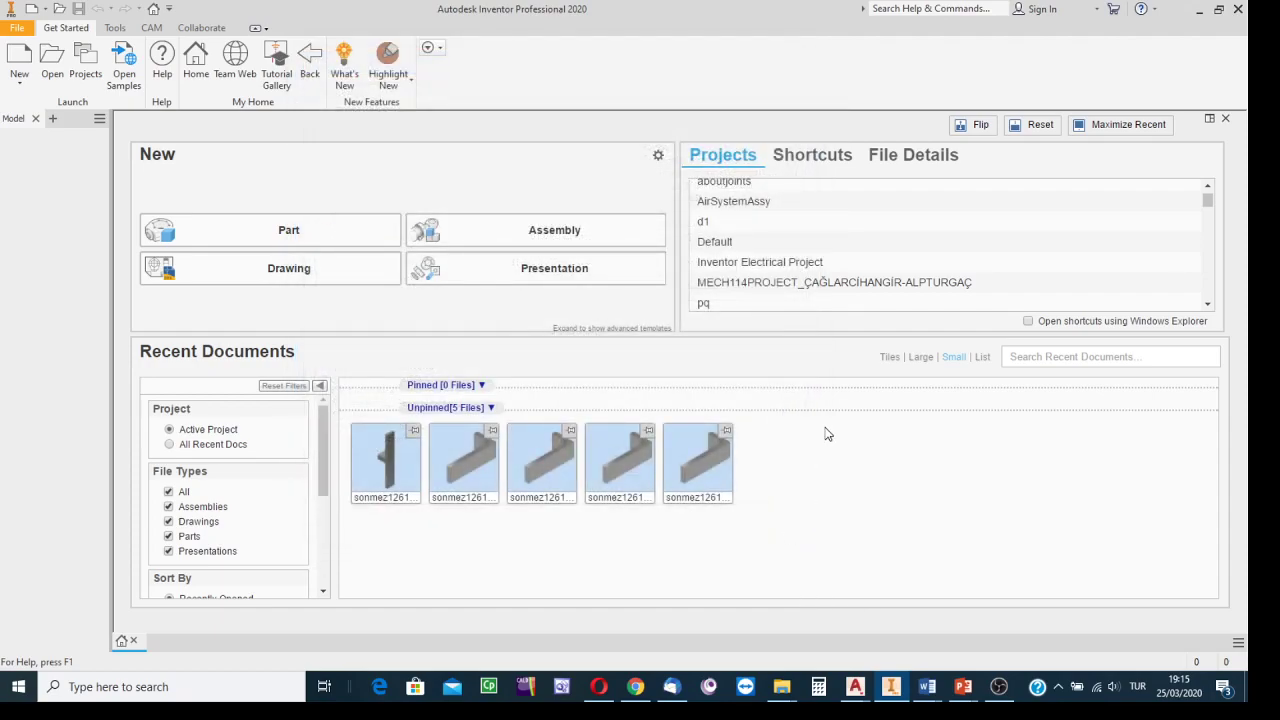
Open the sonmez1261s1assembly1.iam bracket assembly from the project folder.
{"action": "left_click", "coordinate": [53, 62]}
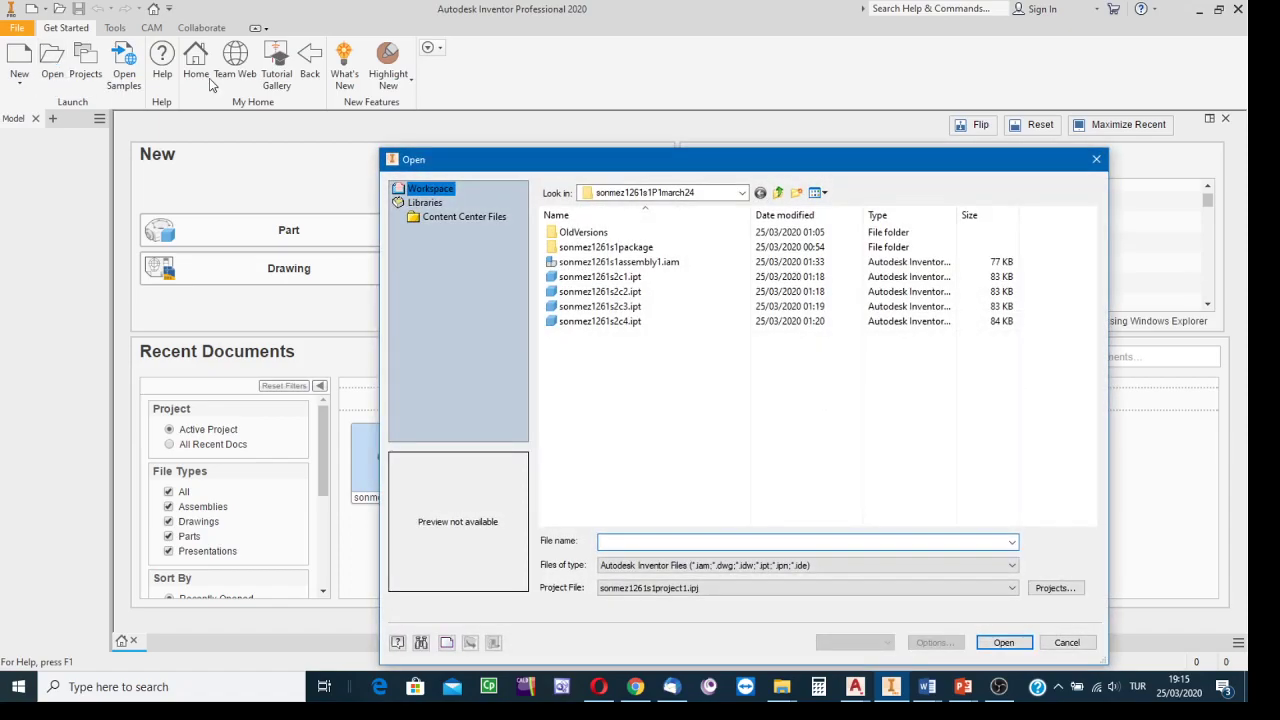
{"action": "left_click_drag", "start_coordinate": [544, 159], "coordinate": [452, 68]}
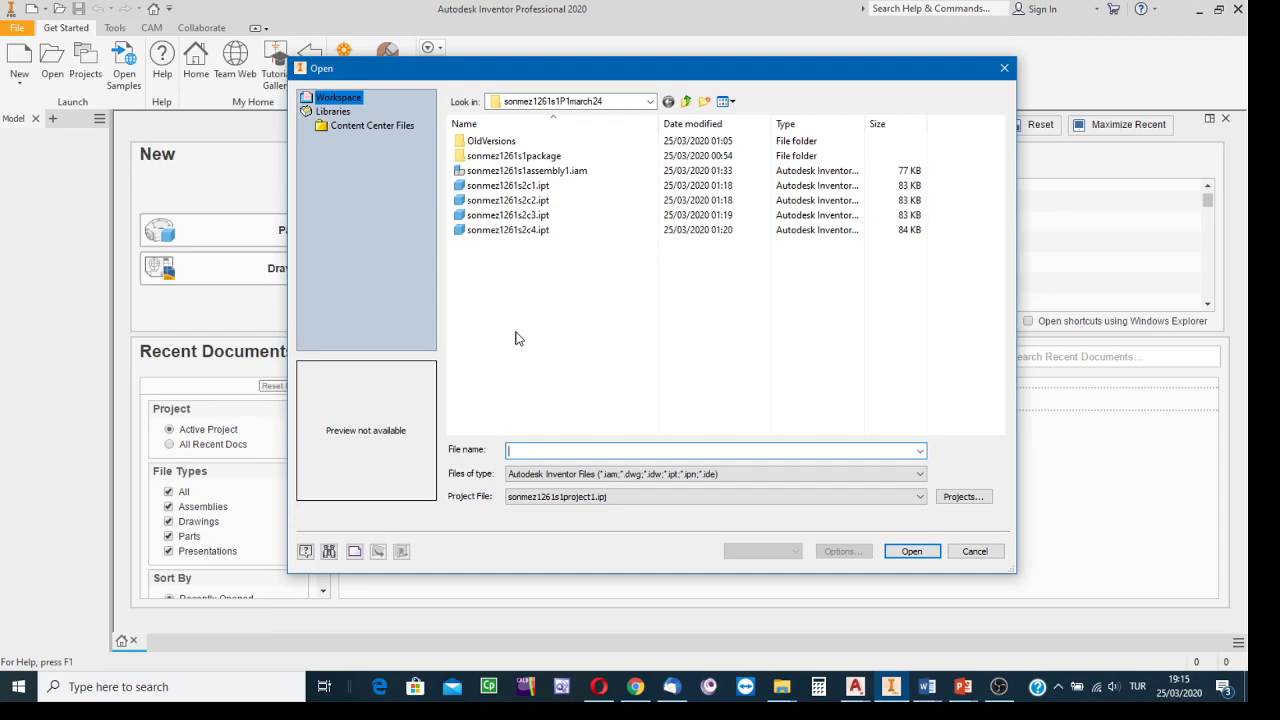
{"action": "left_click", "coordinate": [503, 172]}
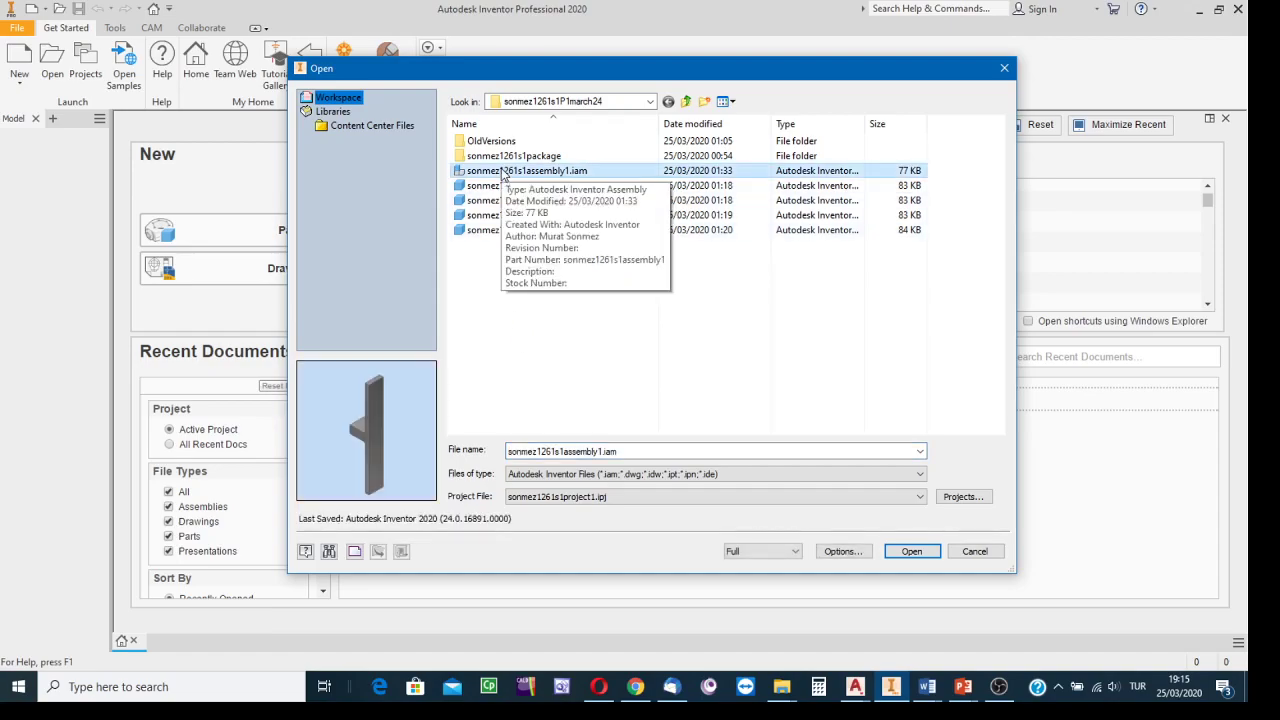
{"action": "left_click", "coordinate": [906, 558]}
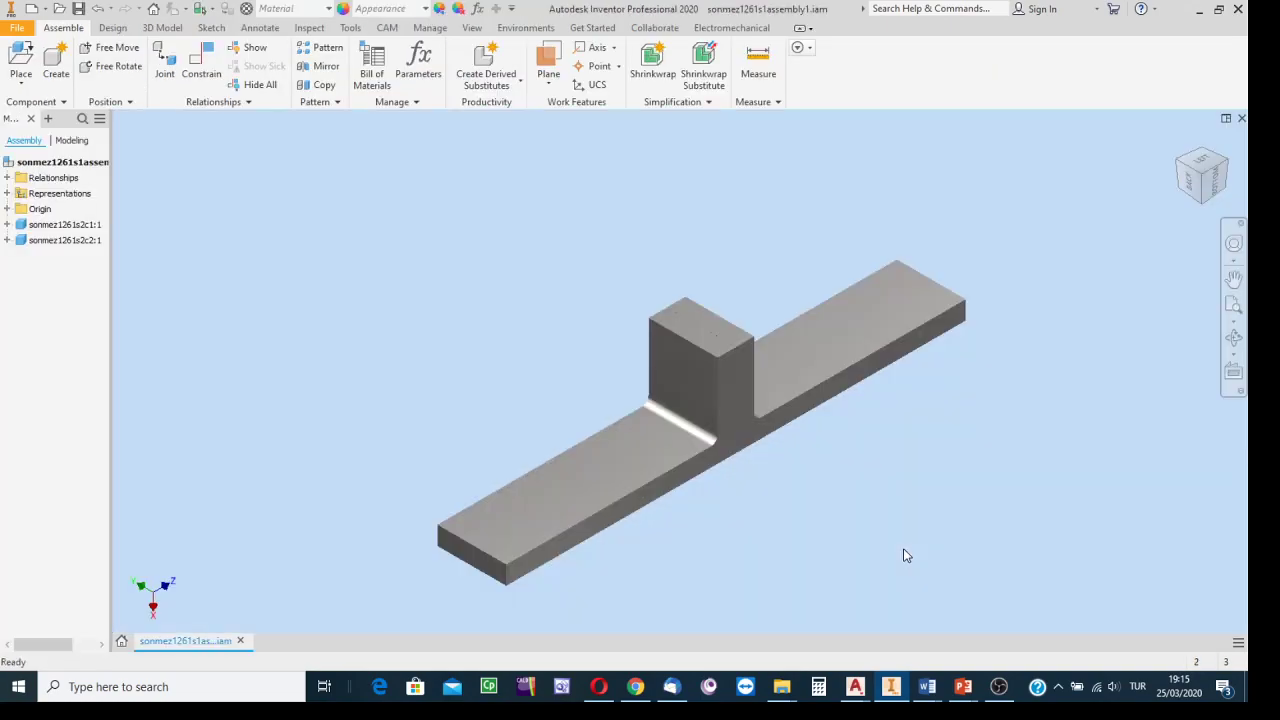
{"action": "left_click", "coordinate": [471, 30]}
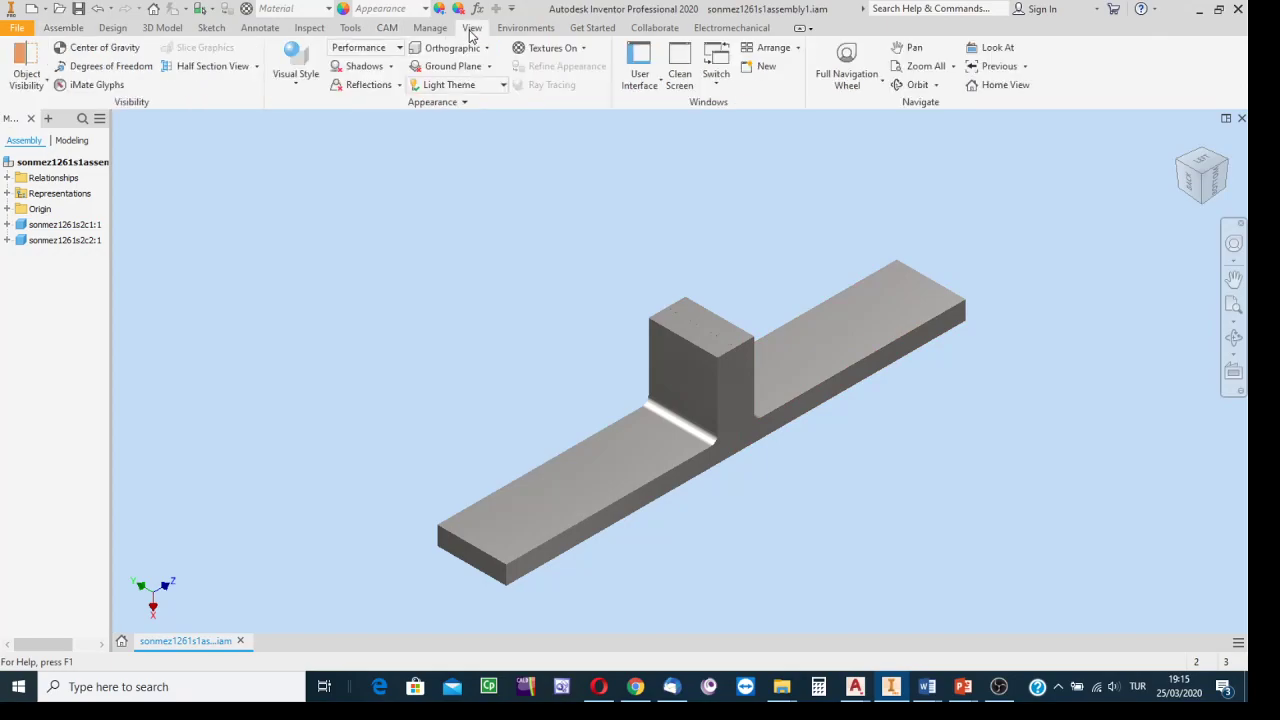
{"action": "left_click", "coordinate": [296, 78]}
{"action": "left_click", "coordinate": [316, 172]}
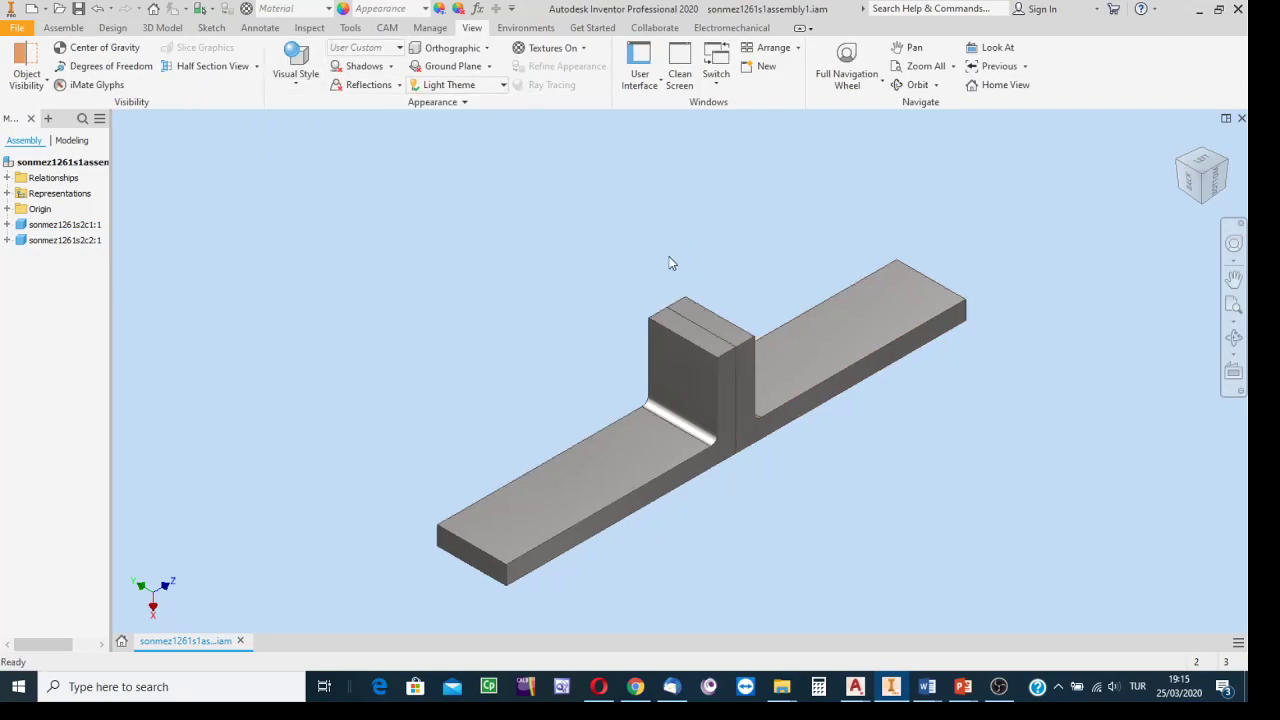
{"action": "middle_click_drag", "start_coordinate": [472, 435], "coordinate": [436, 377]}
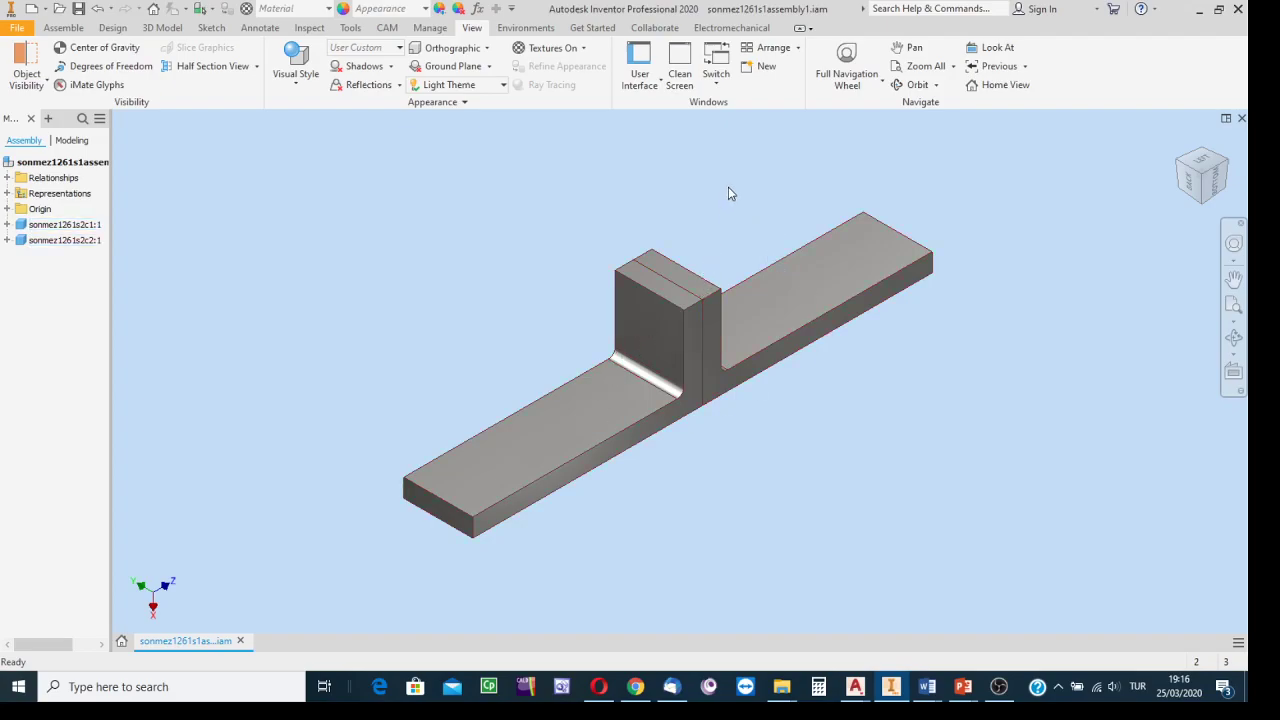
{"action": "scroll", "coordinate": [727, 211], "scroll_direction": "down", "scroll_amount": 5}
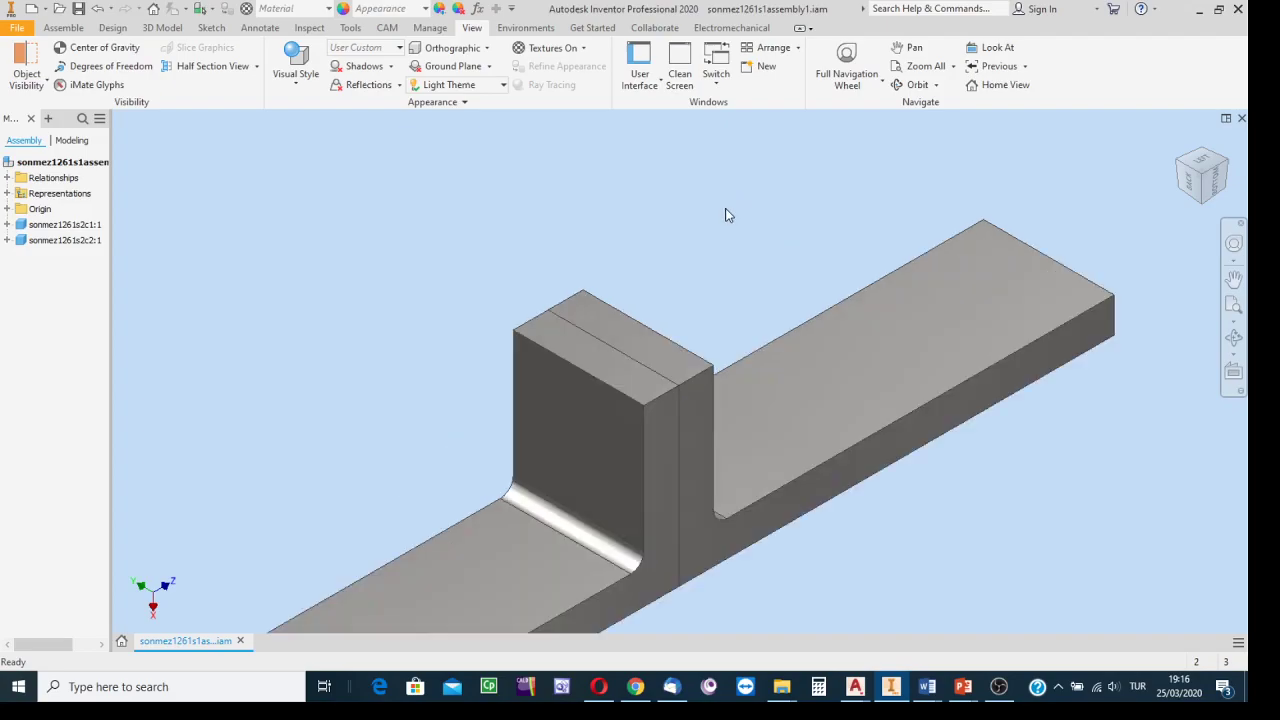
{"action": "scroll", "coordinate": [727, 211], "scroll_direction": "up", "scroll_amount": 4}
{"action": "middle_click_drag", "start_coordinate": [727, 213], "coordinate": [681, 213]}
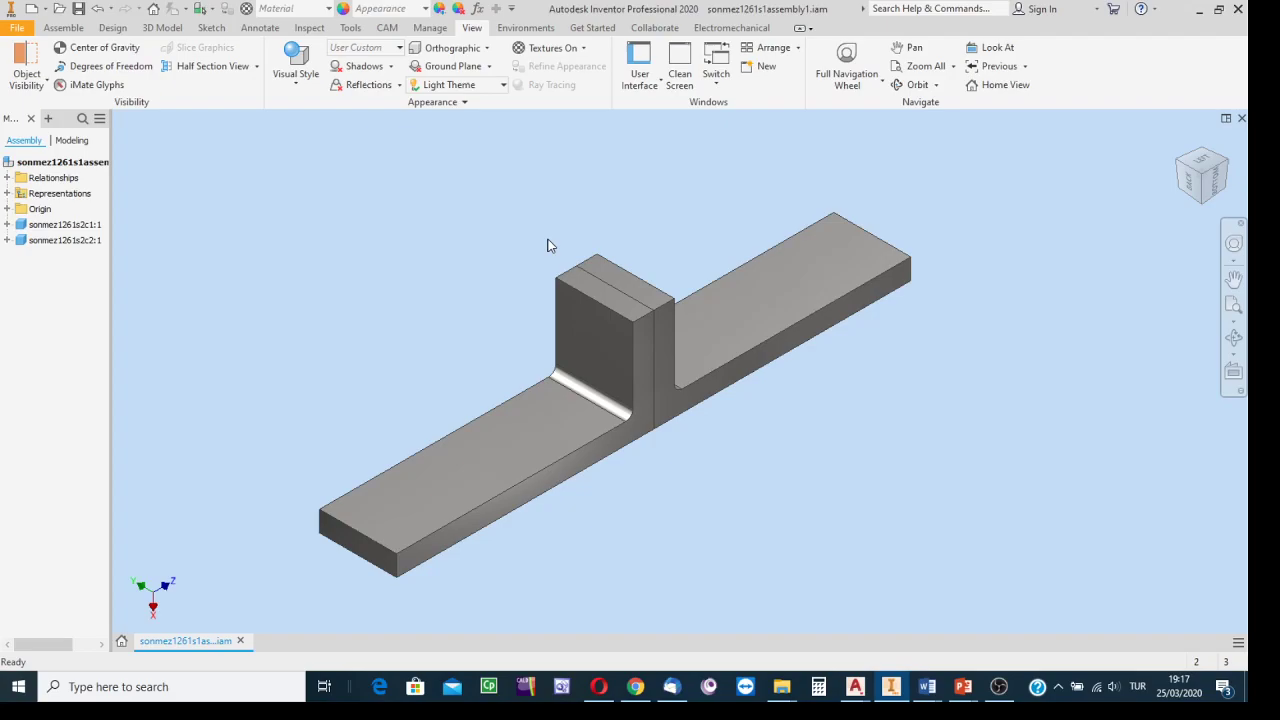
Open the L-shaped part sonmez1261s2c2.ipt separately, close it, then right-click it in the assembly.
{"action": "left_click", "coordinate": [427, 490]}
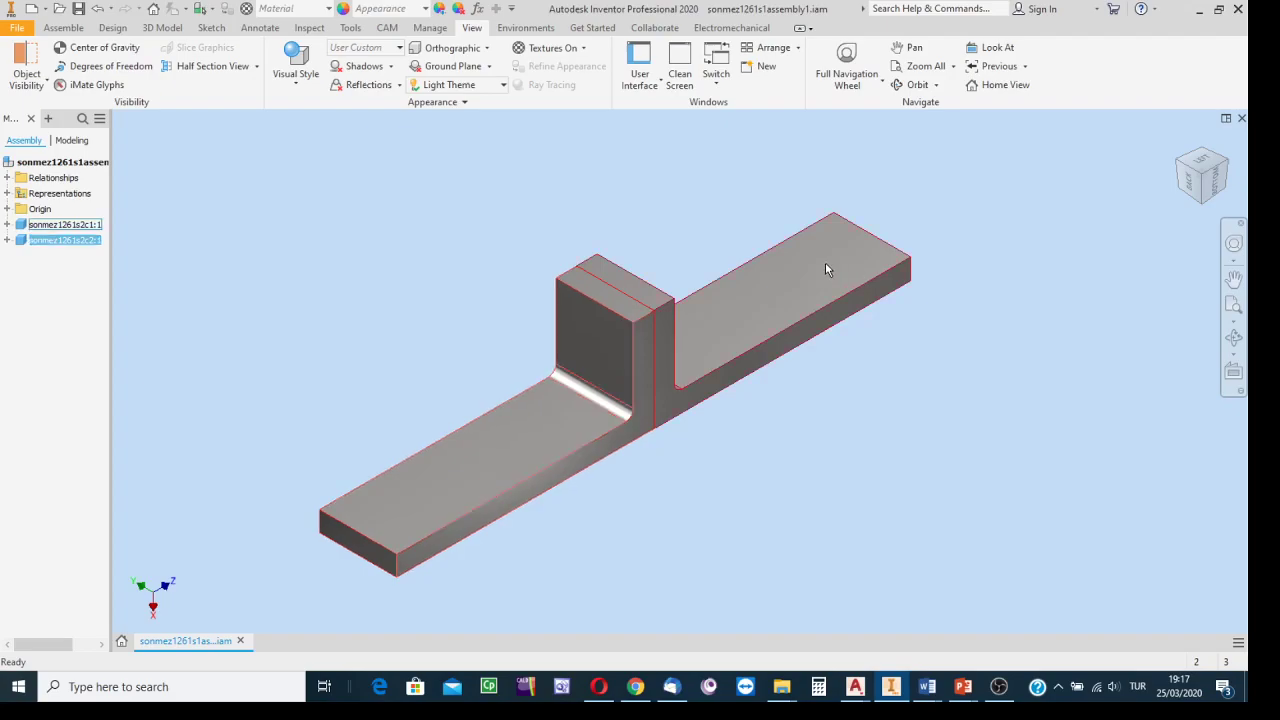
{"action": "right_click", "coordinate": [594, 342]}
{"action": "mouse_move", "coordinate": [596, 348]}
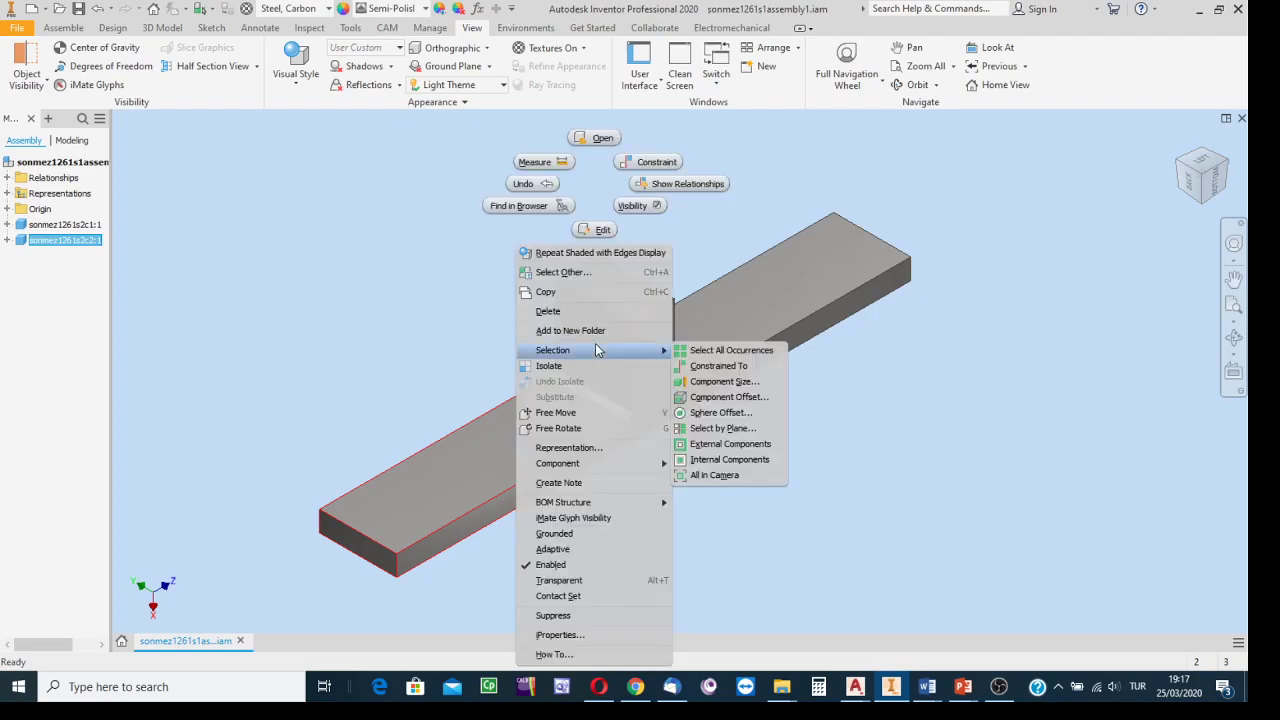
{"action": "left_click", "coordinate": [597, 140]}
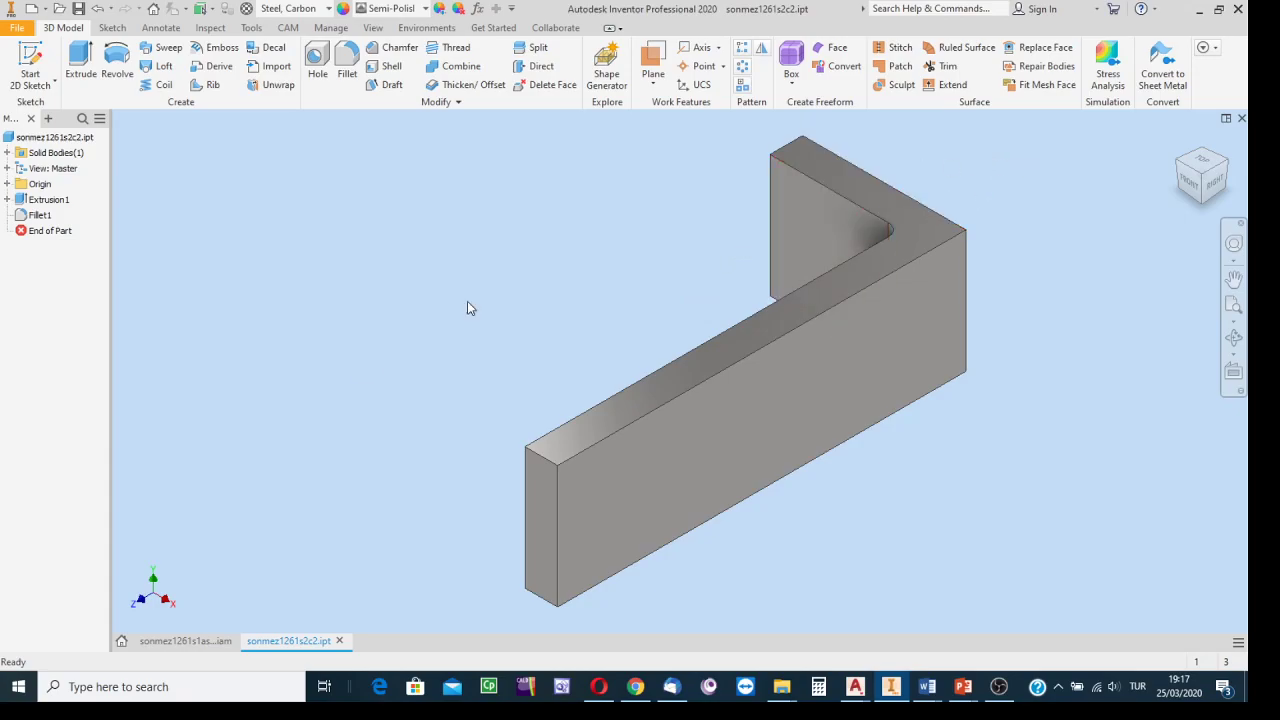
{"action": "left_click", "coordinate": [339, 640]}
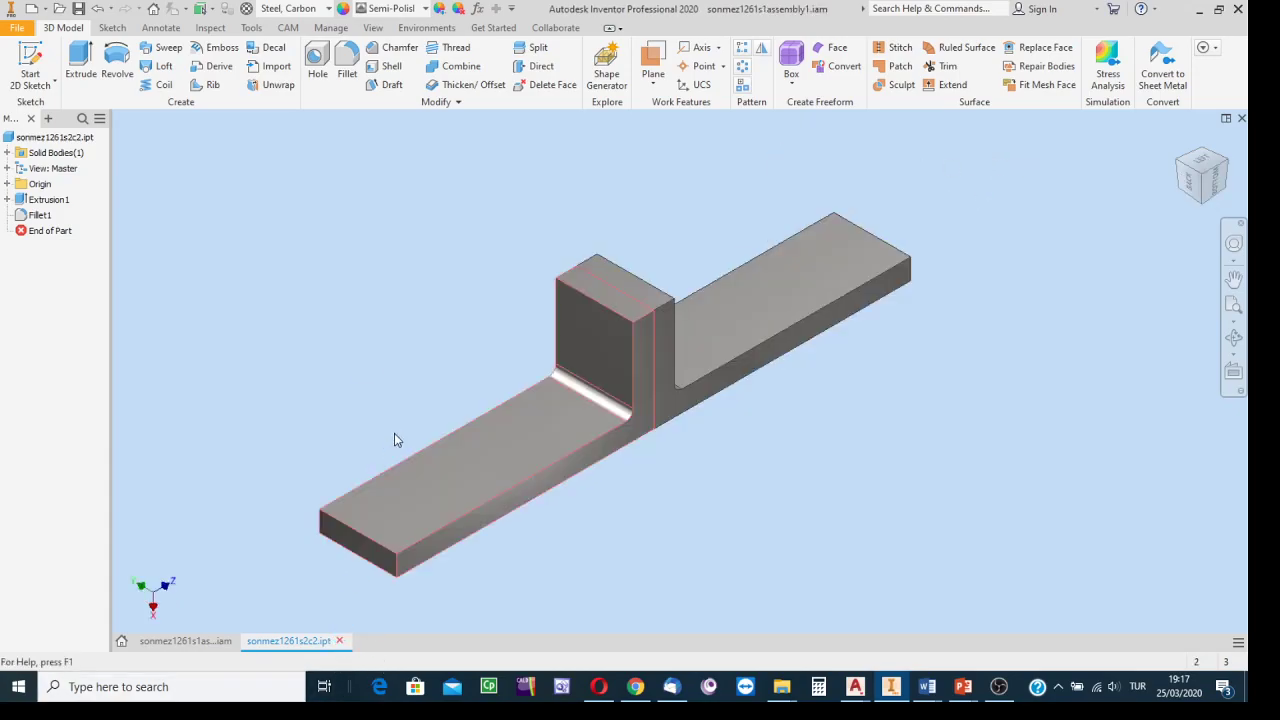
{"action": "right_click", "coordinate": [613, 347]}
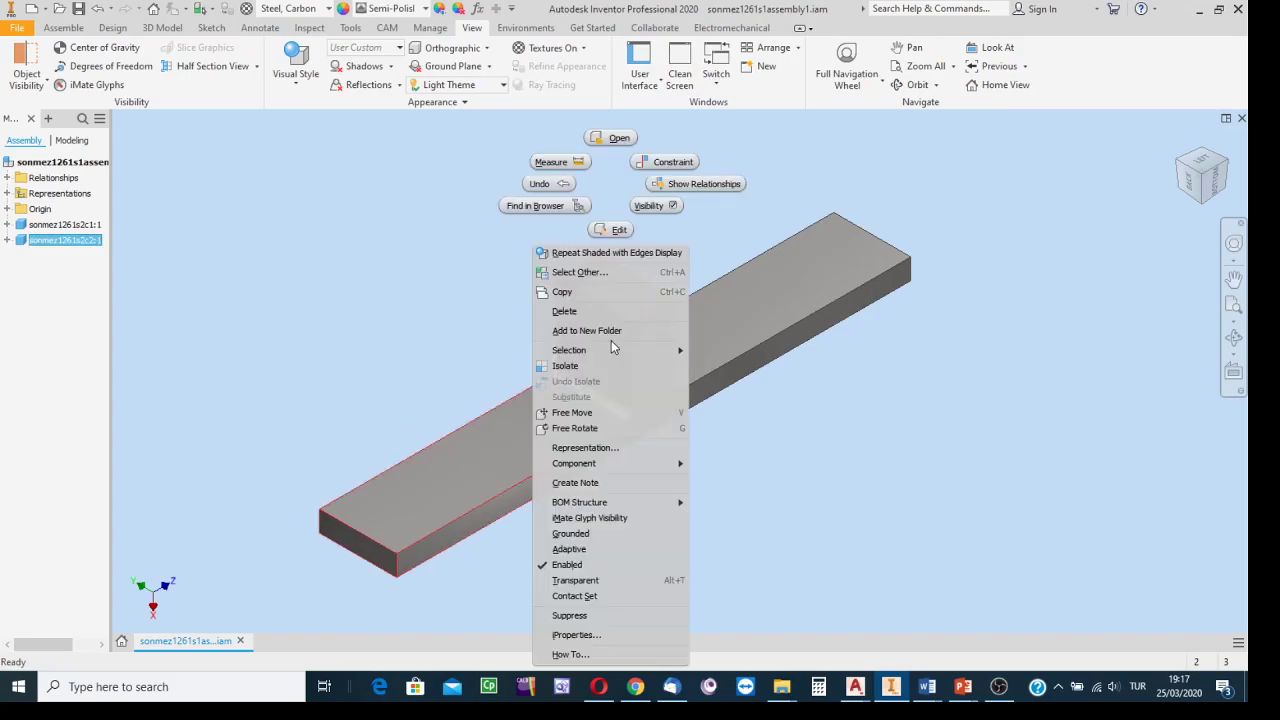
Edit the L-shaped part sonmez1261s2c2 in place within the assembly.
{"action": "left_click", "coordinate": [619, 230]}
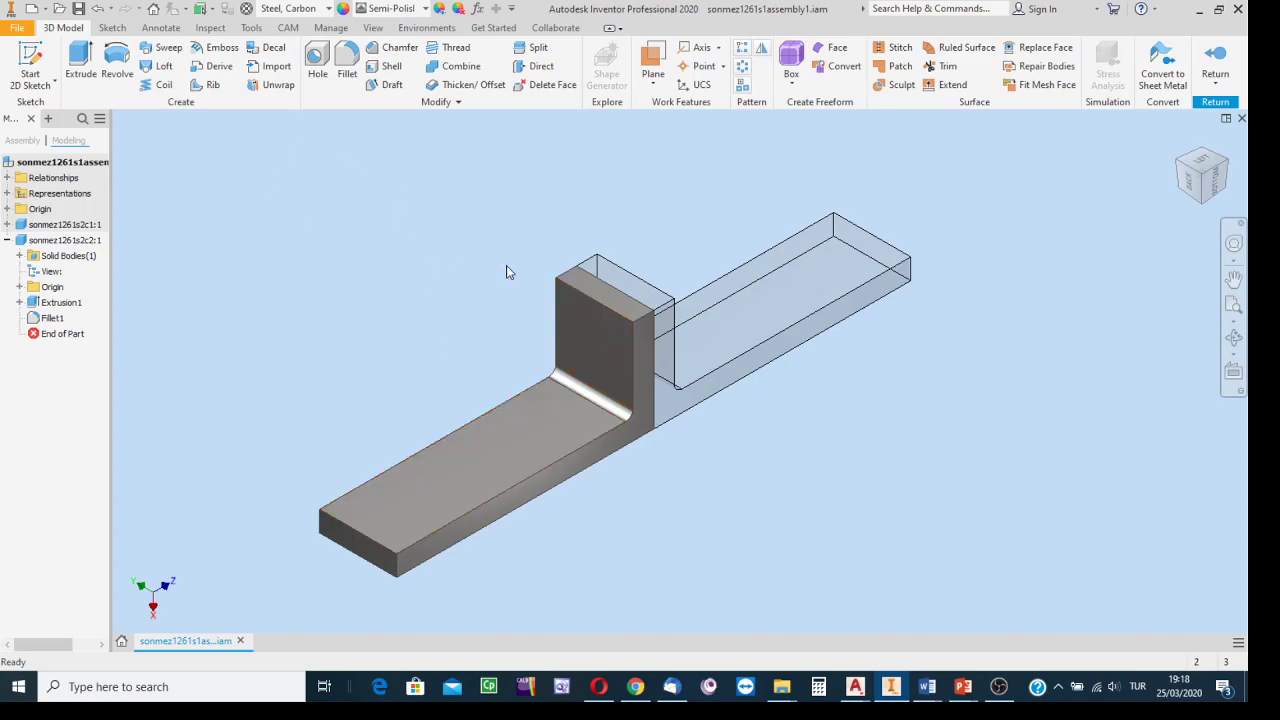
Start a Hole feature on the part as a Clearance Hole and expand the Standard list.
{"action": "left_click", "coordinate": [317, 62]}
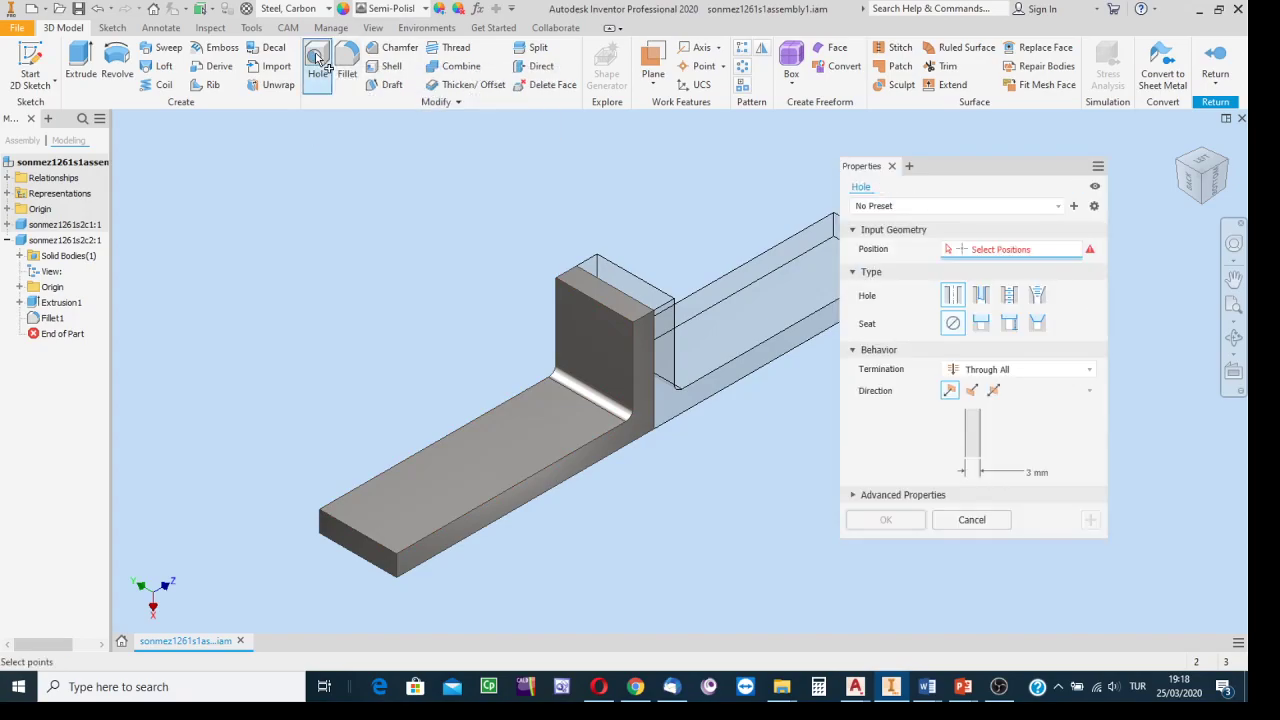
{"action": "left_click_drag", "start_coordinate": [1001, 166], "coordinate": [305, 174]}
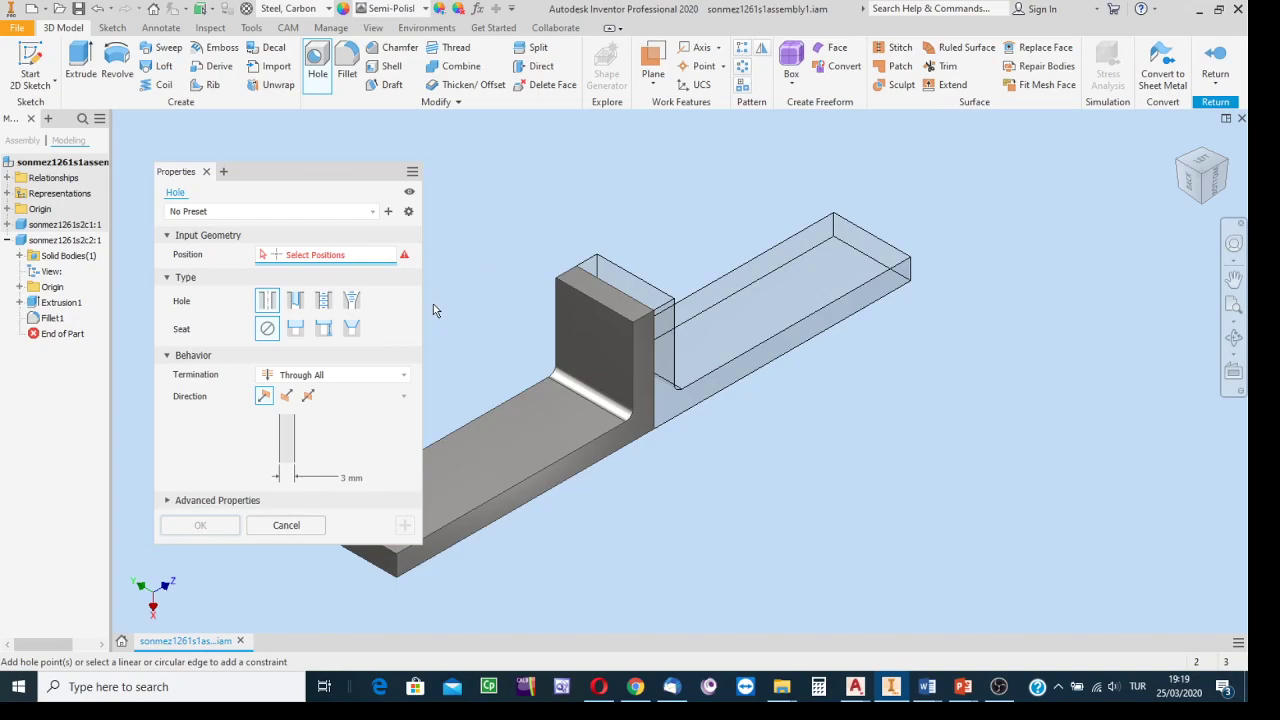
{"action": "left_click", "coordinate": [295, 300]}
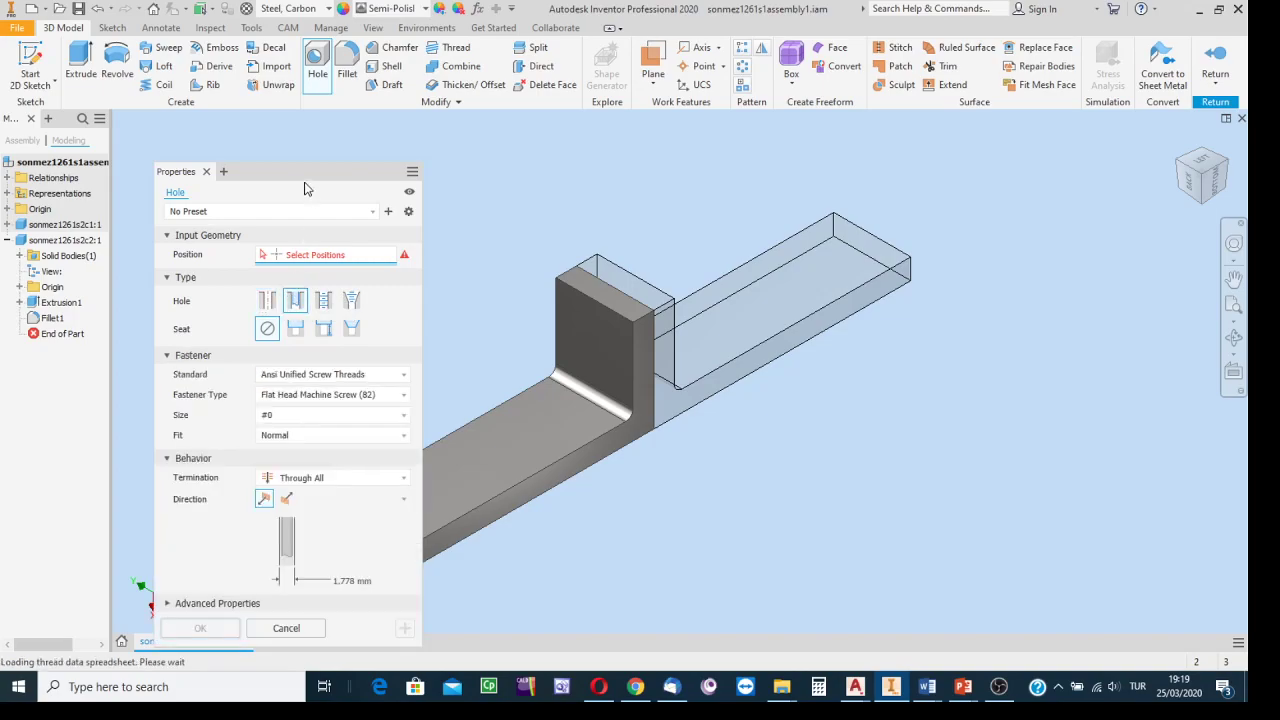
{"action": "left_click_drag", "start_coordinate": [305, 165], "coordinate": [299, 136]}
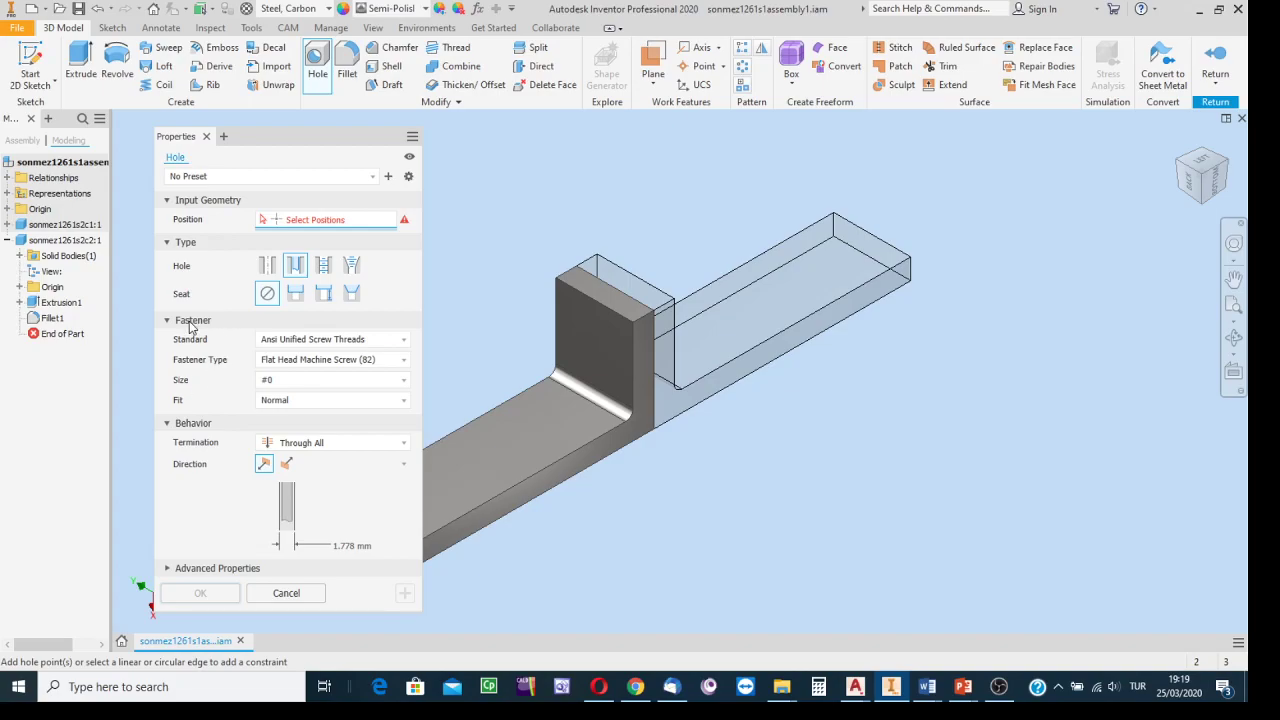
{"action": "left_click", "coordinate": [404, 341]}
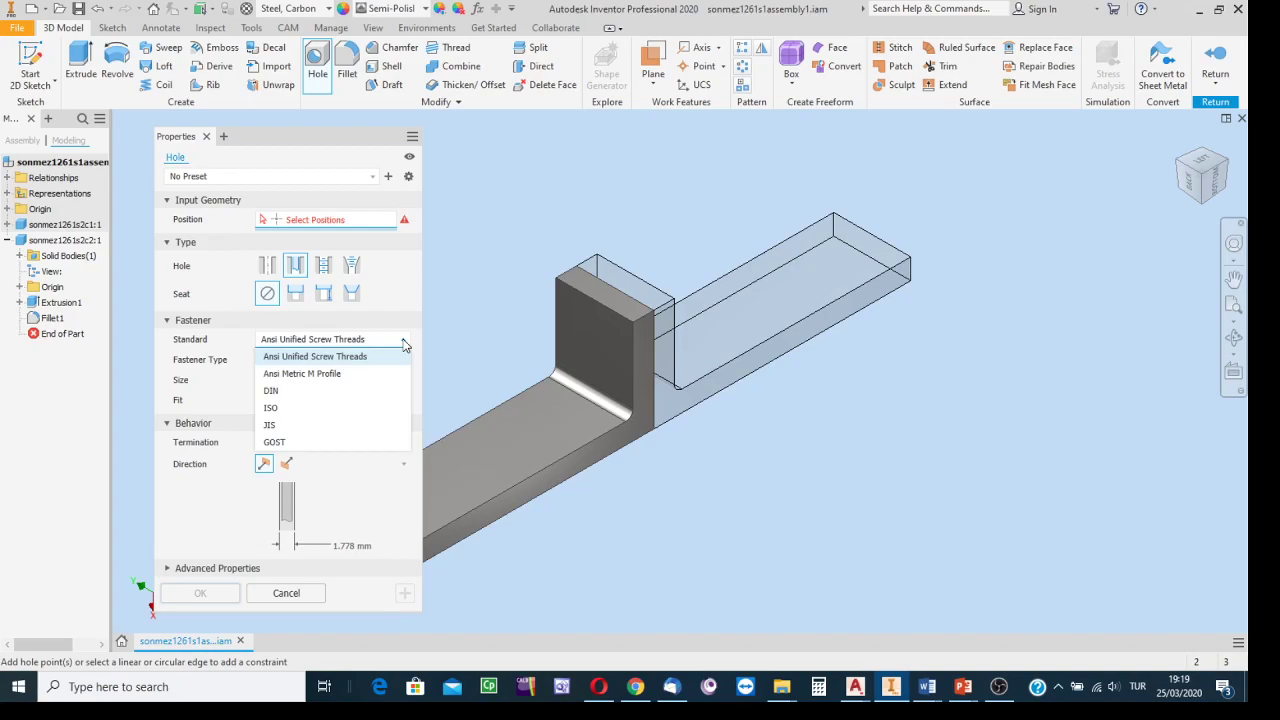
Set the clearance hole to ISO standard with fastener type Hex Head Cap Screw ISO 24017.
{"action": "left_click", "coordinate": [282, 409]}
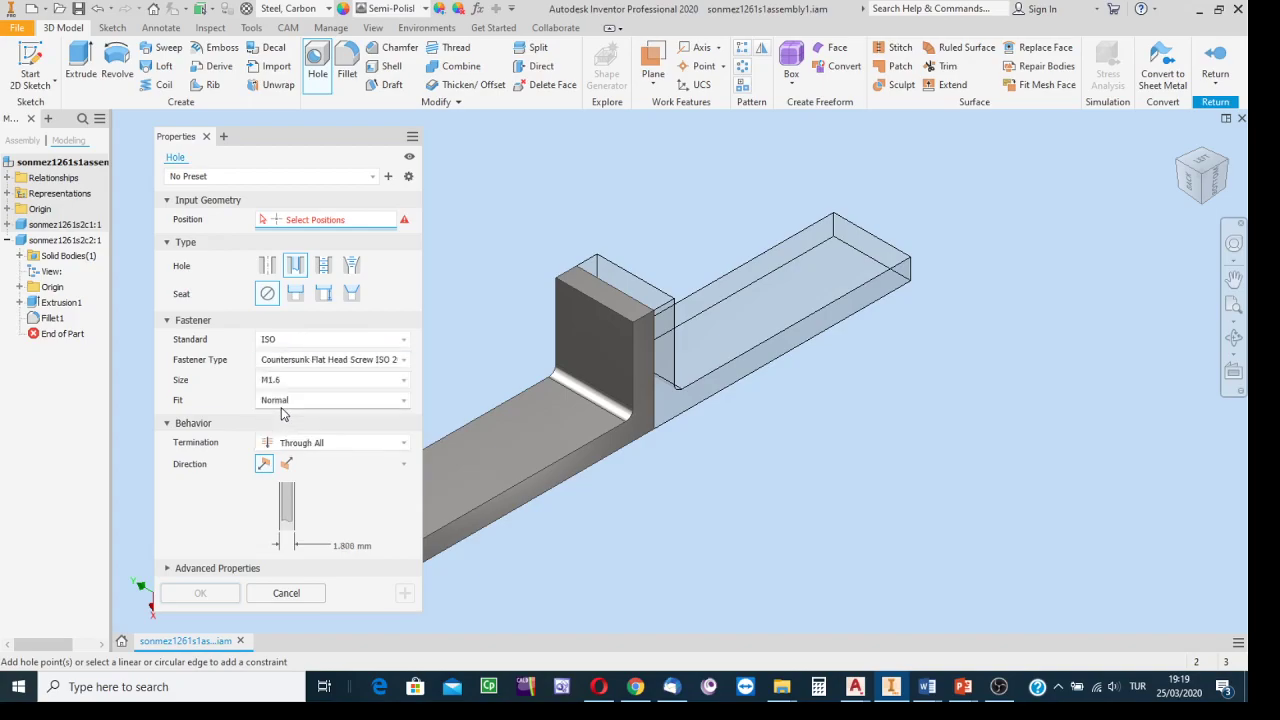
{"action": "left_click", "coordinate": [406, 366]}
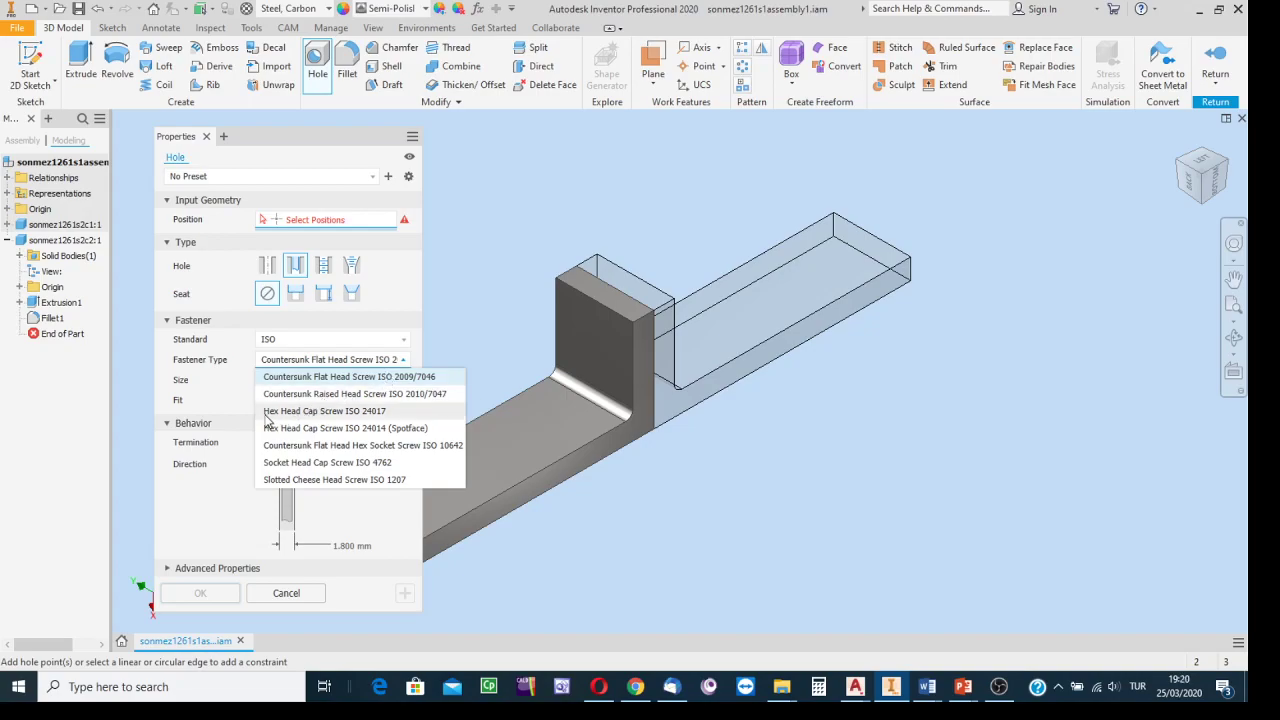
{"action": "left_click", "coordinate": [340, 414]}
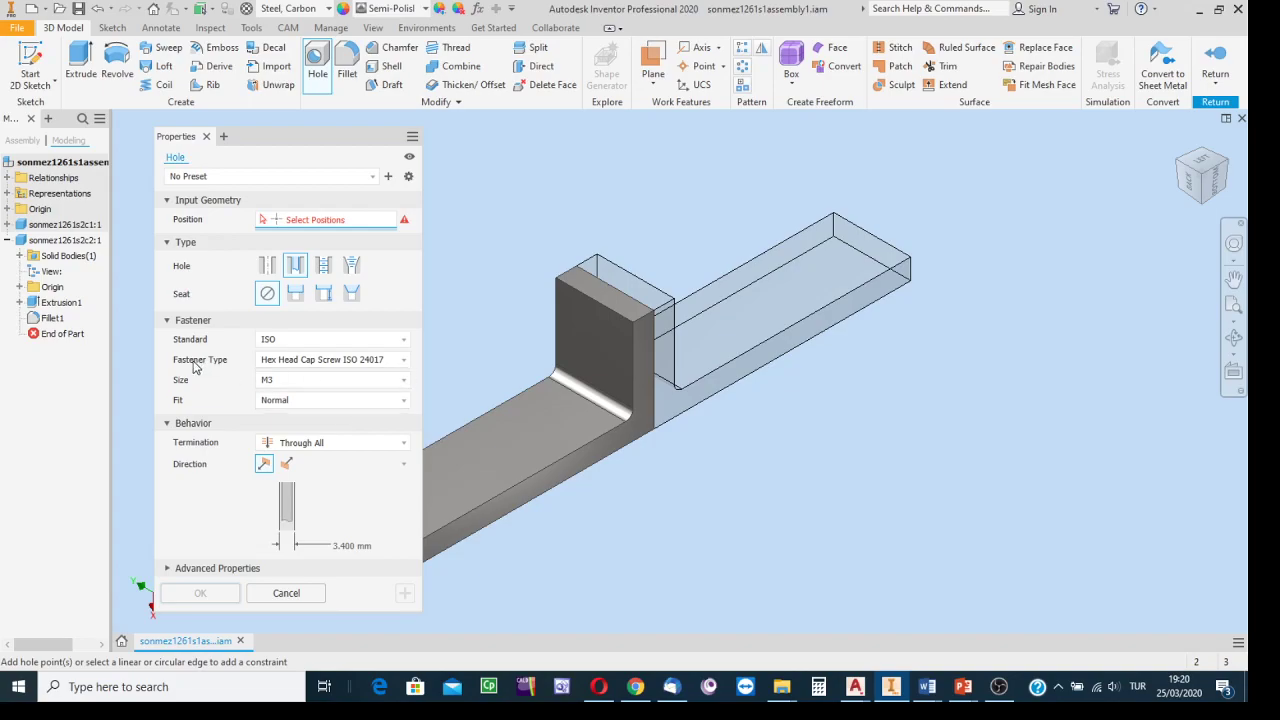
{"action": "left_click", "coordinate": [404, 384]}
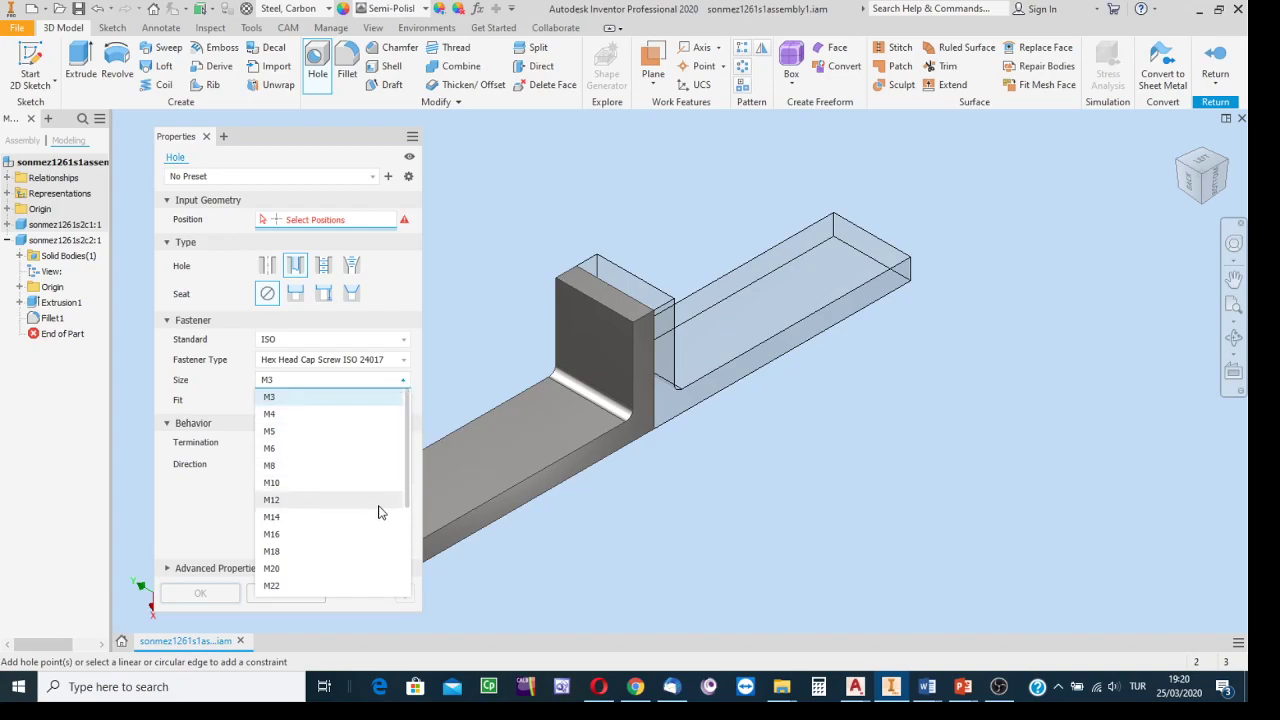
Set the fastener size to M10 and settle on Normal fit after trying Close and Loose.
{"action": "left_click", "coordinate": [291, 483]}
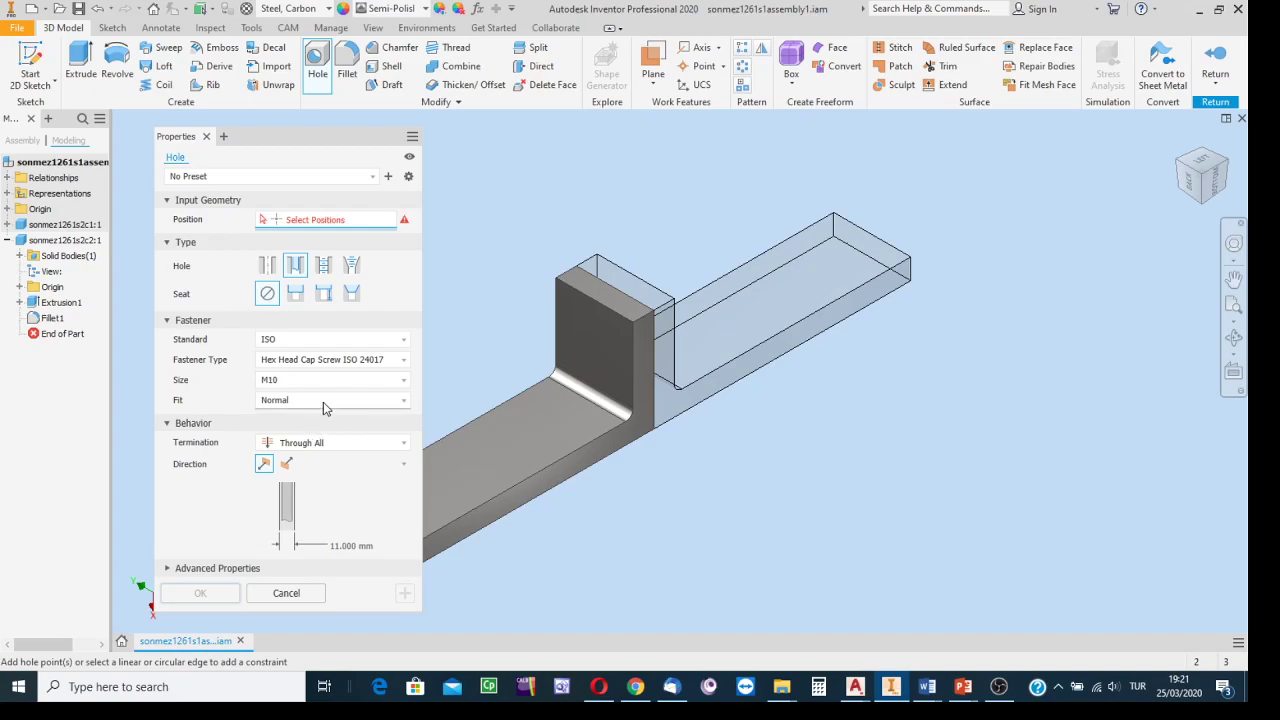
{"action": "left_click", "coordinate": [404, 401]}
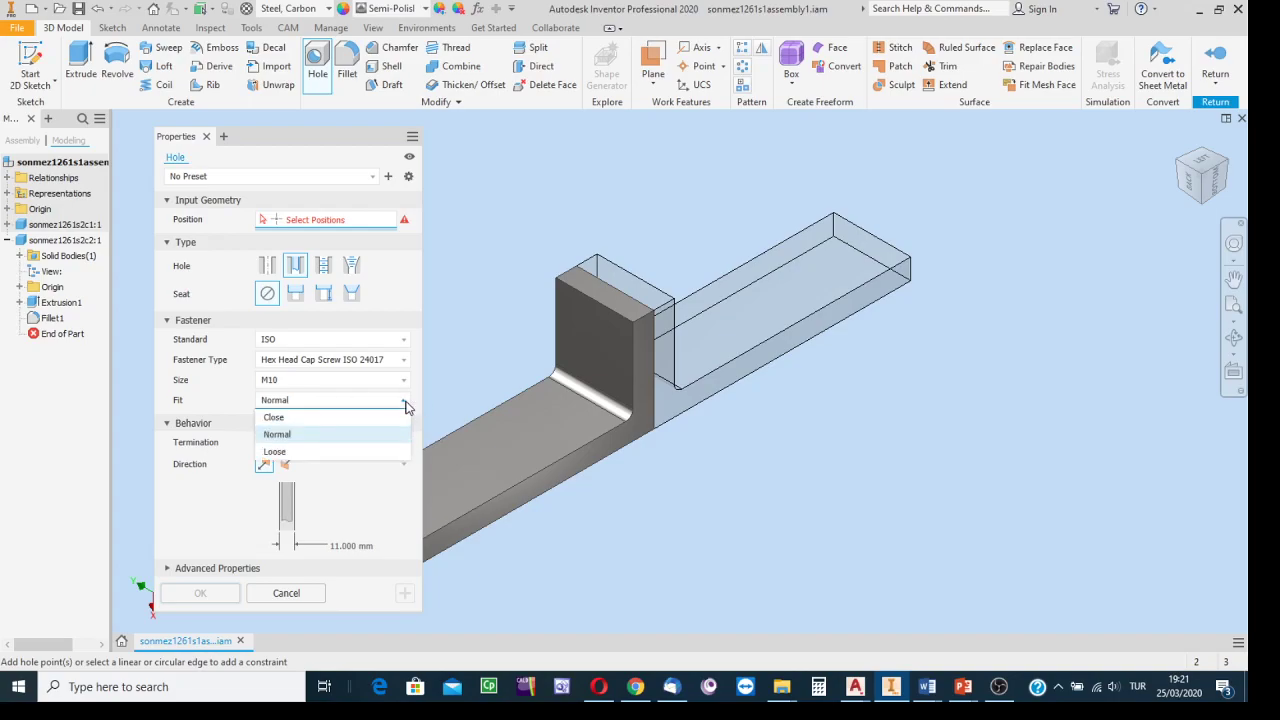
{"action": "left_click", "coordinate": [286, 419]}
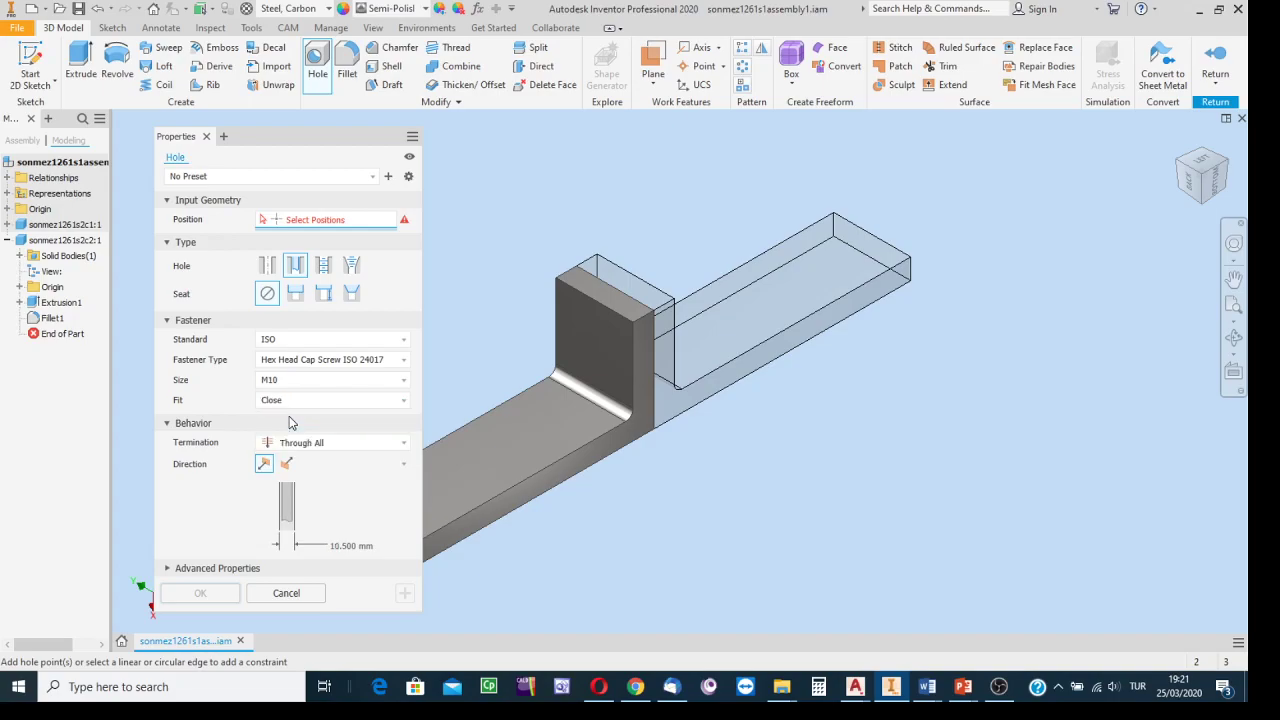
{"action": "left_click", "coordinate": [404, 401]}
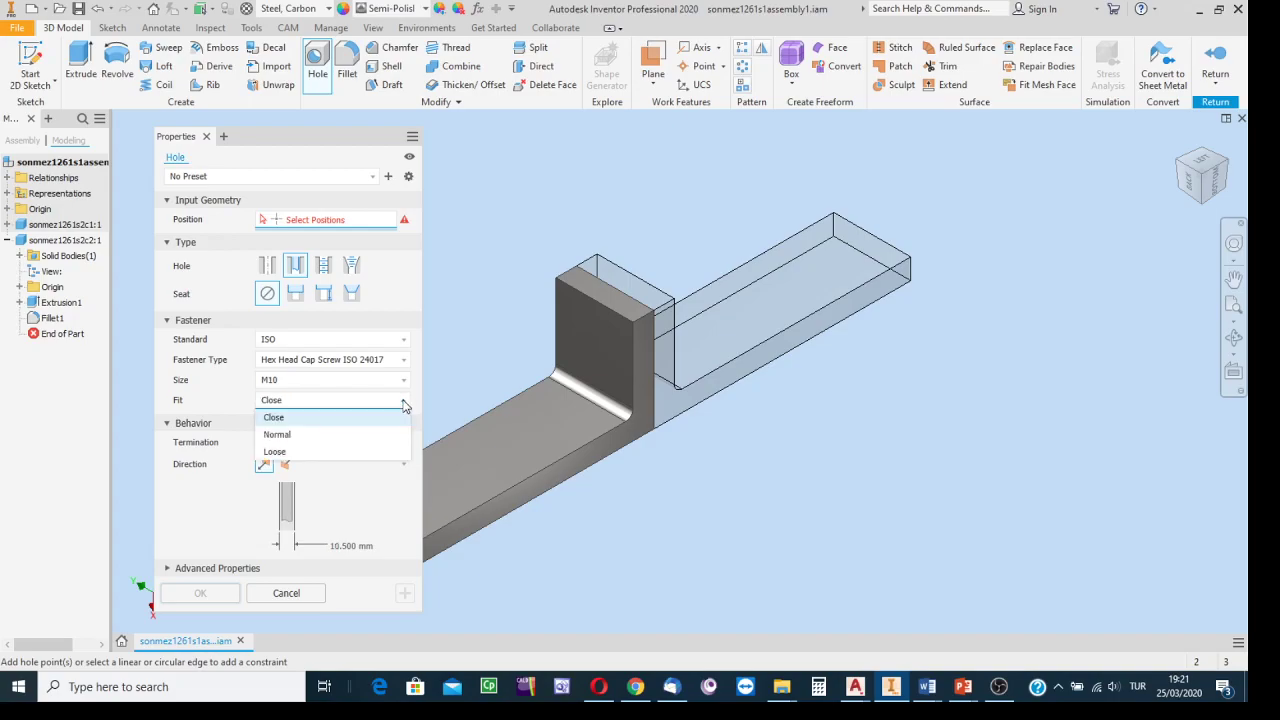
{"action": "left_click", "coordinate": [290, 453]}
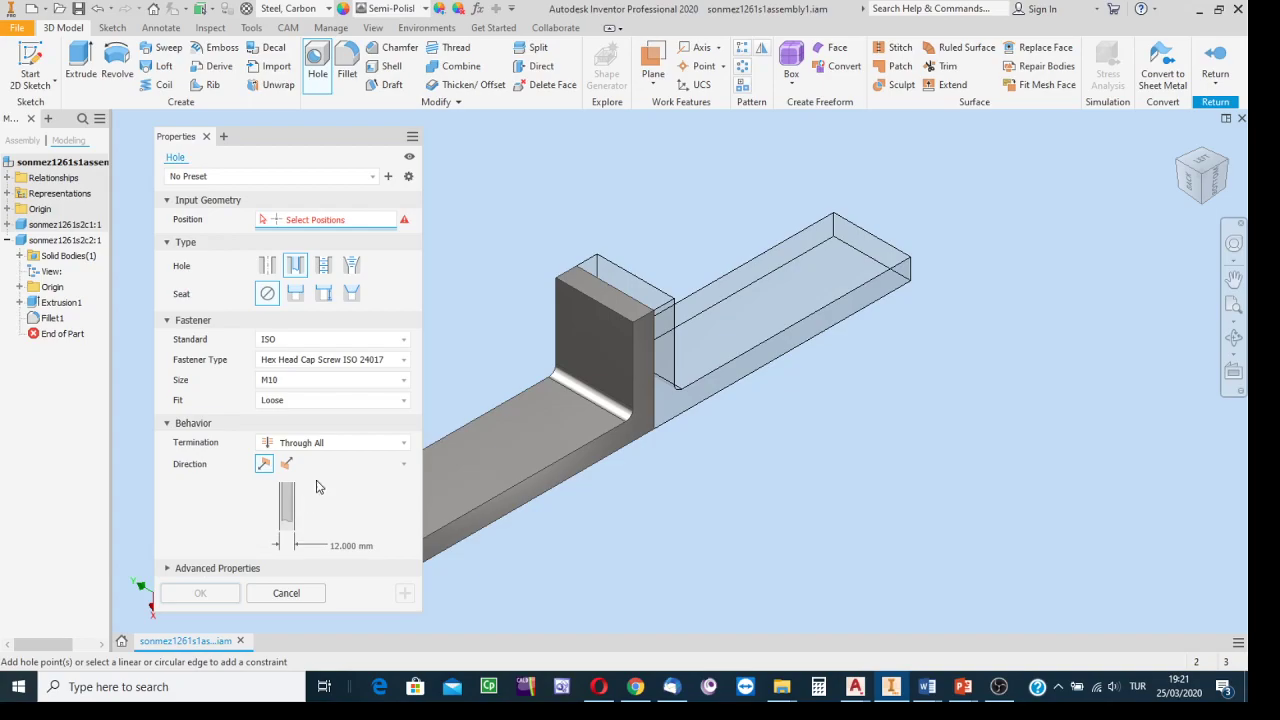
{"action": "left_click", "coordinate": [406, 405]}
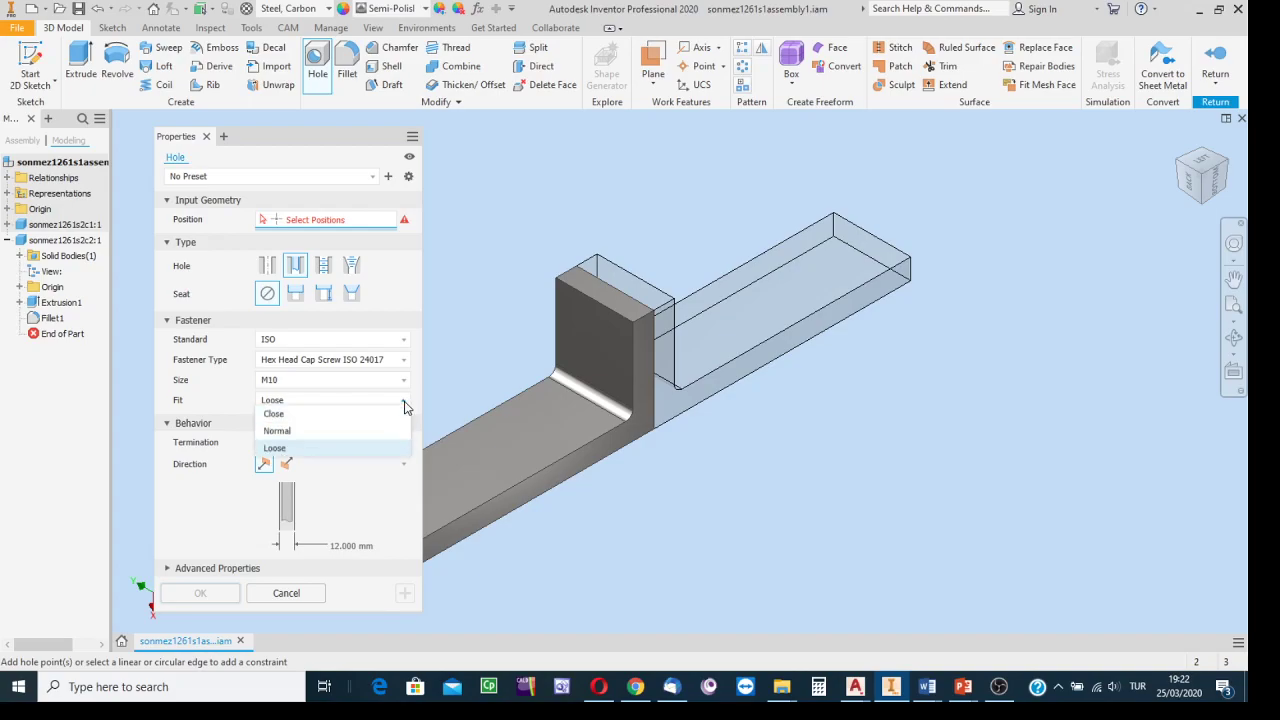
{"action": "left_click", "coordinate": [309, 433]}
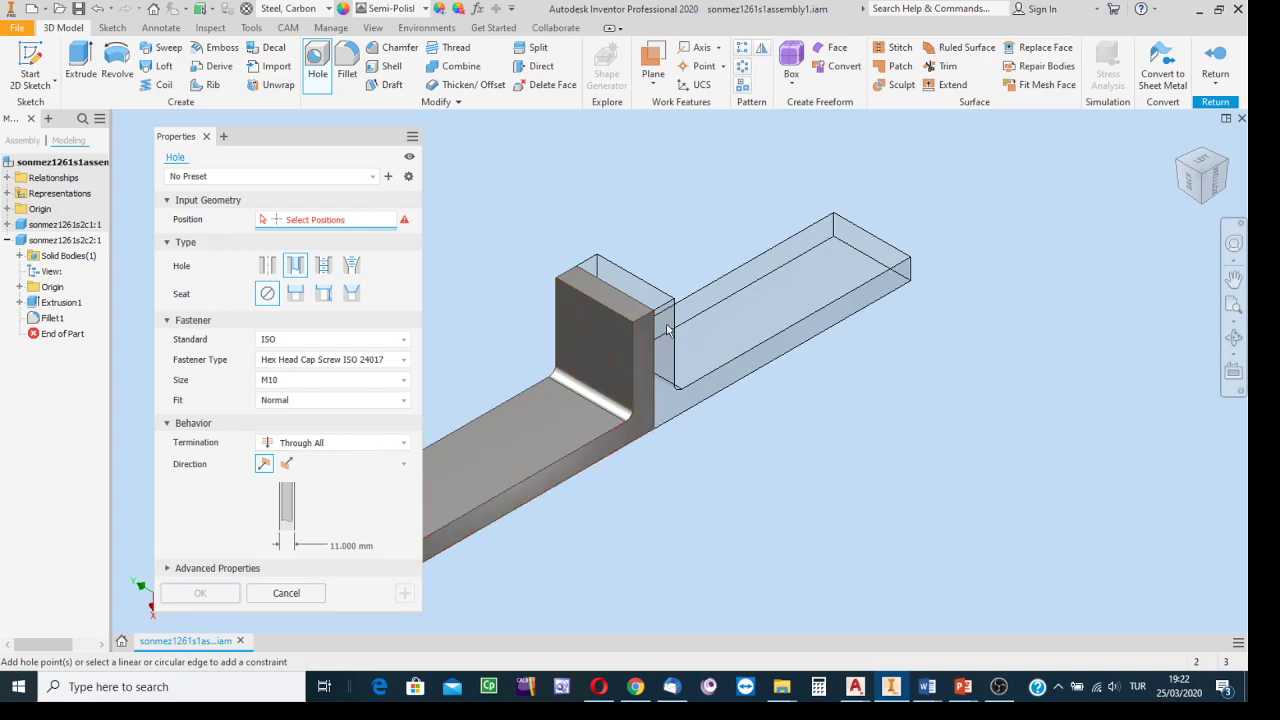
Set the hole termination to Through All, giving an 11 mm diameter.
{"action": "left_click", "coordinate": [398, 450]}
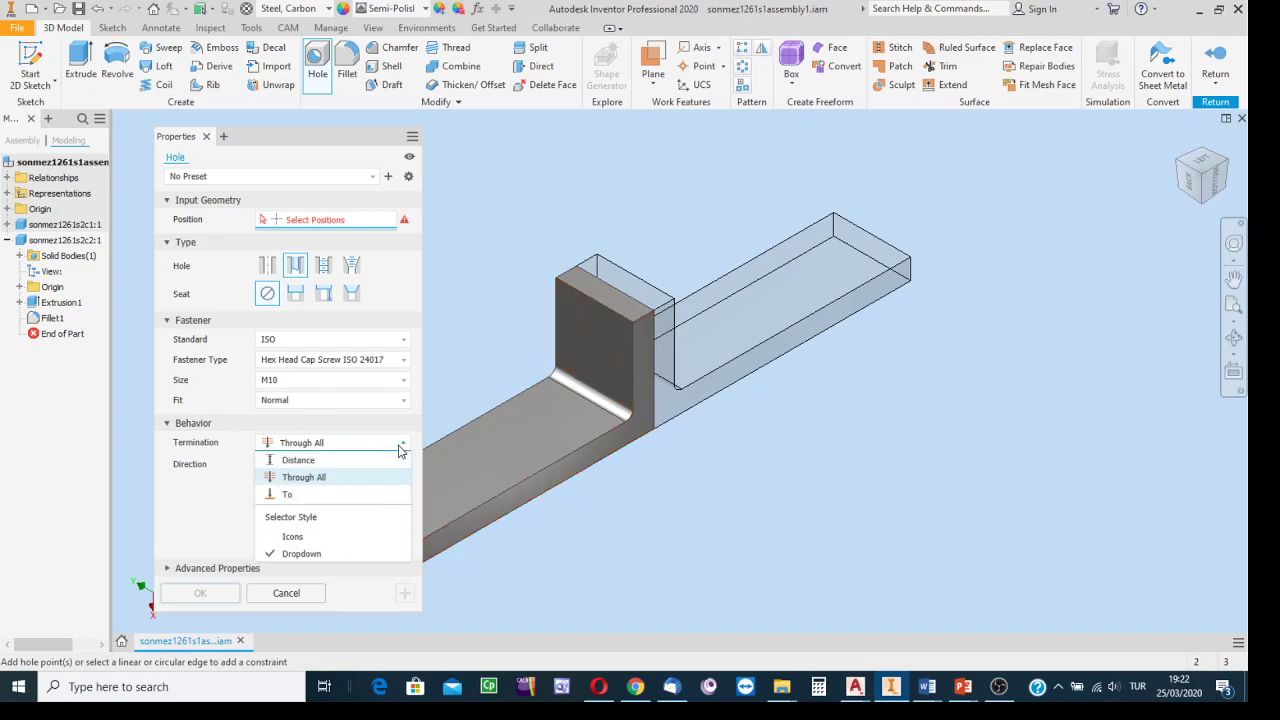
{"action": "left_click", "coordinate": [290, 482]}
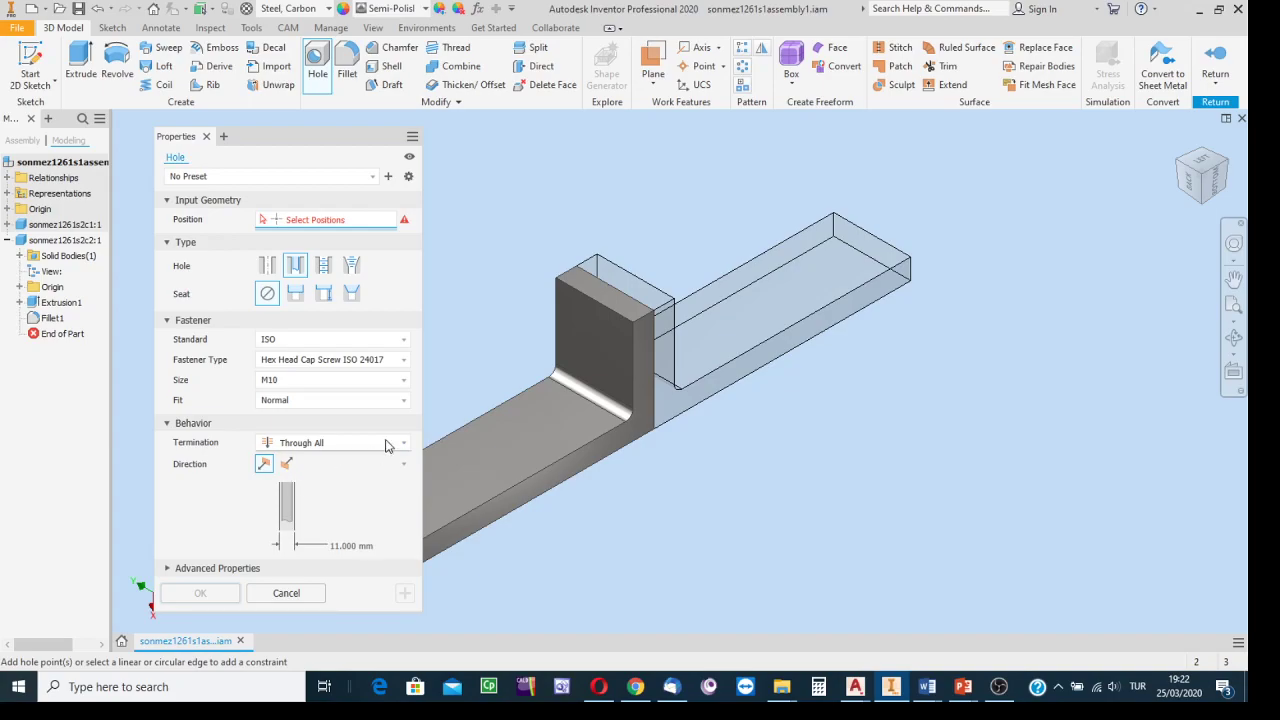
{"action": "scroll", "coordinate": [541, 333], "scroll_direction": "up", "scroll_amount": 3}
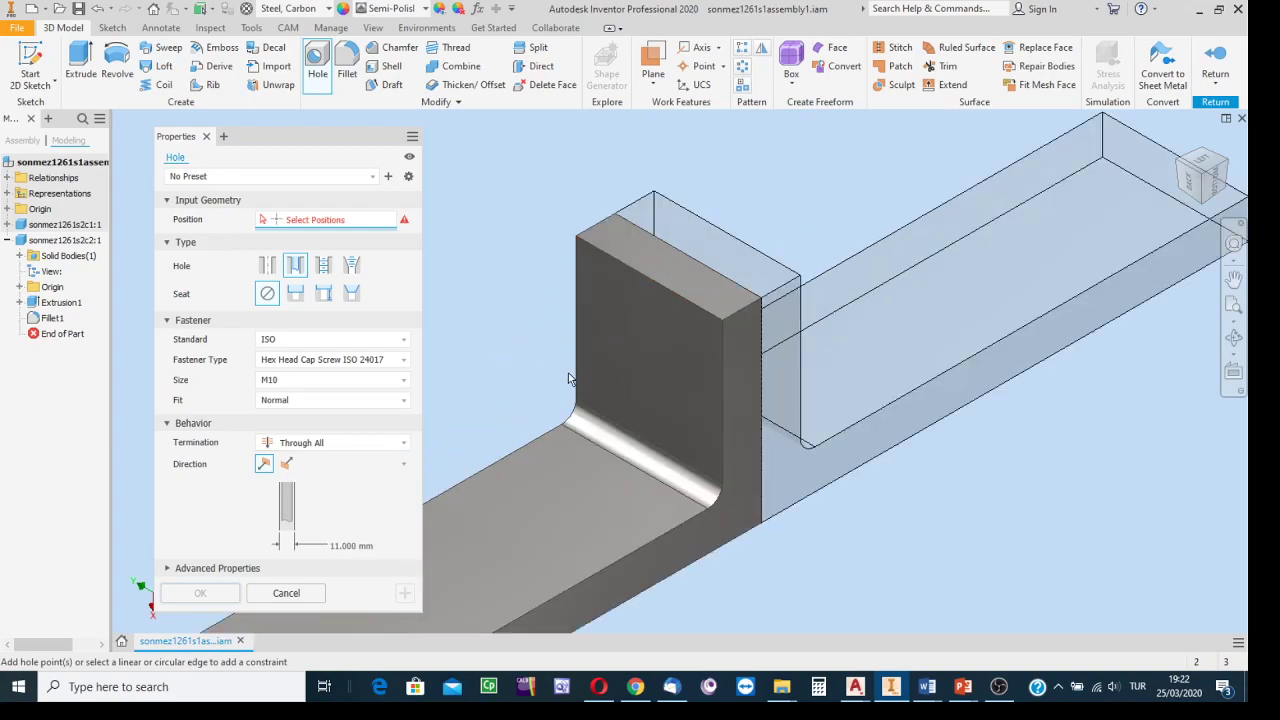
Place the hole on the upright block face, 15 mm from its side edge.
{"action": "left_click", "coordinate": [619, 334]}
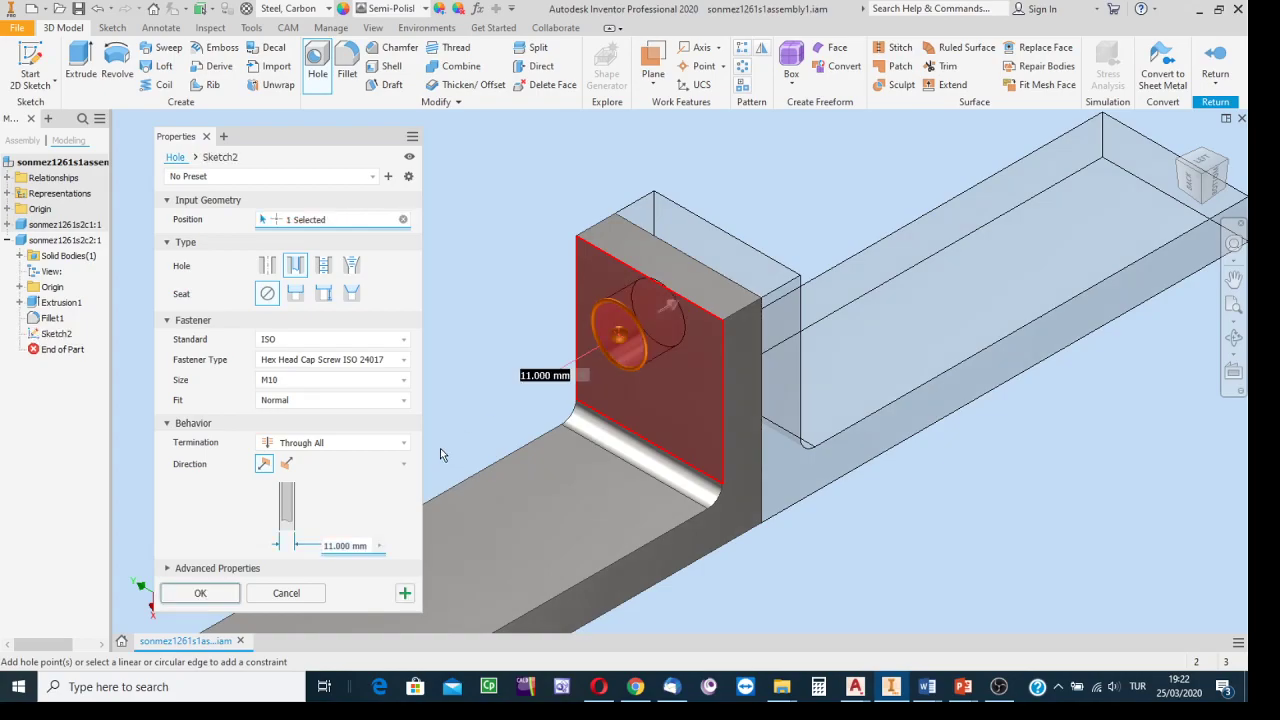
{"action": "left_click", "coordinate": [576, 284]}
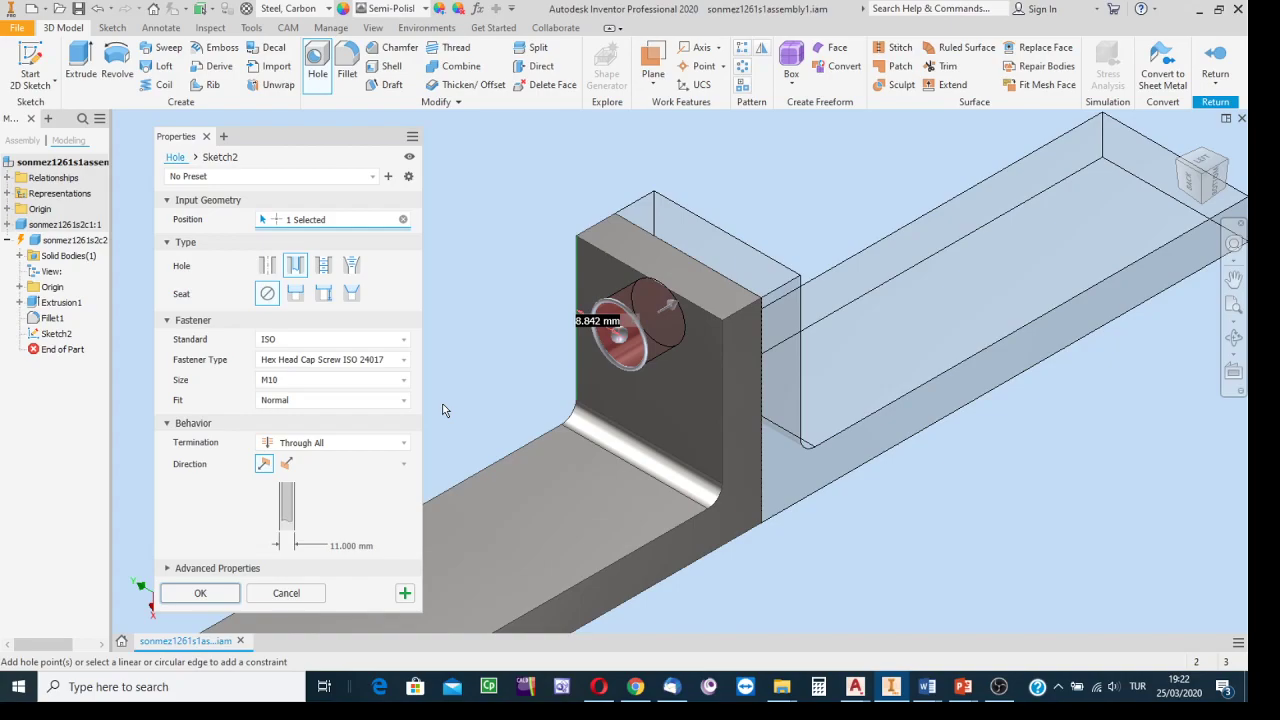
{"action": "type", "text": "10"}
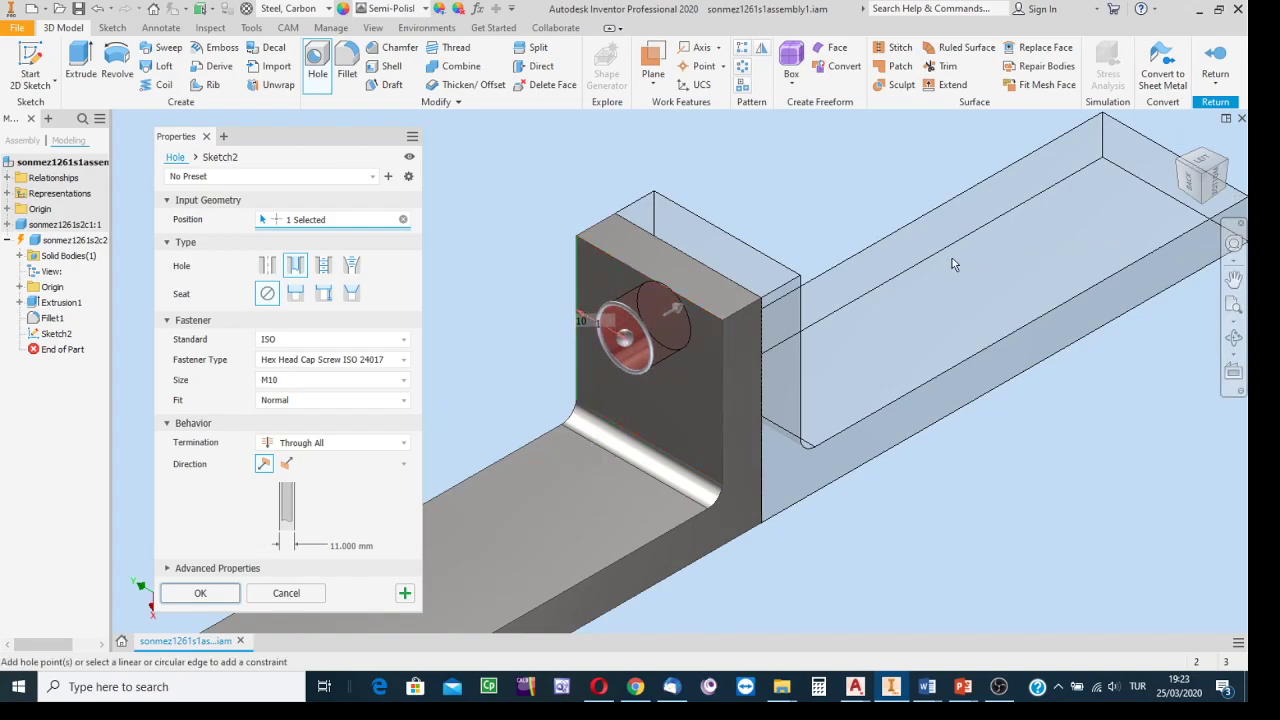
{"action": "key", "text": "BackSpace"}
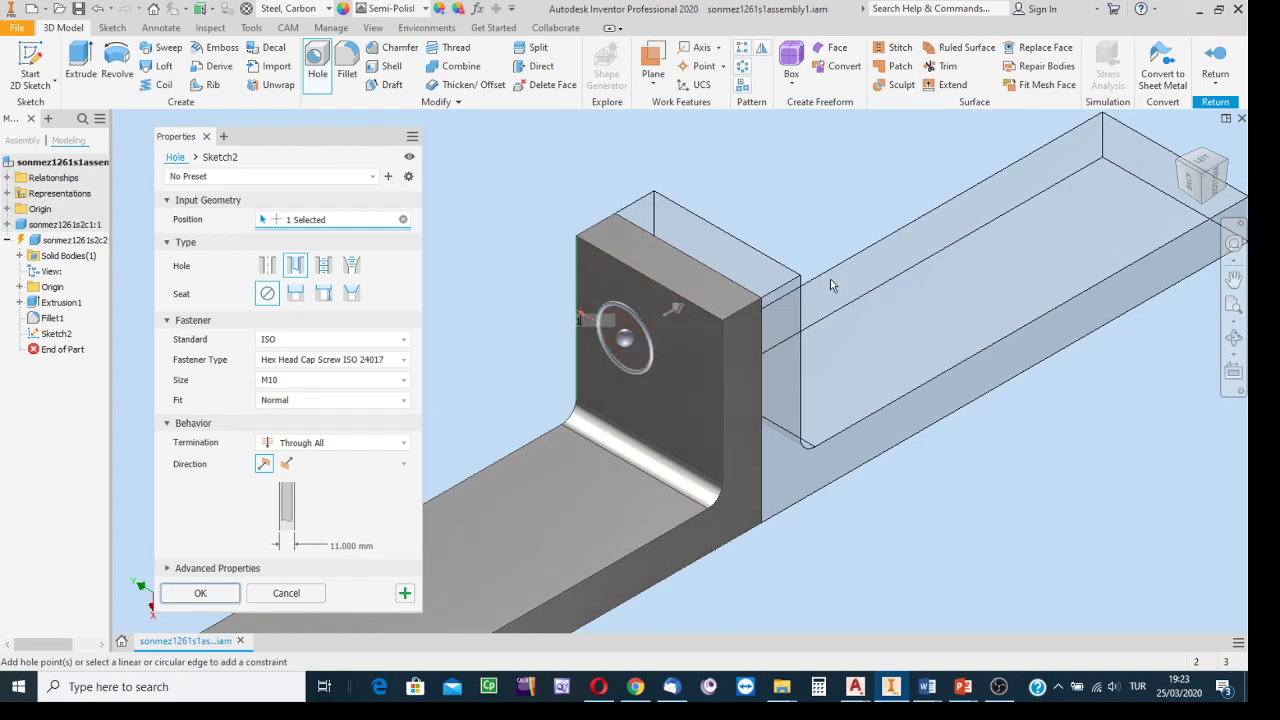
{"action": "type", "text": "5"}
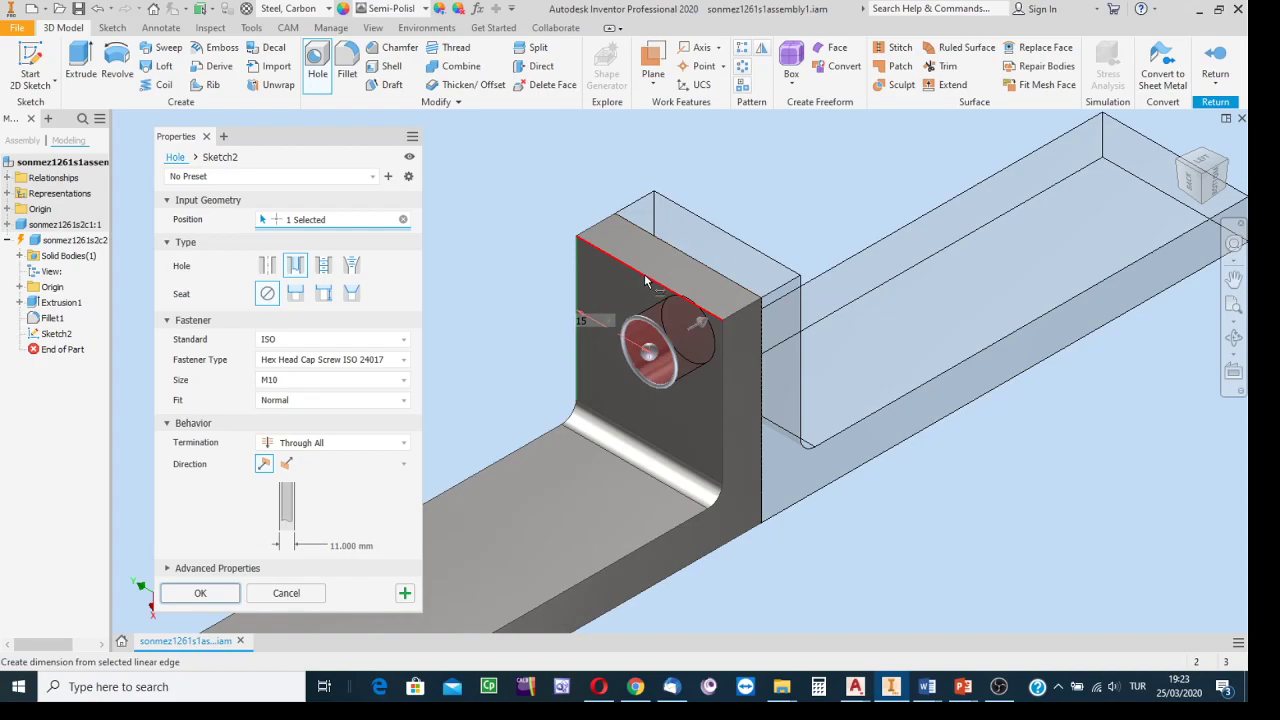
{"action": "mouse_move", "coordinate": [671, 305]}
Dimension the hole 15 mm from the top edge and create Hole1.
{"action": "left_click", "coordinate": [639, 273]}
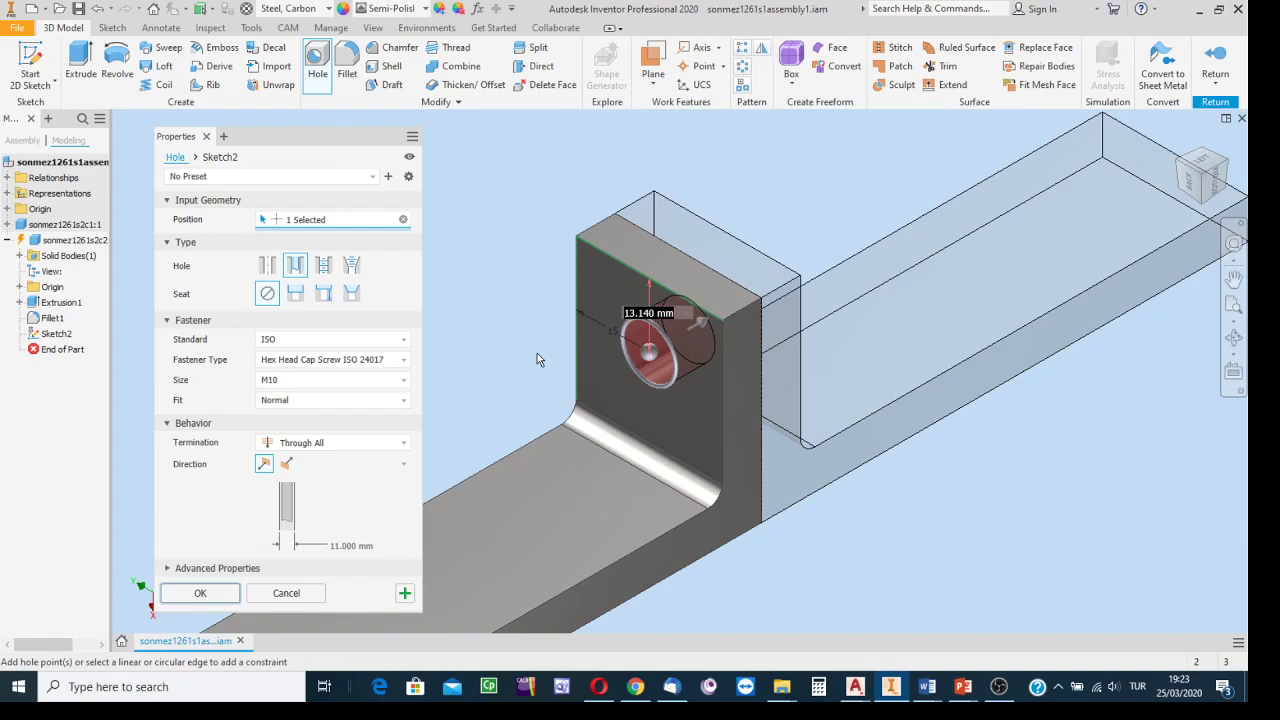
{"action": "type", "text": "15"}
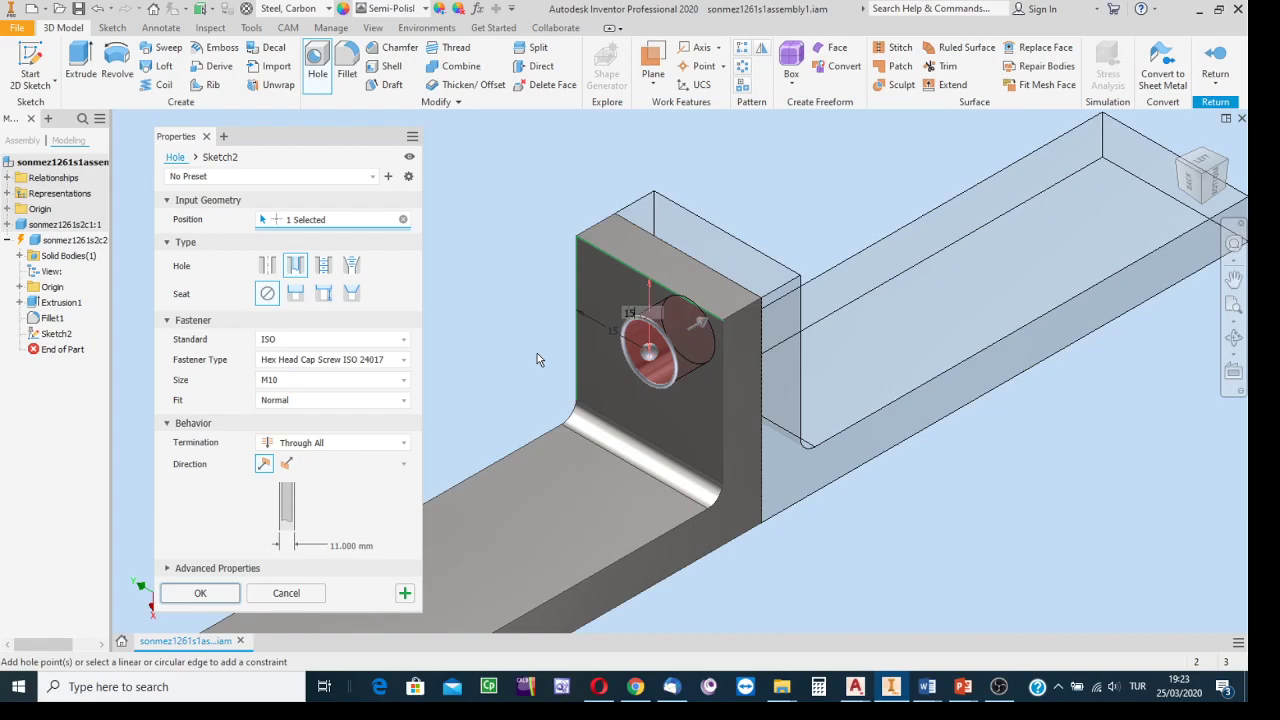
{"action": "key", "text": "Return"}
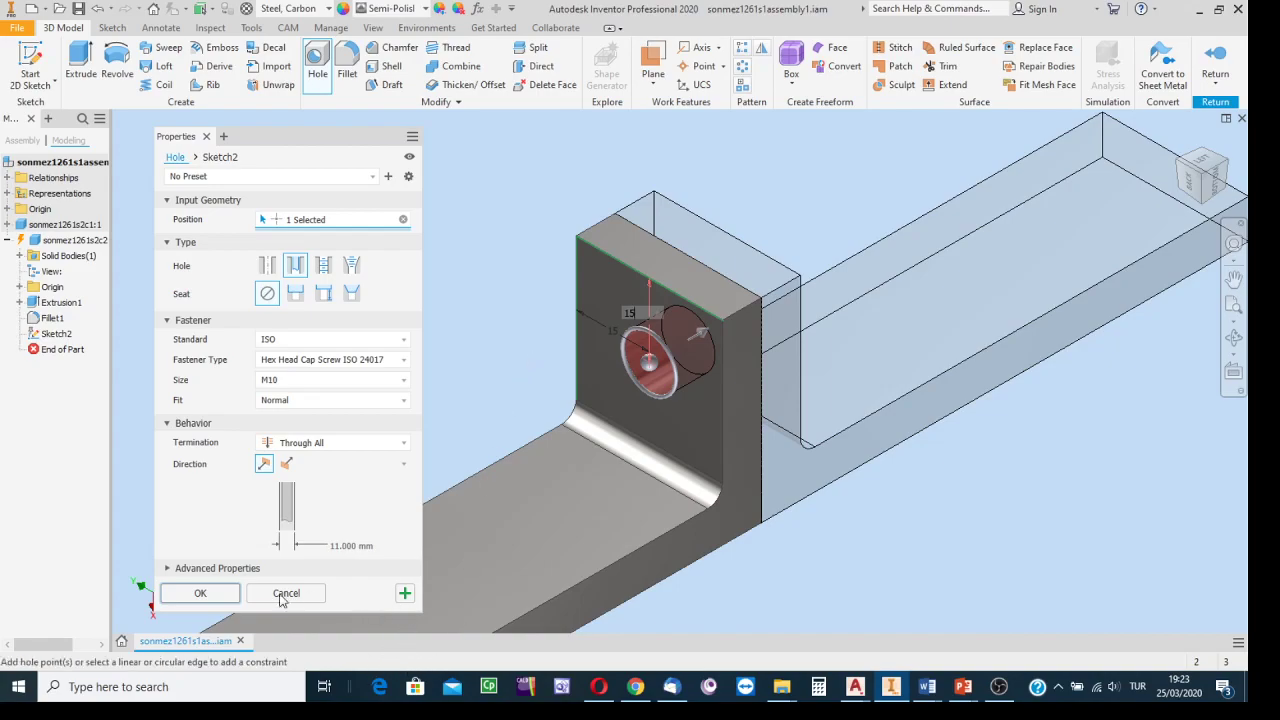
{"action": "left_click", "coordinate": [195, 595]}
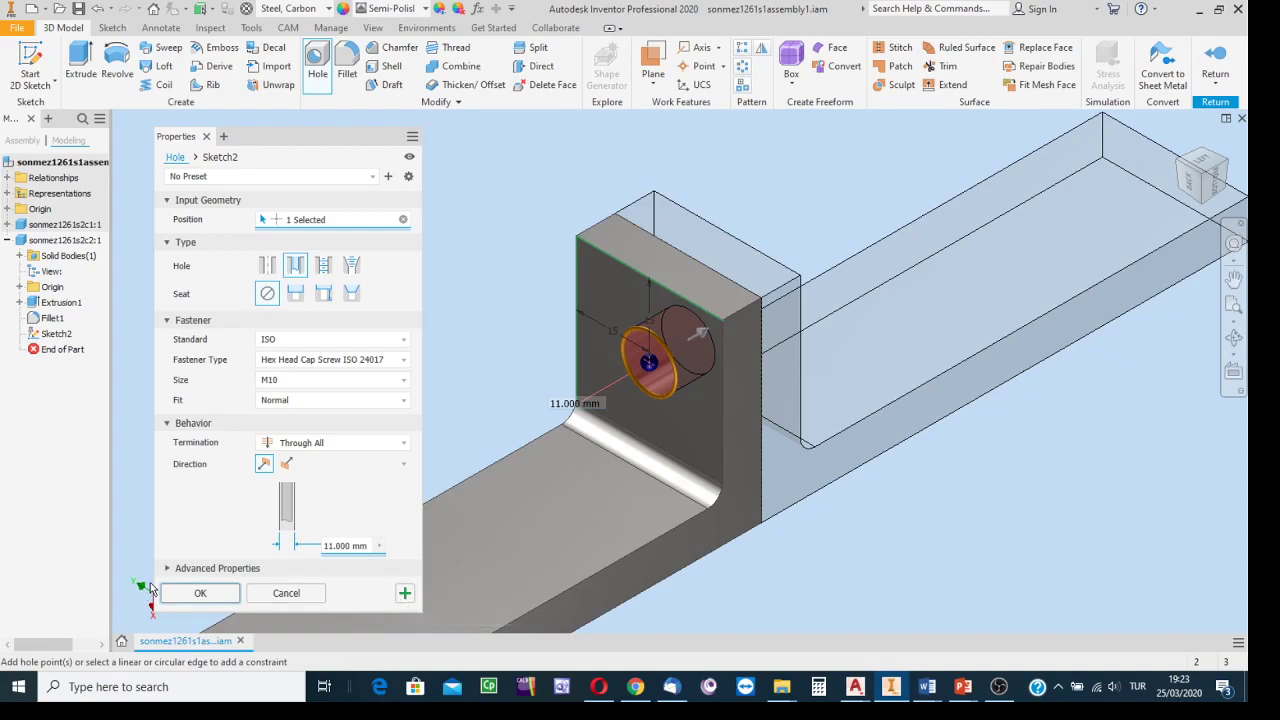
{"action": "left_click", "coordinate": [199, 594]}
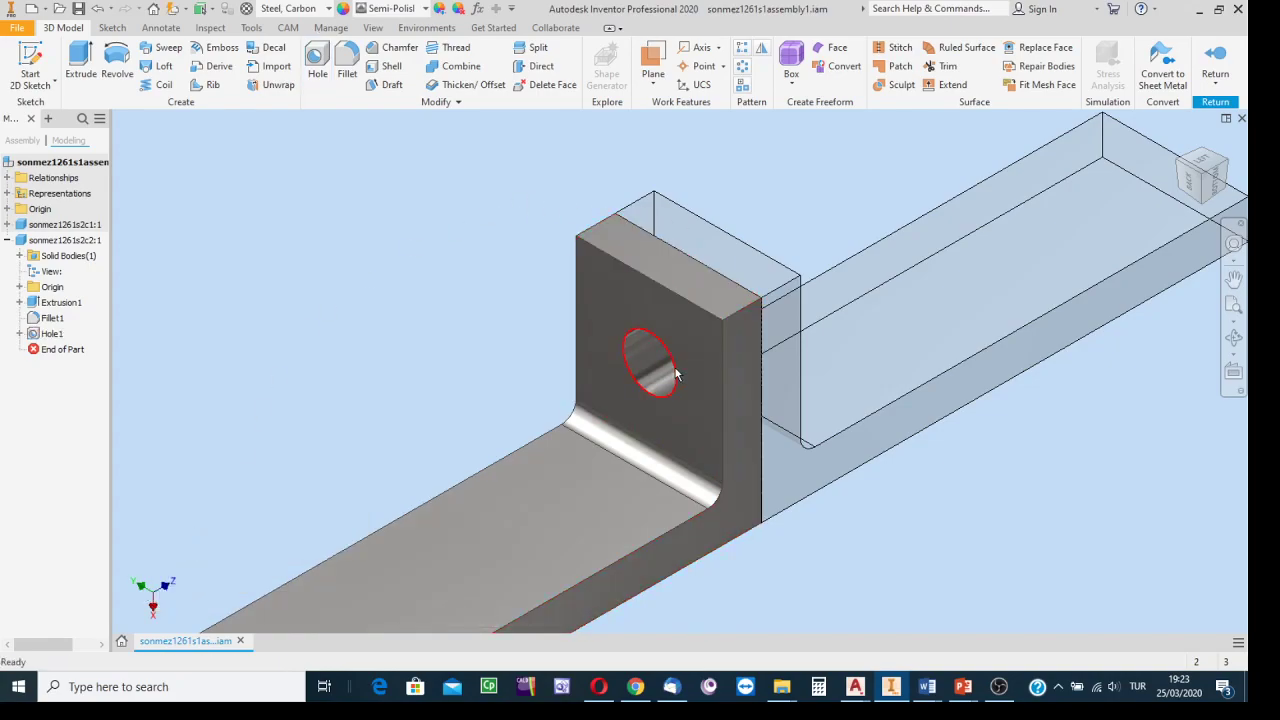
{"action": "scroll", "coordinate": [666, 362], "scroll_direction": "down", "scroll_amount": 3}
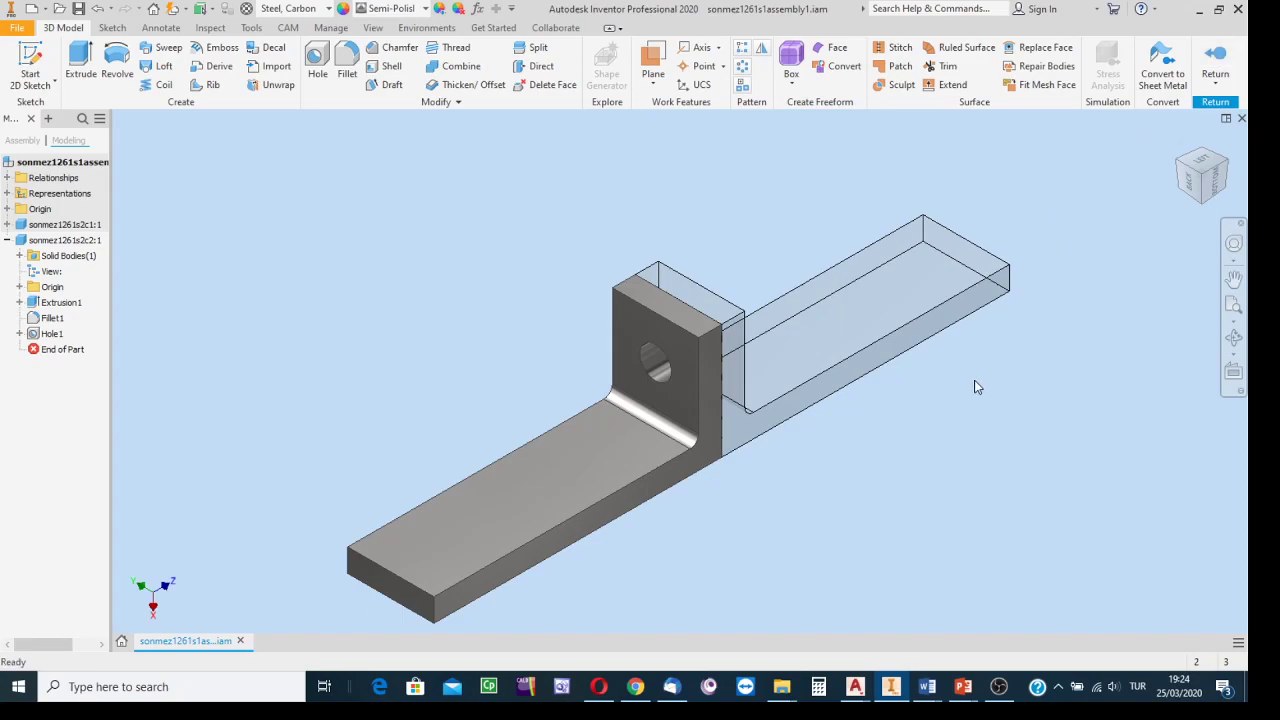
Exit part editing back to the assembly and select the other bracket part.
{"action": "left_click", "coordinate": [1216, 62]}
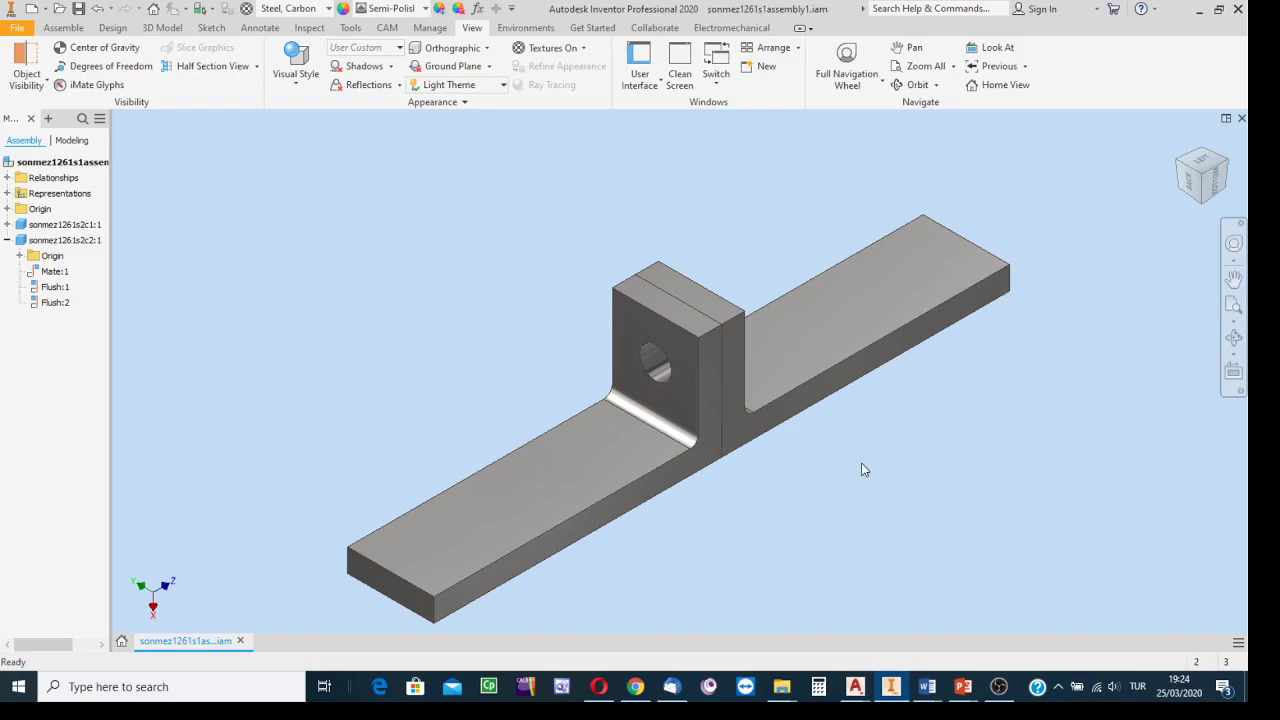
{"action": "left_click", "coordinate": [902, 286]}
Open bracket part sonmez1261s2c1 for in-place editing from its right-click menu.
{"action": "right_click", "coordinate": [899, 284]}
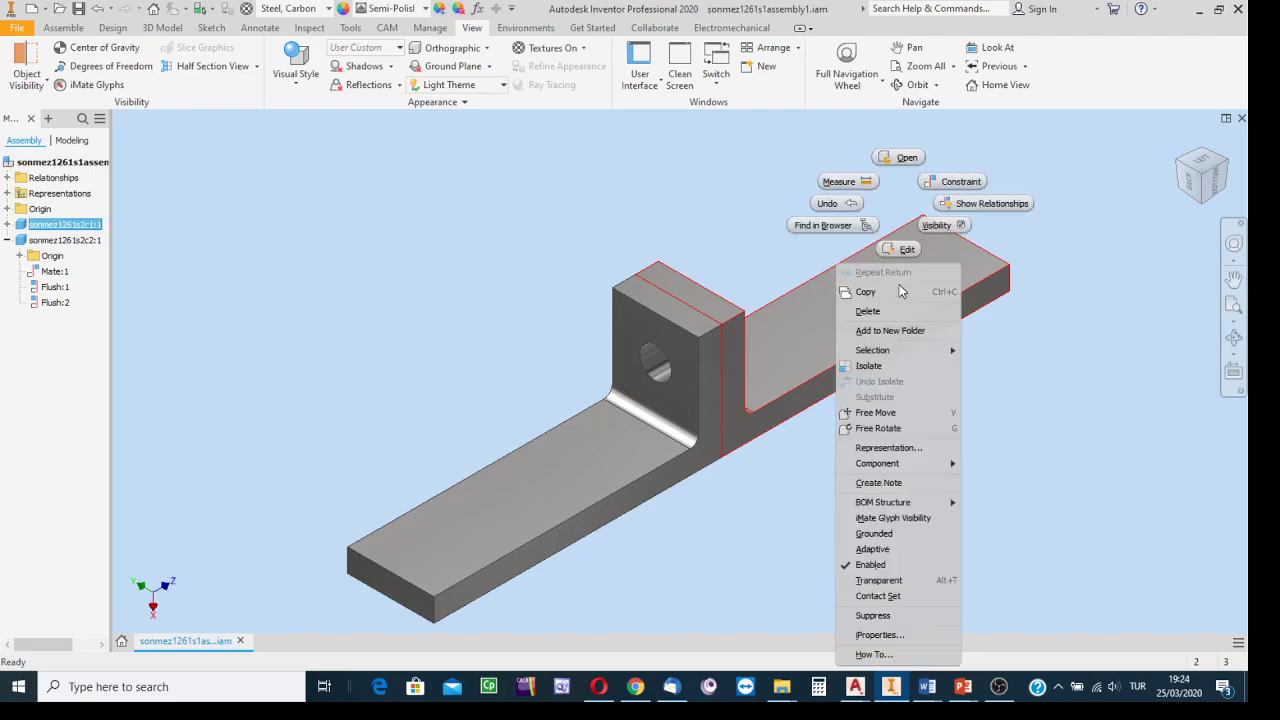
{"action": "left_click", "coordinate": [902, 250]}
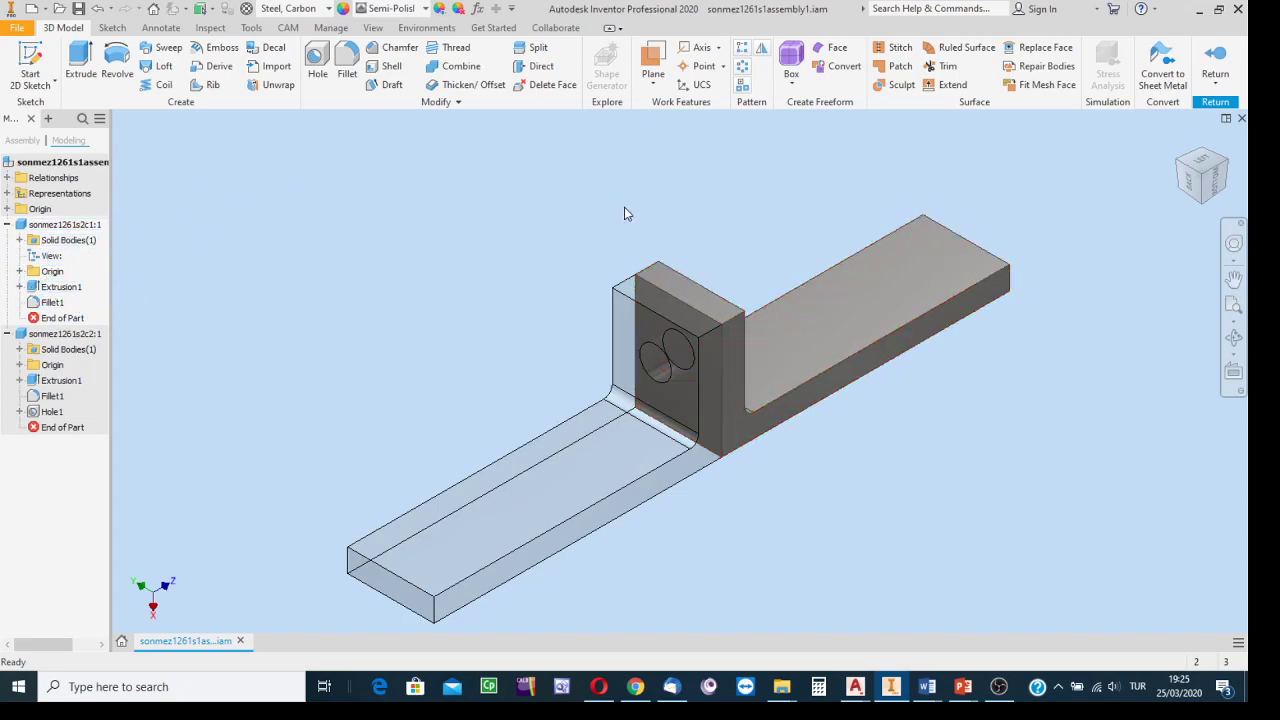
Turn and zoom the view to the block's other side, then select its front face.
{"action": "left_click", "coordinate": [1222, 168]}
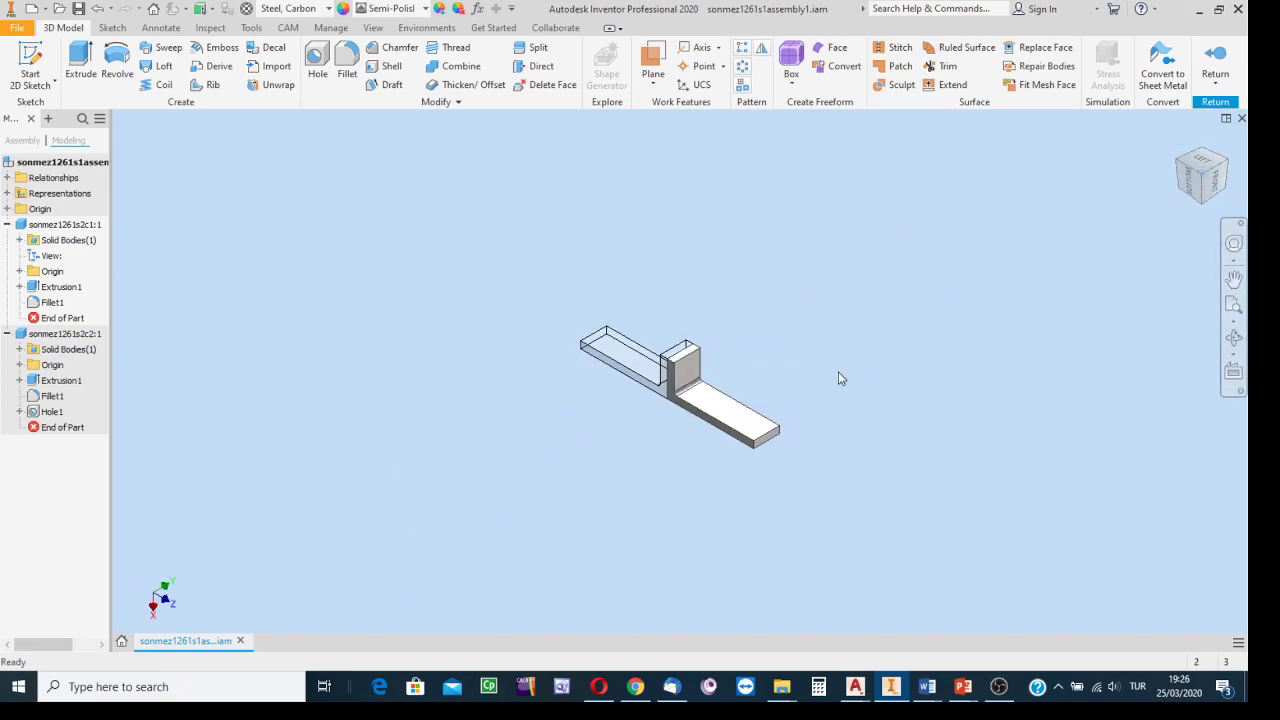
{"action": "scroll", "coordinate": [718, 387], "scroll_direction": "up", "scroll_amount": 5}
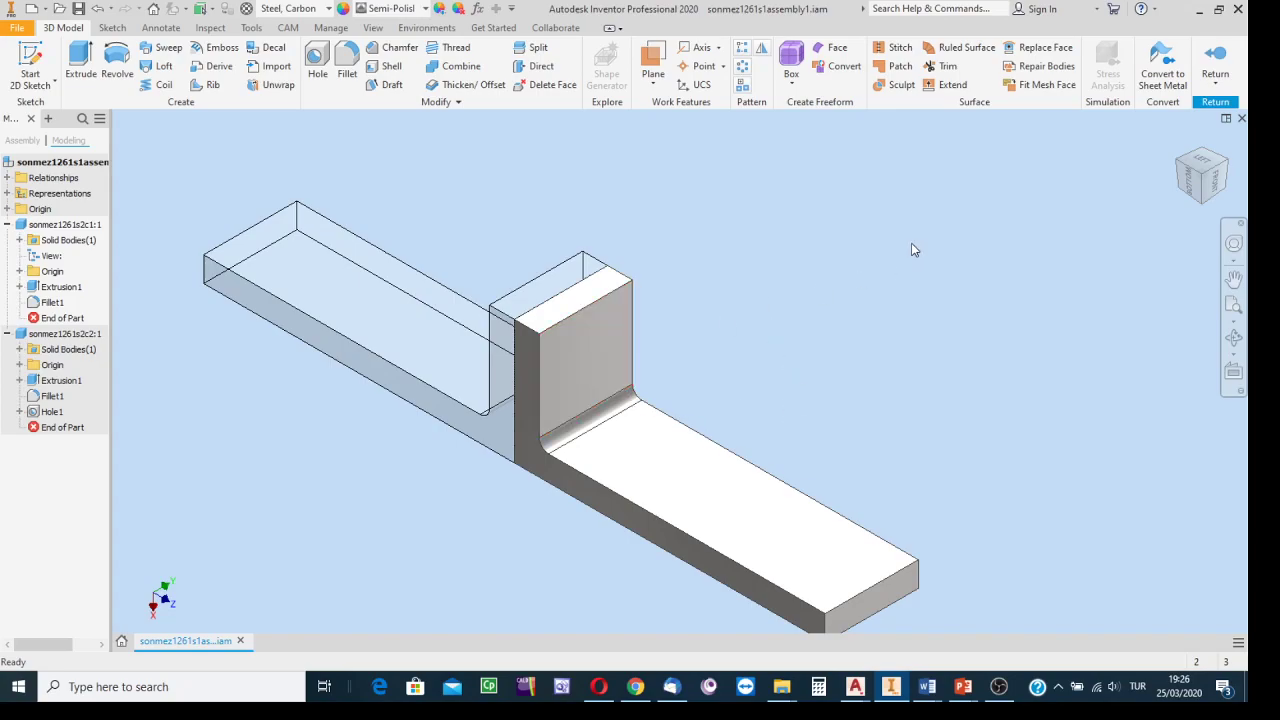
{"action": "left_click", "coordinate": [585, 353]}
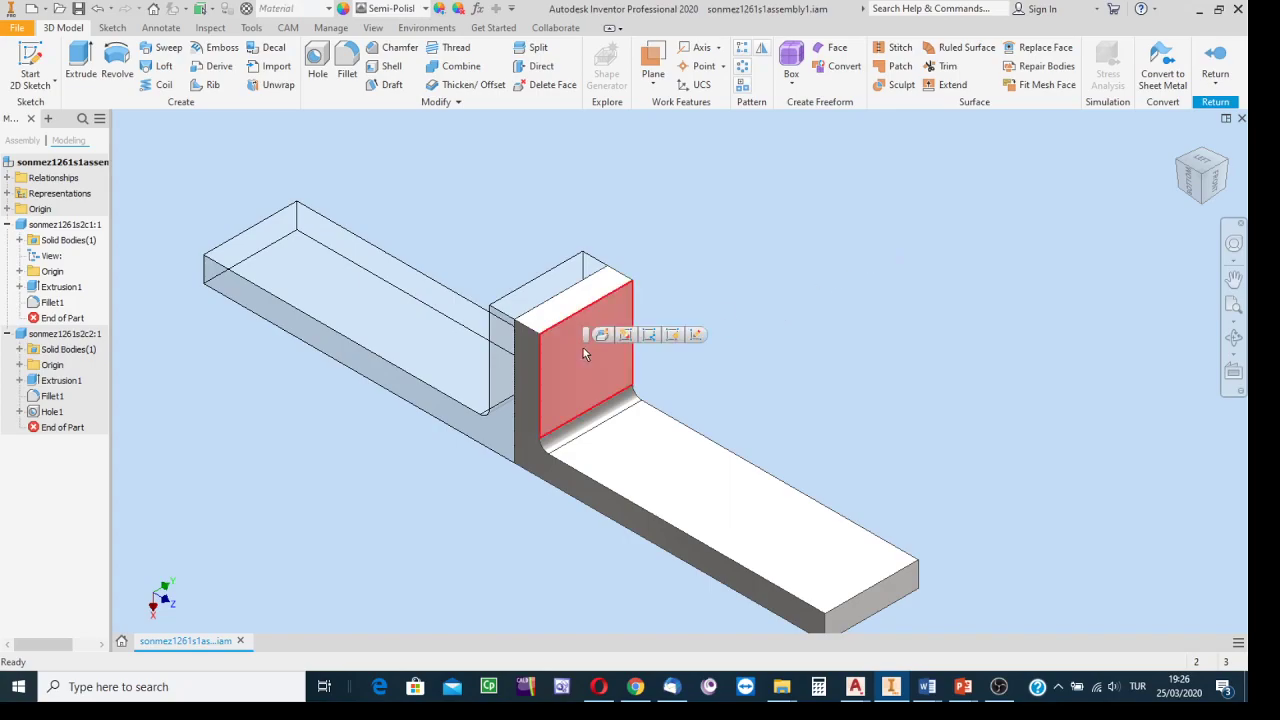
Start a new sketch on the upright face and begin Project Geometry, angling the view toward the hole.
{"action": "right_click", "coordinate": [585, 353]}
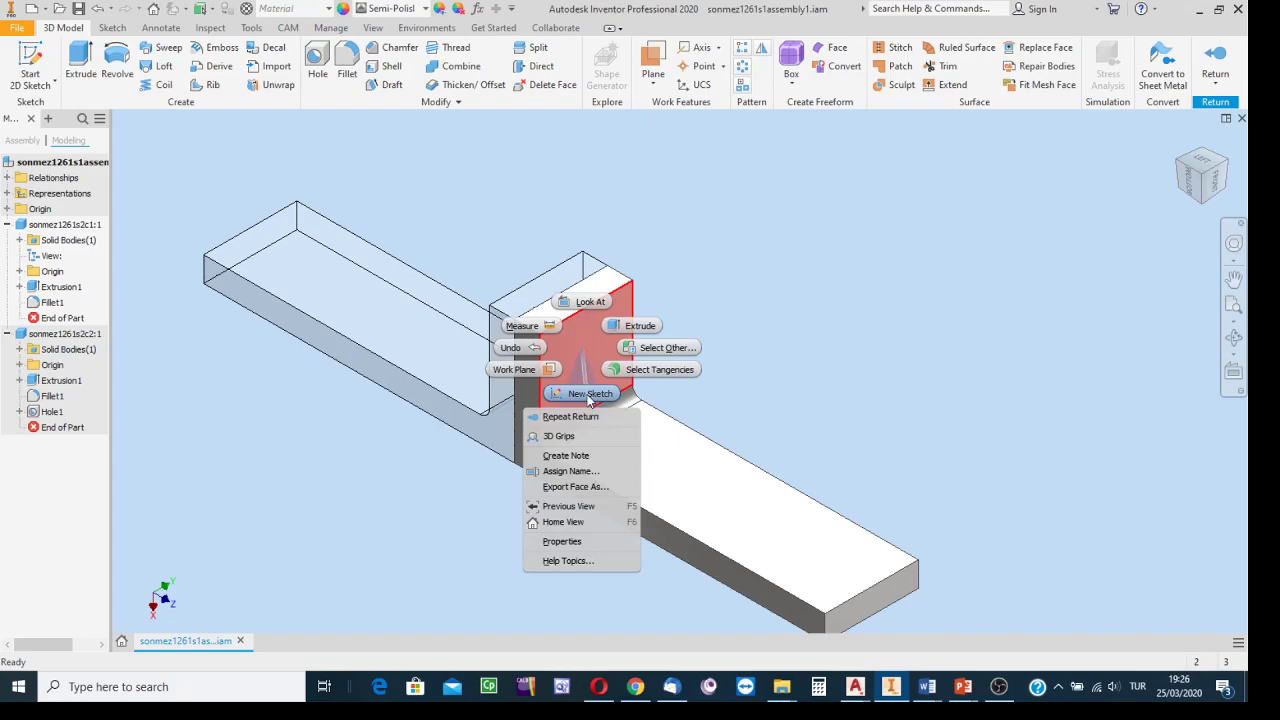
{"action": "left_click", "coordinate": [588, 396]}
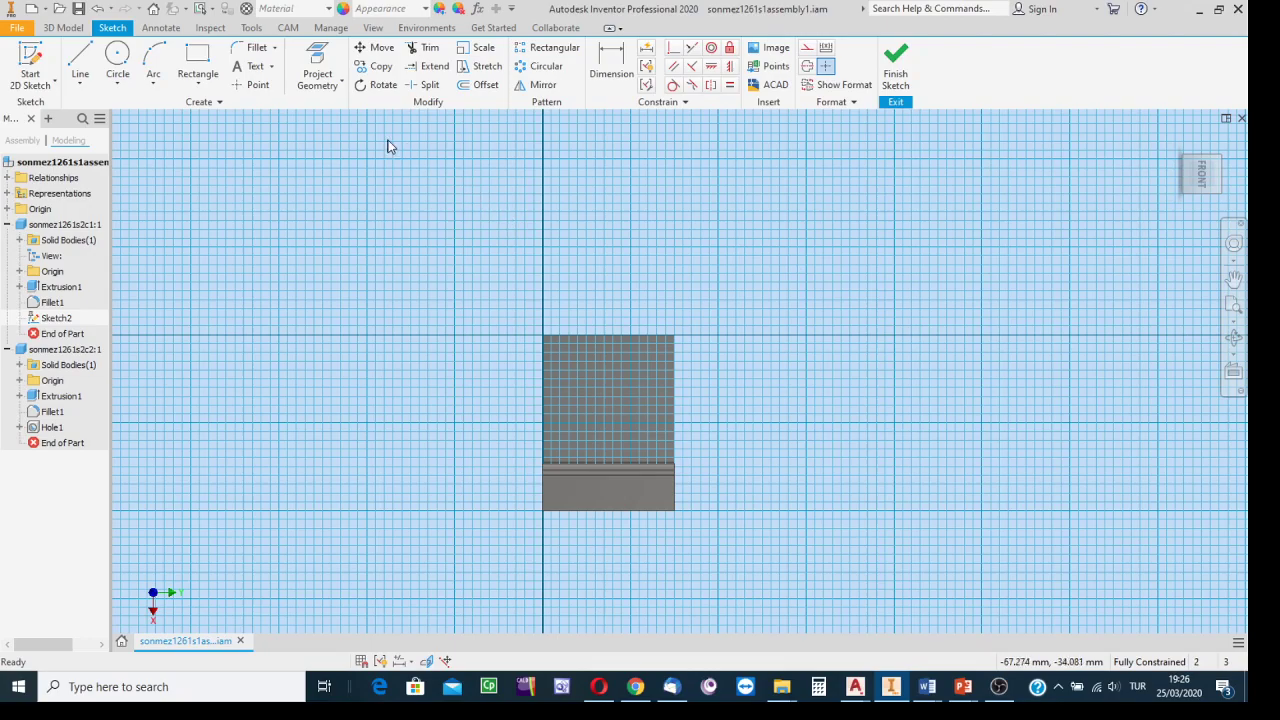
{"action": "left_click", "coordinate": [322, 62]}
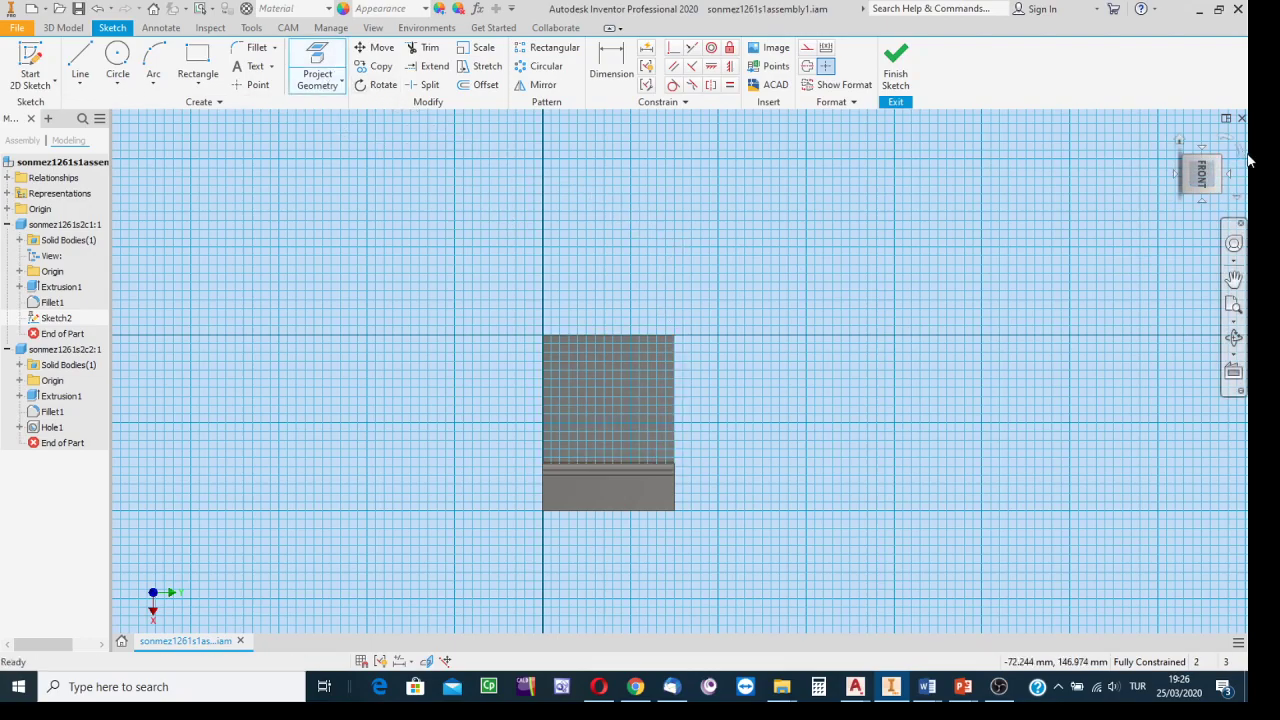
{"action": "left_click", "coordinate": [1178, 142]}
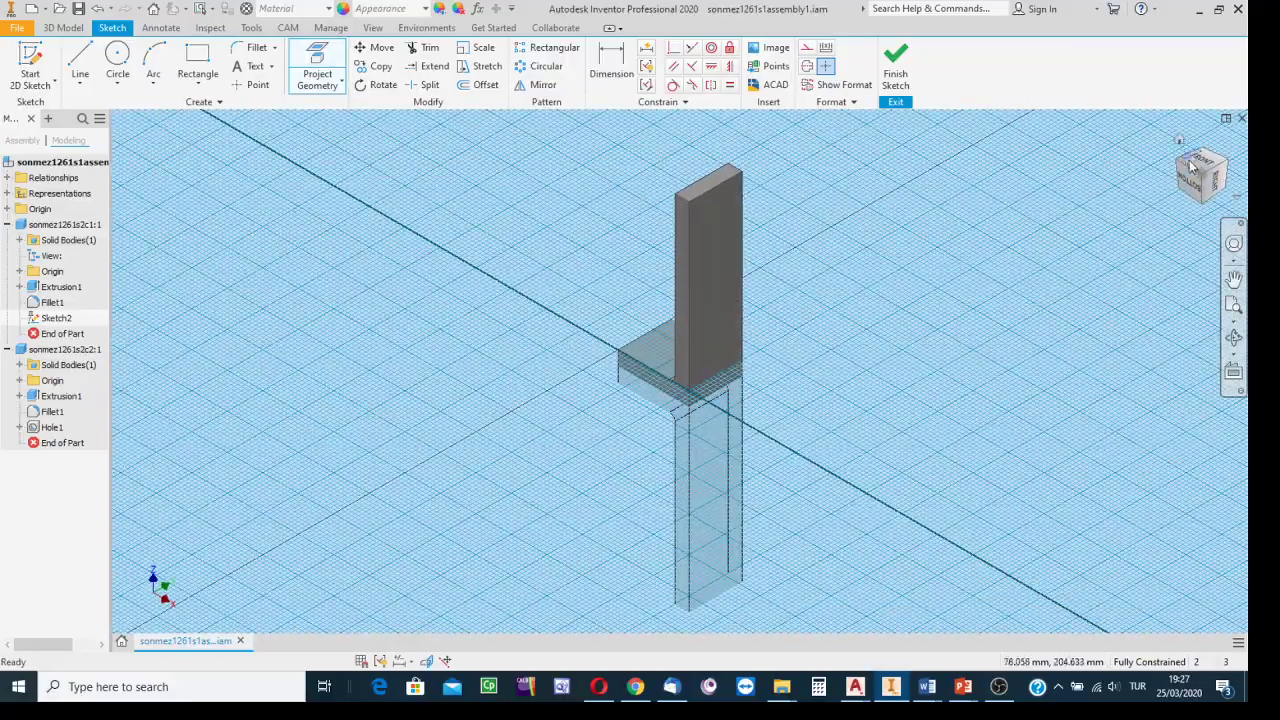
{"action": "left_click", "coordinate": [1203, 202]}
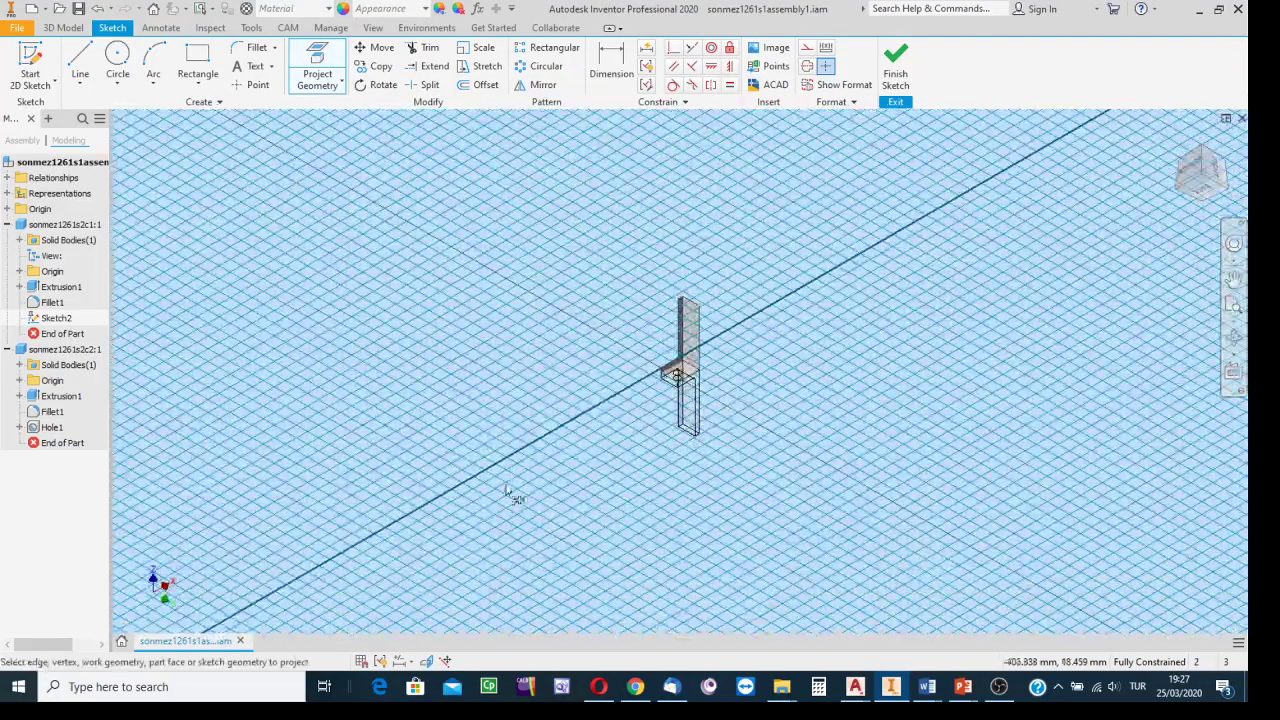
{"action": "scroll", "coordinate": [517, 420], "scroll_direction": "down", "scroll_amount": 5}
{"action": "middle_click_drag", "start_coordinate": [709, 300], "coordinate": [288, 345]}
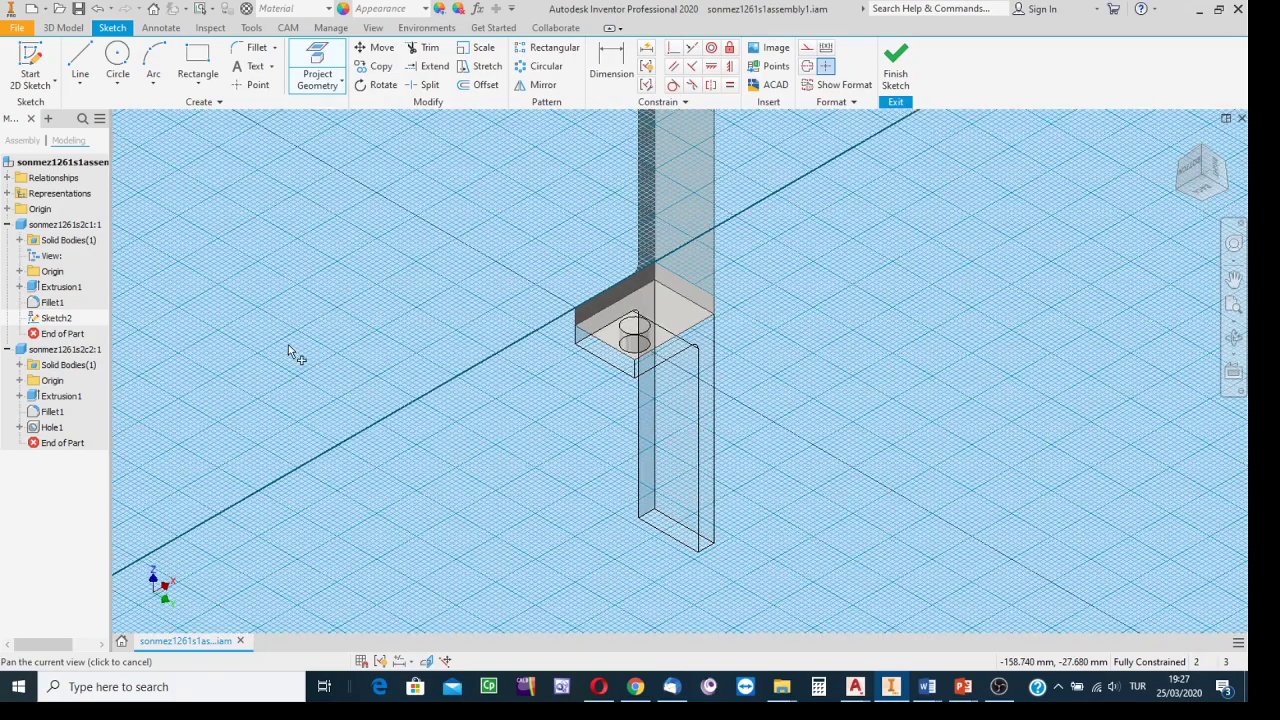
{"action": "scroll", "coordinate": [630, 340], "scroll_direction": "down", "scroll_amount": 5}
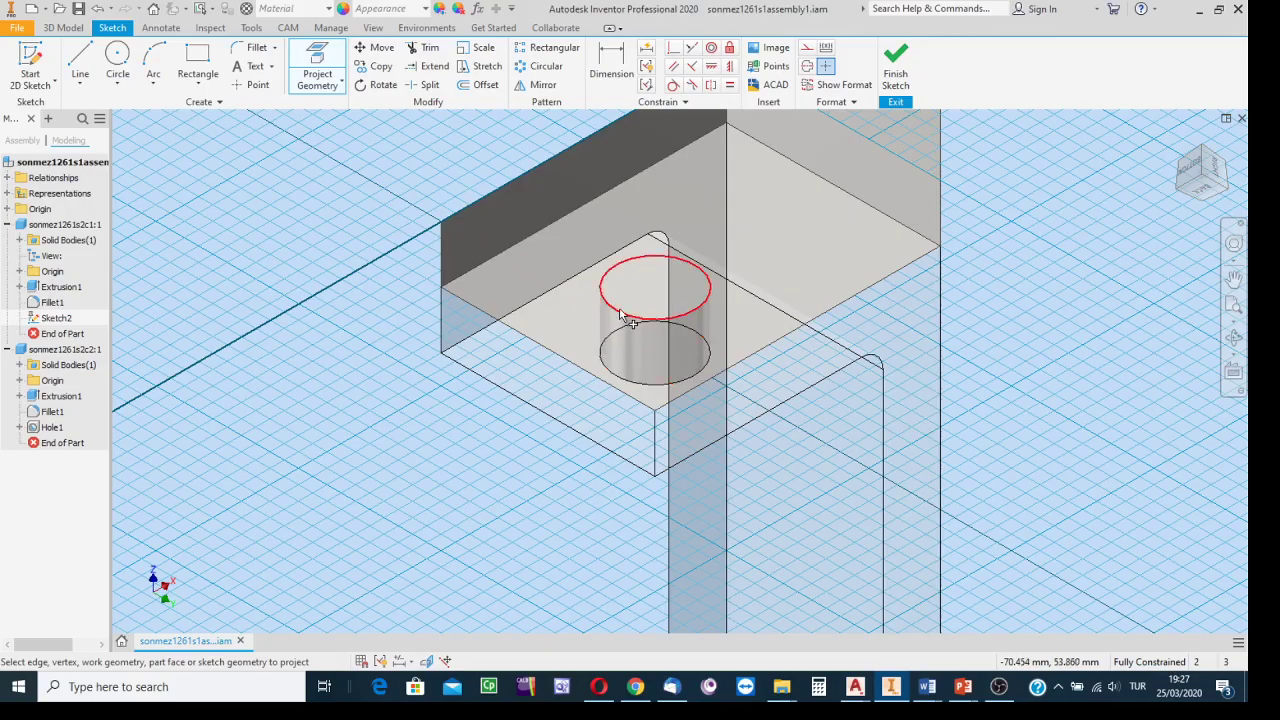
Project the hole's circular edge into Sketch2, roll the view 90°, and finish the sketch.
{"action": "left_click", "coordinate": [620, 315]}
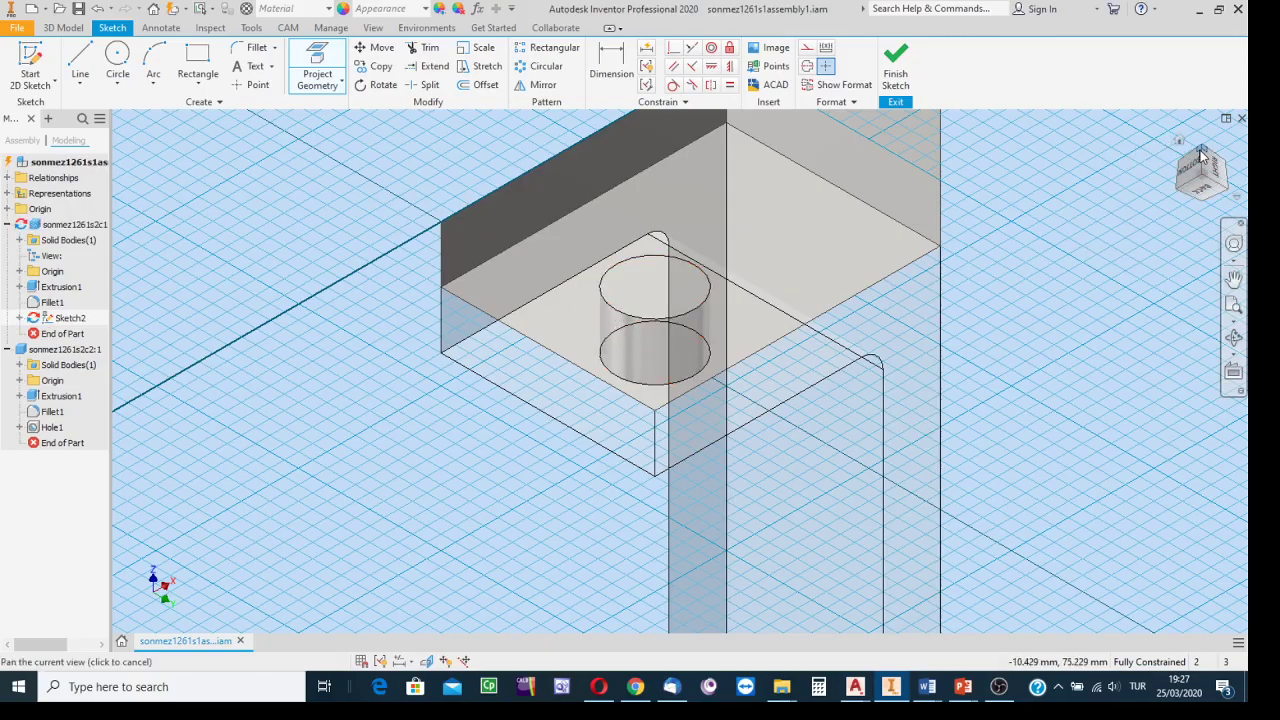
{"action": "left_click", "coordinate": [1203, 155]}
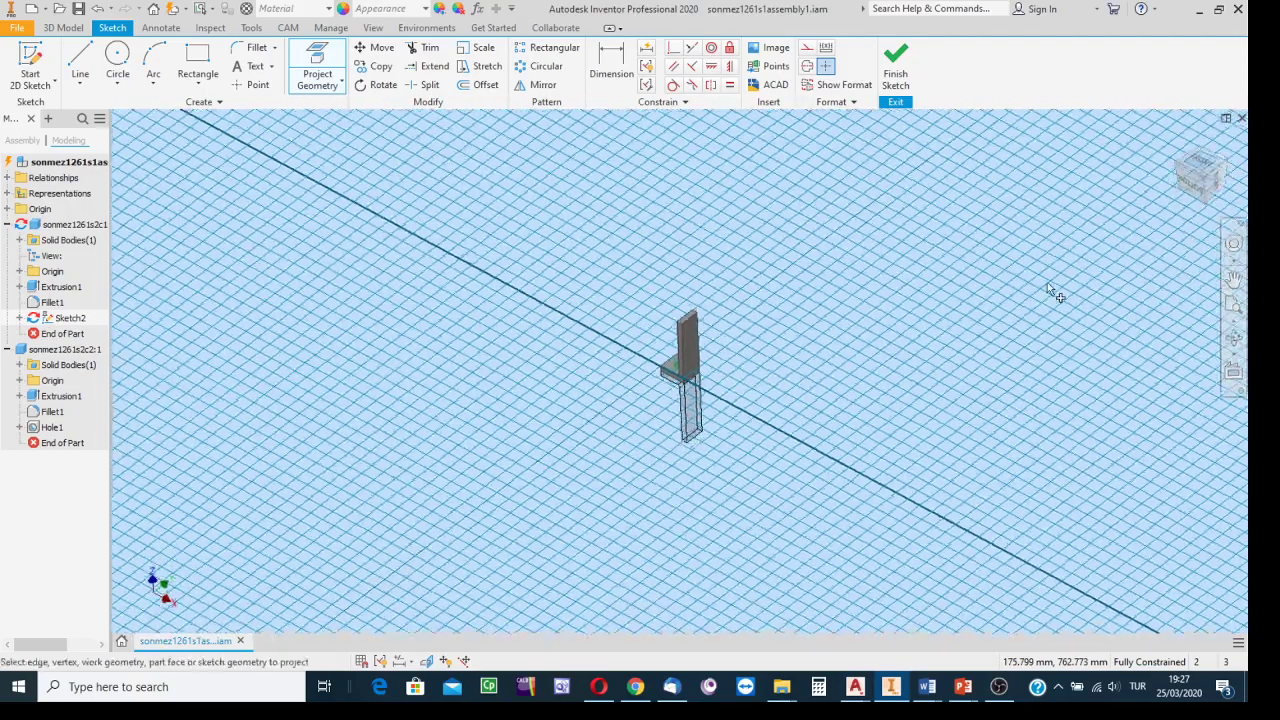
{"action": "scroll", "coordinate": [690, 390], "scroll_direction": "up", "scroll_amount": 8}
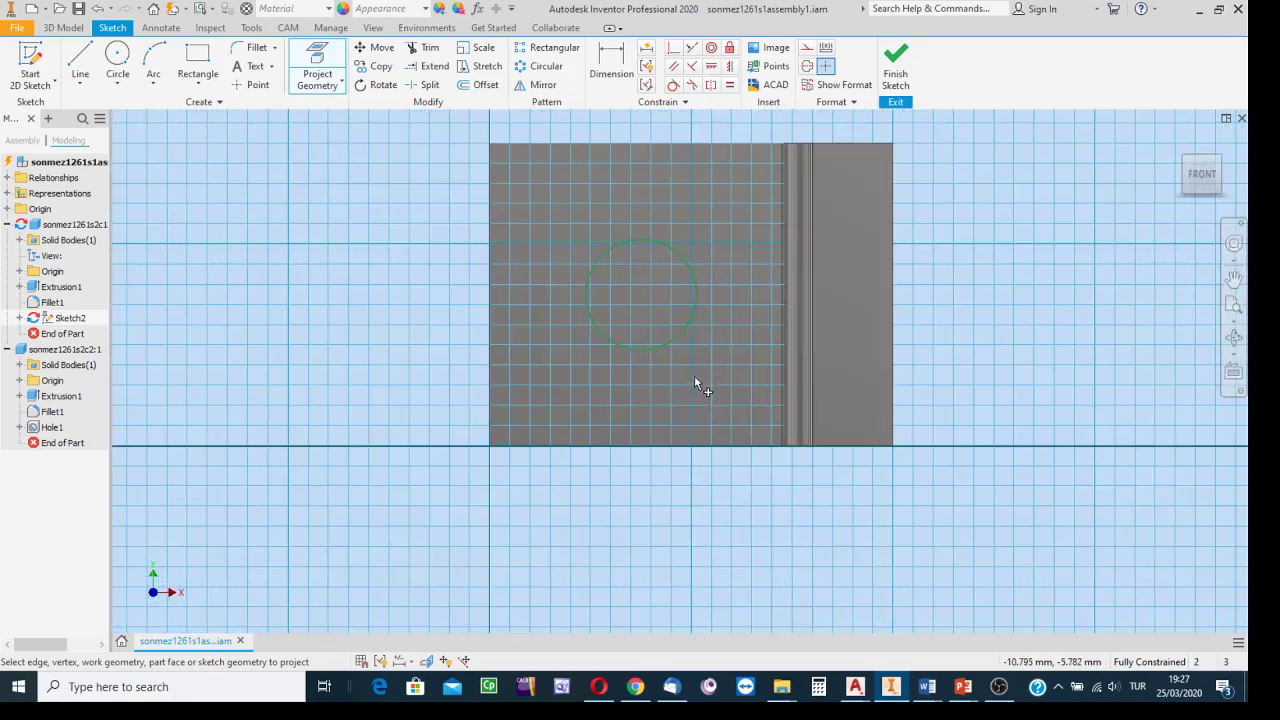
{"action": "left_click", "coordinate": [694, 285]}
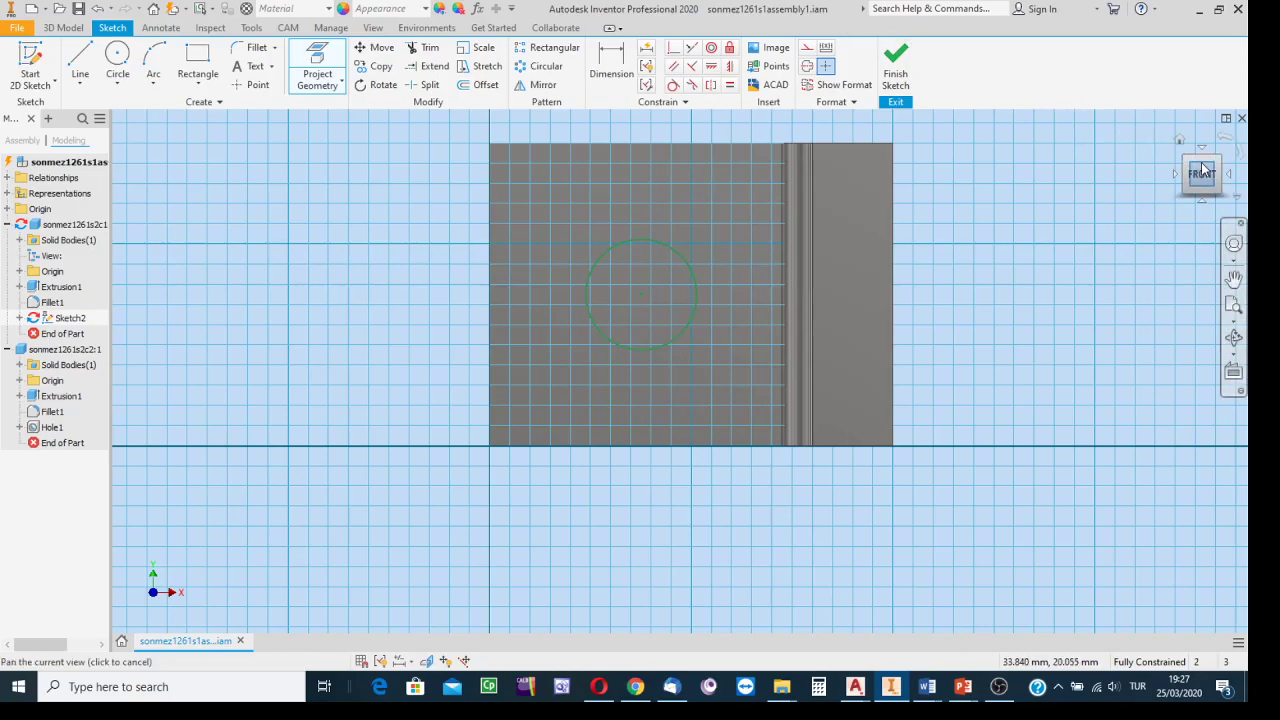
{"action": "left_click", "coordinate": [1248, 148]}
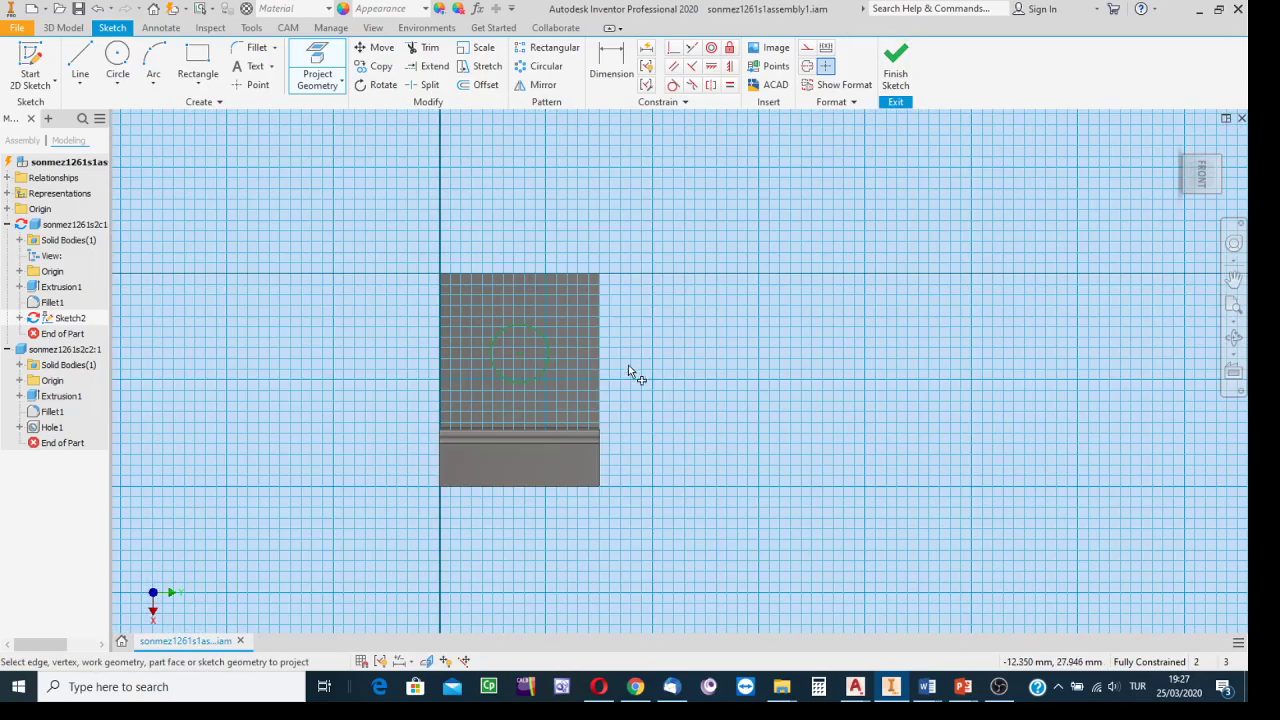
{"action": "left_click", "coordinate": [895, 68]}
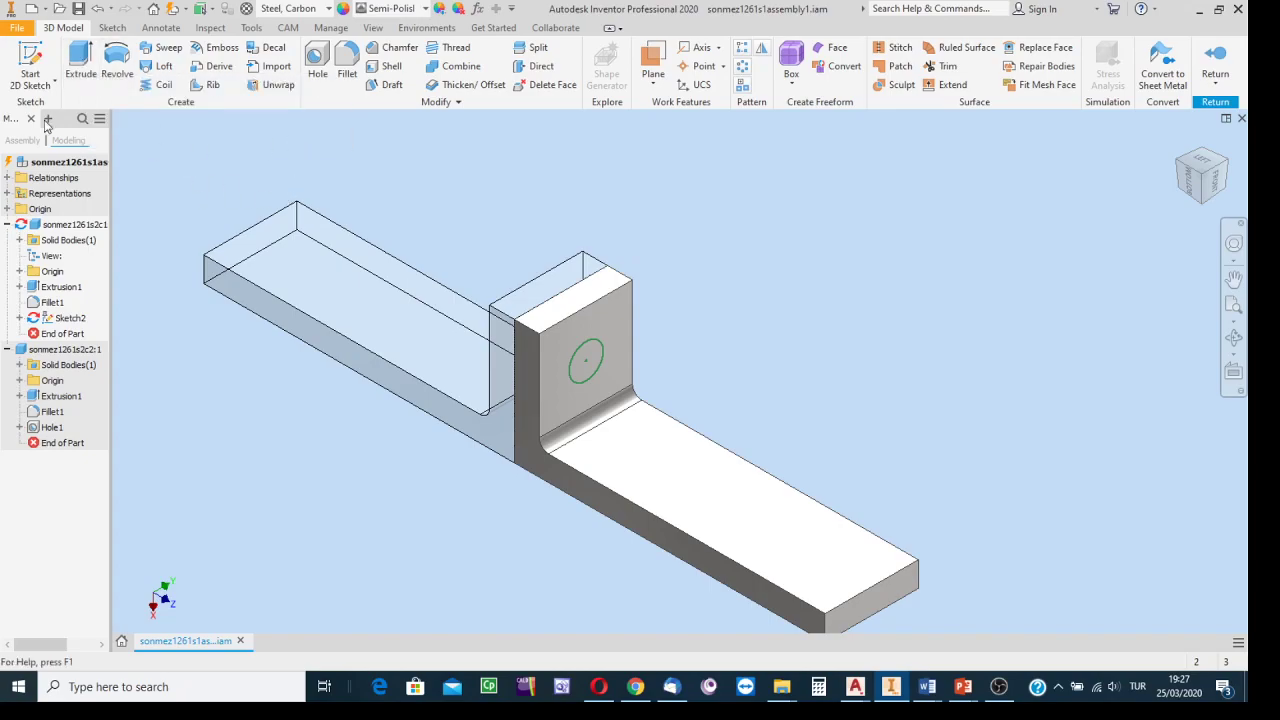
Extrude the projected circle as a Through All cut to make Extrusion2's hole.
{"action": "left_click", "coordinate": [78, 54]}
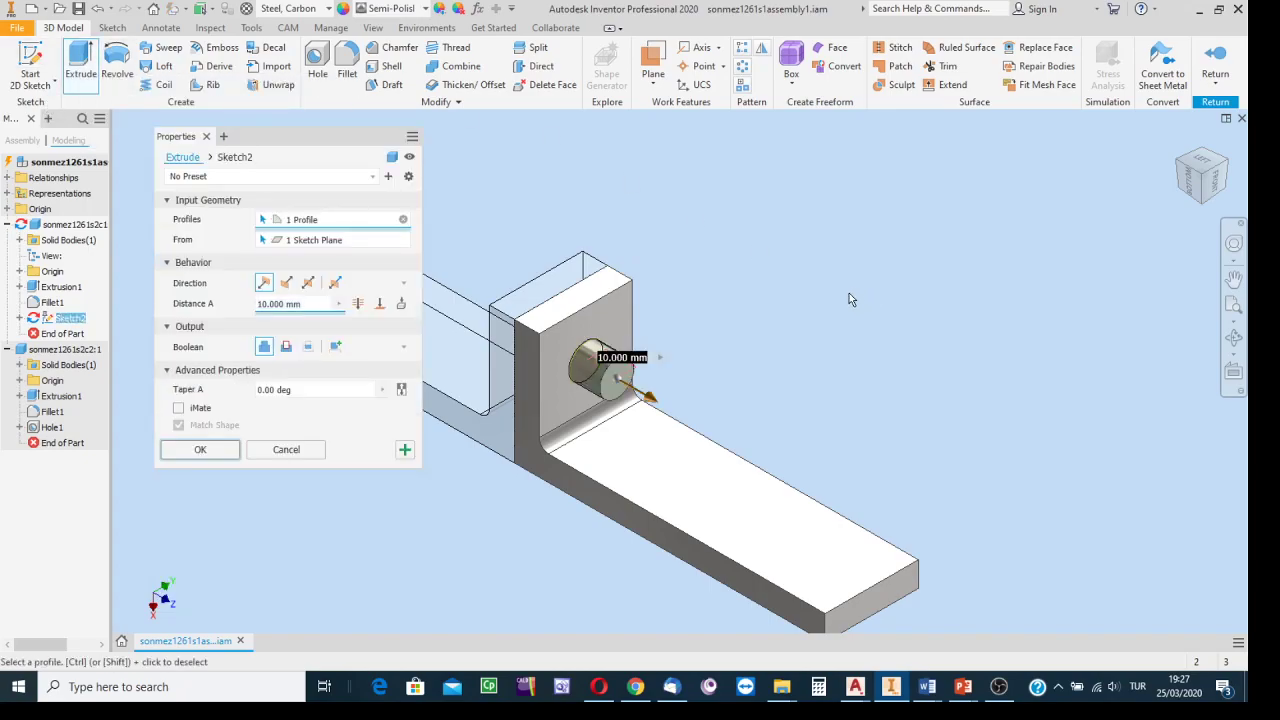
{"action": "left_click", "coordinate": [286, 350]}
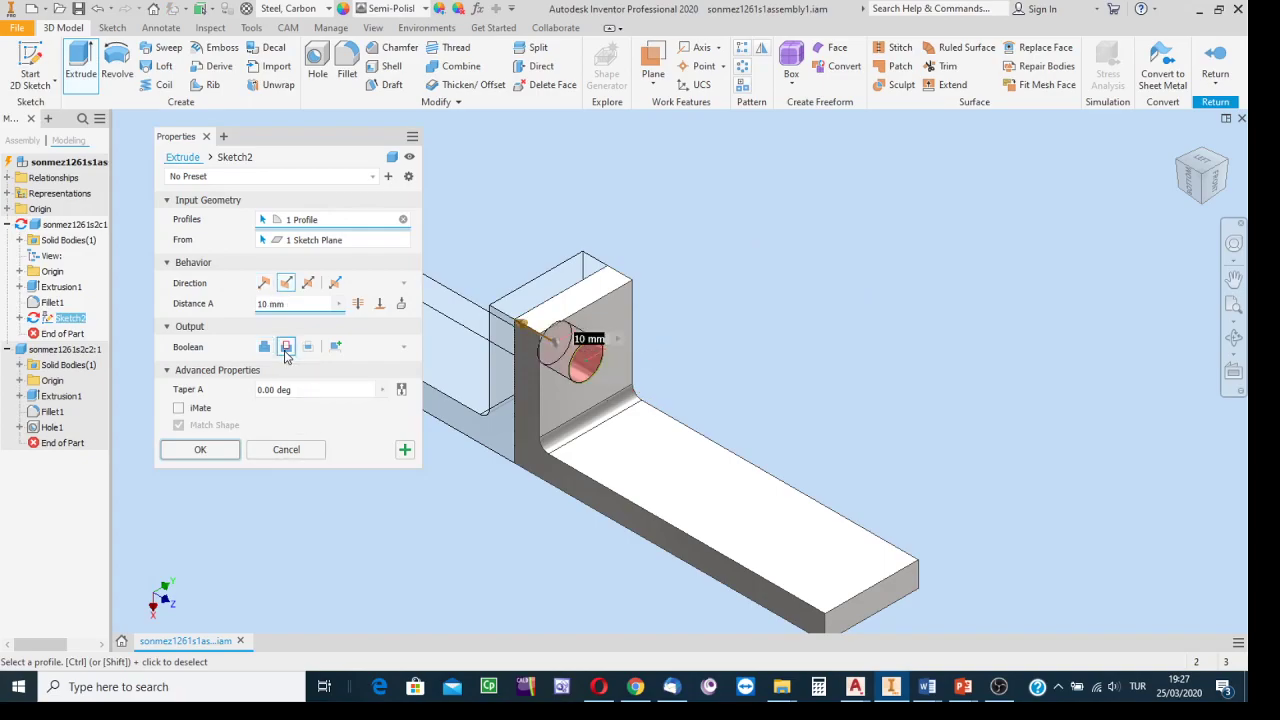
{"action": "left_click", "coordinate": [359, 308]}
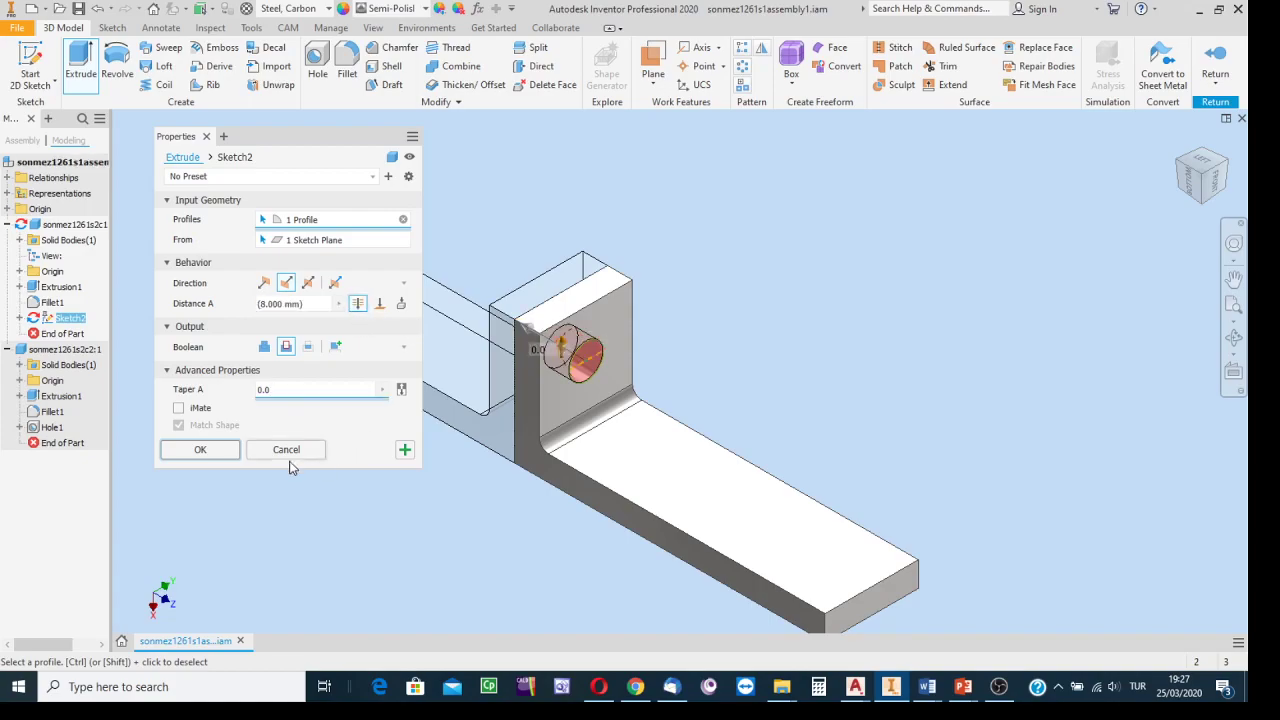
{"action": "left_click", "coordinate": [199, 450]}
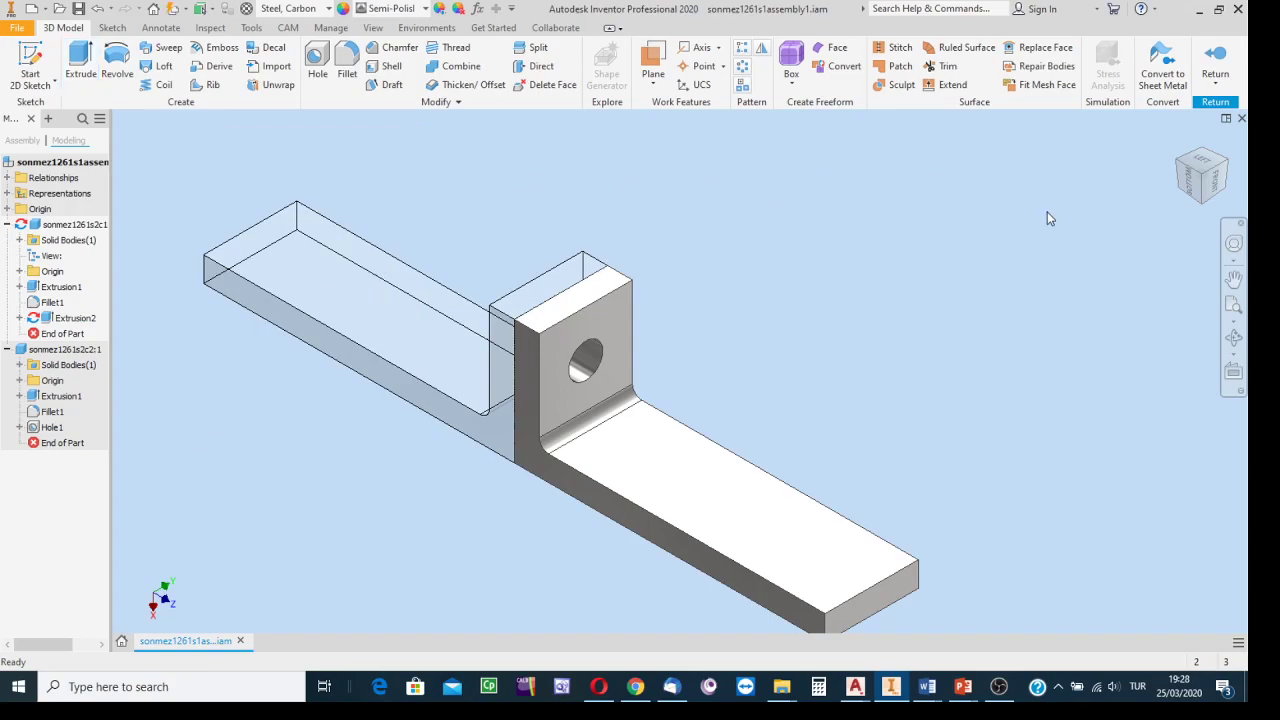
Return to the assembly and free-orbit the model to inspect the hole's other side.
{"action": "left_click", "coordinate": [1216, 62]}
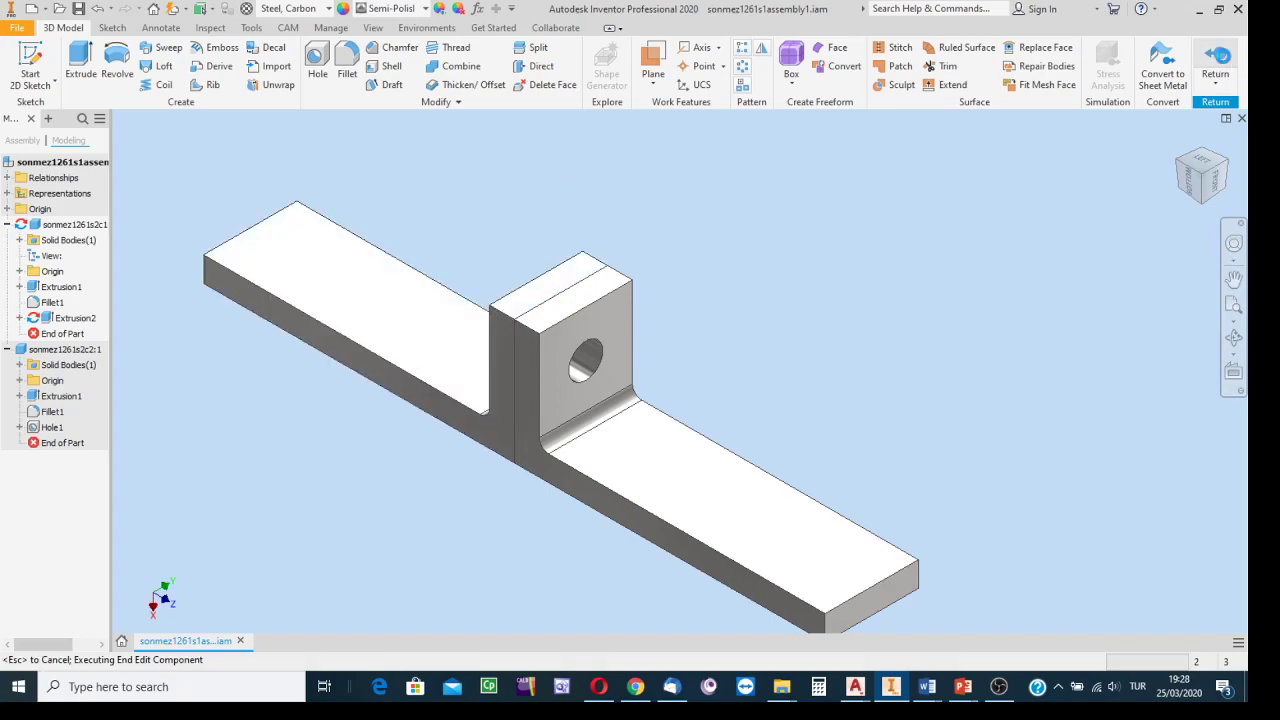
{"action": "left_click", "coordinate": [1233, 341]}
{"action": "left_click_drag", "start_coordinate": [743, 391], "coordinate": [933, 322]}
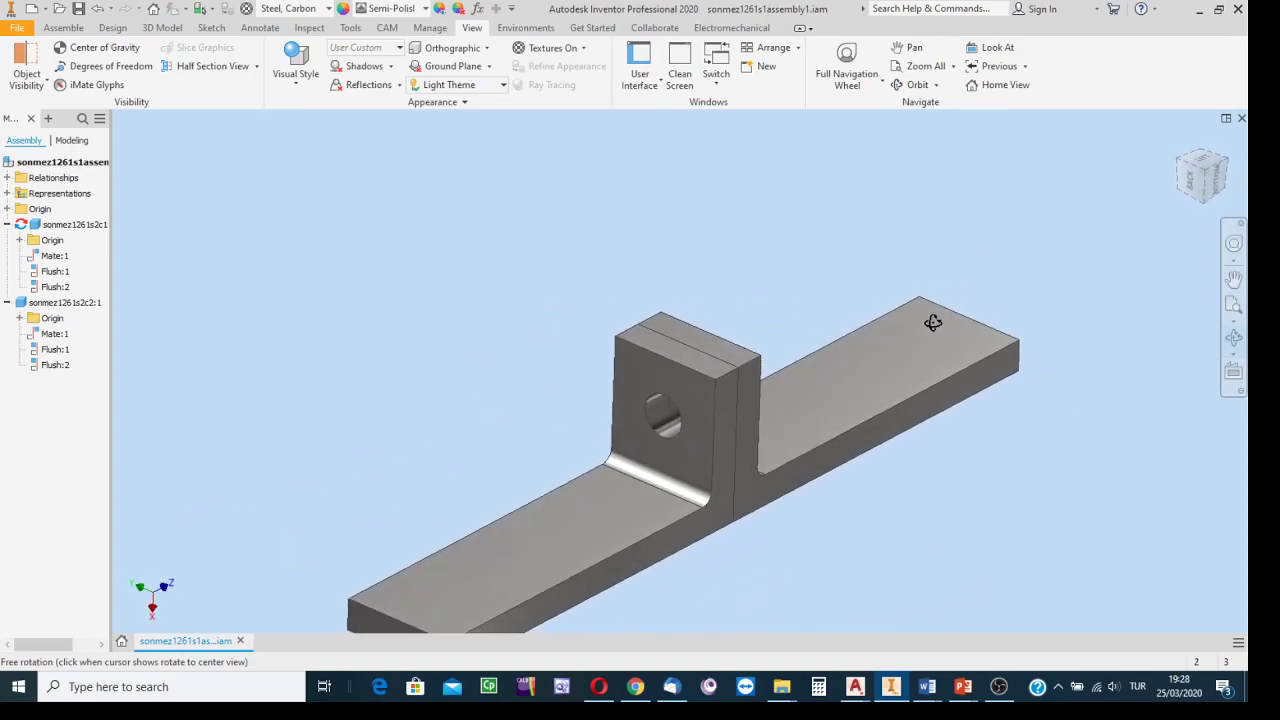
{"action": "middle_click_drag", "start_coordinate": [879, 371], "coordinate": [841, 323]}
{"action": "key", "text": "Escape"}
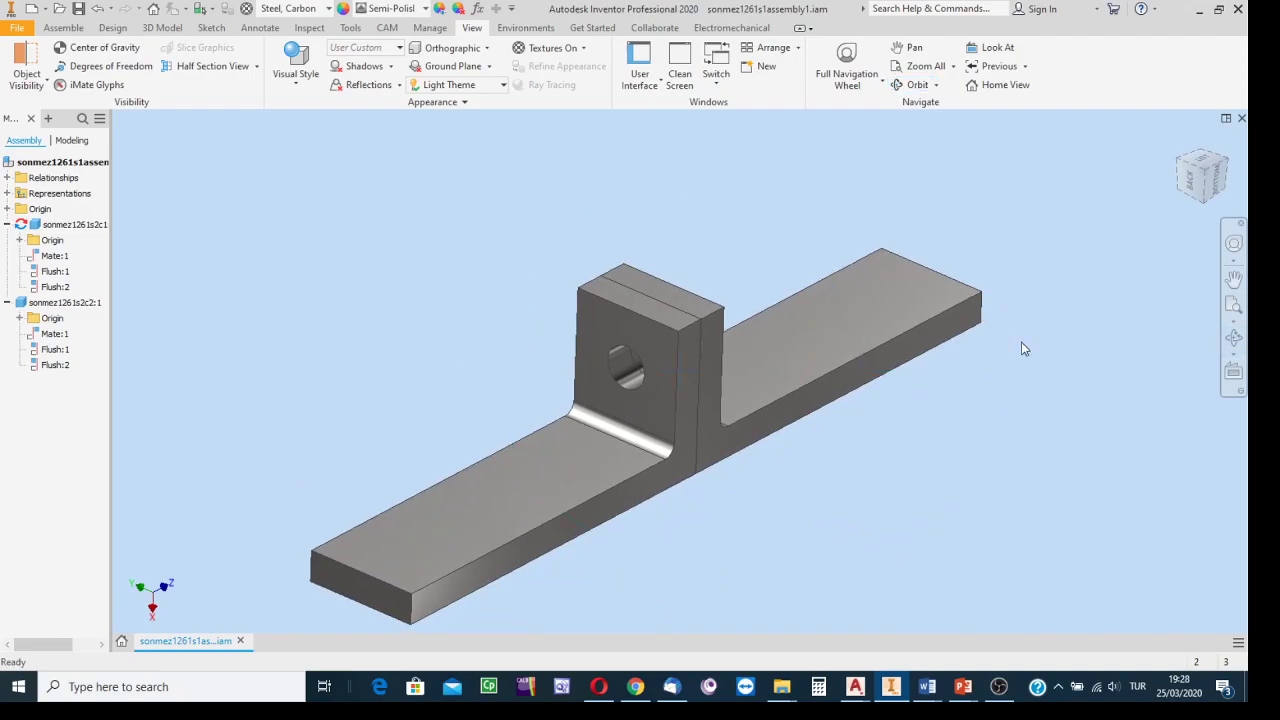
Save sonmez1261s1assembly1.iam and both parts using Yes to All.
{"action": "left_click", "coordinate": [78, 12]}
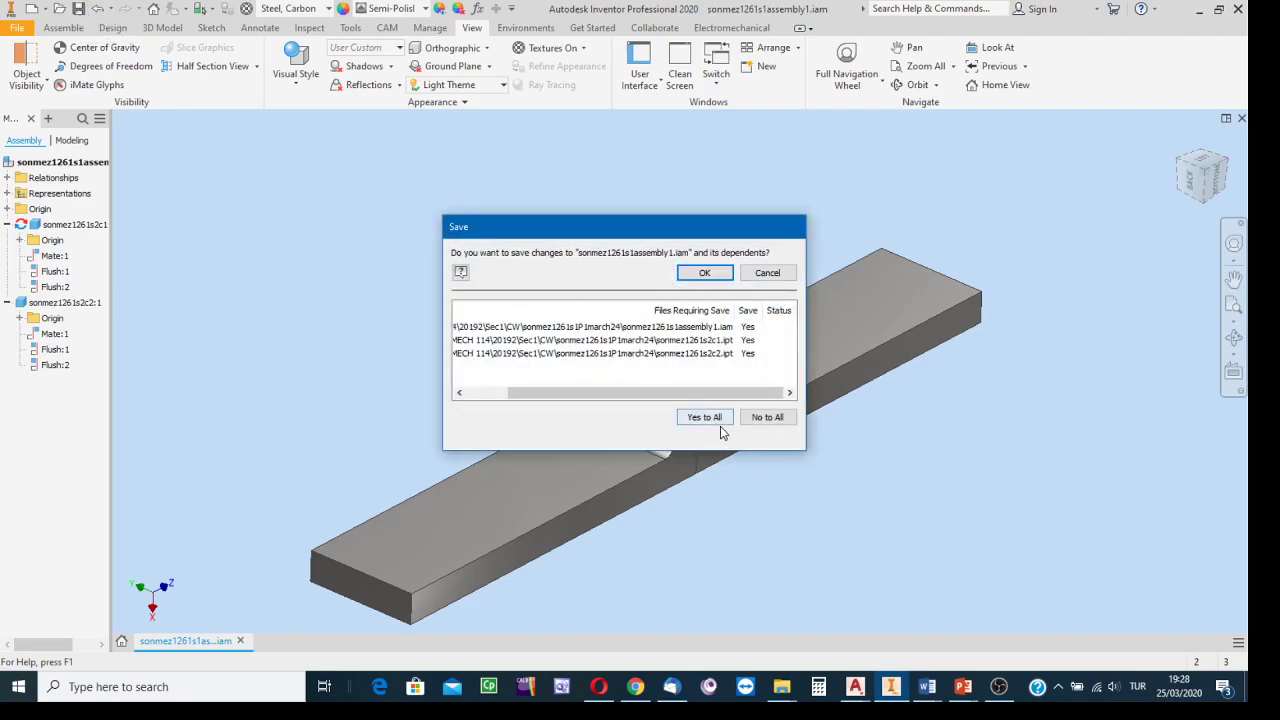
{"action": "left_click", "coordinate": [705, 421]}
{"action": "left_click", "coordinate": [706, 273]}
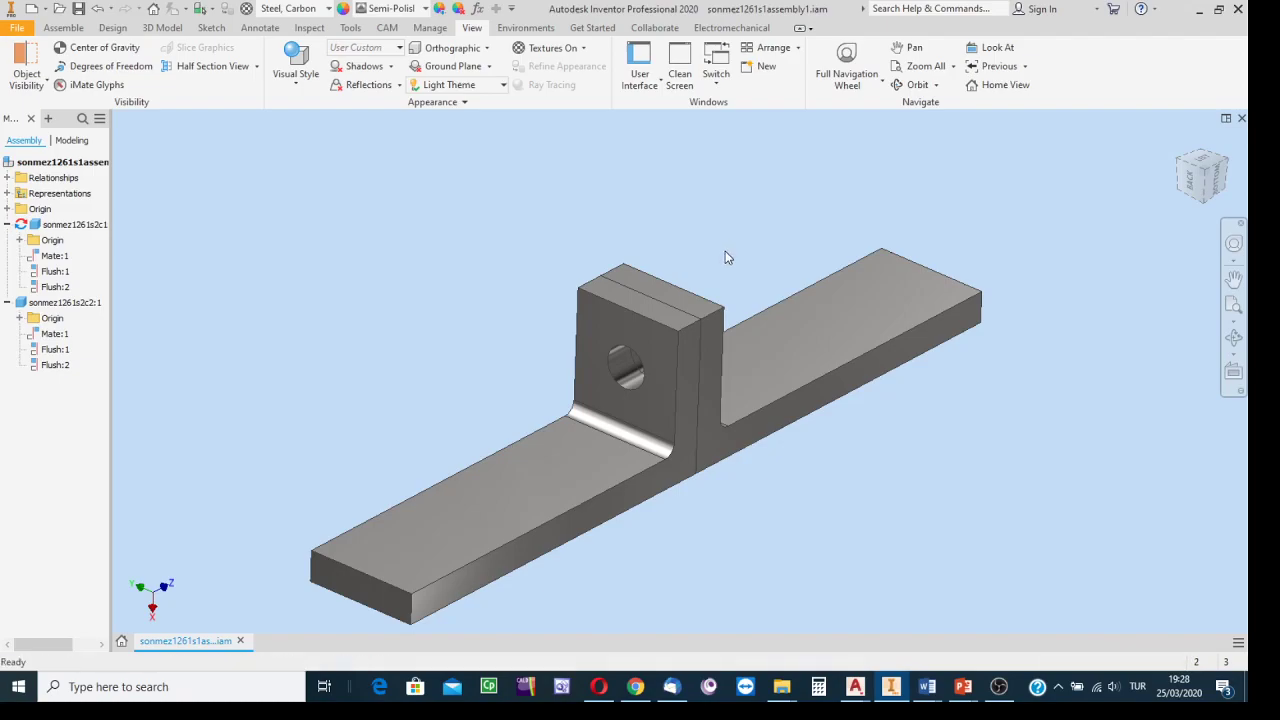
{"action": "scroll", "coordinate": [553, 244], "scroll_direction": "up", "scroll_amount": 3}
{"action": "middle_click_drag", "start_coordinate": [474, 243], "coordinate": [567, 300]}
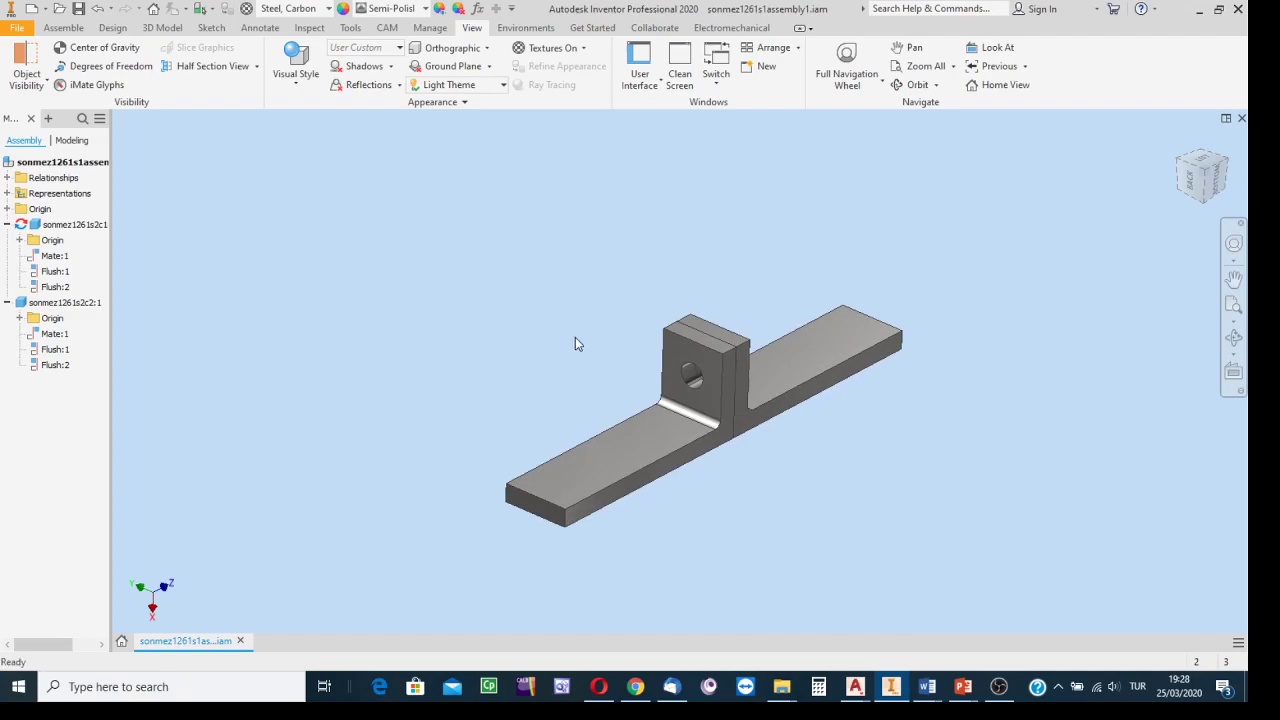
{"action": "scroll", "coordinate": [633, 365], "scroll_direction": "down", "scroll_amount": 2}
{"action": "scroll", "coordinate": [633, 365], "scroll_direction": "up", "scroll_amount": 2}
{"action": "middle_click_drag", "start_coordinate": [634, 363], "coordinate": [533, 353]}
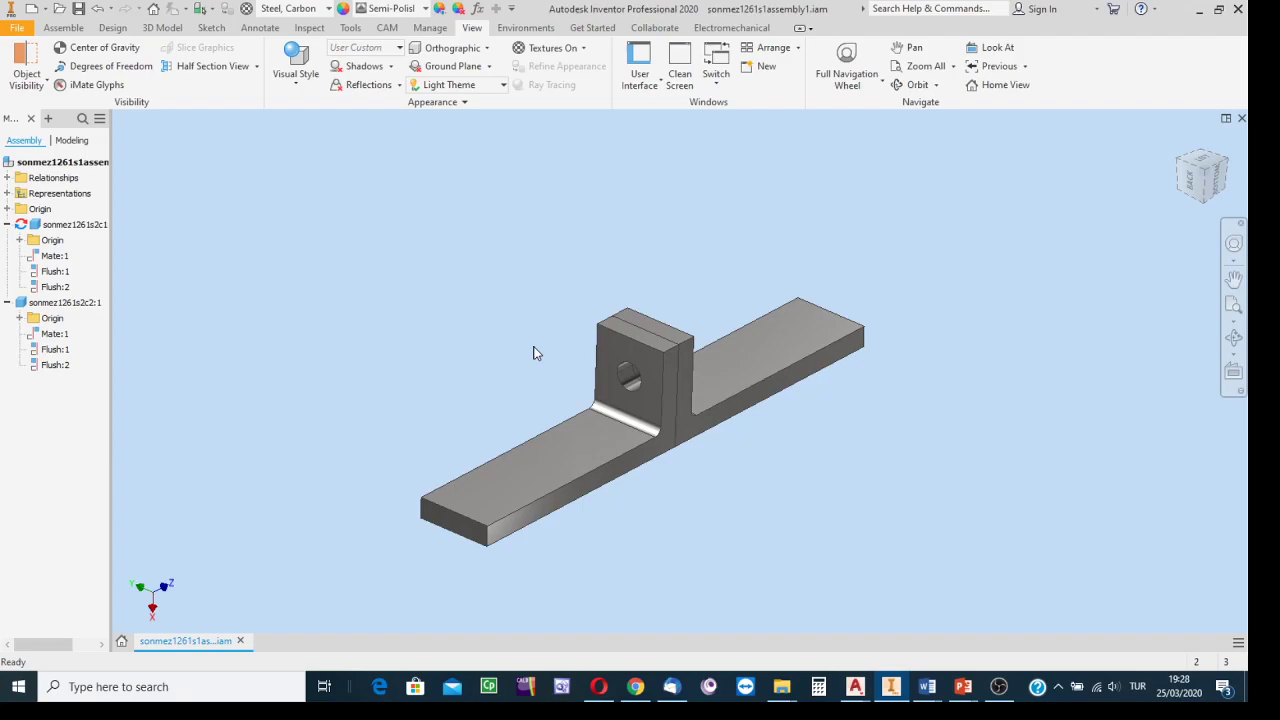
{"action": "scroll", "coordinate": [923, 460], "scroll_direction": "down", "scroll_amount": 3}
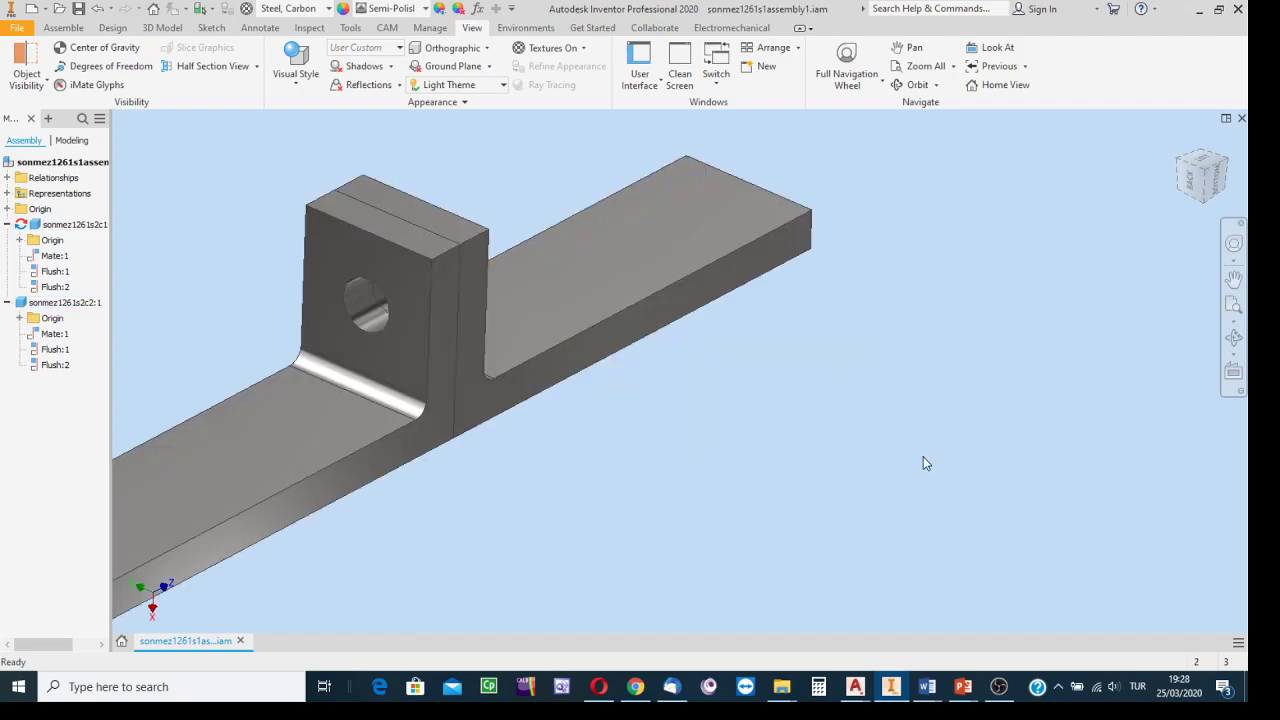
{"action": "scroll", "coordinate": [921, 461], "scroll_direction": "up", "scroll_amount": 2}
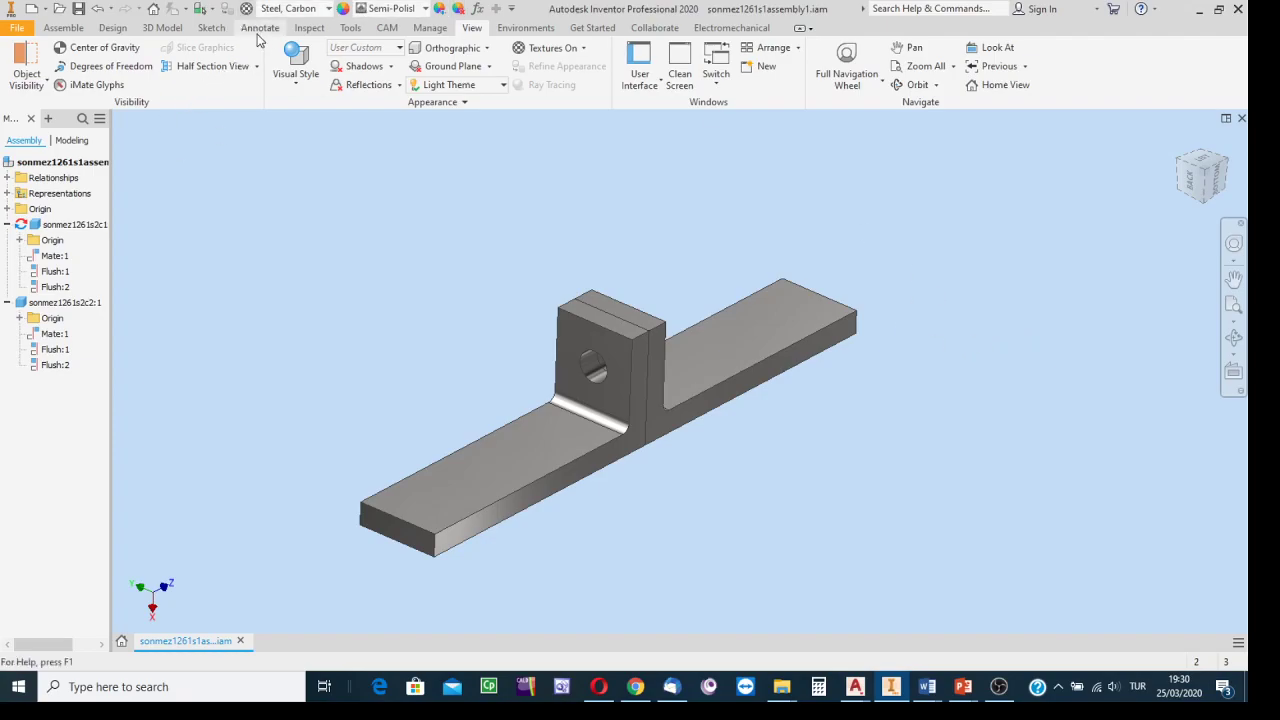
Start a General Note from the Annotate tab, choosing ISO as the active standard.
{"action": "left_click", "coordinate": [162, 28]}
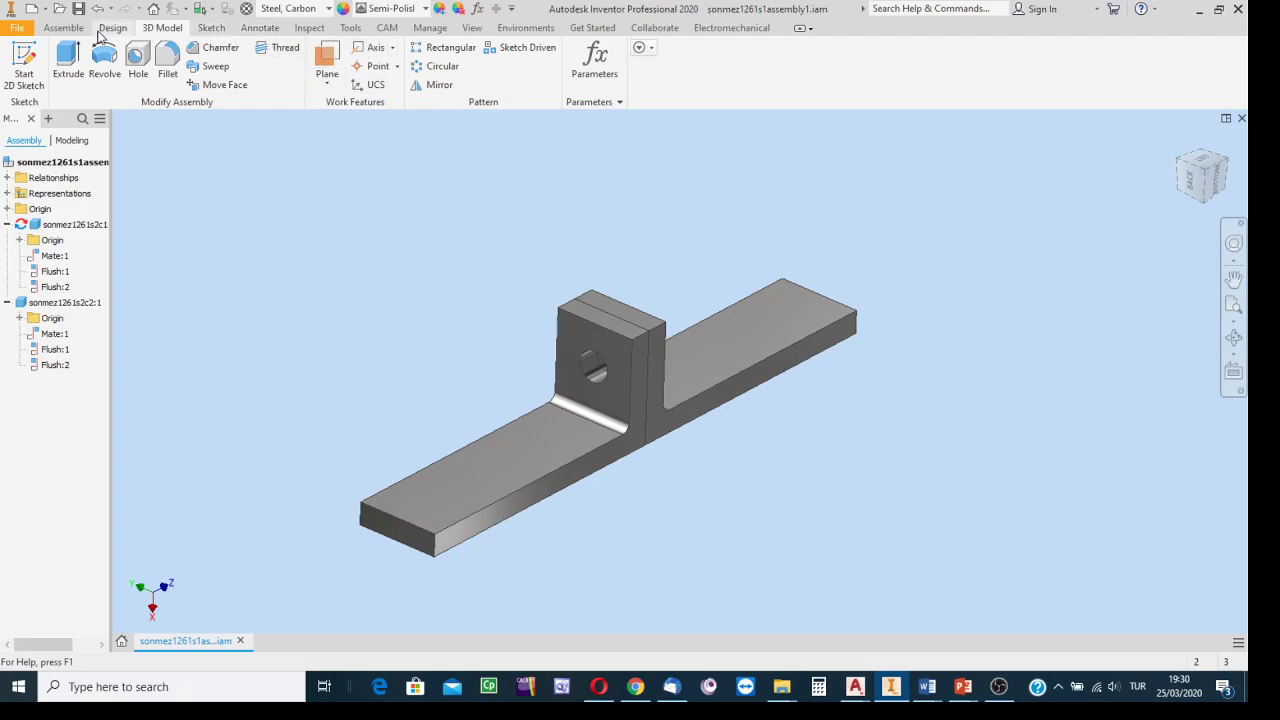
{"action": "left_click", "coordinate": [270, 32]}
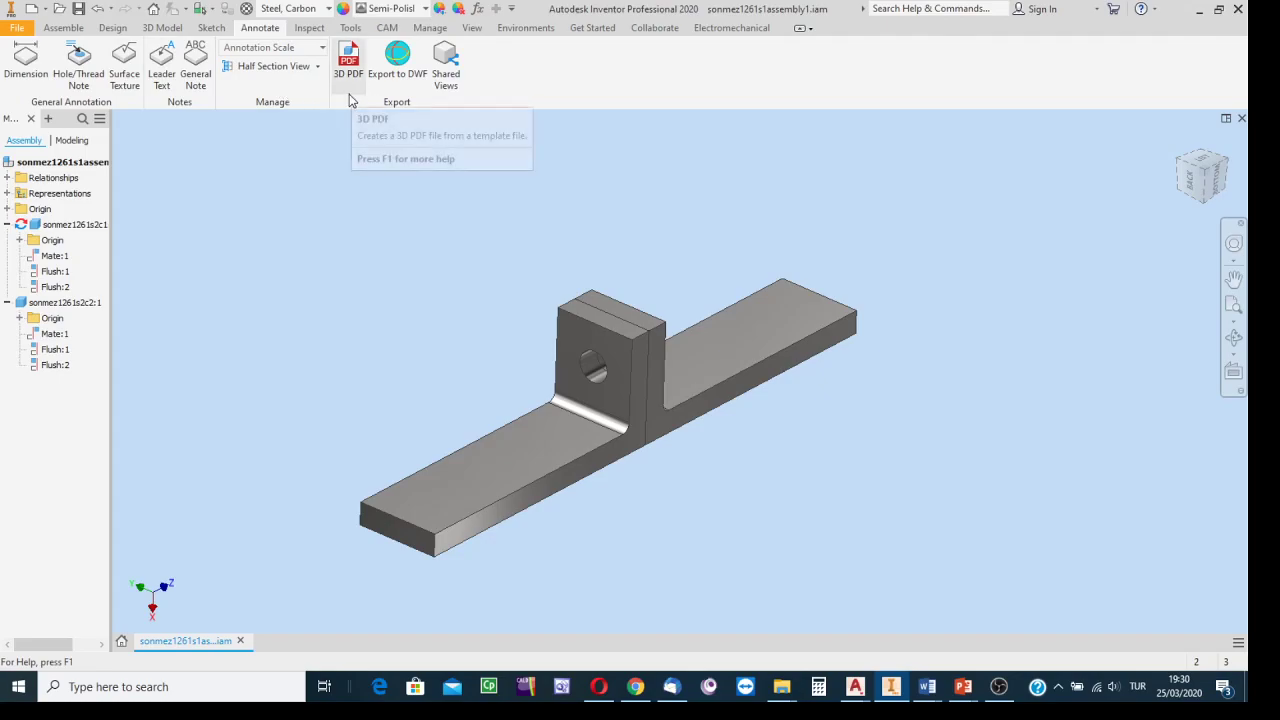
{"action": "left_click", "coordinate": [196, 64]}
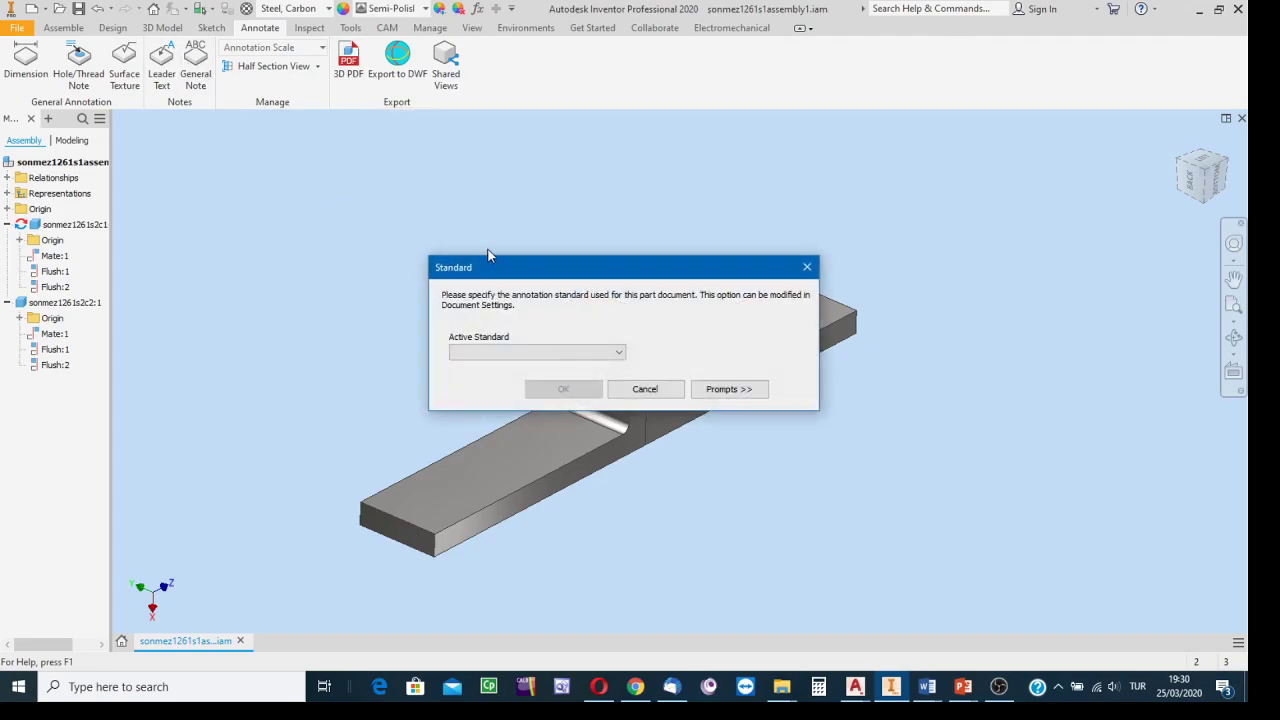
{"action": "left_click", "coordinate": [537, 352]}
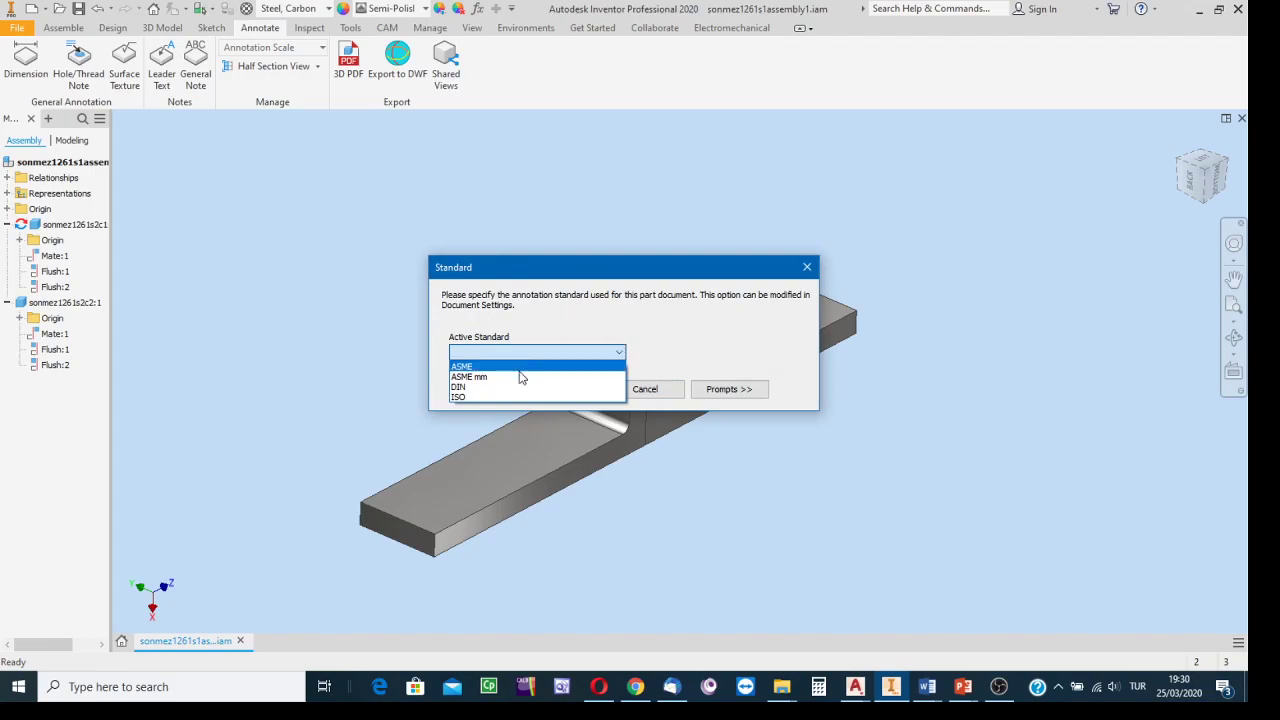
{"action": "left_click", "coordinate": [466, 397]}
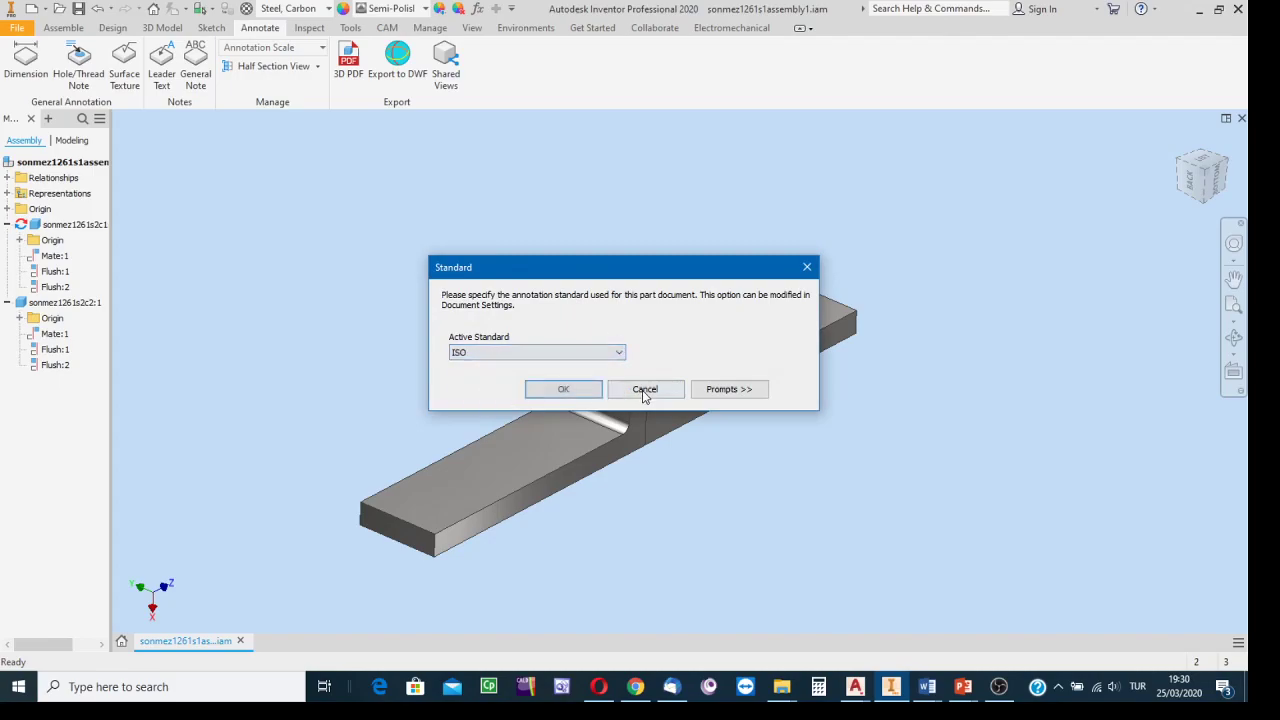
{"action": "left_click", "coordinate": [566, 389]}
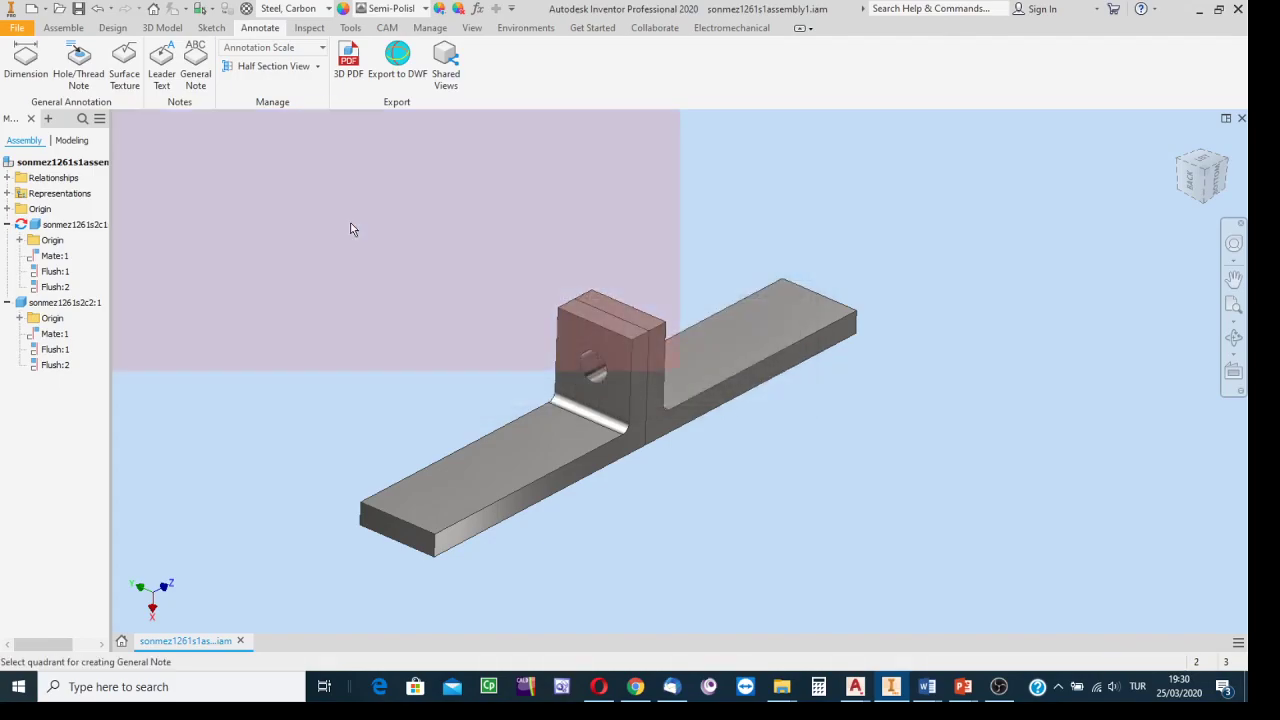
Place a 'Washer' general note at 6.10 mm text height, then dismiss the mail notification.
{"action": "left_click", "coordinate": [282, 206]}
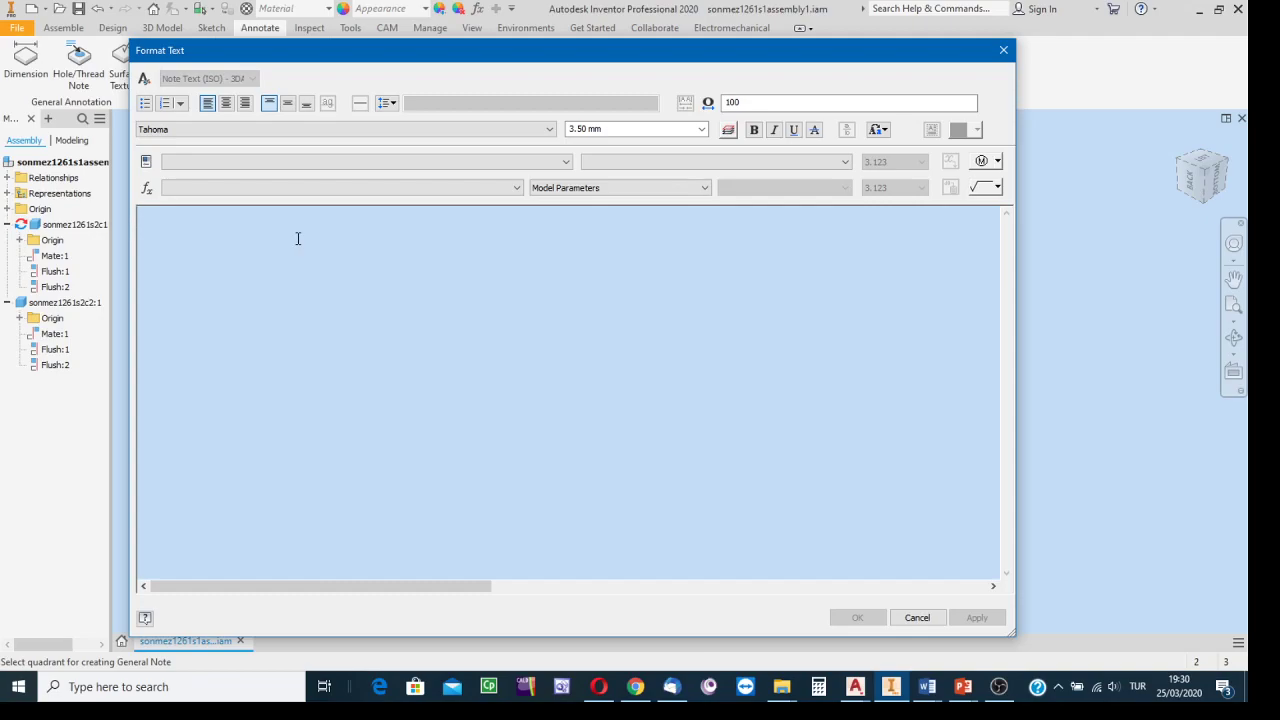
{"action": "type", "text": "Washer"}
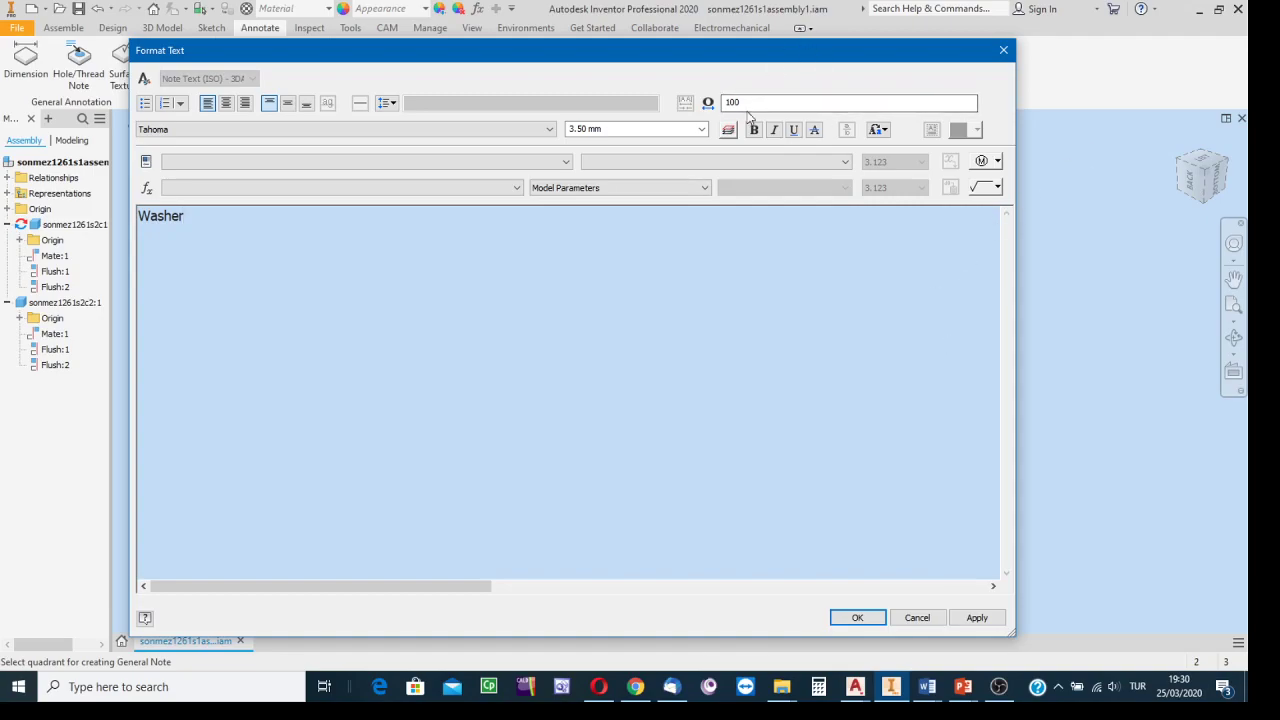
{"action": "left_click_drag", "start_coordinate": [209, 210], "coordinate": [137, 216]}
{"action": "left_click", "coordinate": [702, 129]}
{"action": "left_click", "coordinate": [601, 185]}
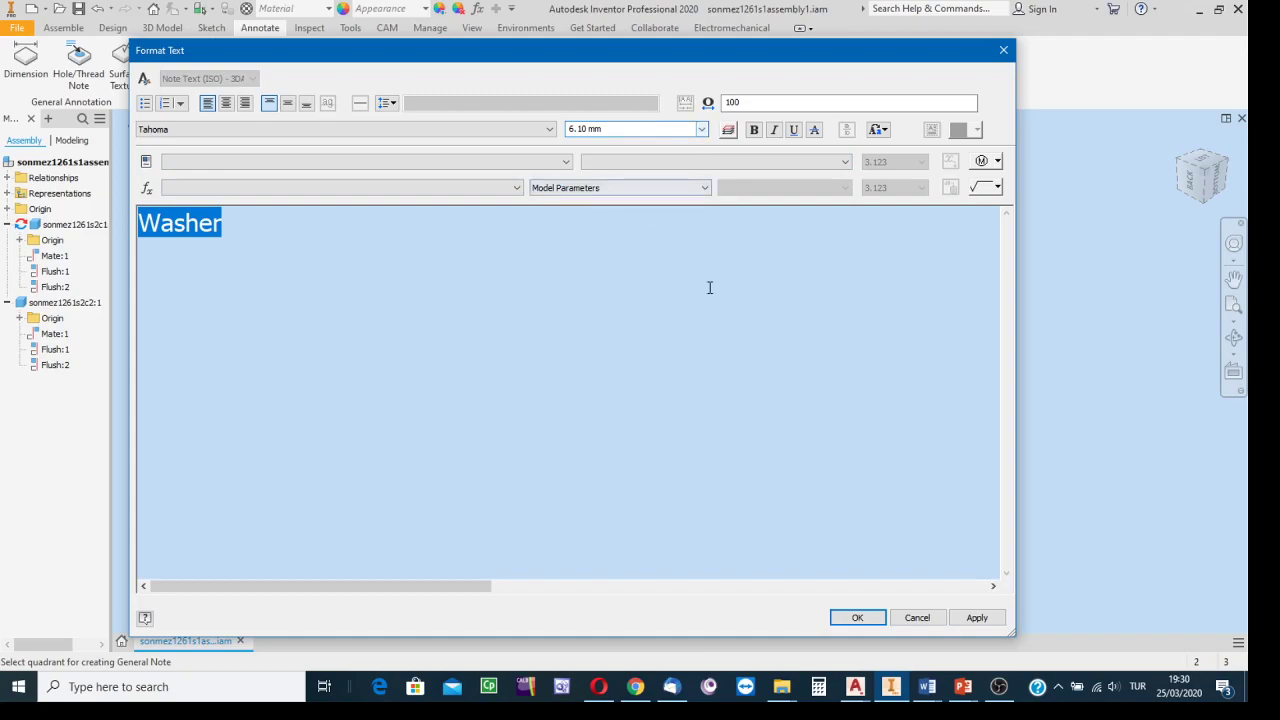
{"action": "left_click", "coordinate": [857, 617]}
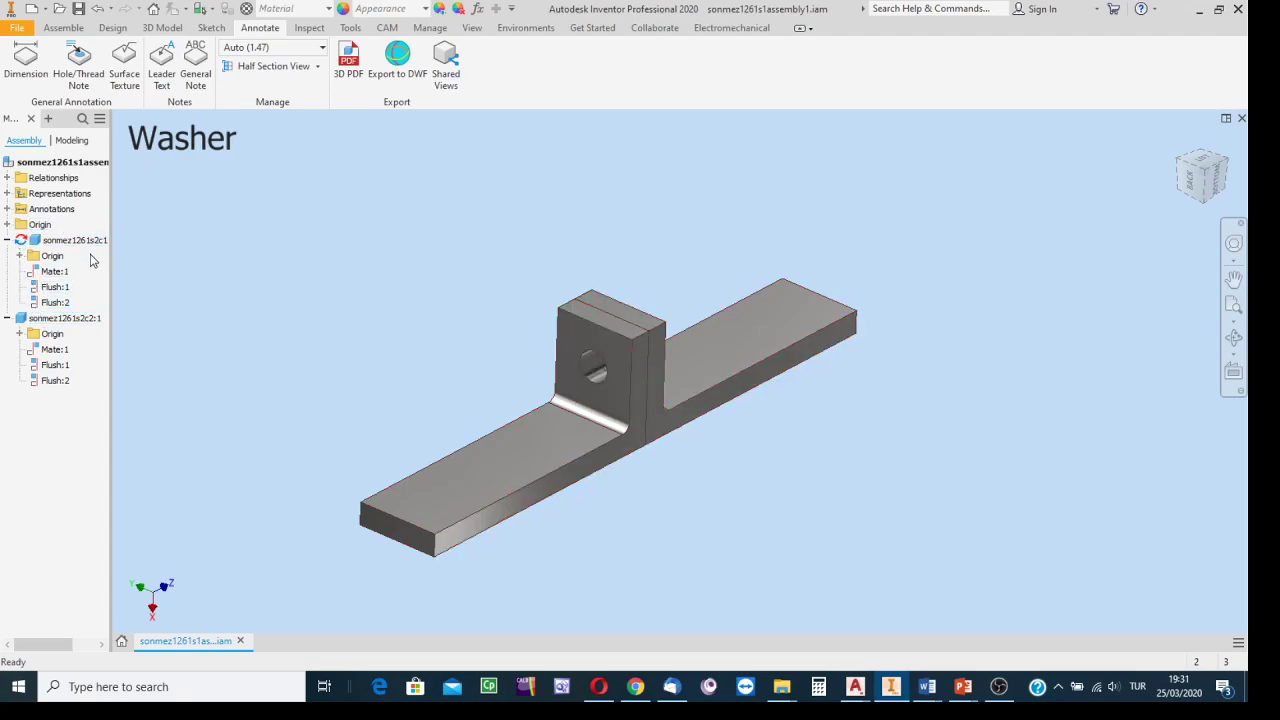
{"action": "left_click", "coordinate": [7, 209]}
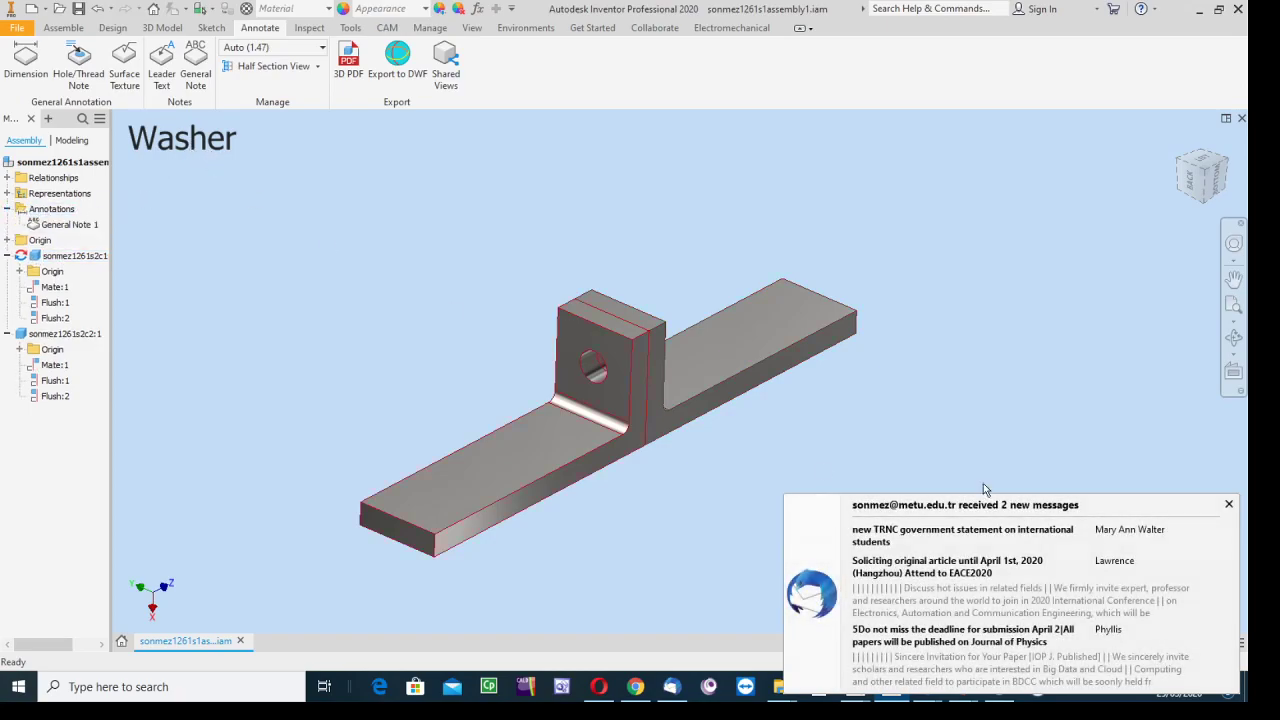
{"action": "left_click", "coordinate": [1229, 507]}
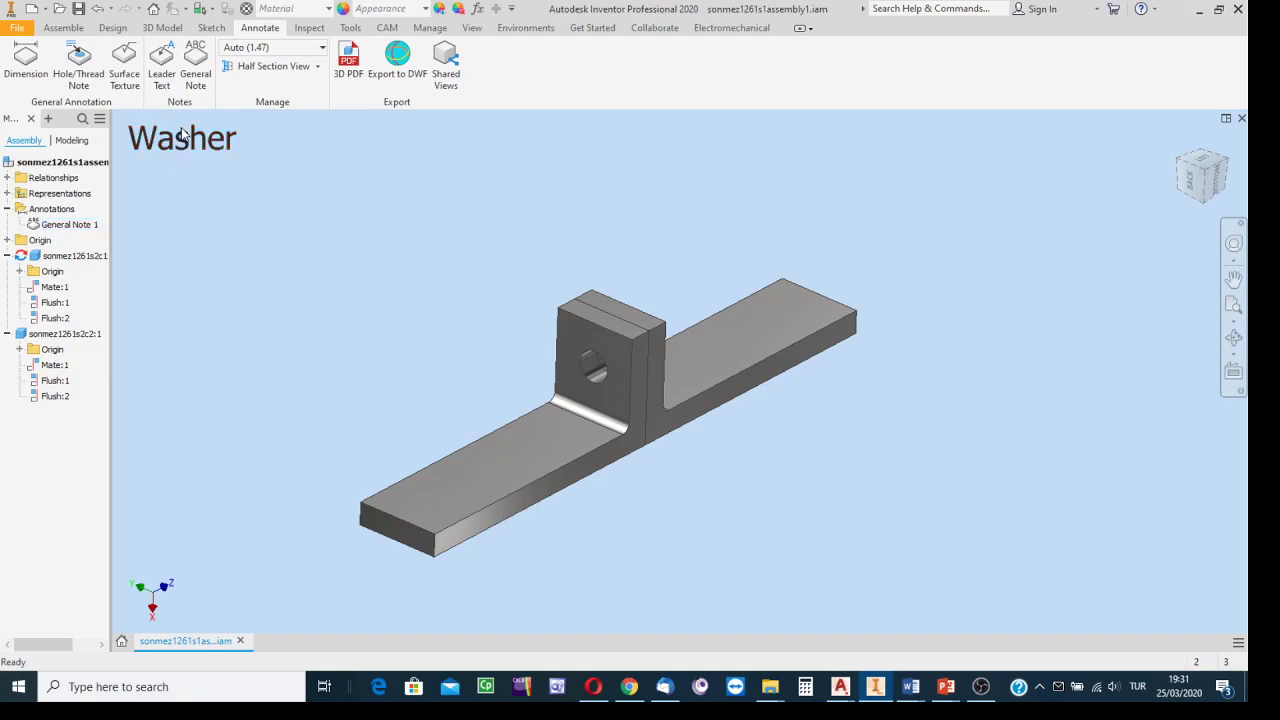
Edit General Note 1 to read 'Washer (English)' with 'Rondela or pul (Turkish)' on a second line.
{"action": "right_click", "coordinate": [80, 225]}
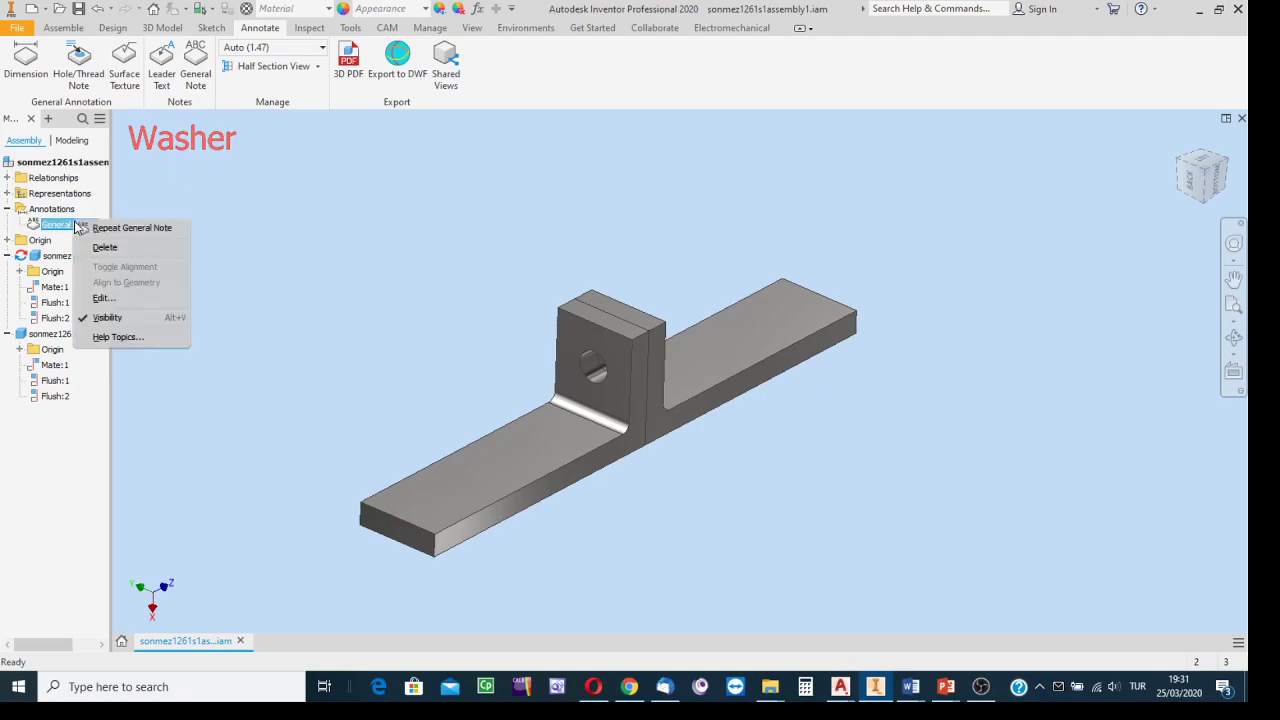
{"action": "left_click", "coordinate": [101, 298]}
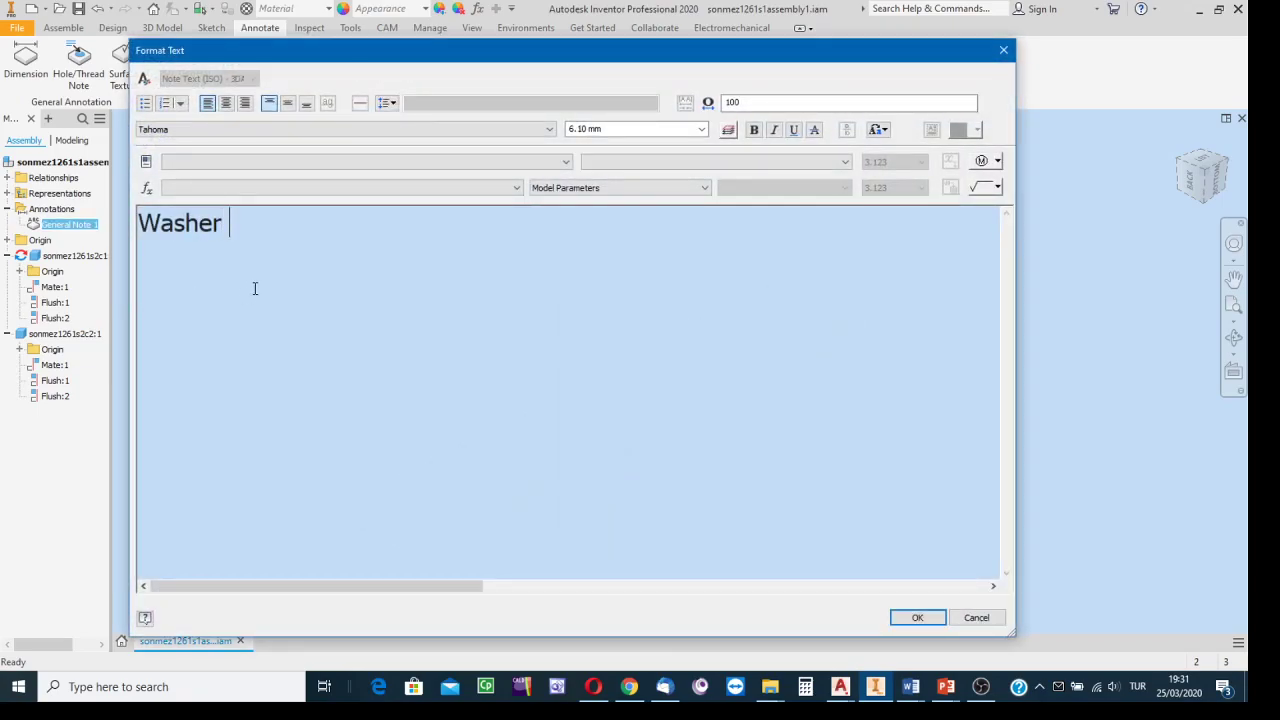
{"action": "type", "text": "(English"}
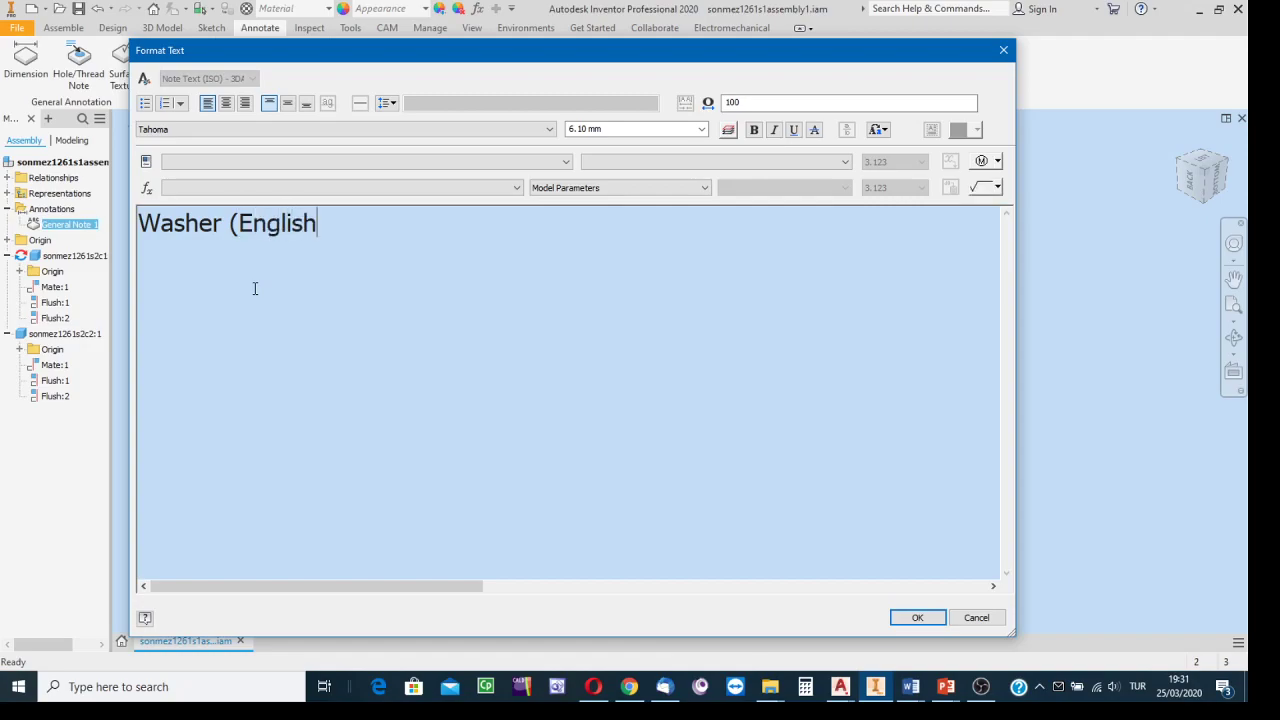
{"action": "type", "text": ")"}
{"action": "key", "text": "Return"}
{"action": "type", "text": "Rondela"}
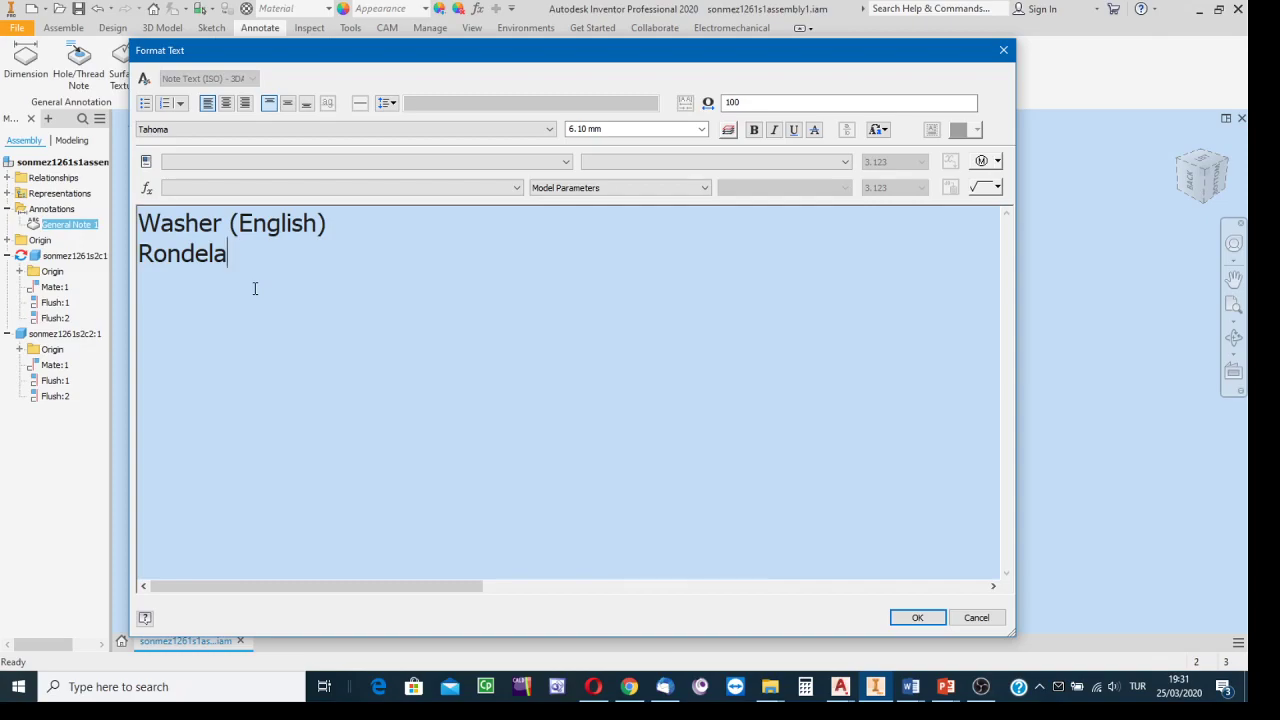
{"action": "type", "text": " or"}
{"action": "type", "text": "pul (Turkis"}
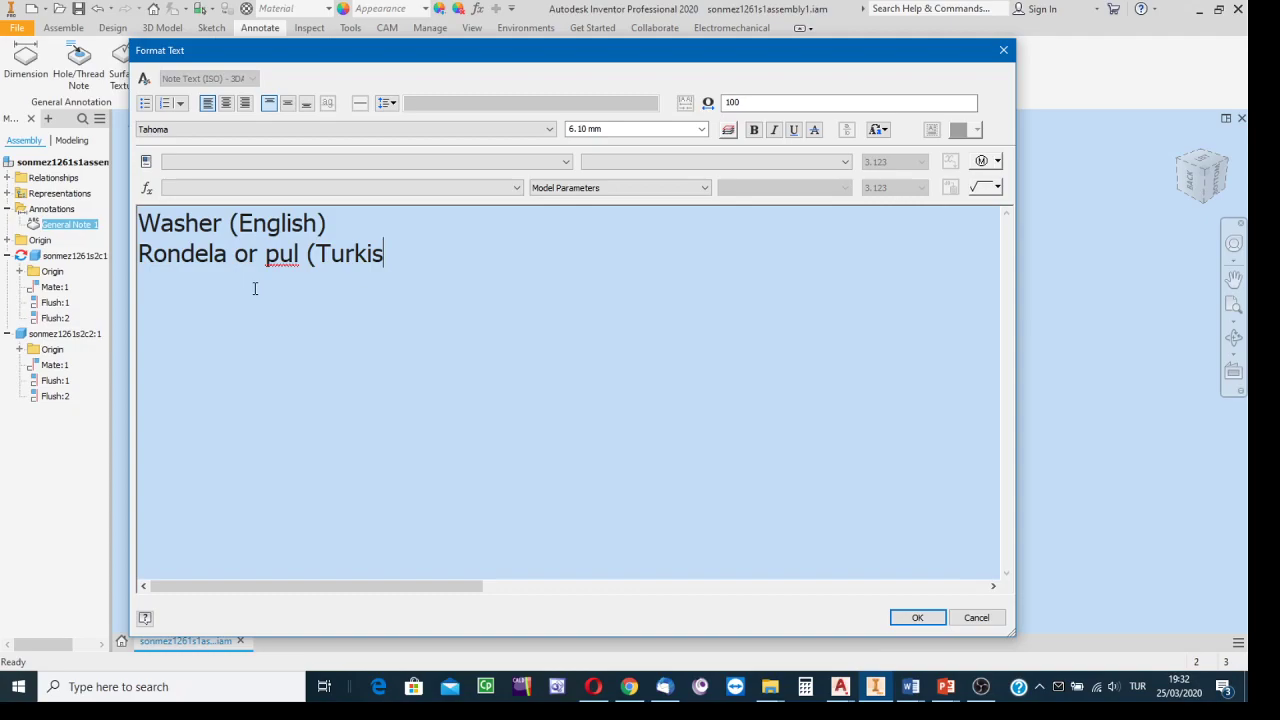
{"action": "type", "text": "h)"}
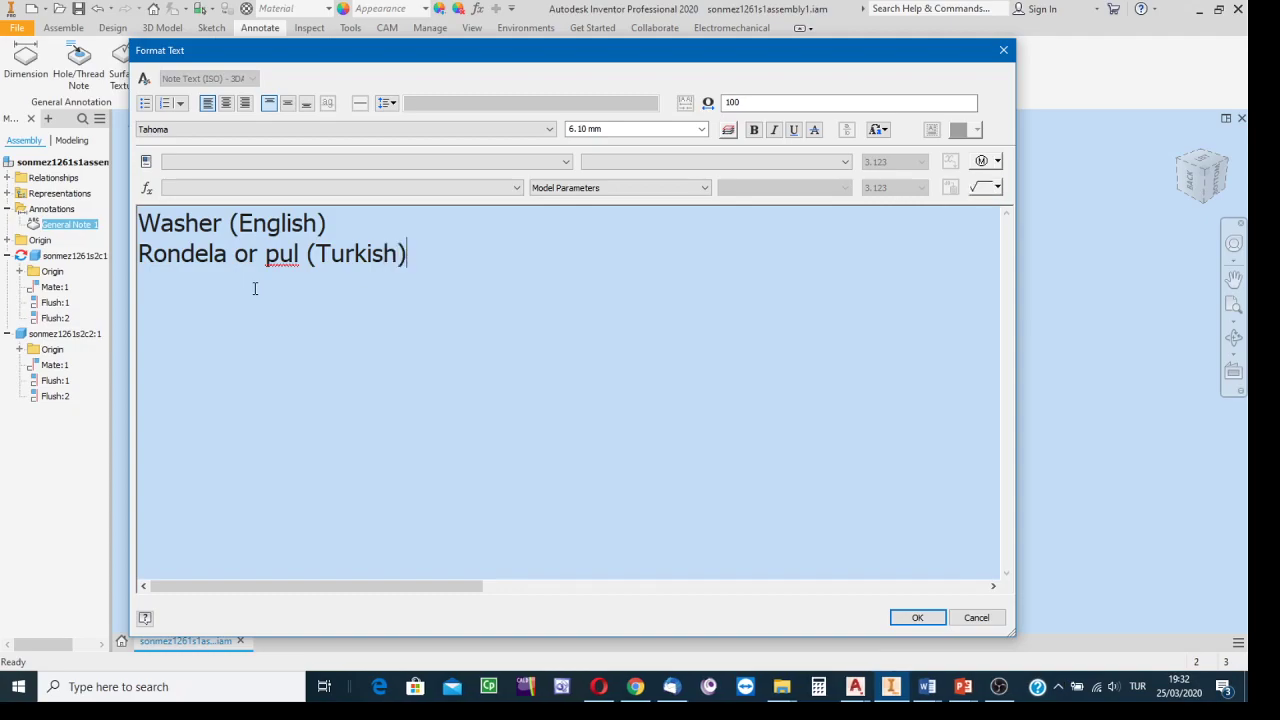
{"action": "left_click", "coordinate": [908, 617]}
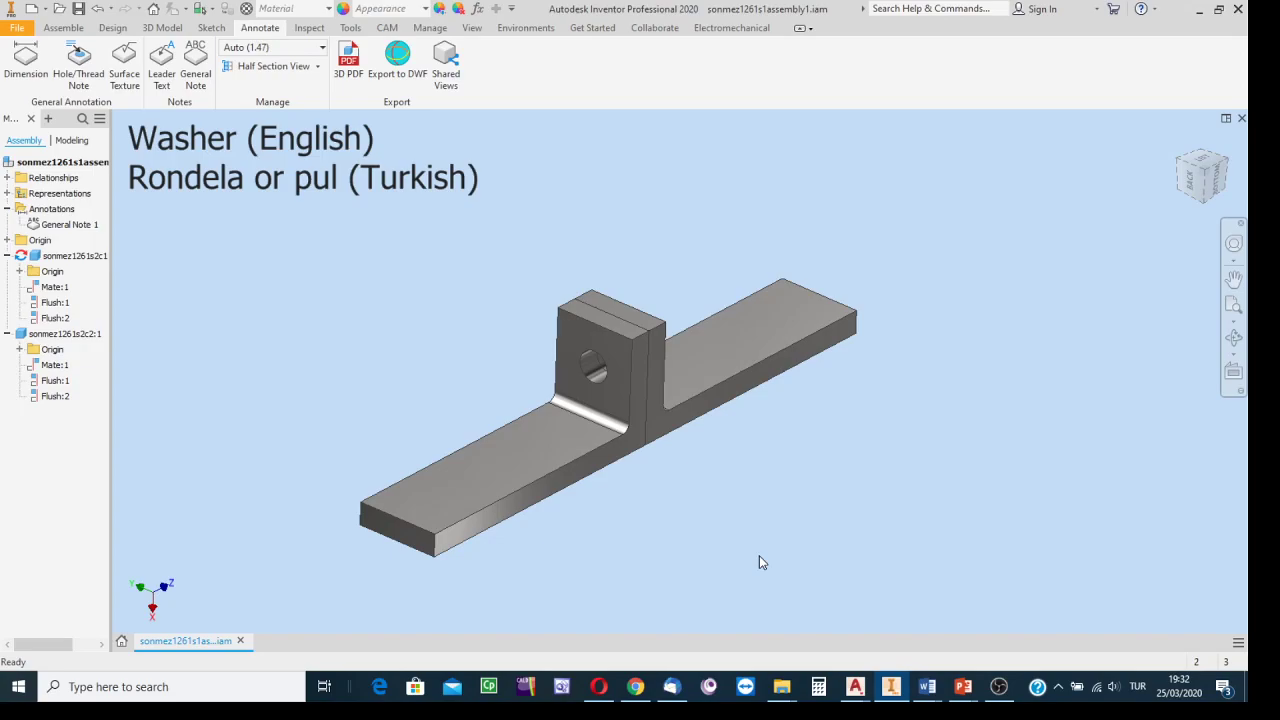
Delete General Note 1, nudge the bracket view slightly, and switch to the Assemble tab.
{"action": "right_click", "coordinate": [60, 224]}
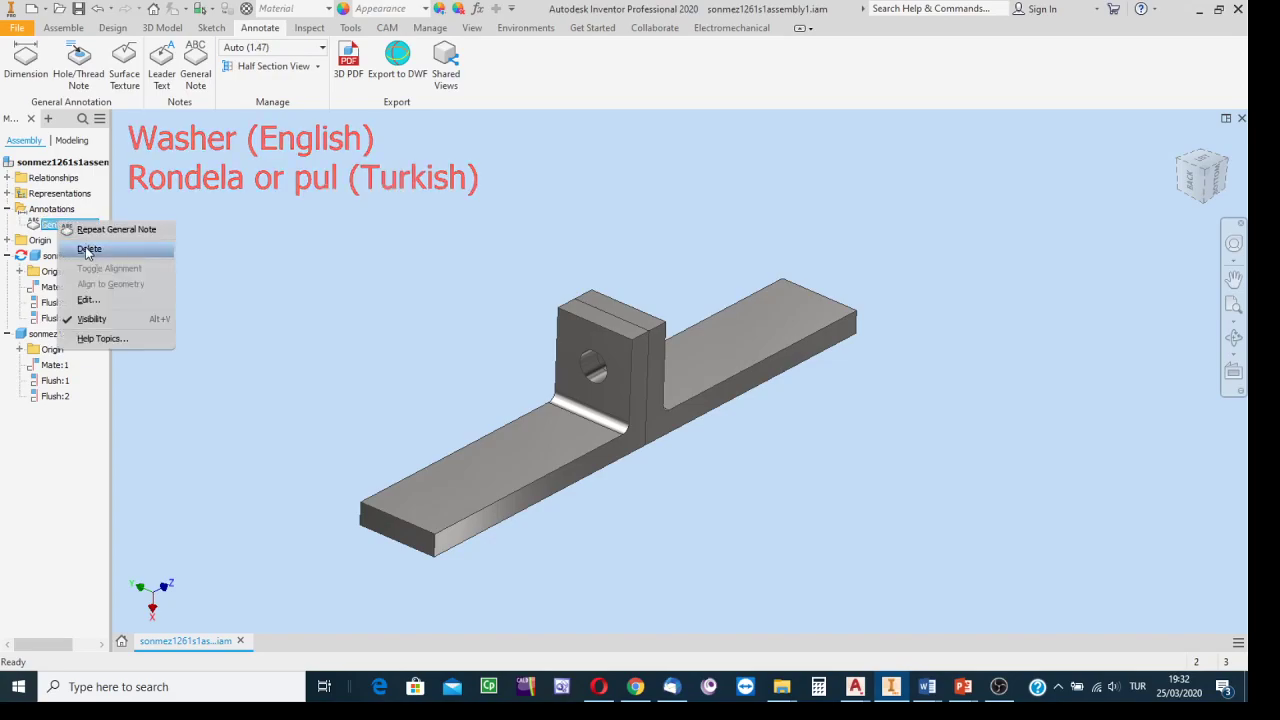
{"action": "left_click", "coordinate": [87, 249]}
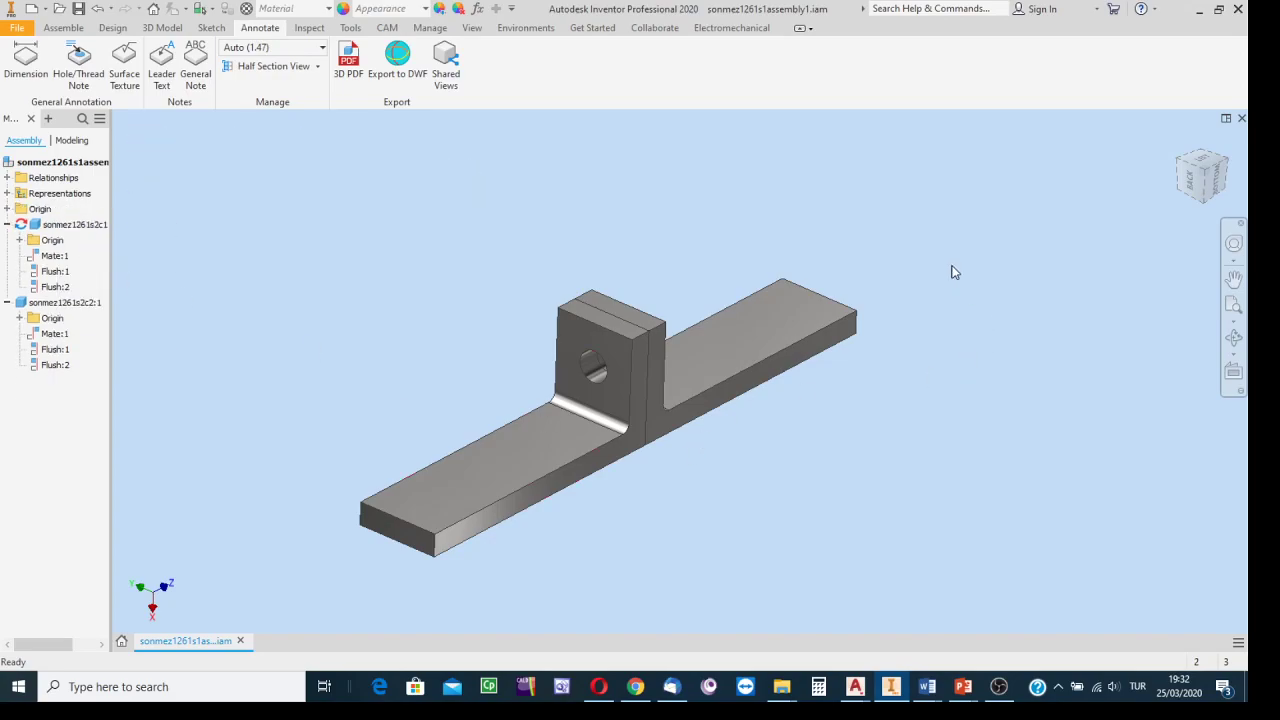
{"action": "middle_click_drag", "start_coordinate": [431, 194], "coordinate": [469, 213]}
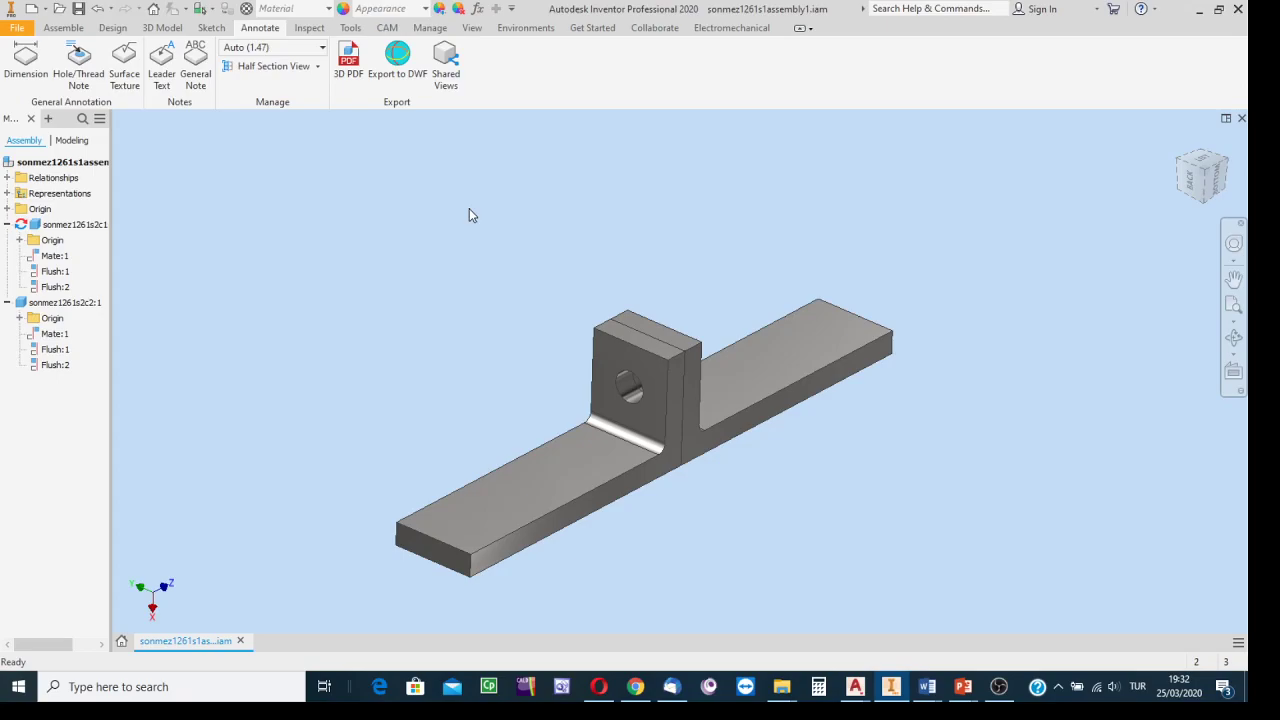
{"action": "left_click", "coordinate": [64, 28]}
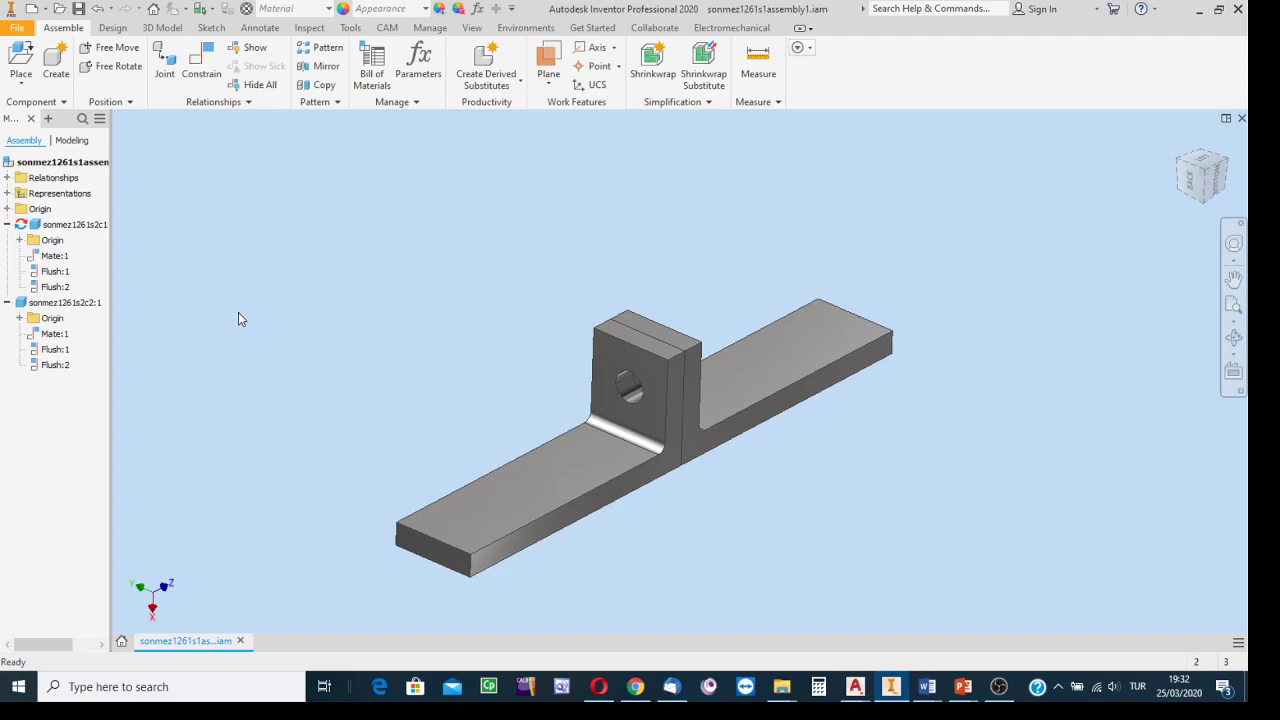
Choose Place from Content Center from the Assemble tab's Place dropdown.
{"action": "left_click", "coordinate": [24, 88]}
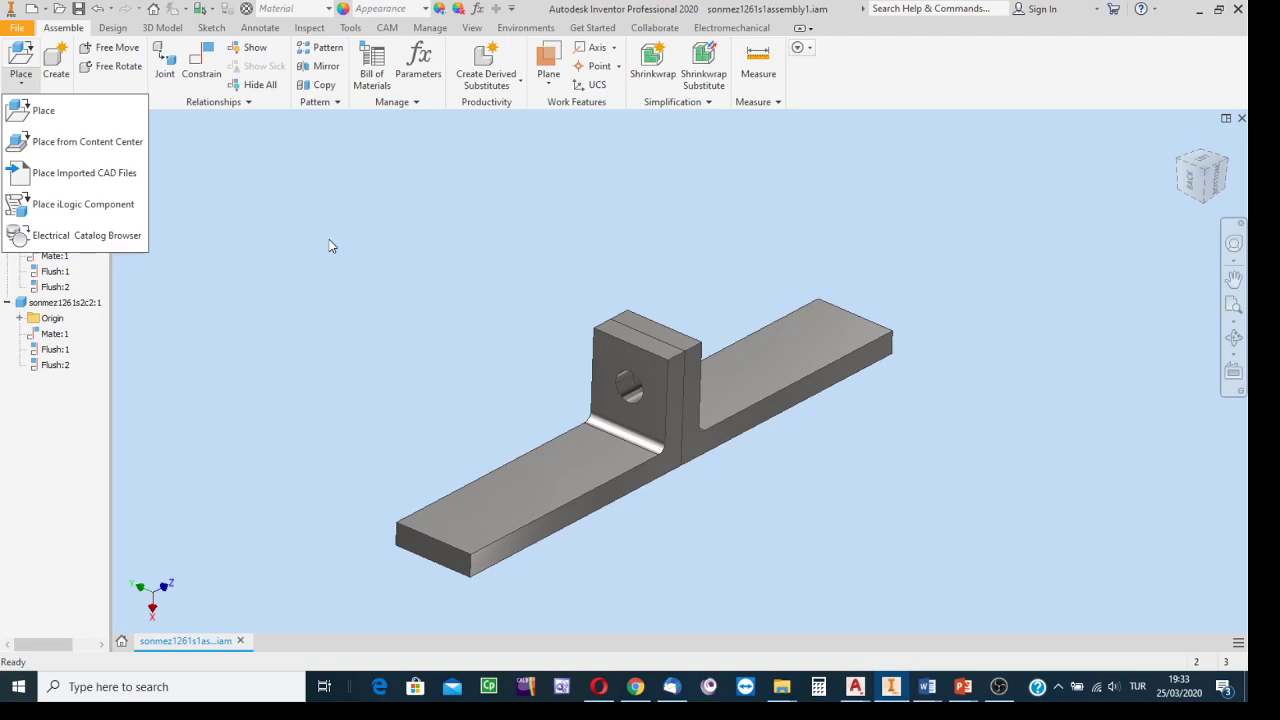
{"action": "left_click", "coordinate": [85, 143]}
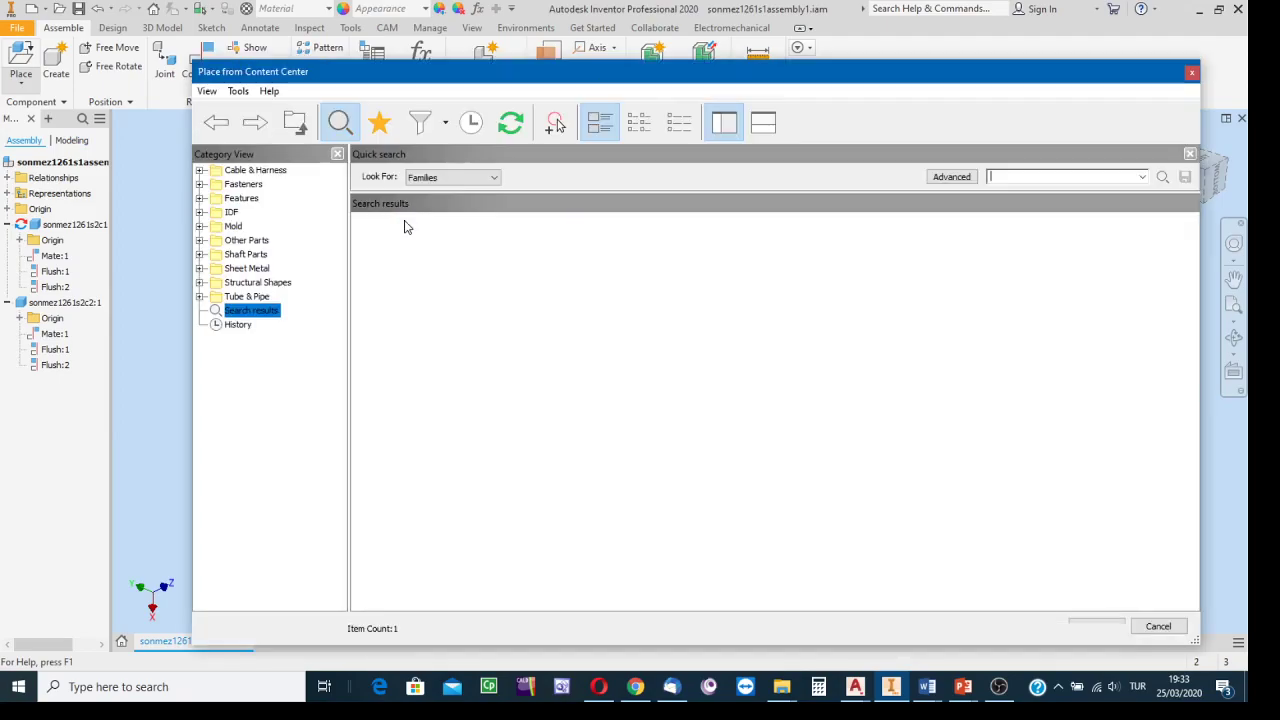
Navigate the Content Center category view to Fasteners > Bolts.
{"action": "mouse_move", "coordinate": [470, 75]}
{"action": "left_mouse_down"}
{"action": "mouse_move", "coordinate": [523, 77]}
{"action": "mouse_move", "coordinate": [479, 63]}
{"action": "mouse_move", "coordinate": [488, 69]}
{"action": "left_mouse_up"}
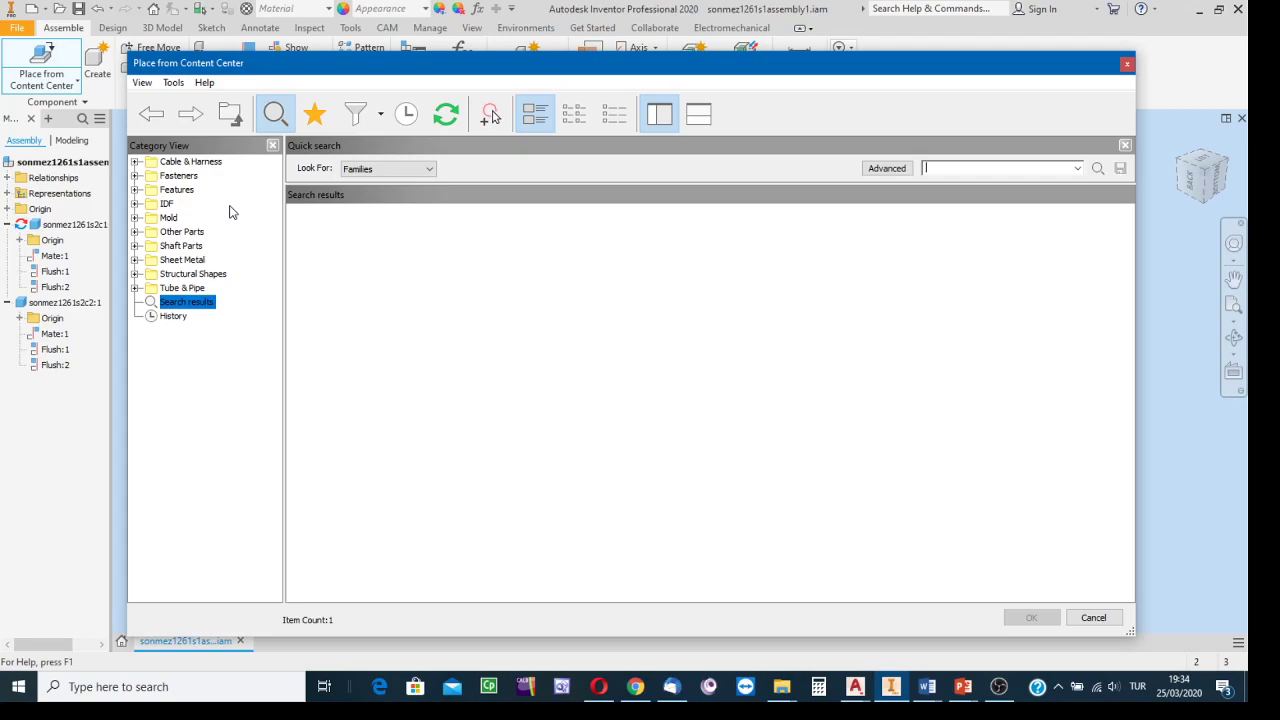
{"action": "left_click", "coordinate": [174, 177]}
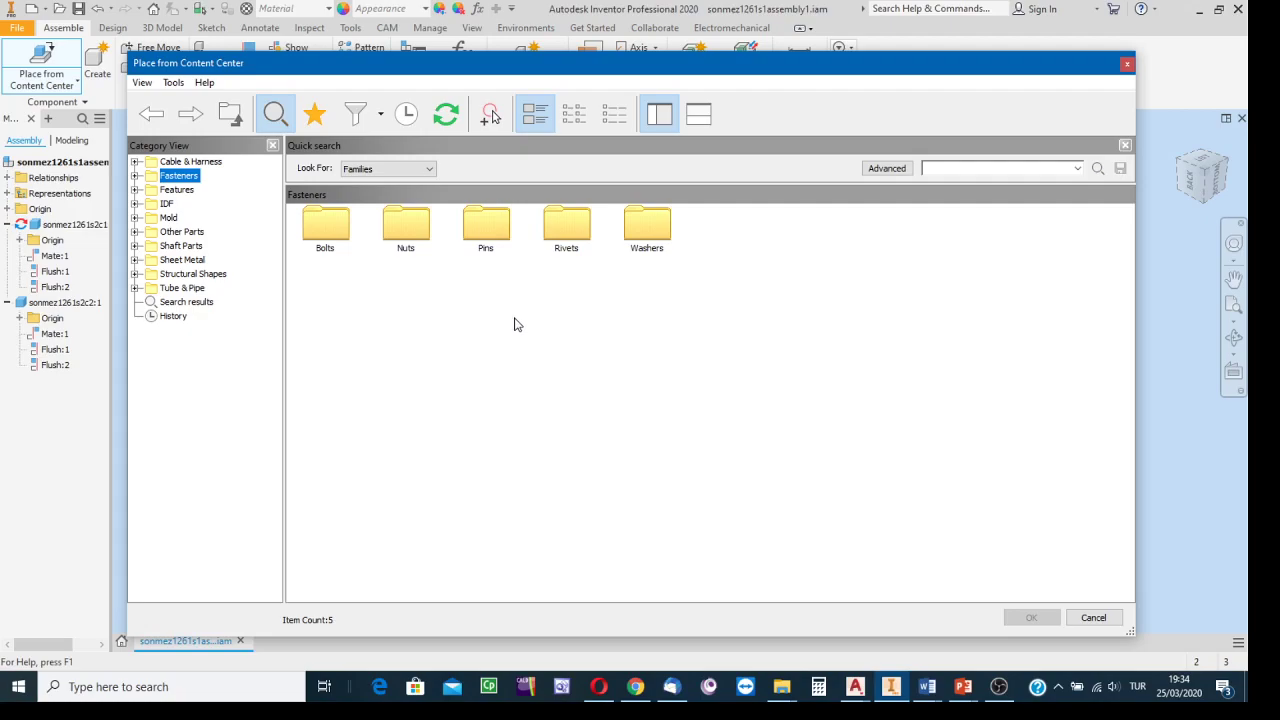
{"action": "double_click", "coordinate": [333, 235]}
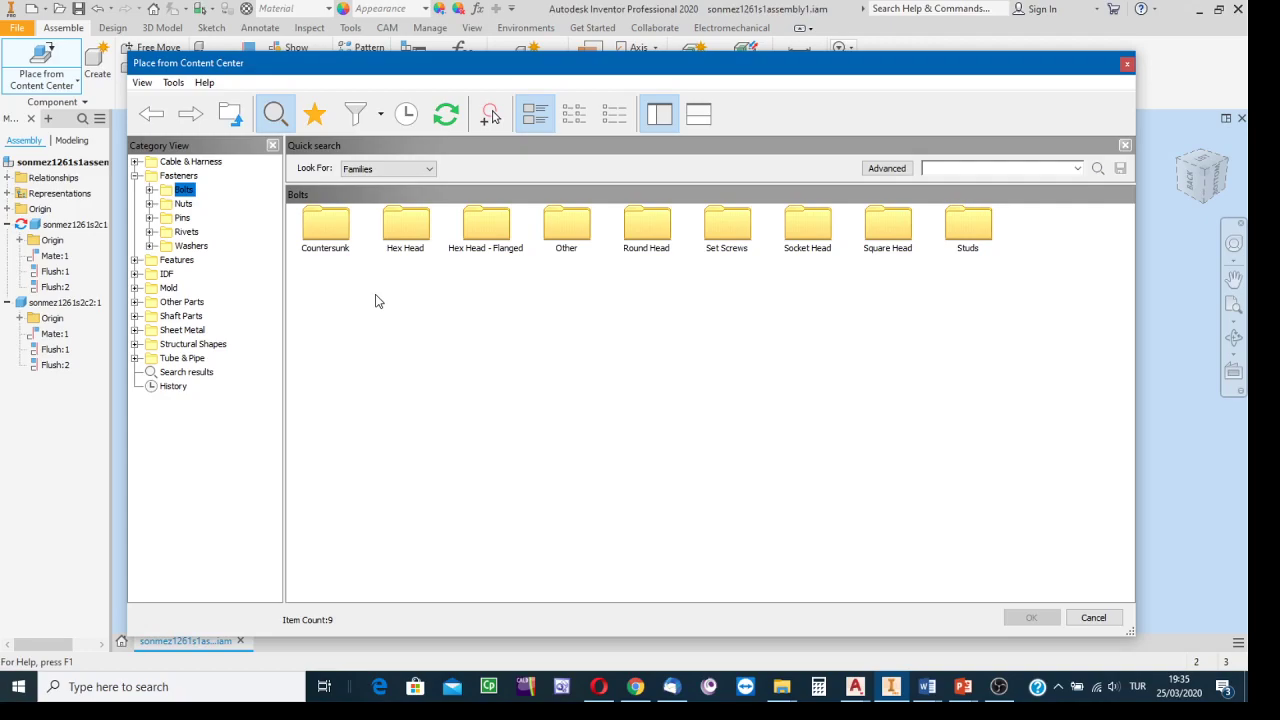
Open the Hex Head bolt category and select the ISO 4014 family from the list.
{"action": "double_click", "coordinate": [405, 230]}
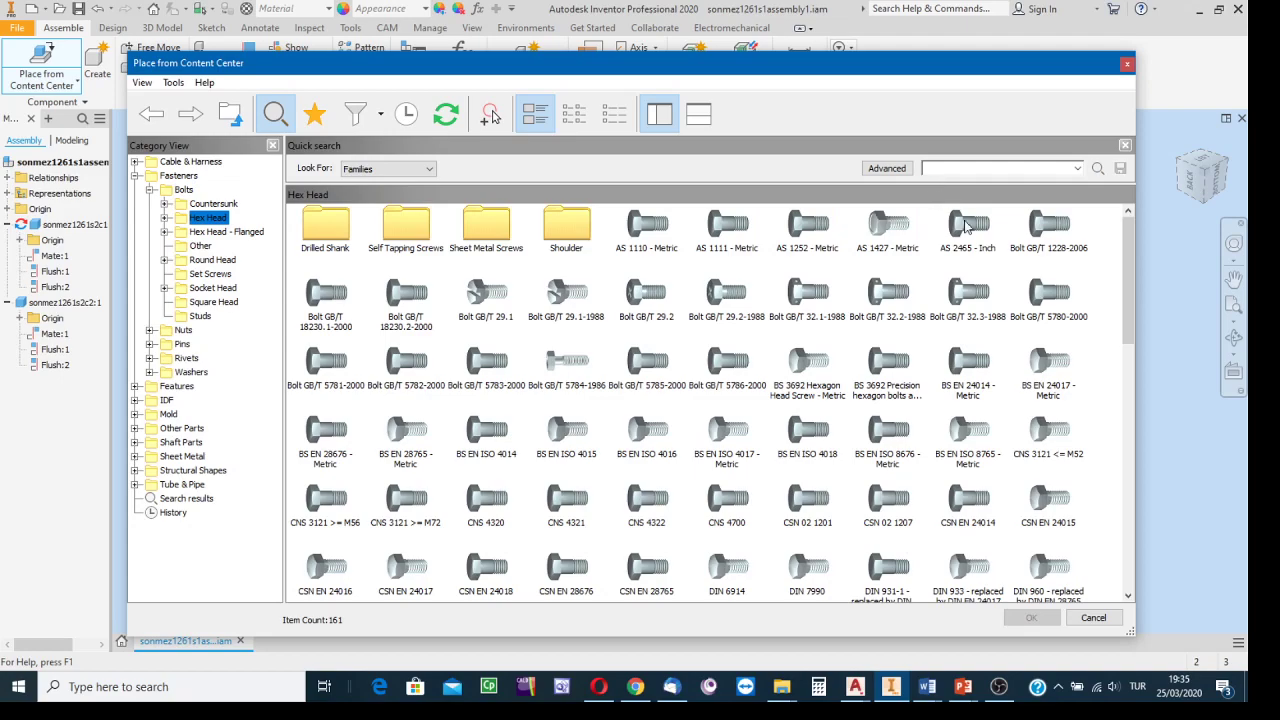
{"action": "left_click_drag", "start_coordinate": [1127, 275], "coordinate": [1098, 246]}
{"action": "left_click_drag", "start_coordinate": [1128, 326], "coordinate": [1128, 416]}
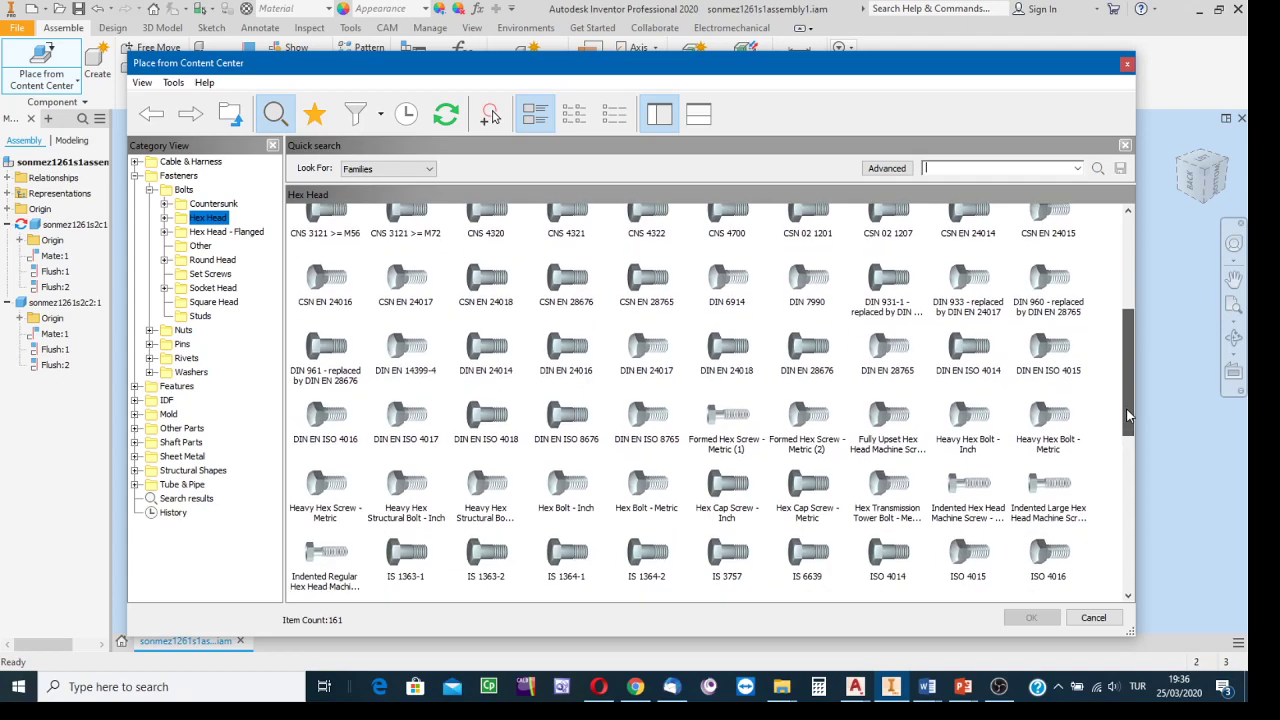
{"action": "left_click_drag", "start_coordinate": [1128, 416], "coordinate": [1136, 465]}
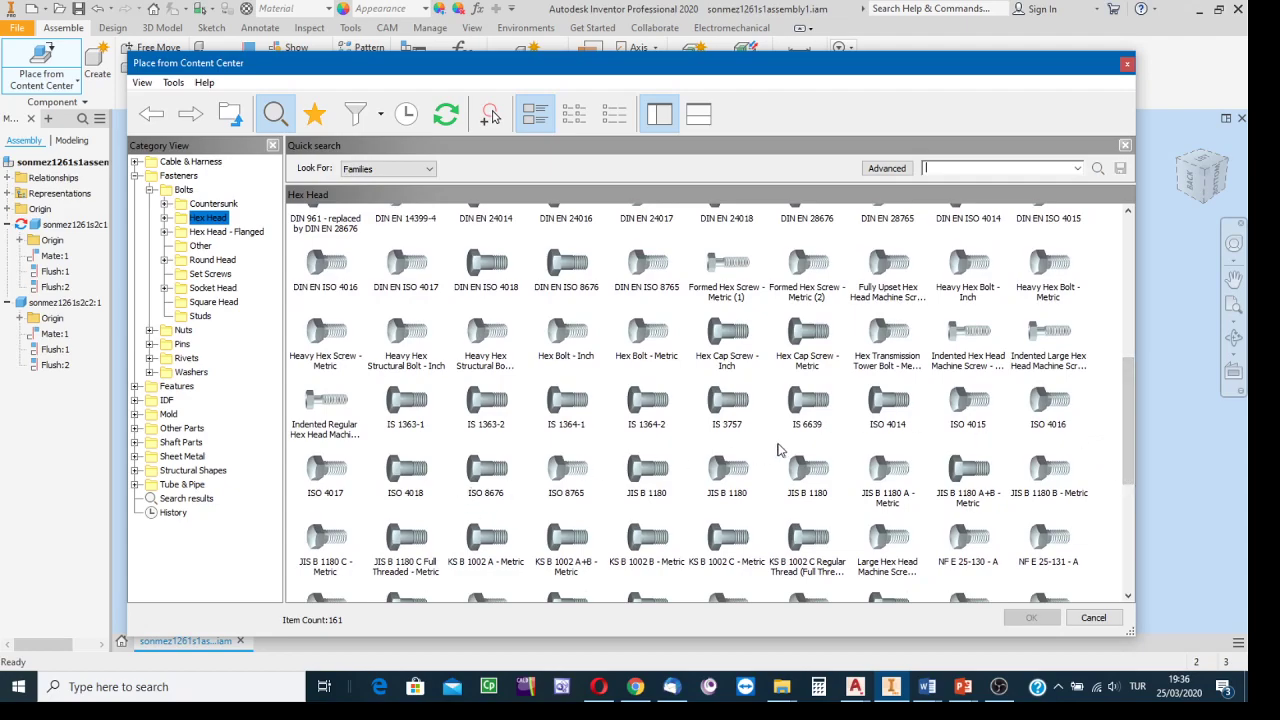
{"action": "left_click", "coordinate": [889, 405]}
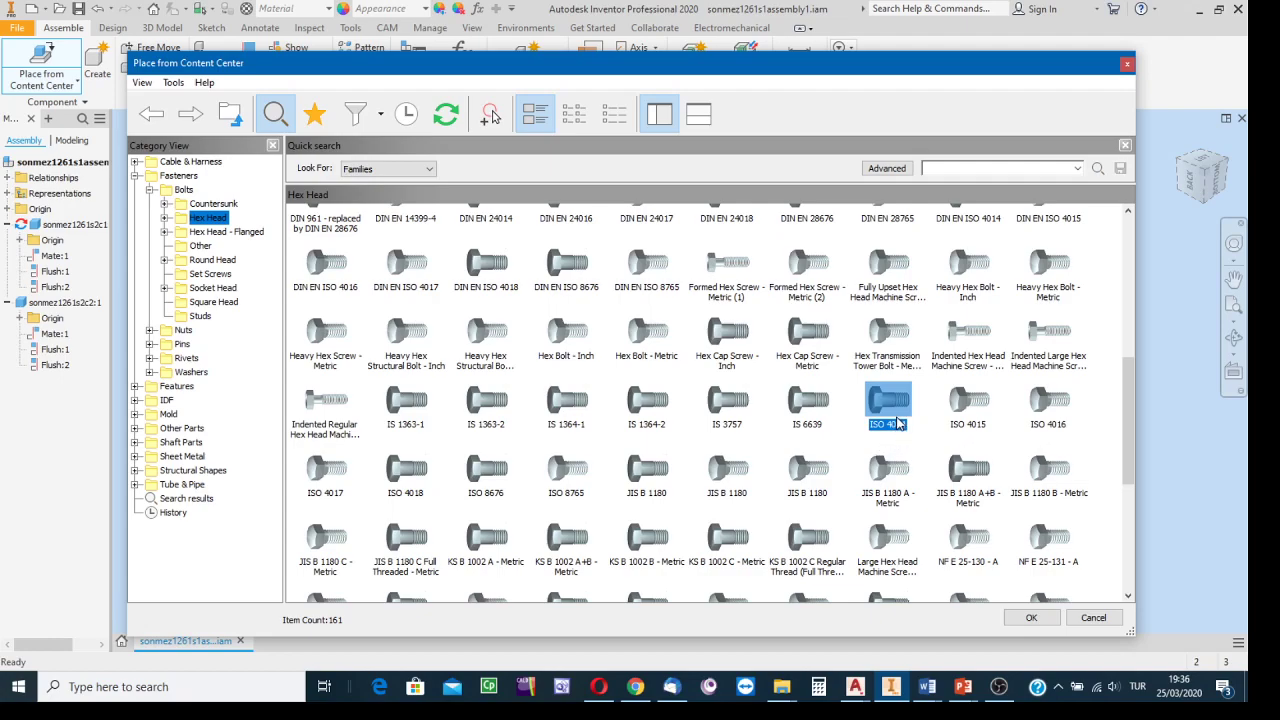
Confirm ISO 4014 and move its size selection window clear of the model.
{"action": "left_click", "coordinate": [1031, 620]}
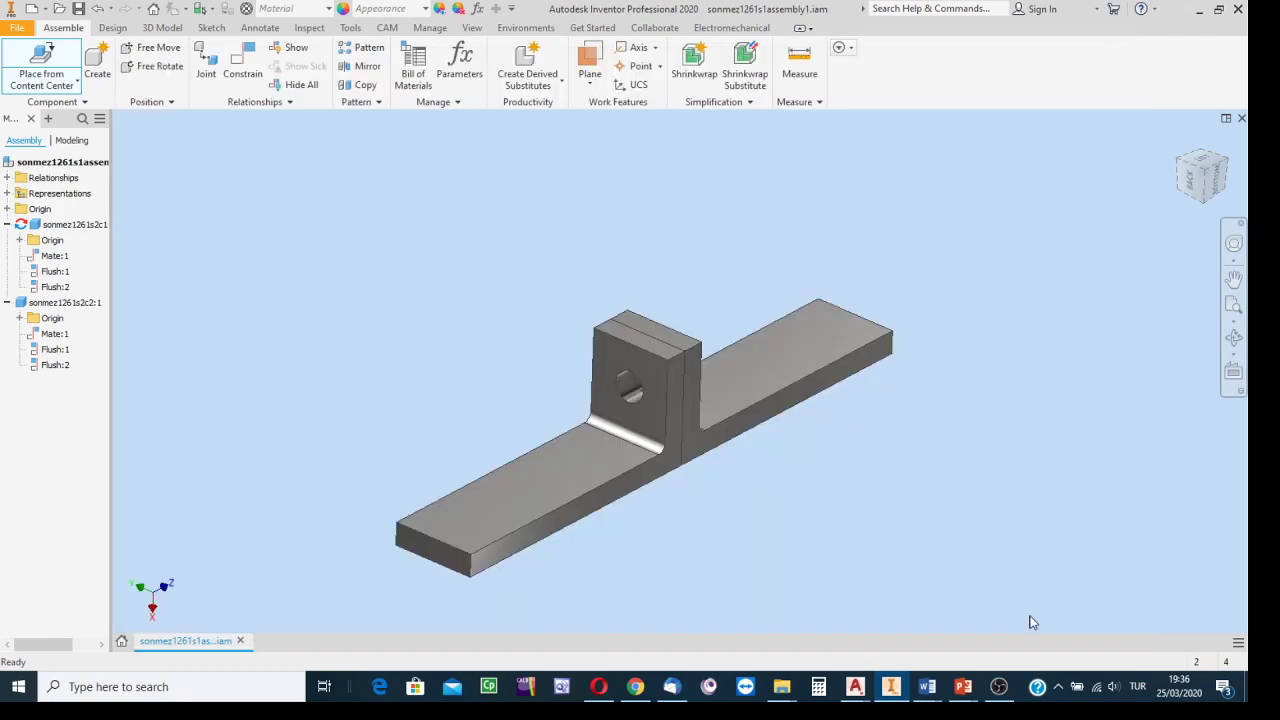
{"action": "left_click_drag", "start_coordinate": [607, 166], "coordinate": [297, 135]}
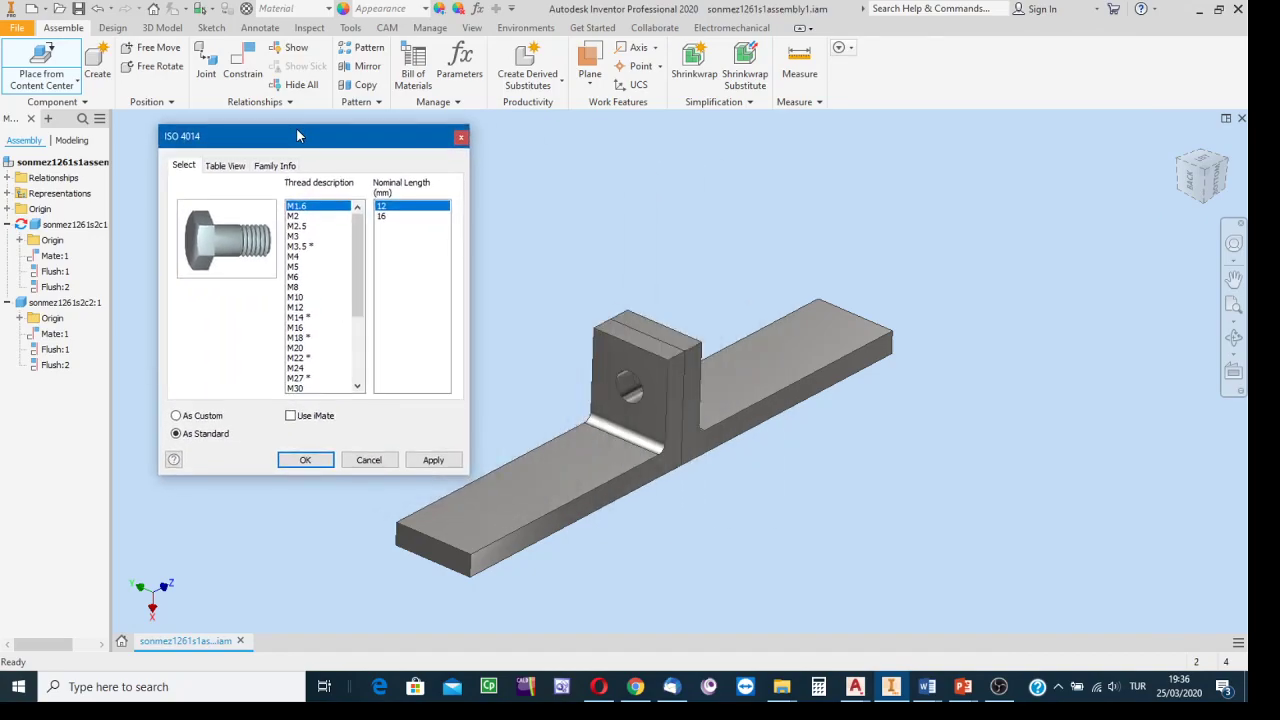
{"action": "left_click_drag", "start_coordinate": [317, 138], "coordinate": [330, 147]}
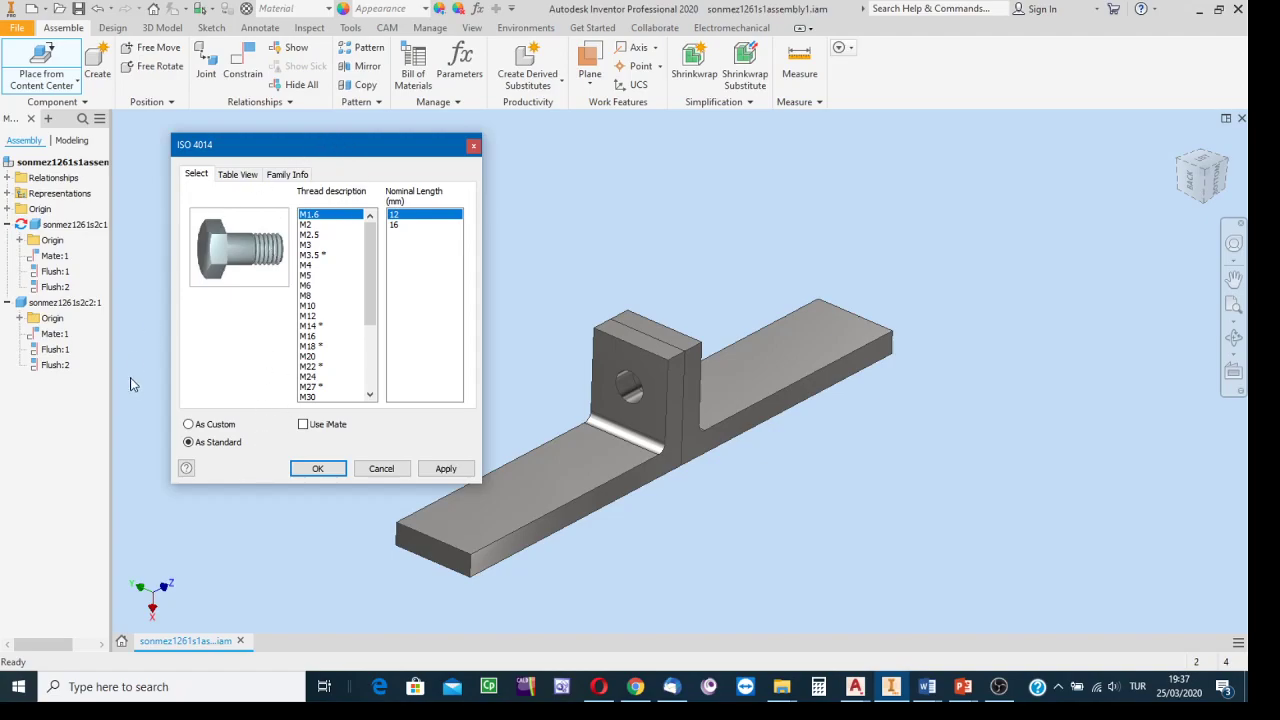
Set the ISO 4014 bolt to As Custom length with M10 thread description.
{"action": "left_click", "coordinate": [188, 424]}
{"action": "left_click", "coordinate": [189, 443]}
{"action": "left_click", "coordinate": [189, 425]}
{"action": "left_click", "coordinate": [307, 304]}
{"action": "left_click", "coordinate": [309, 306]}
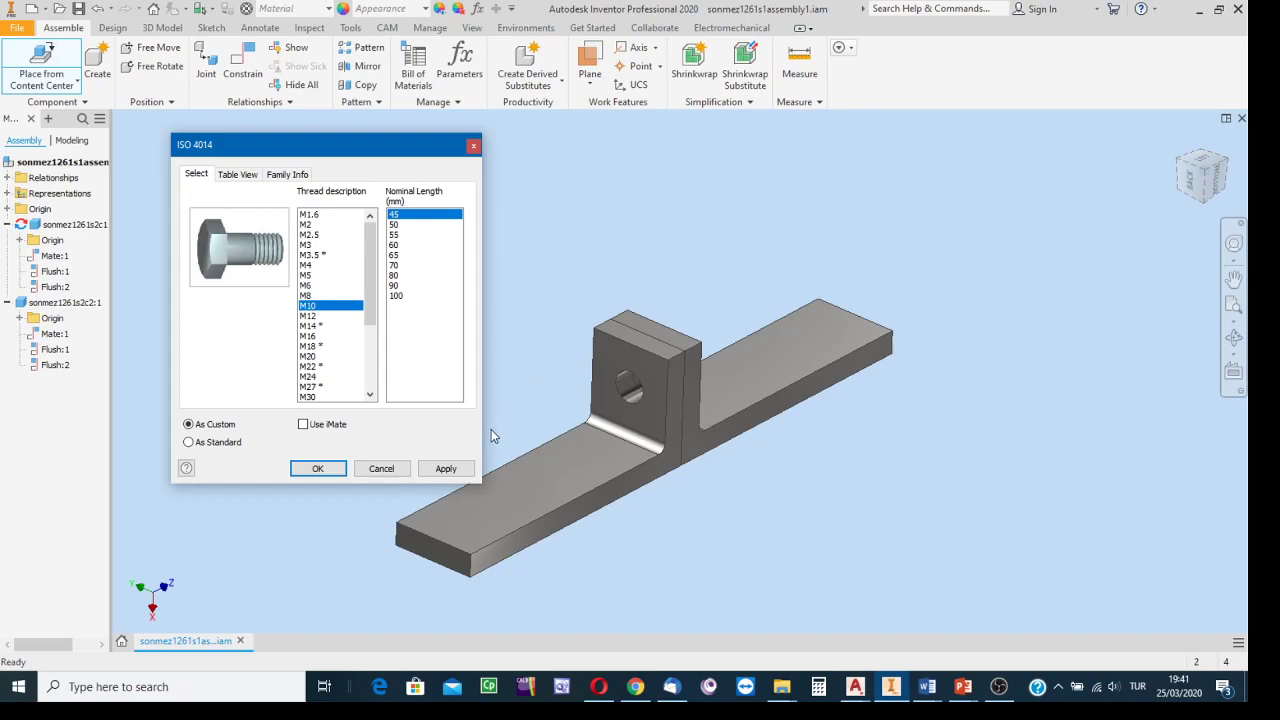
Cancel the ISO 4014 M10 bolt and close Content Center without placing it.
{"action": "key", "text": "Escape"}
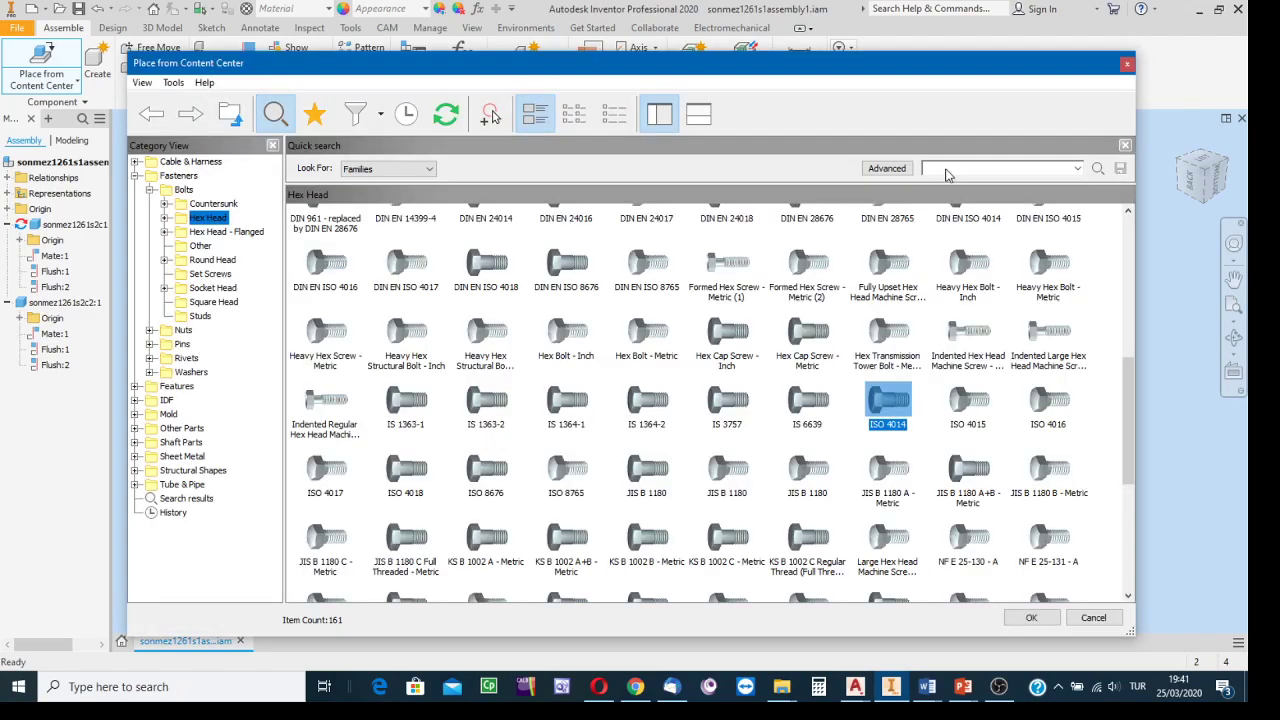
{"action": "left_click", "coordinate": [1127, 64]}
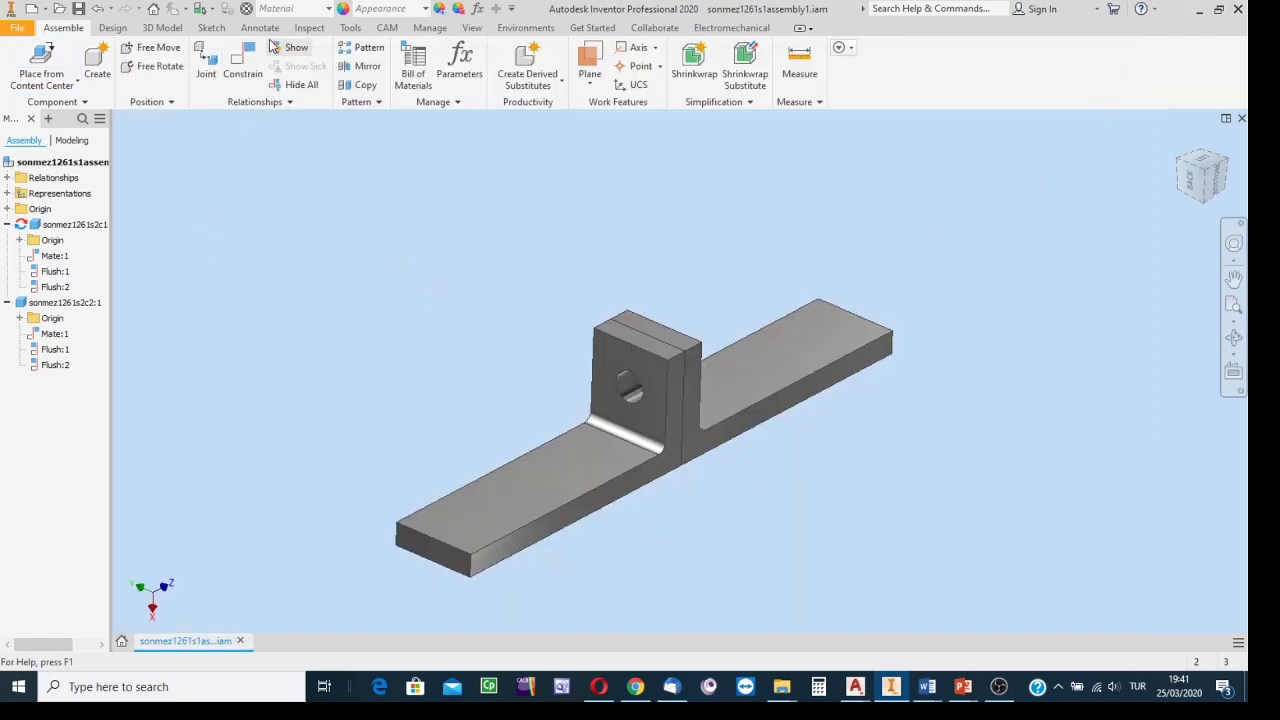
Measure the top edge of the upright bracket block, reading 8.000 mm.
{"action": "left_click", "coordinate": [309, 29]}
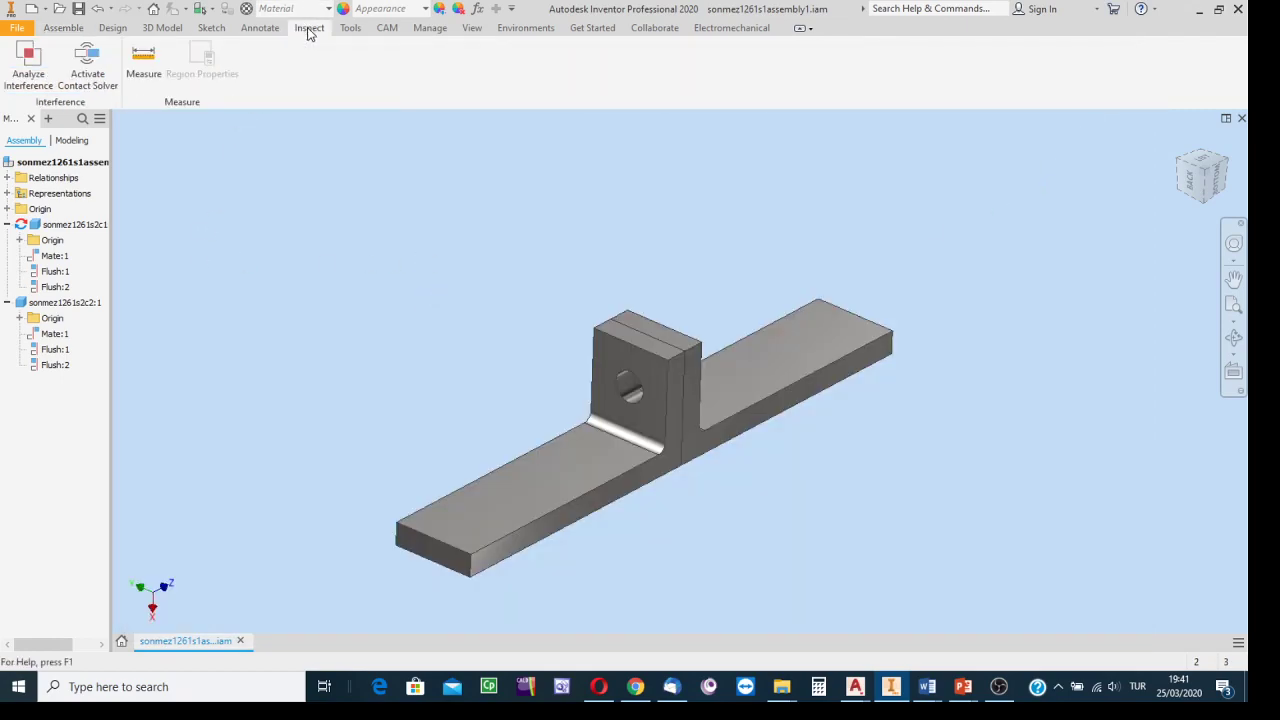
{"action": "left_click", "coordinate": [145, 62]}
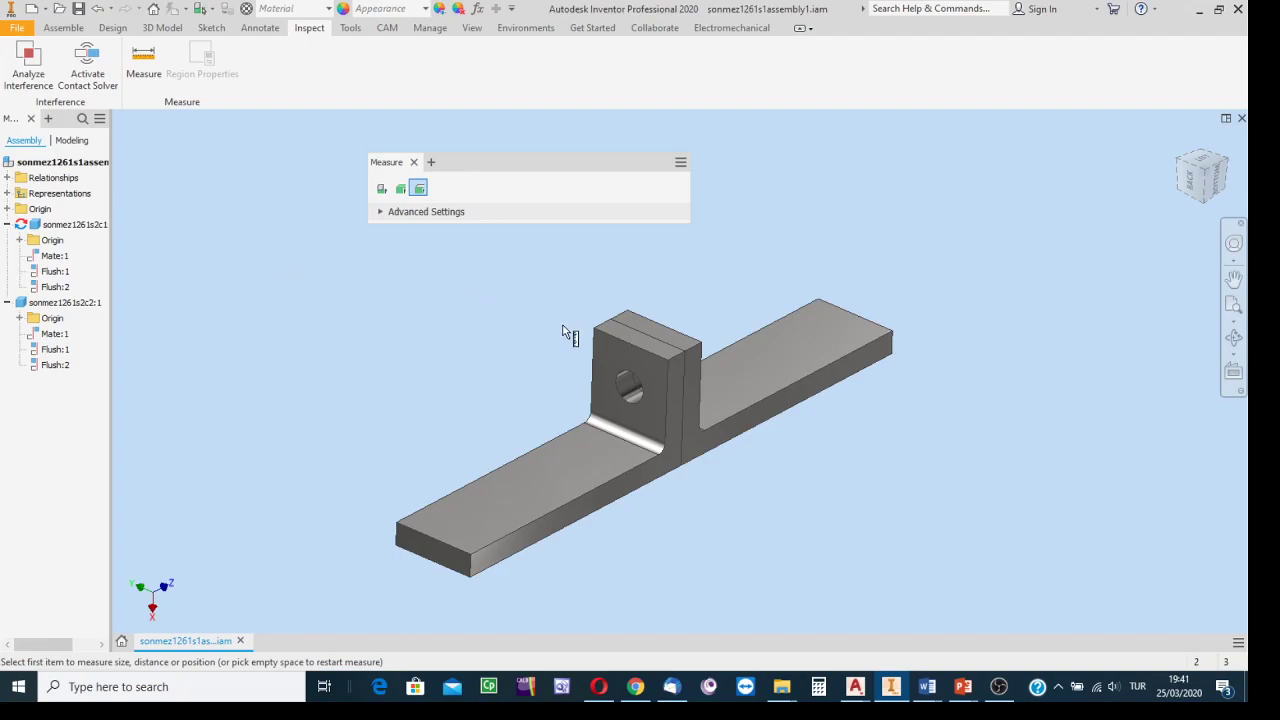
{"action": "scroll", "coordinate": [575, 327], "scroll_direction": "up", "scroll_amount": 3}
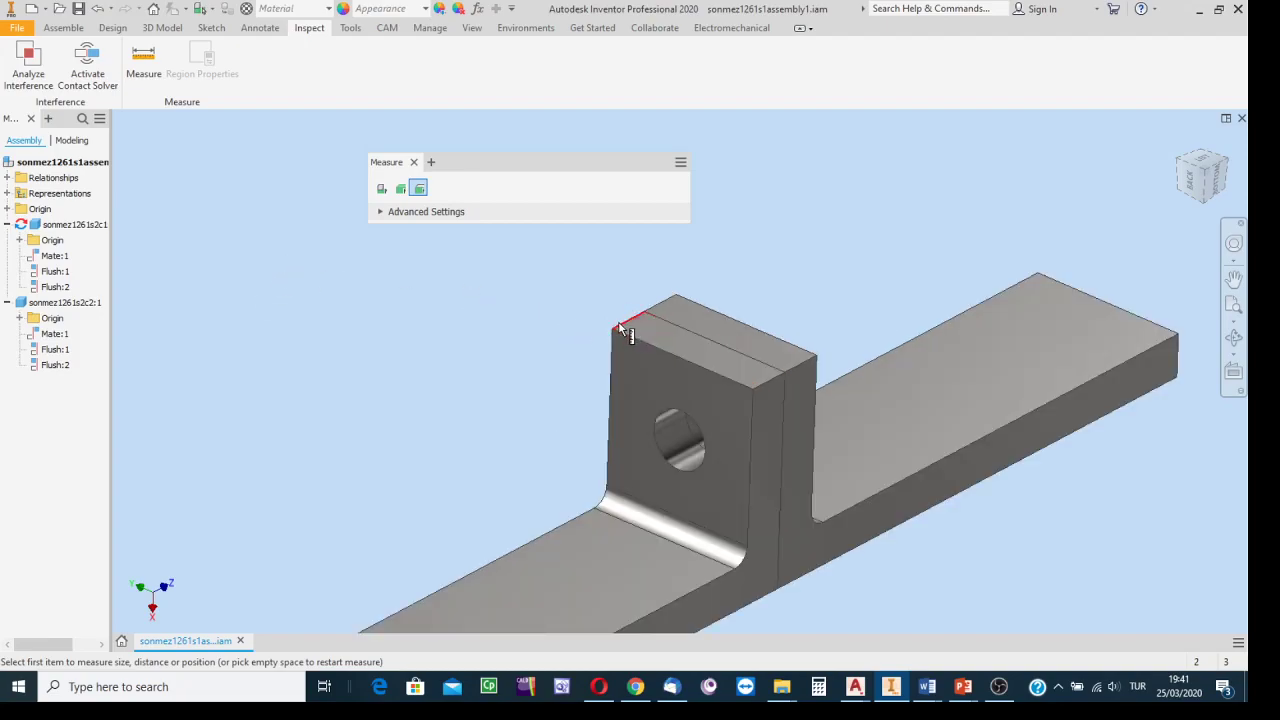
{"action": "left_click", "coordinate": [621, 330]}
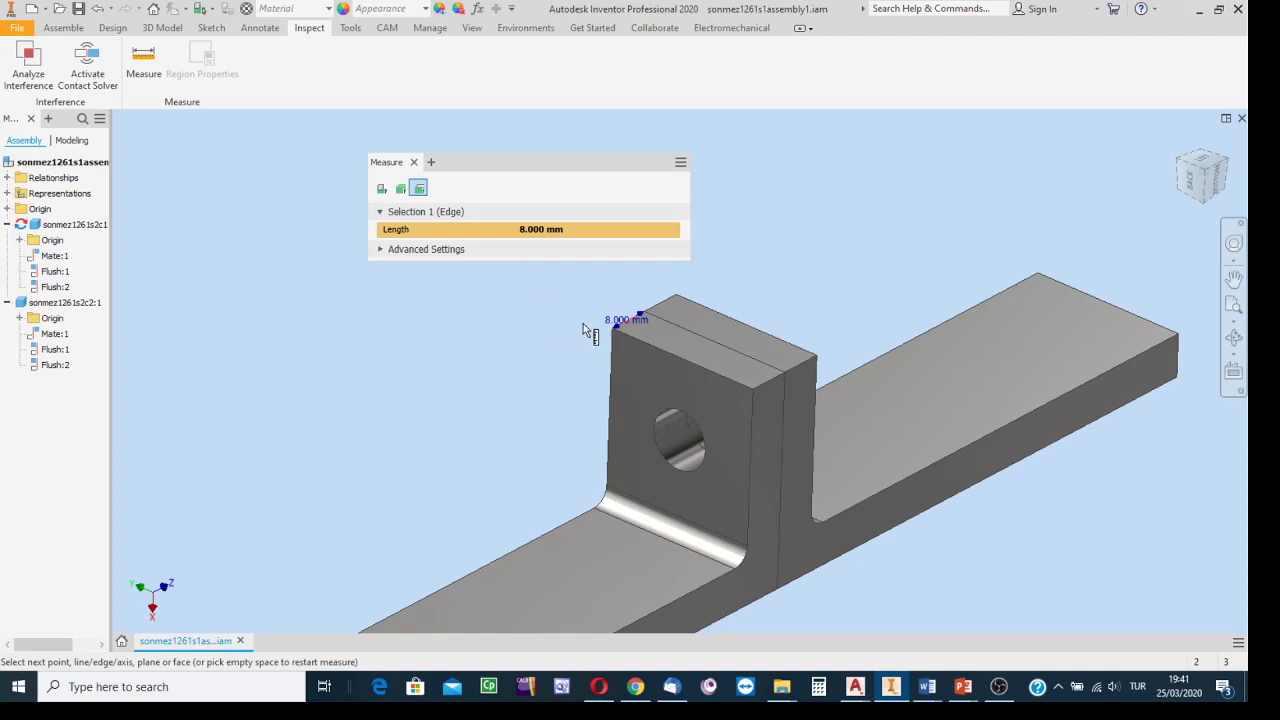
{"action": "left_click", "coordinate": [606, 278]}
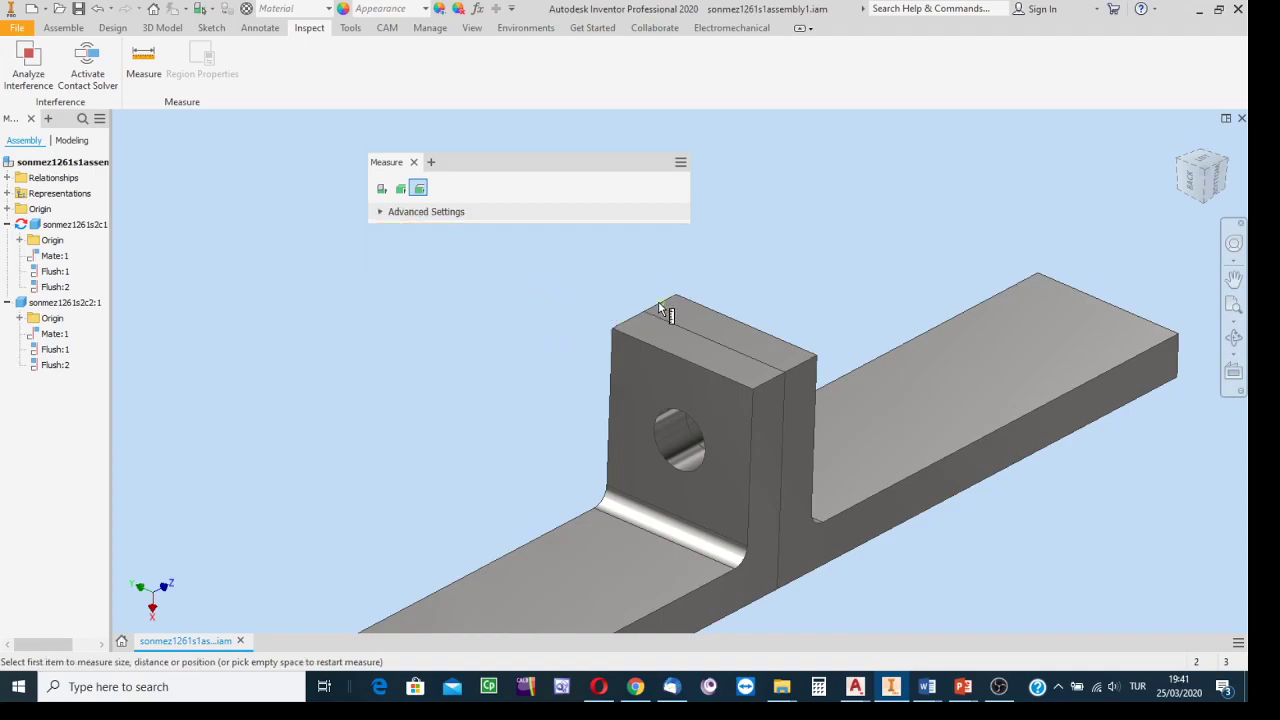
{"action": "left_click", "coordinate": [656, 304]}
{"action": "left_click", "coordinate": [734, 260]}
{"action": "mouse_move", "coordinate": [783, 702]}
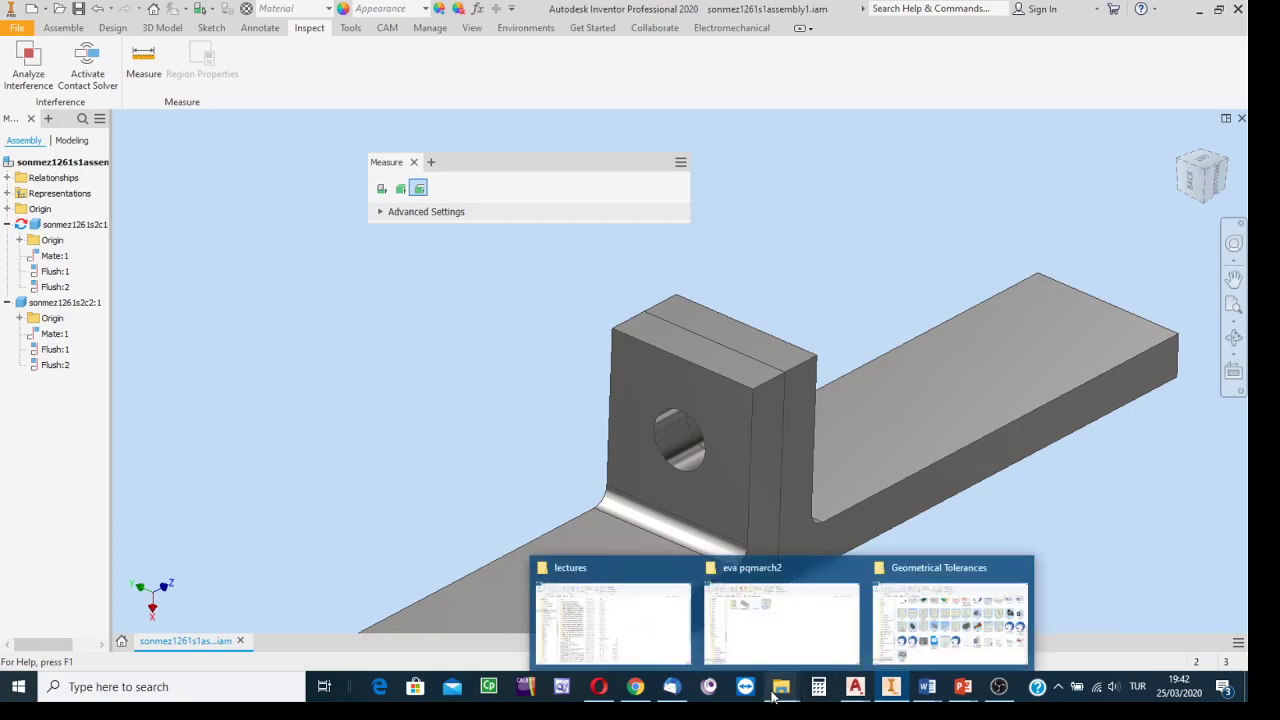
Go from Geometrical Tolerances up to MECH 114, into threaded parts, and open screws.ppt.
{"action": "left_click", "coordinate": [886, 628]}
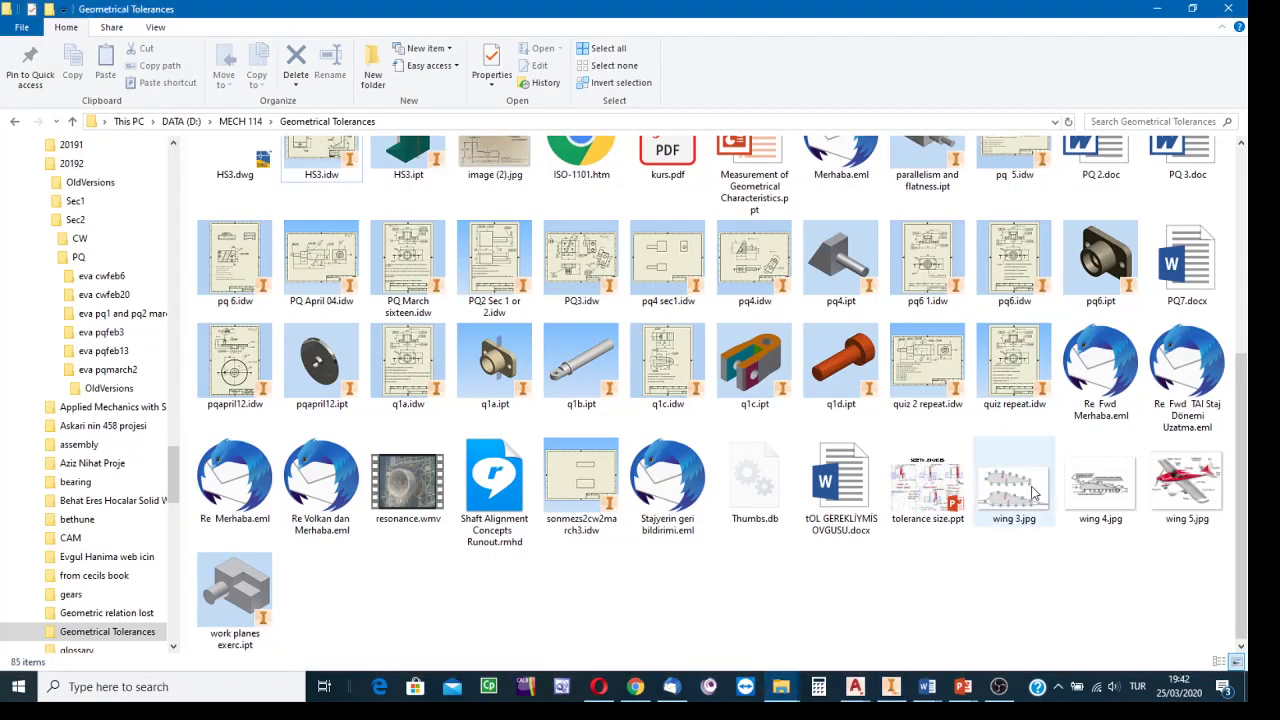
{"action": "left_click", "coordinate": [256, 124]}
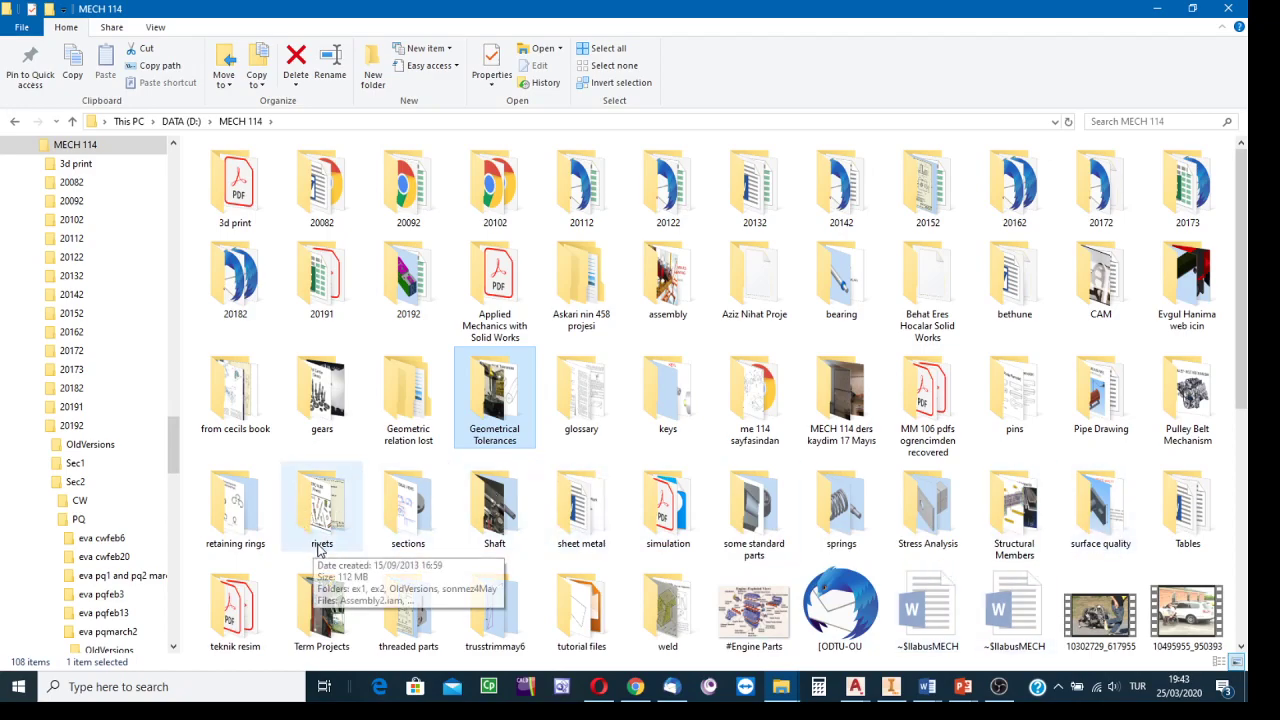
{"action": "scroll", "coordinate": [760, 555], "scroll_direction": "down", "scroll_amount": 3}
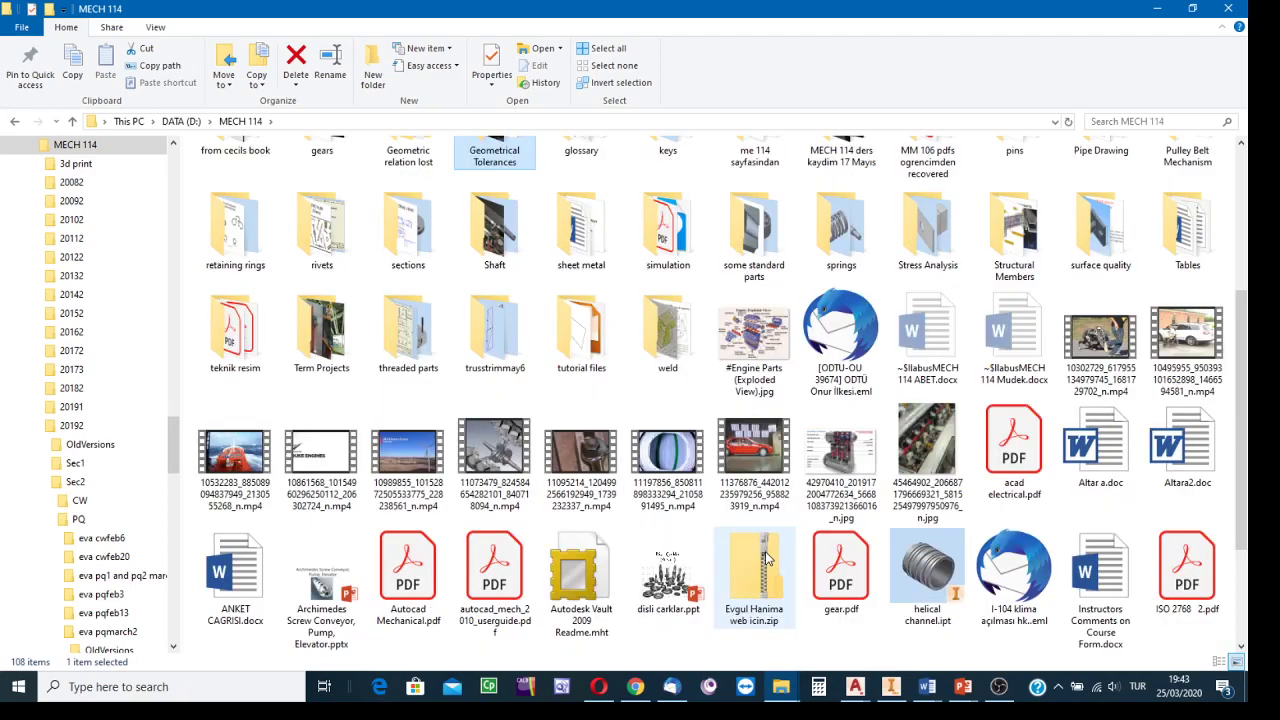
{"action": "double_click", "coordinate": [405, 350]}
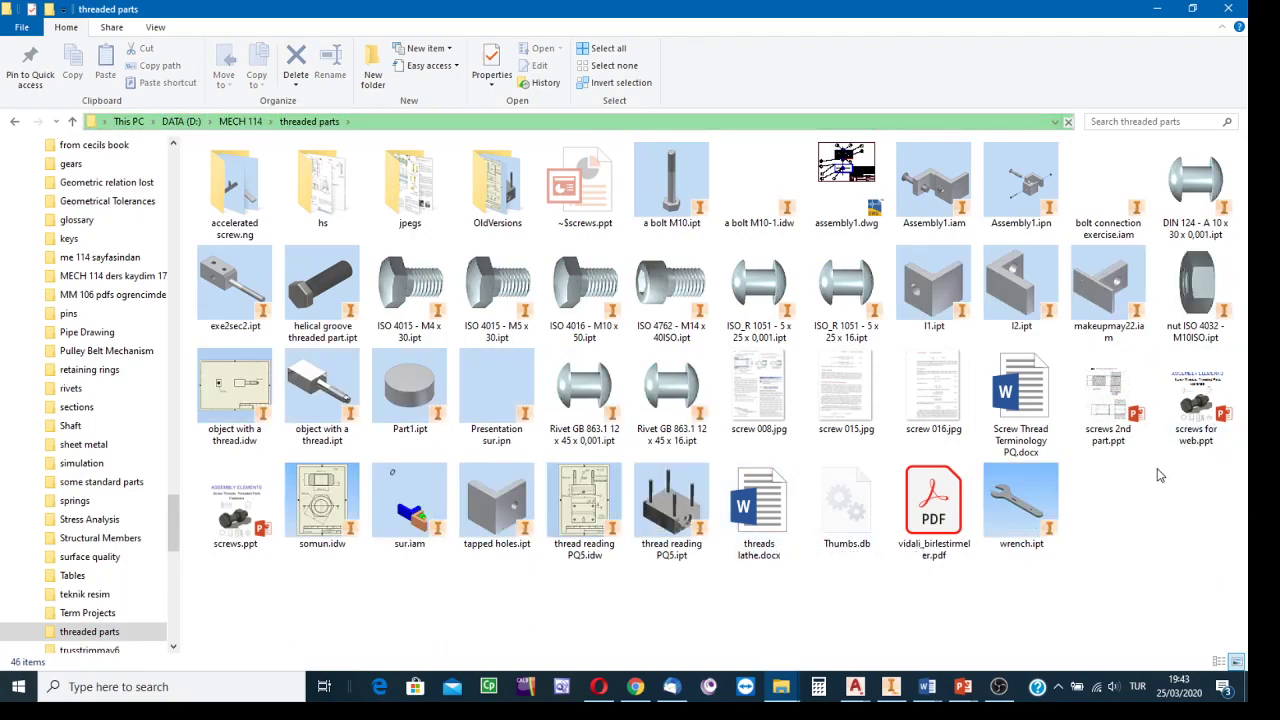
{"action": "left_click", "coordinate": [235, 510]}
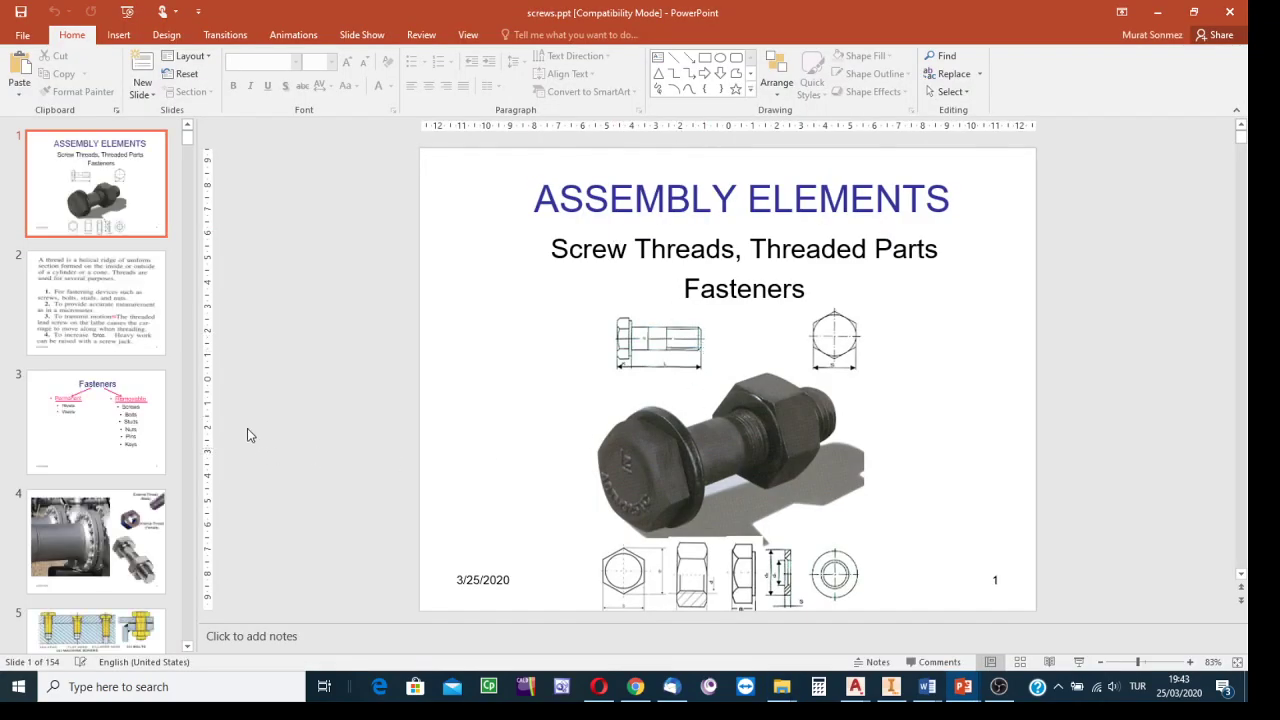
Scroll the screws.ppt thumbnail pane down to the screw-thread slides 17–20.
{"action": "scroll", "coordinate": [49, 417], "scroll_direction": "down", "scroll_amount": 6}
{"action": "scroll", "coordinate": [154, 422], "scroll_direction": "down", "scroll_amount": 9}
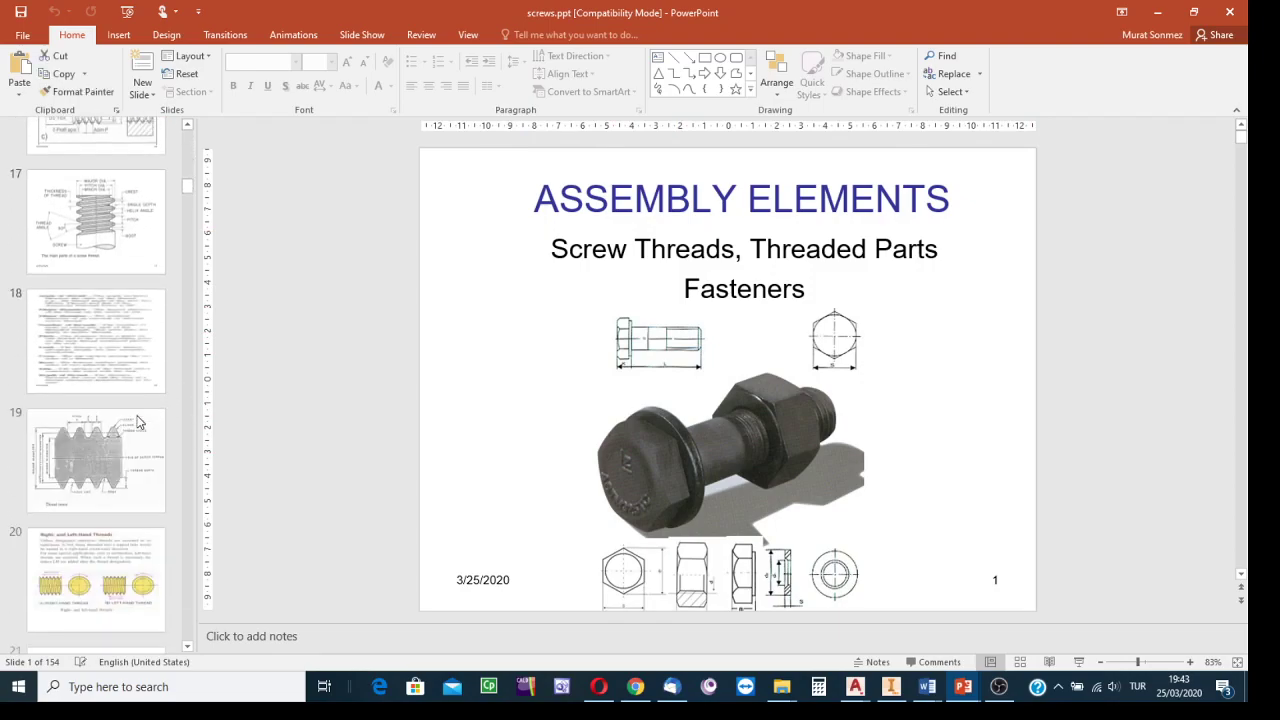
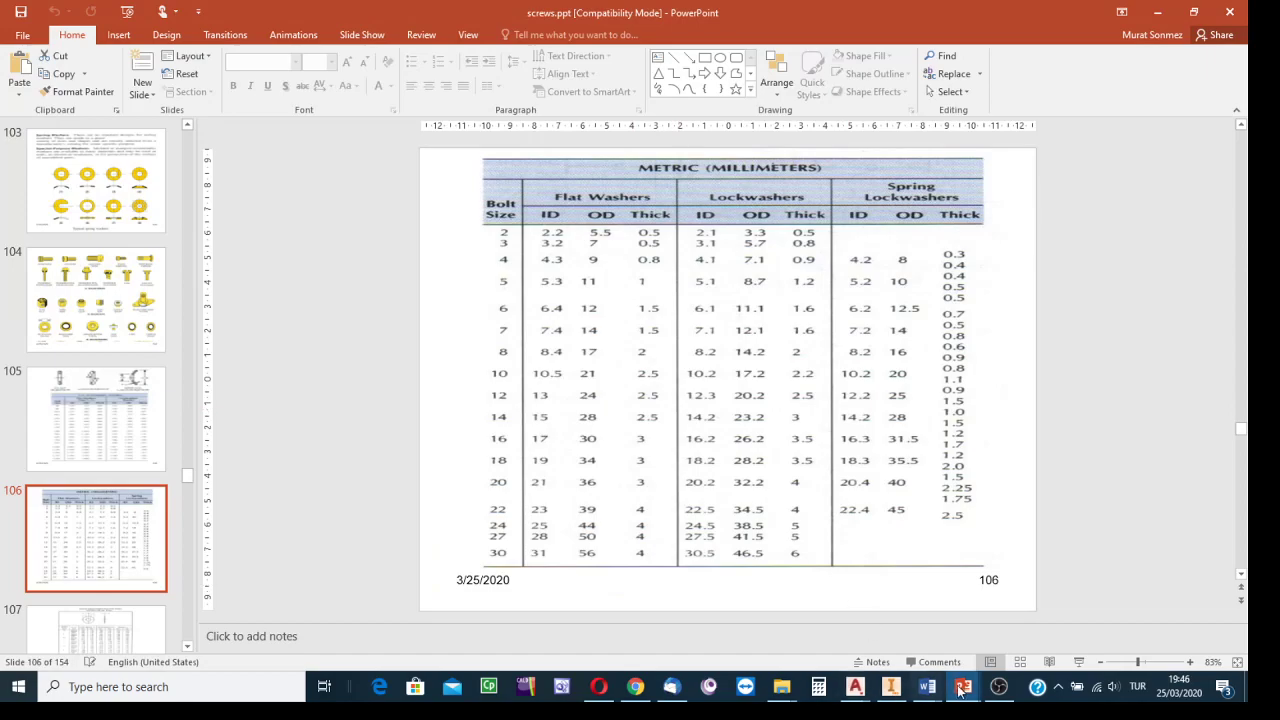
Leave the PowerPoint washer size table and return to the Inventor bracket assembly.
{"action": "left_click", "coordinate": [891, 686]}
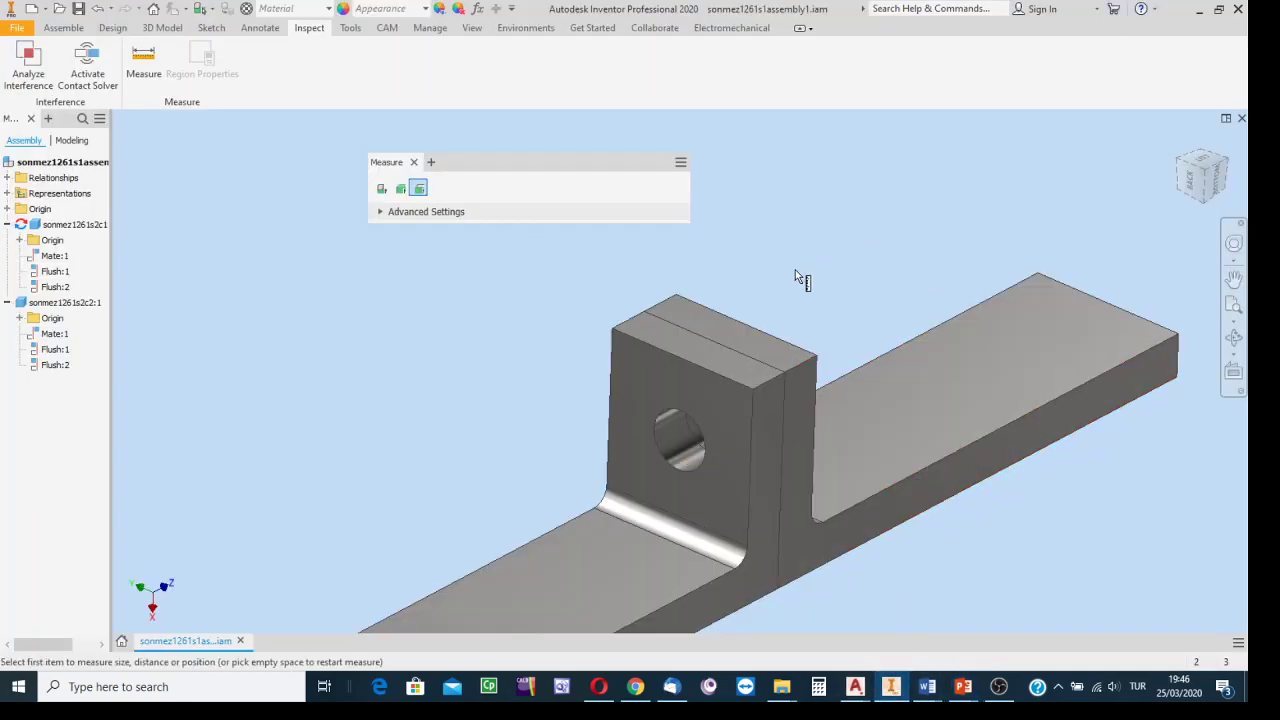
Close the Measure panel, look over the two-part bracket, and switch to the Assemble ribbon.
{"action": "left_click", "coordinate": [415, 163]}
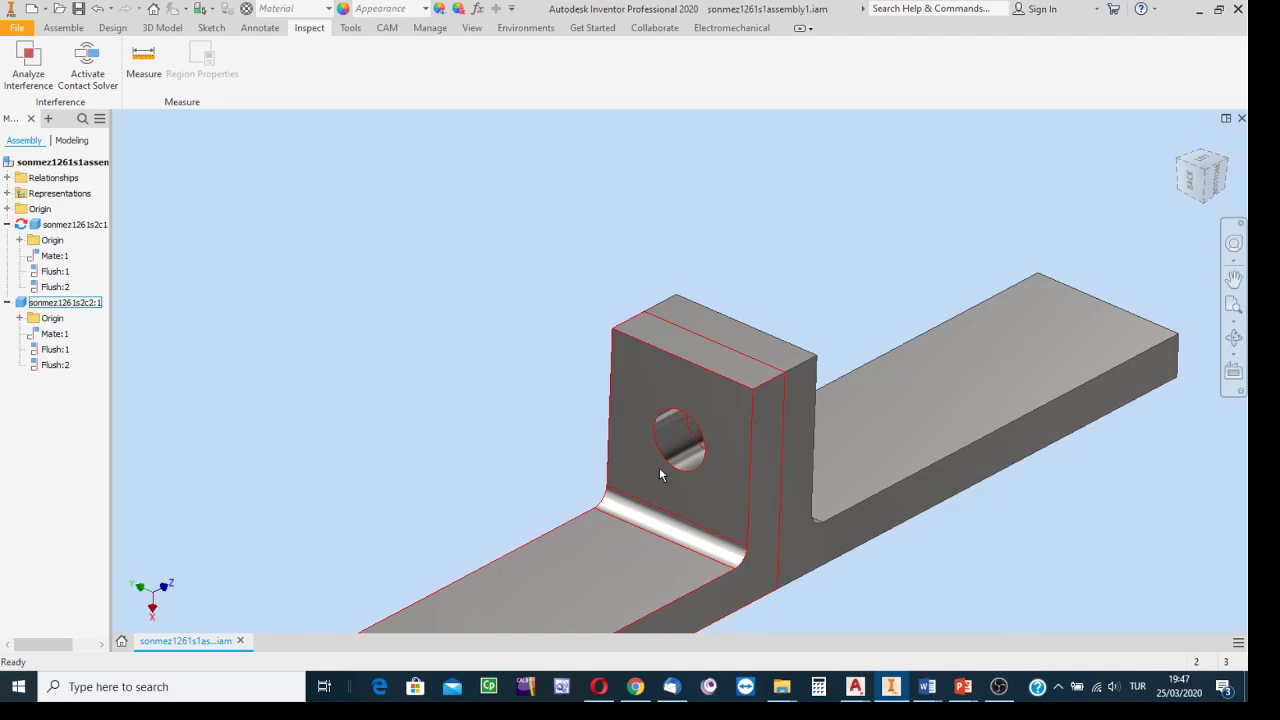
{"action": "mouse_move", "coordinate": [659, 474]}
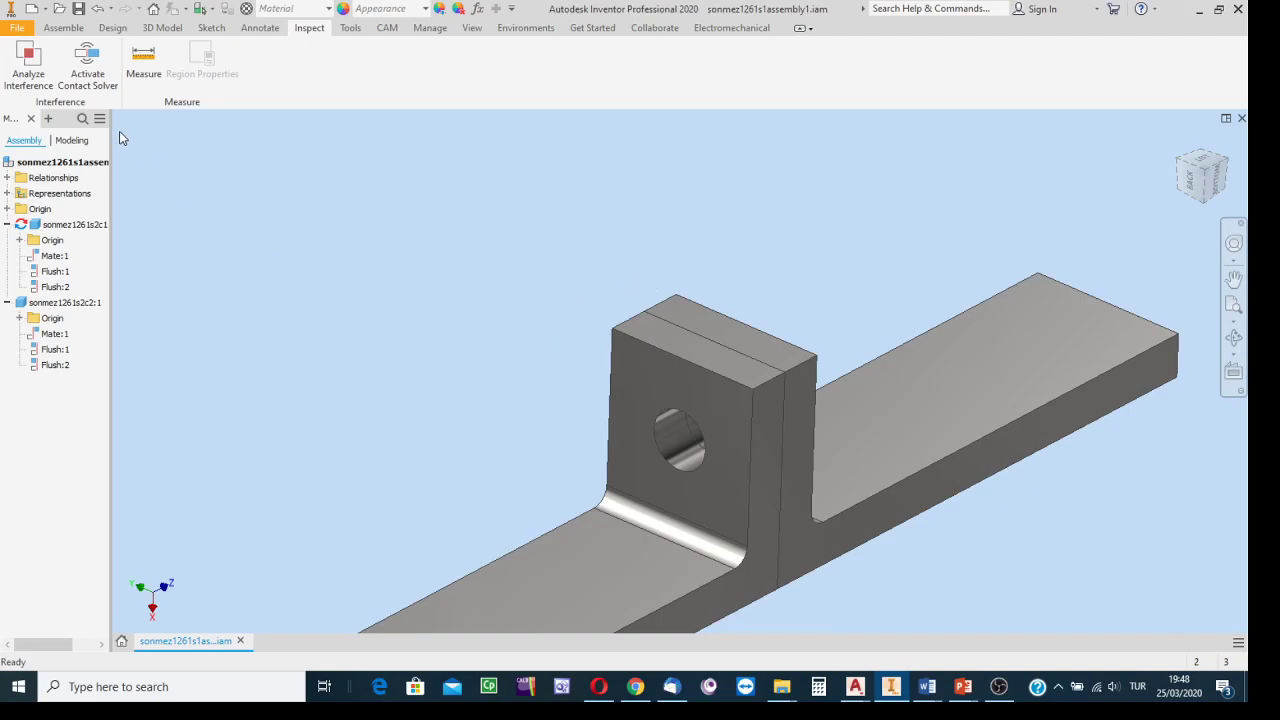
{"action": "left_click", "coordinate": [62, 28]}
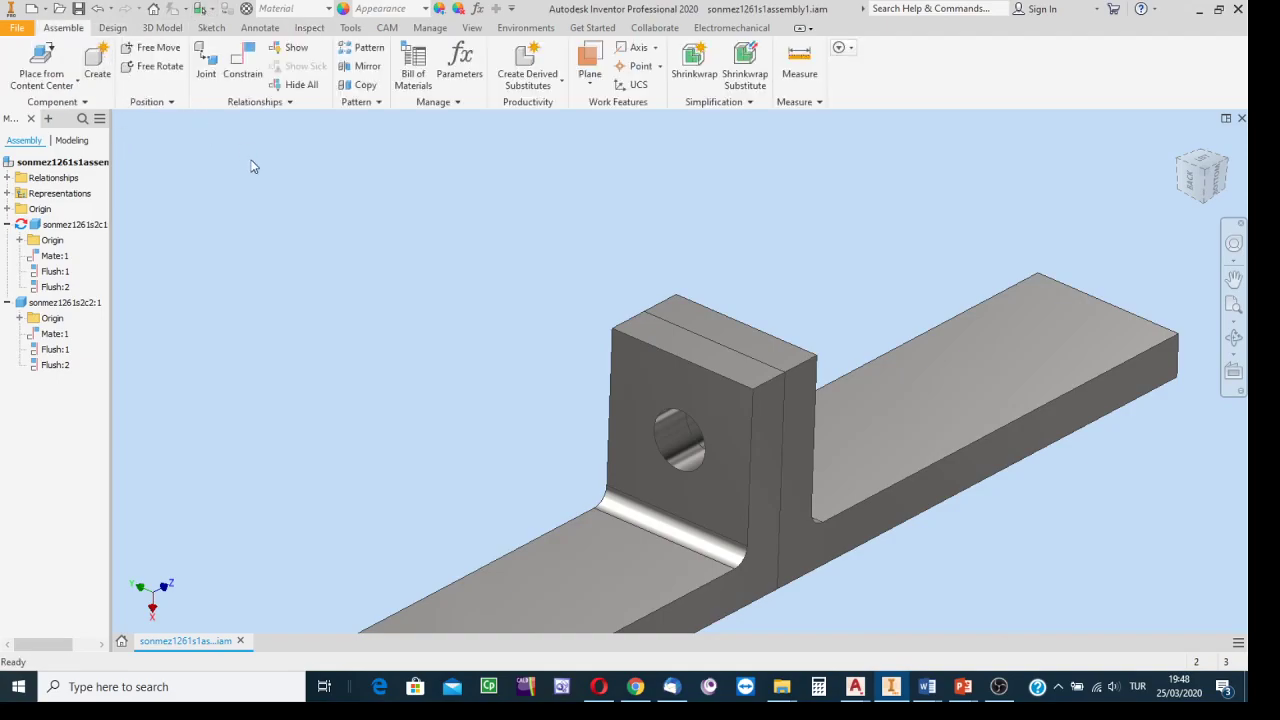
In Place from Content Center, choose the ISO 4014 hex head bolt family.
{"action": "left_click", "coordinate": [79, 86]}
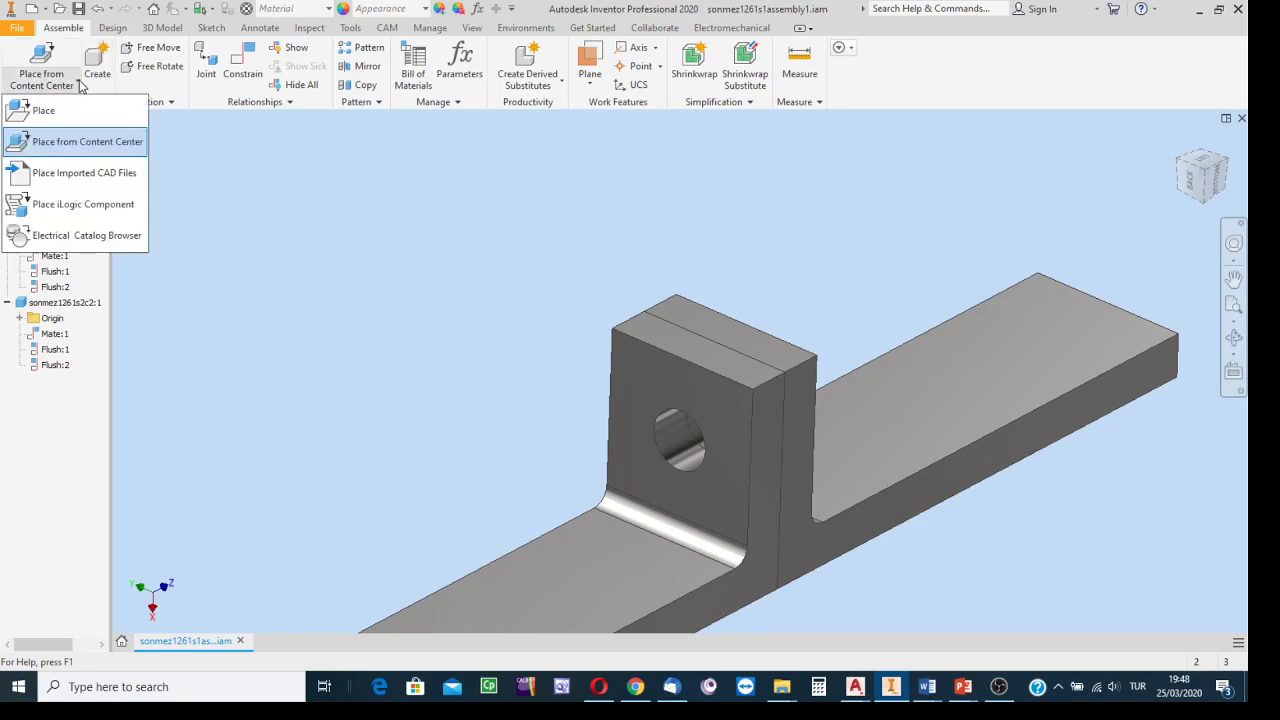
{"action": "left_click", "coordinate": [86, 145]}
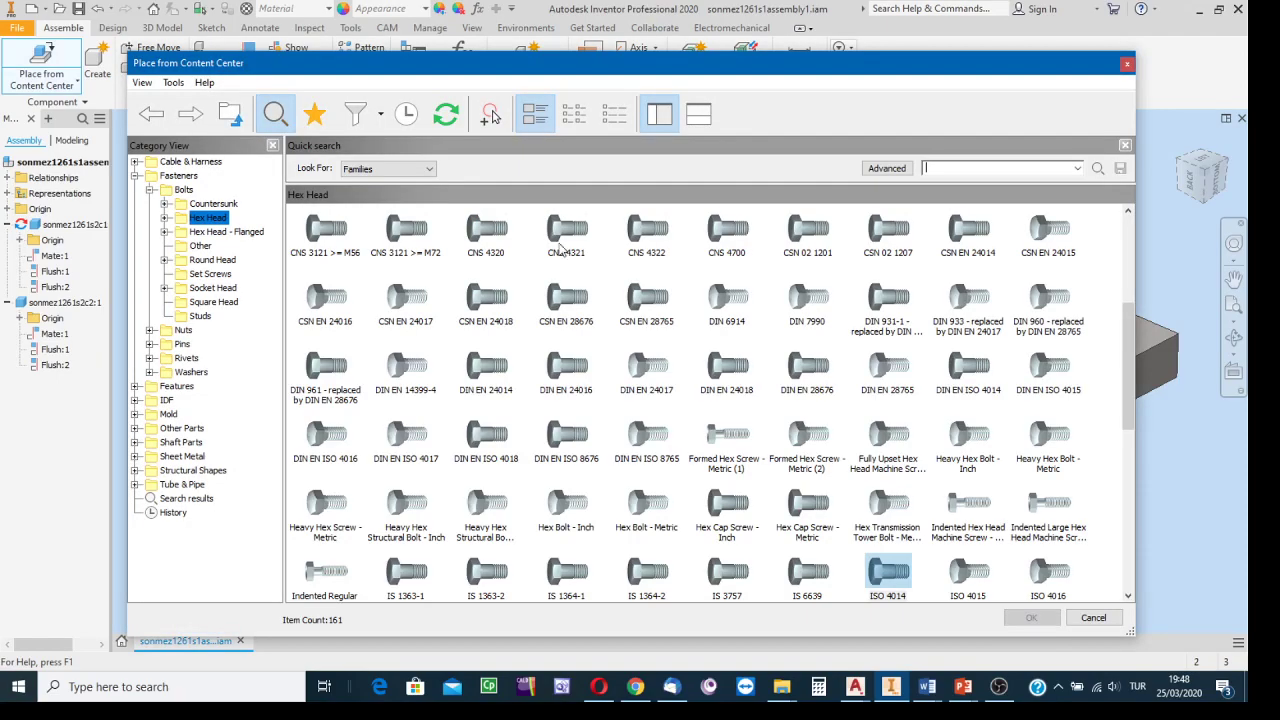
{"action": "left_click", "coordinate": [900, 572]}
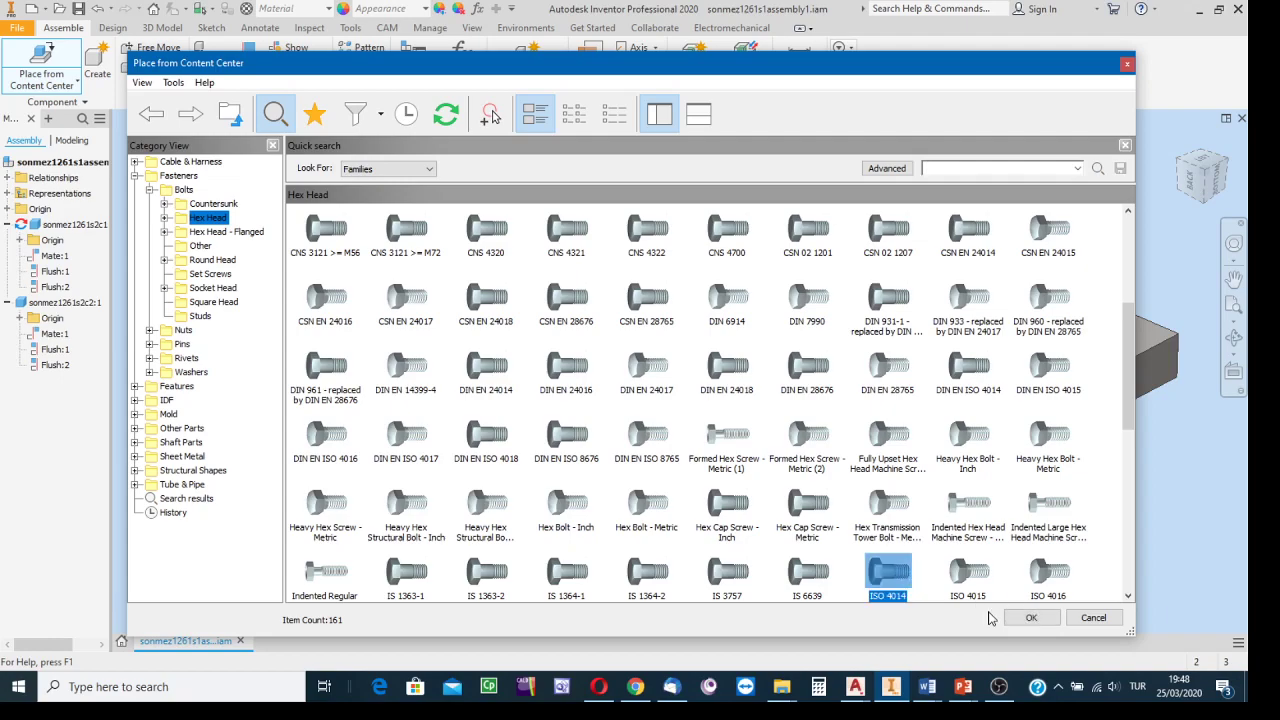
{"action": "left_click", "coordinate": [1024, 616]}
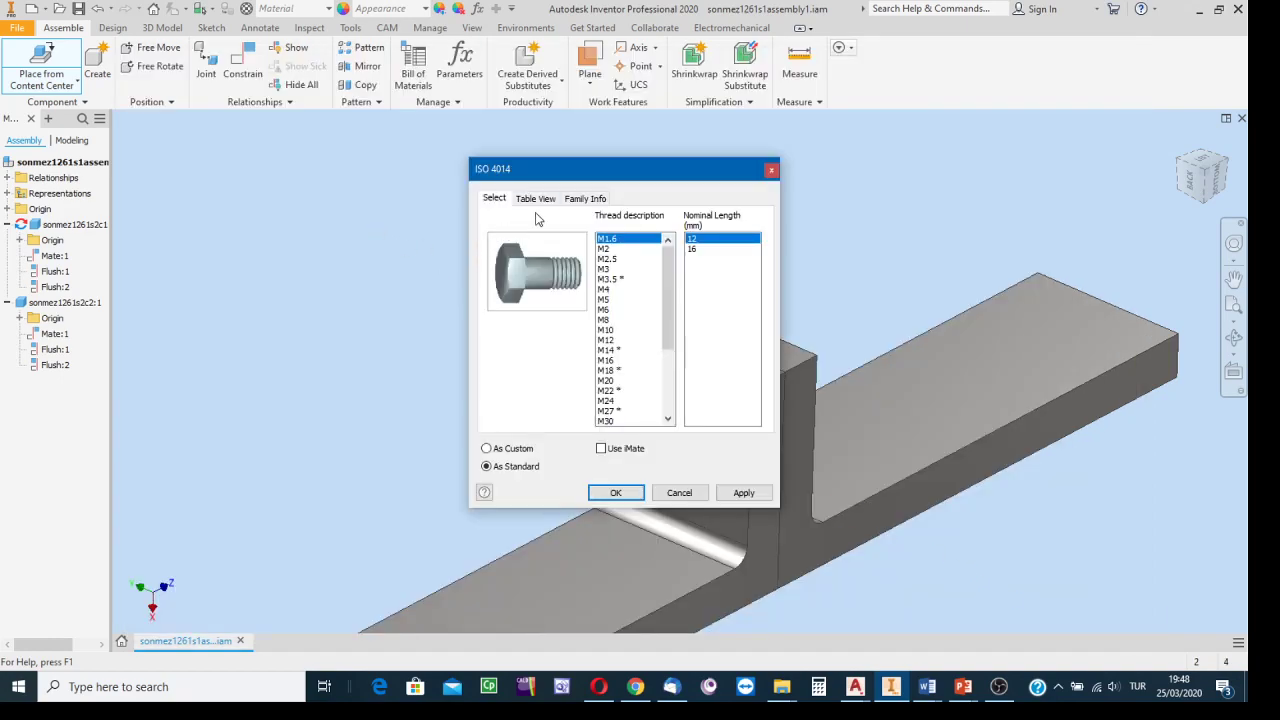
Set the bolt As Custom with M10 thread and 45 mm length, and accept.
{"action": "left_click_drag", "start_coordinate": [572, 177], "coordinate": [256, 88]}
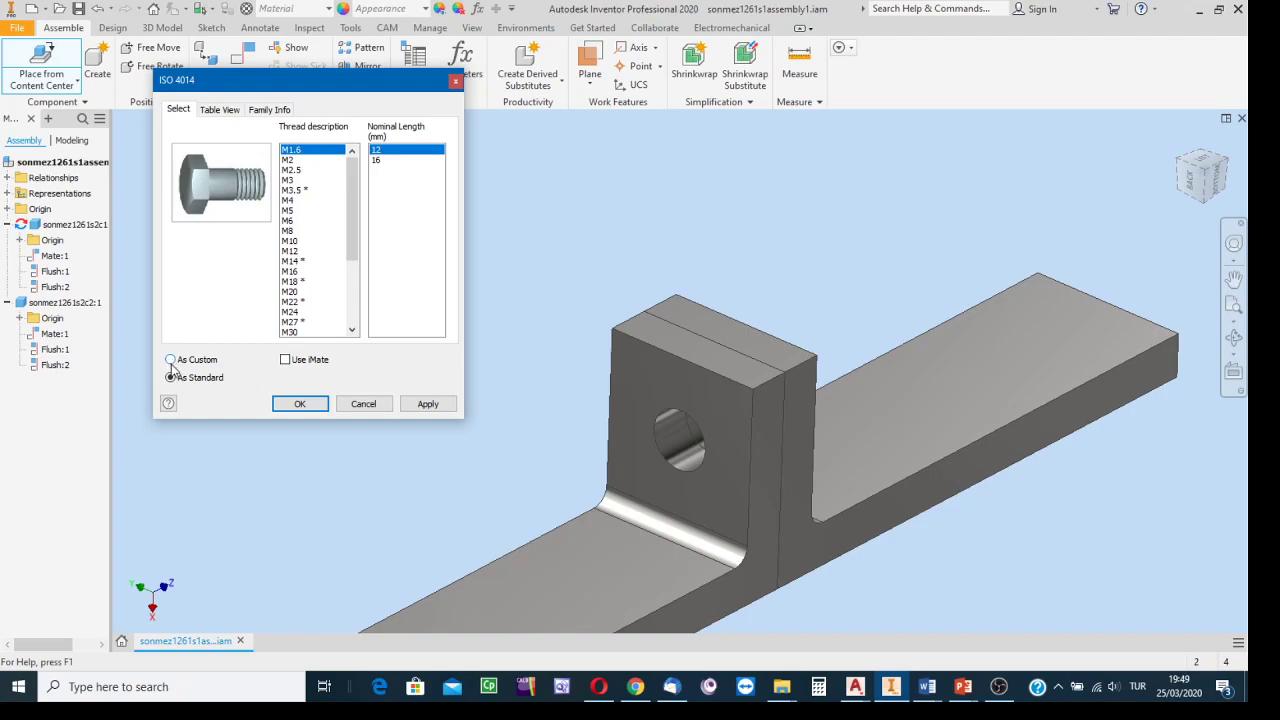
{"action": "left_click", "coordinate": [171, 360]}
{"action": "left_click", "coordinate": [292, 242]}
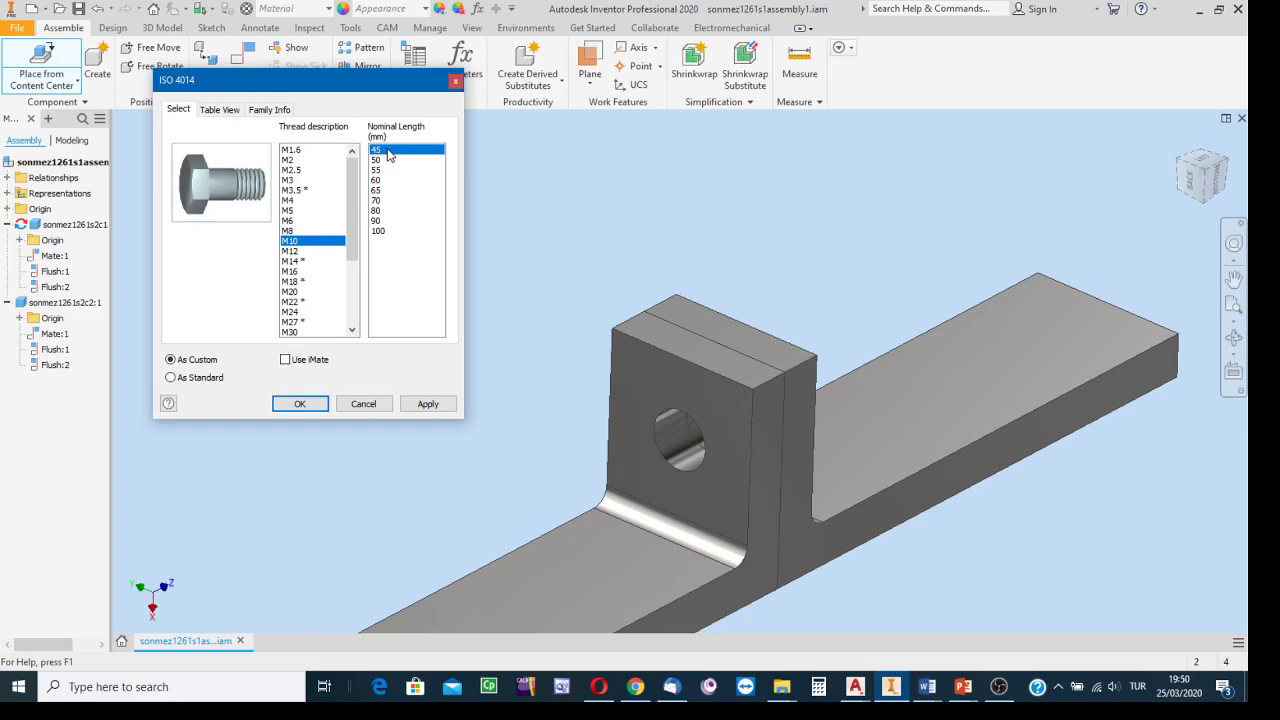
{"action": "left_click", "coordinate": [300, 404]}
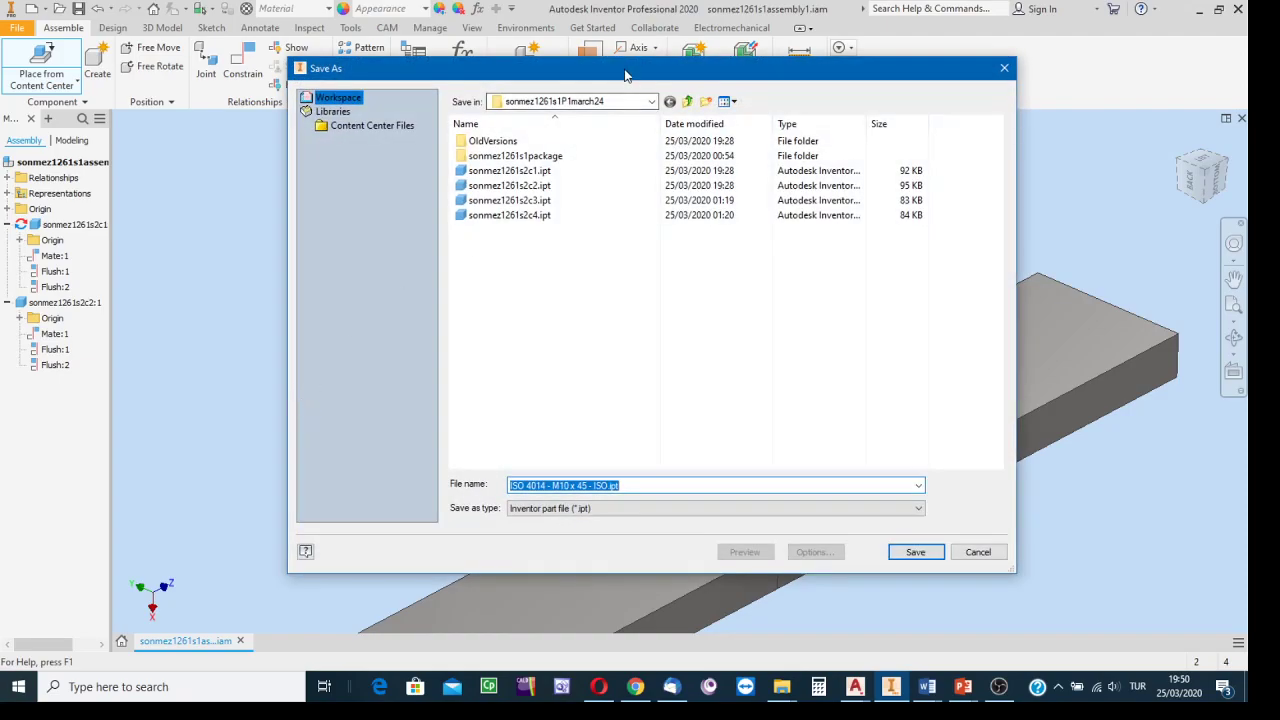
Save the bolt in the project folder under its default name ISO 4014 - M10 x 45 - ISO.ipt.
{"action": "left_click_drag", "start_coordinate": [625, 75], "coordinate": [755, 43]}
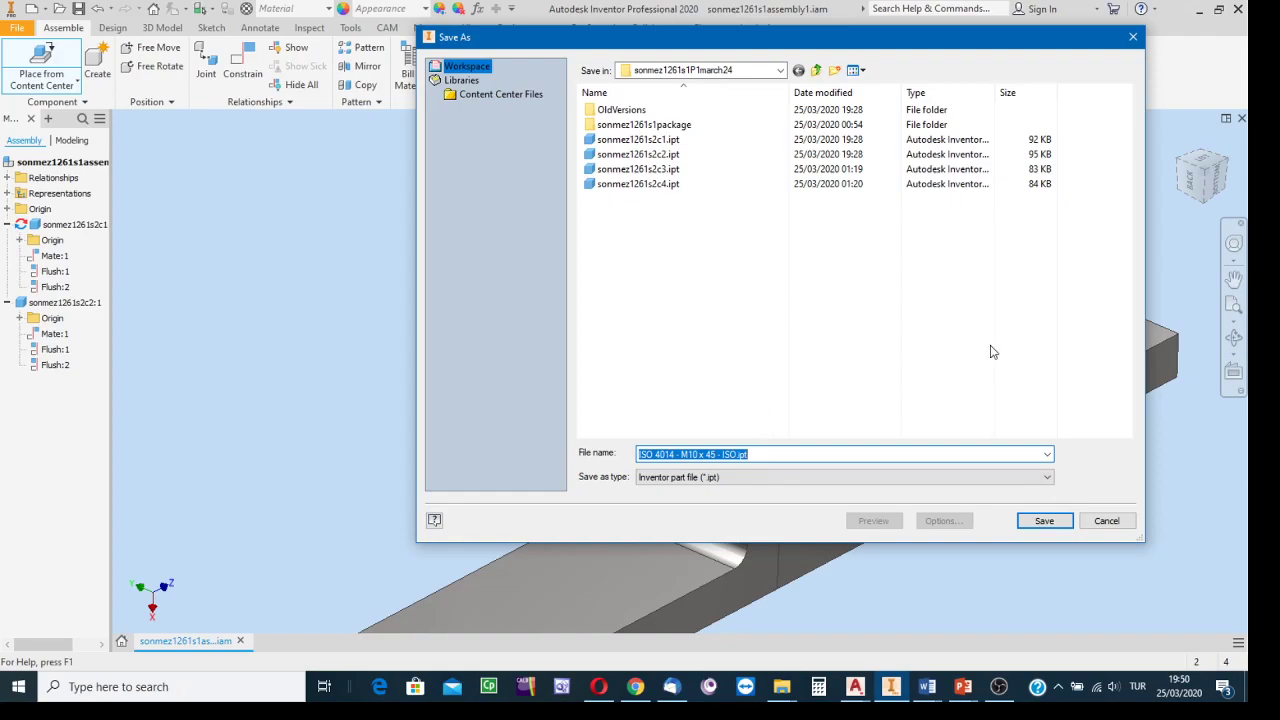
{"action": "left_click_drag", "start_coordinate": [718, 55], "coordinate": [476, 63]}
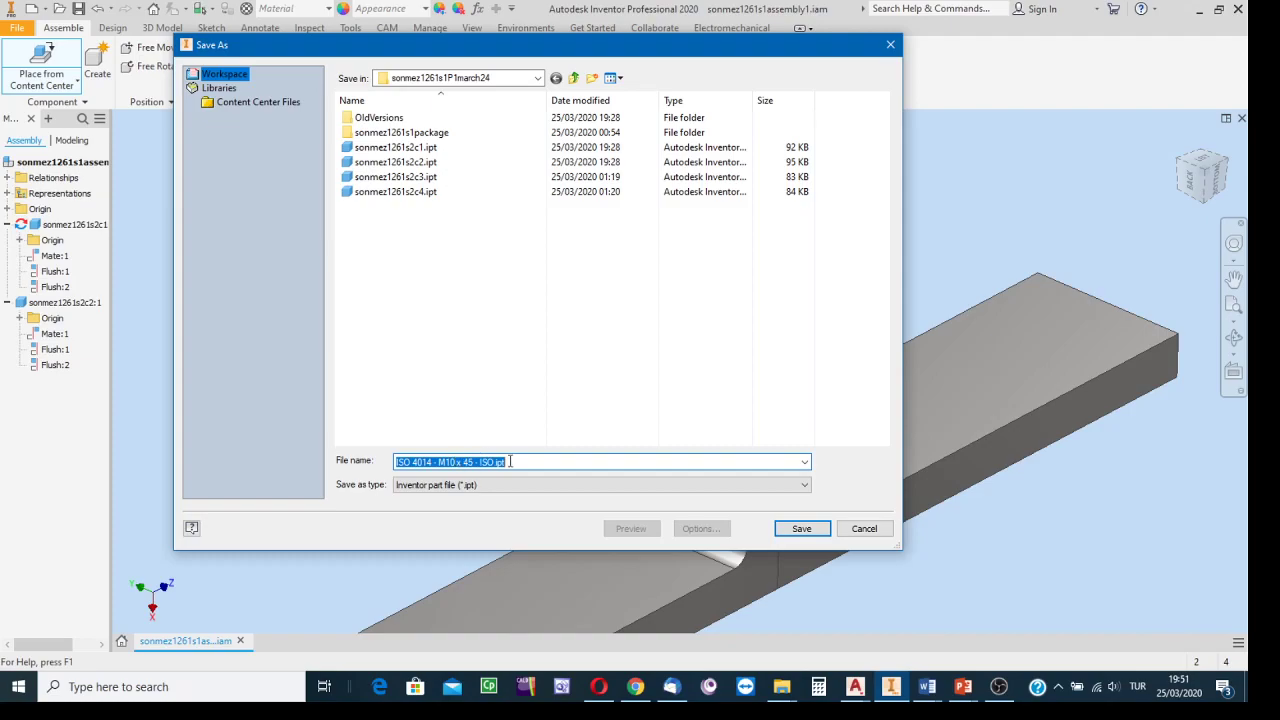
{"action": "left_click", "coordinate": [802, 528]}
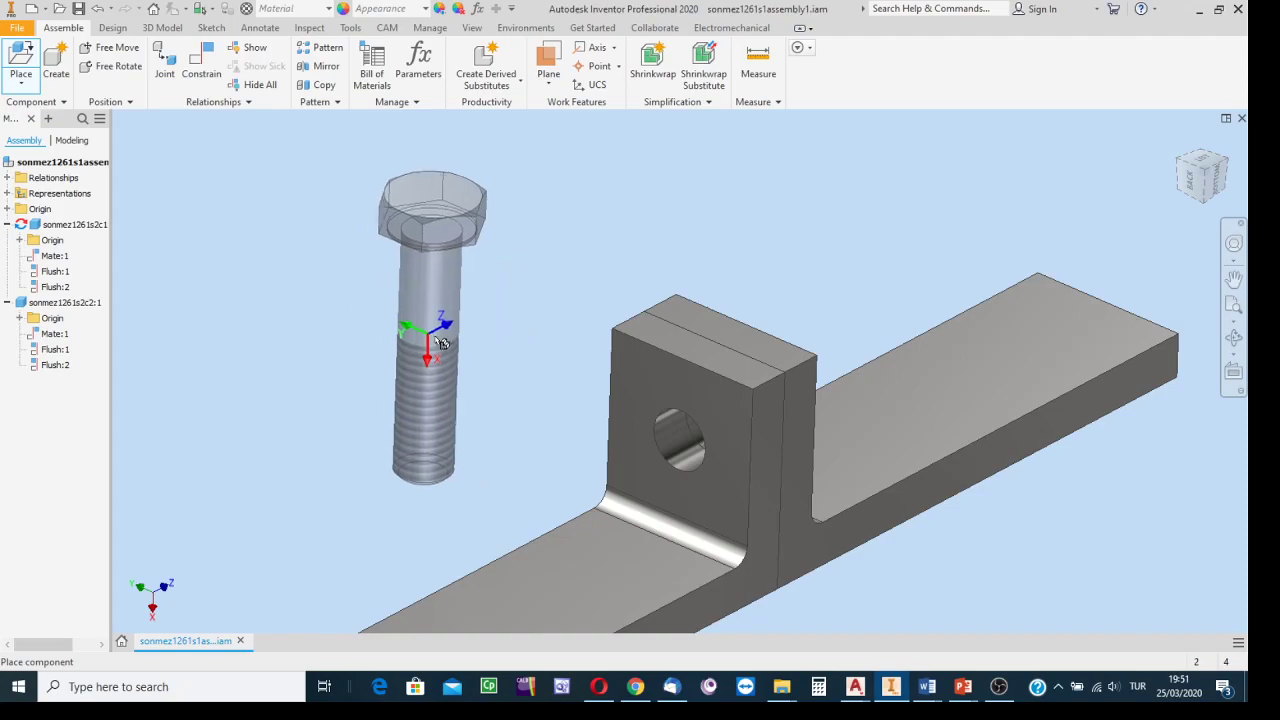
Zoom out and place a single M10 x 45 bolt beside the bracket.
{"action": "scroll", "coordinate": [376, 346], "scroll_direction": "up", "scroll_amount": 3}
{"action": "middle_click_drag", "start_coordinate": [390, 344], "coordinate": [557, 337]}
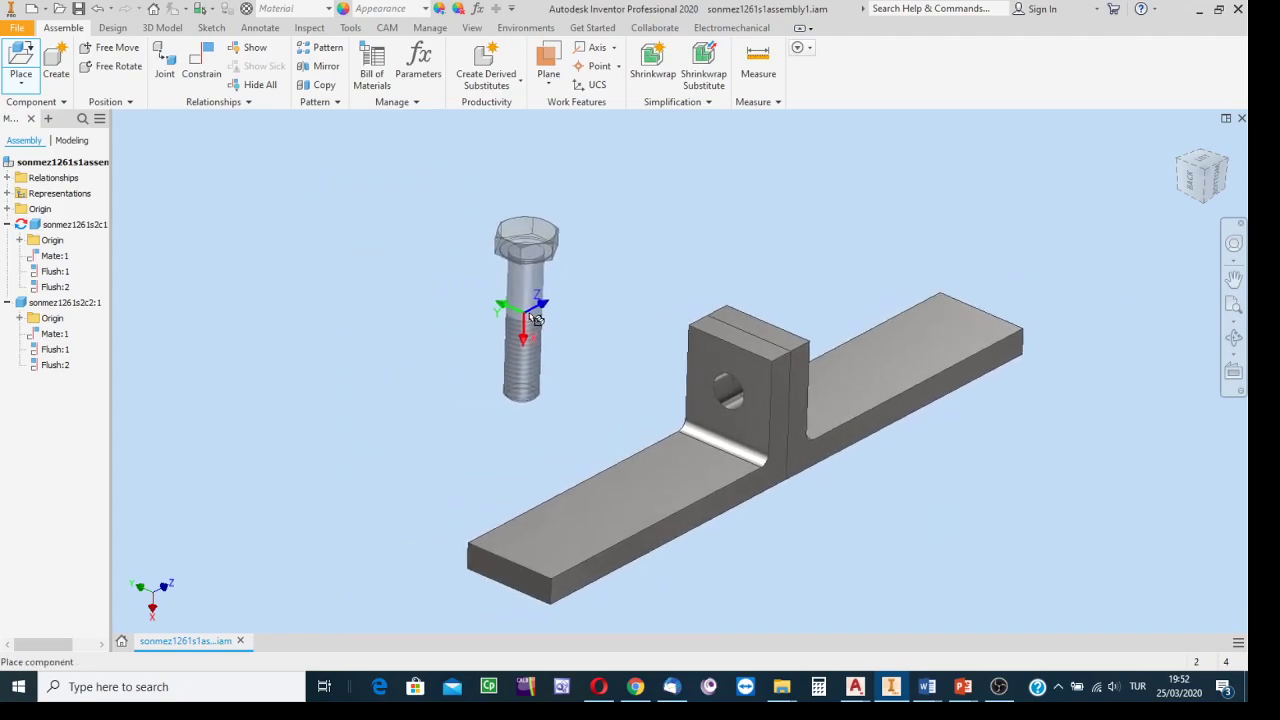
{"action": "left_click", "coordinate": [496, 316]}
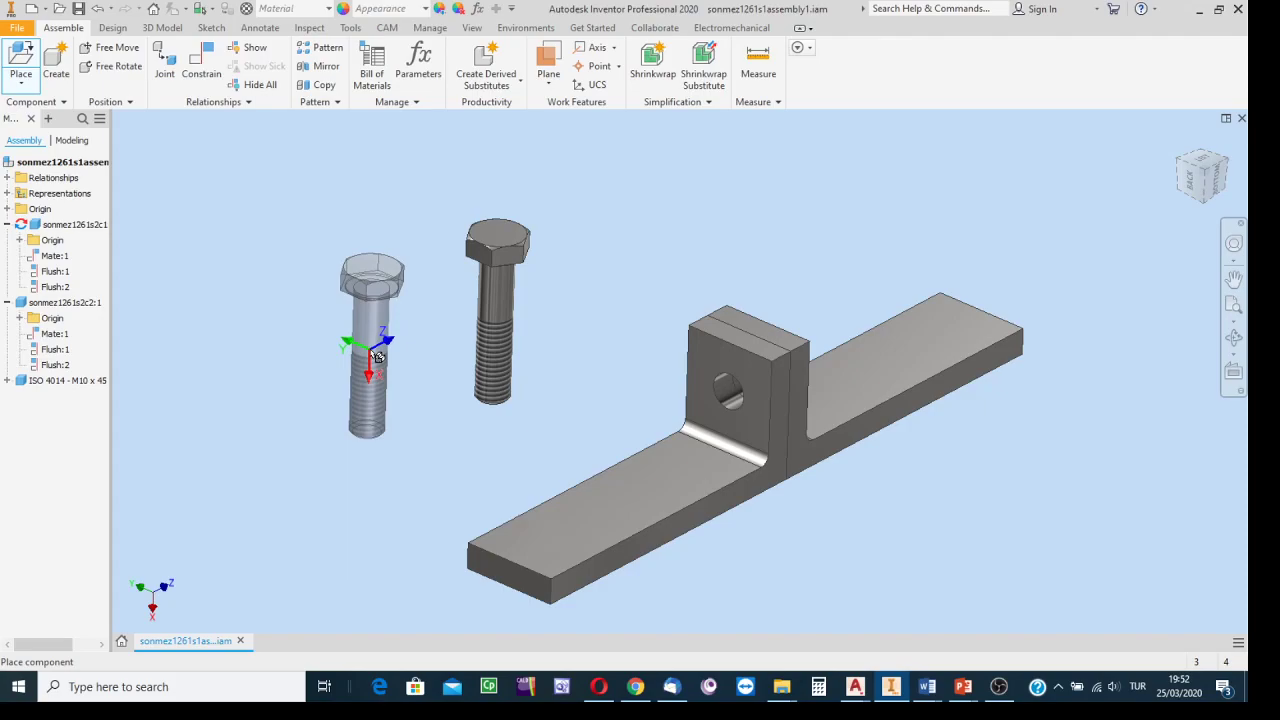
{"action": "key", "text": "Escape"}
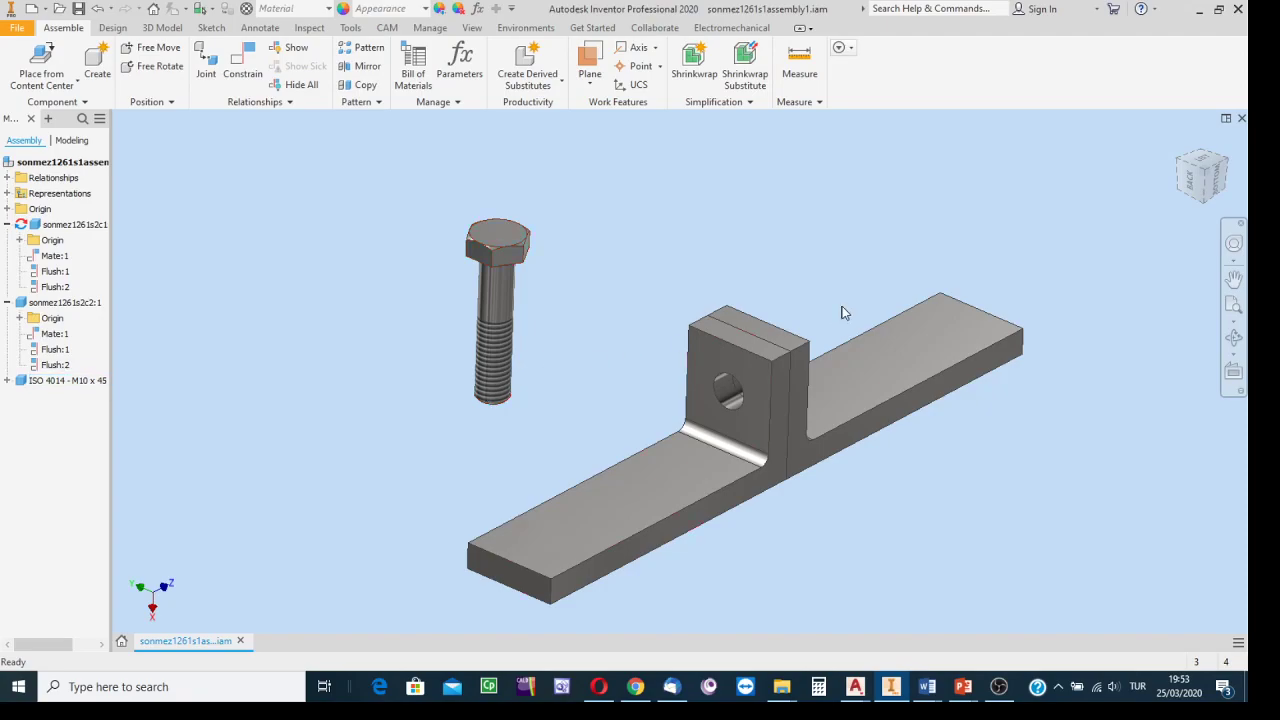
Turn the view to a ViewCube corner and zoom until the bracket and bolt fit.
{"action": "left_click", "coordinate": [1228, 158]}
{"action": "scroll", "coordinate": [731, 378], "scroll_direction": "up", "scroll_amount": 5}
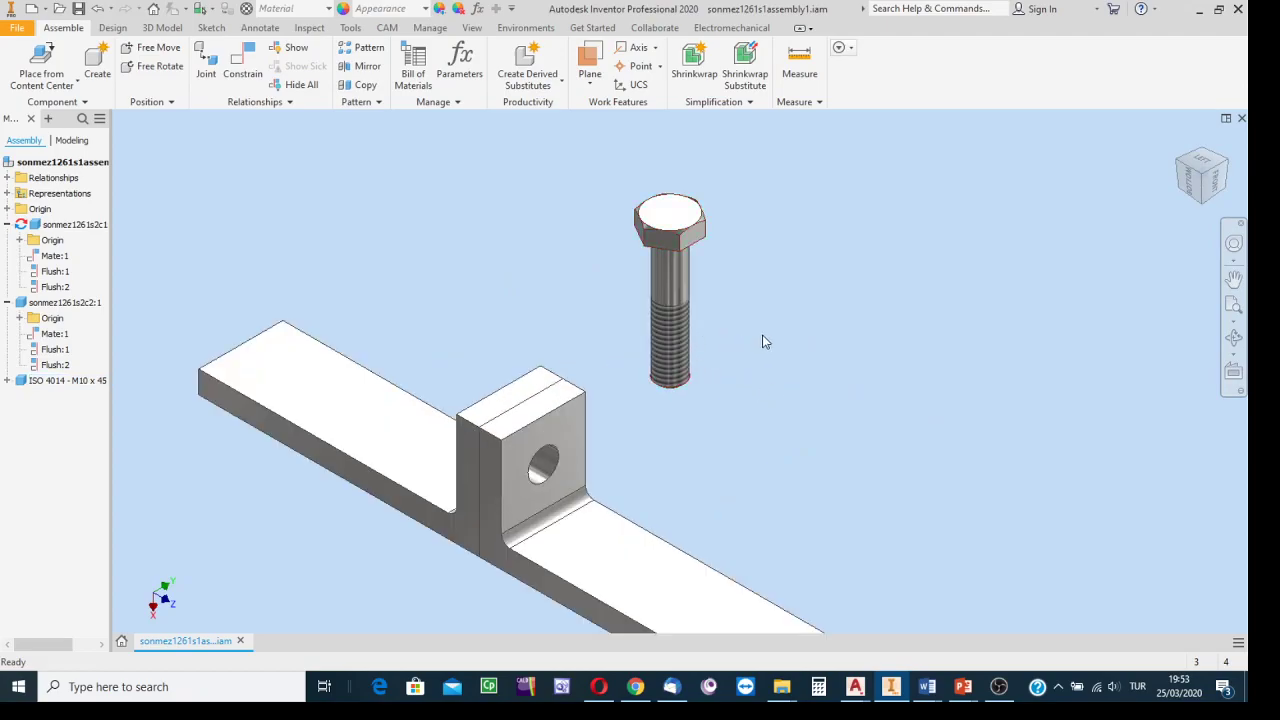
{"action": "scroll", "coordinate": [807, 343], "scroll_direction": "down", "scroll_amount": 2}
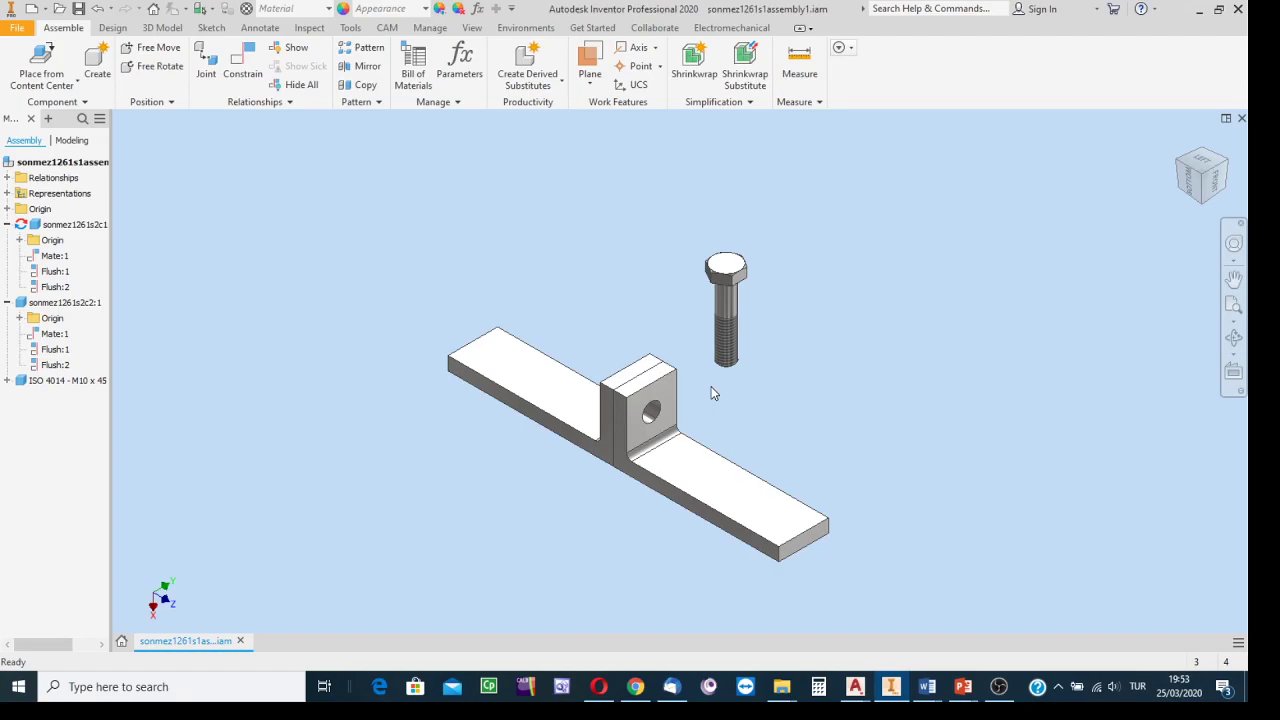
{"action": "right_click", "coordinate": [71, 388]}
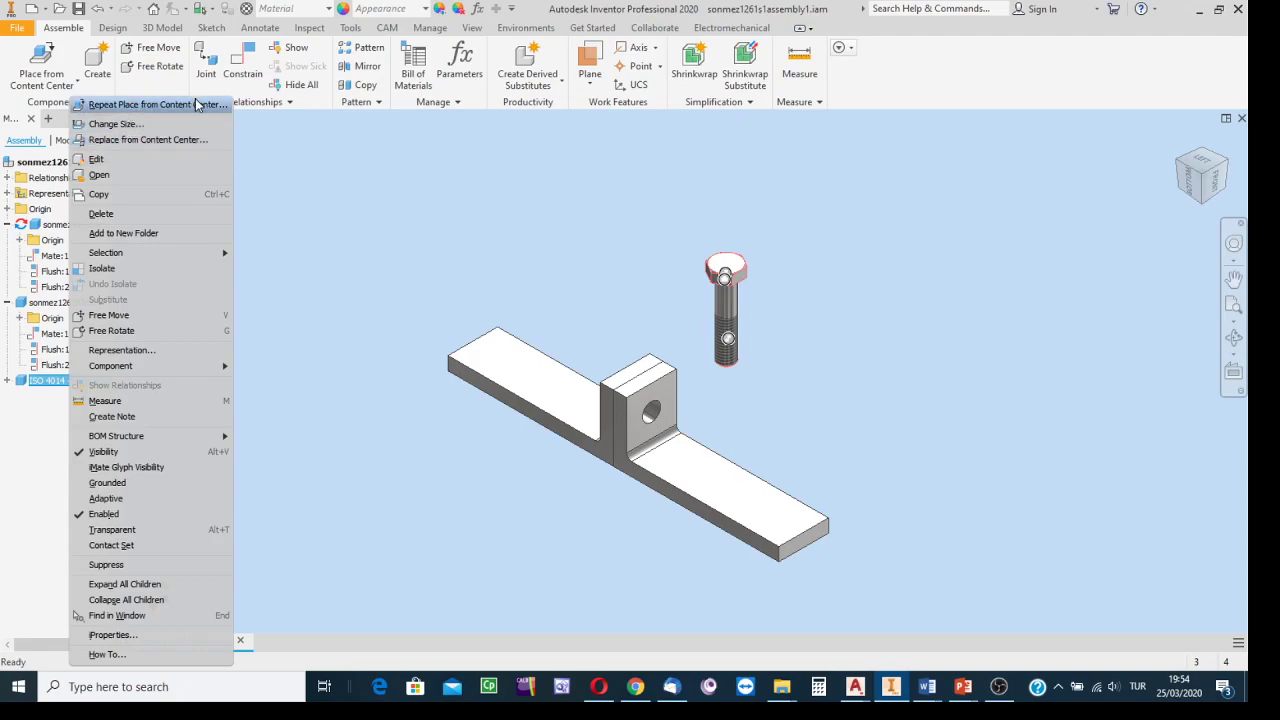
{"action": "left_click", "coordinate": [116, 126]}
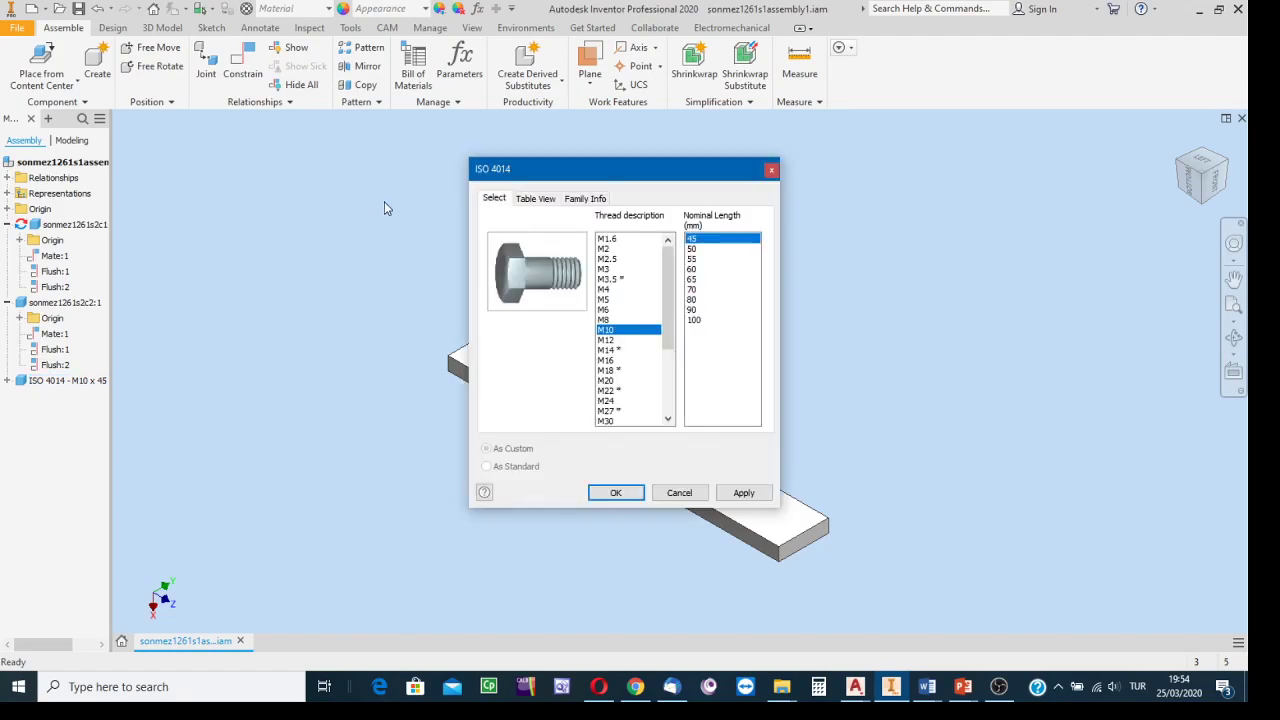
{"action": "left_click_drag", "start_coordinate": [576, 176], "coordinate": [300, 172]}
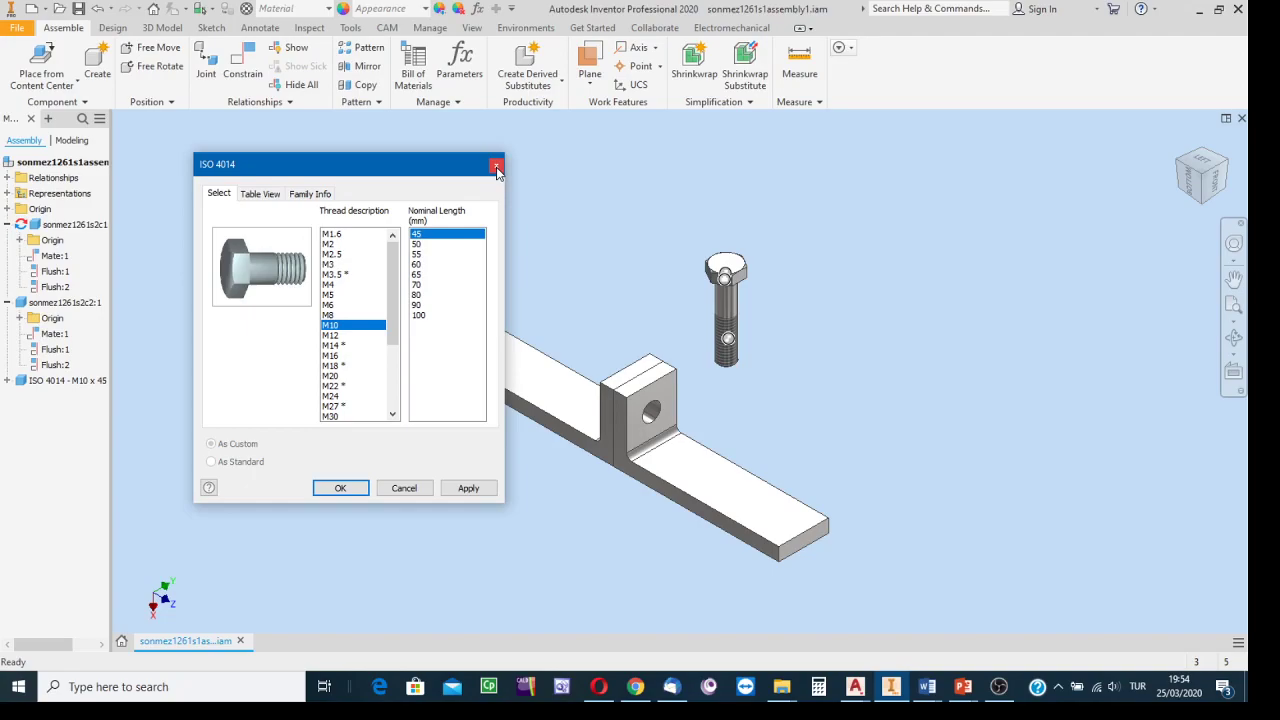
{"action": "left_click", "coordinate": [403, 494]}
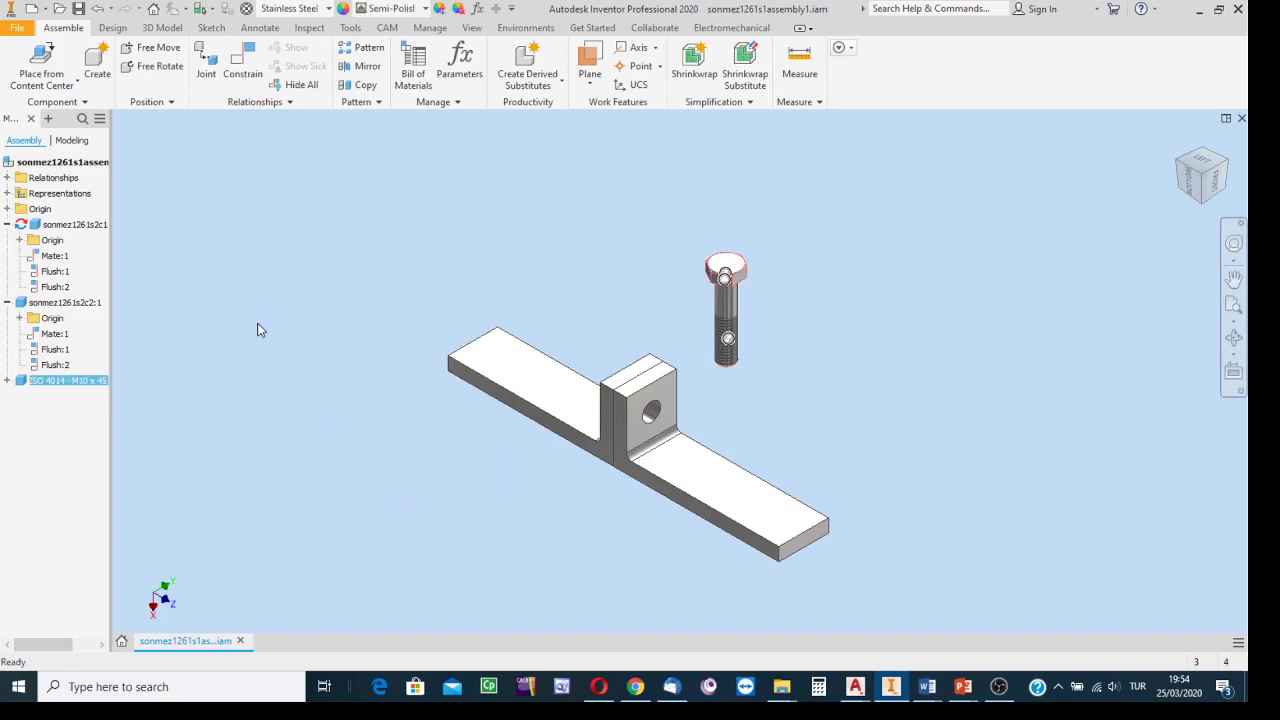
{"action": "right_click", "coordinate": [67, 384]}
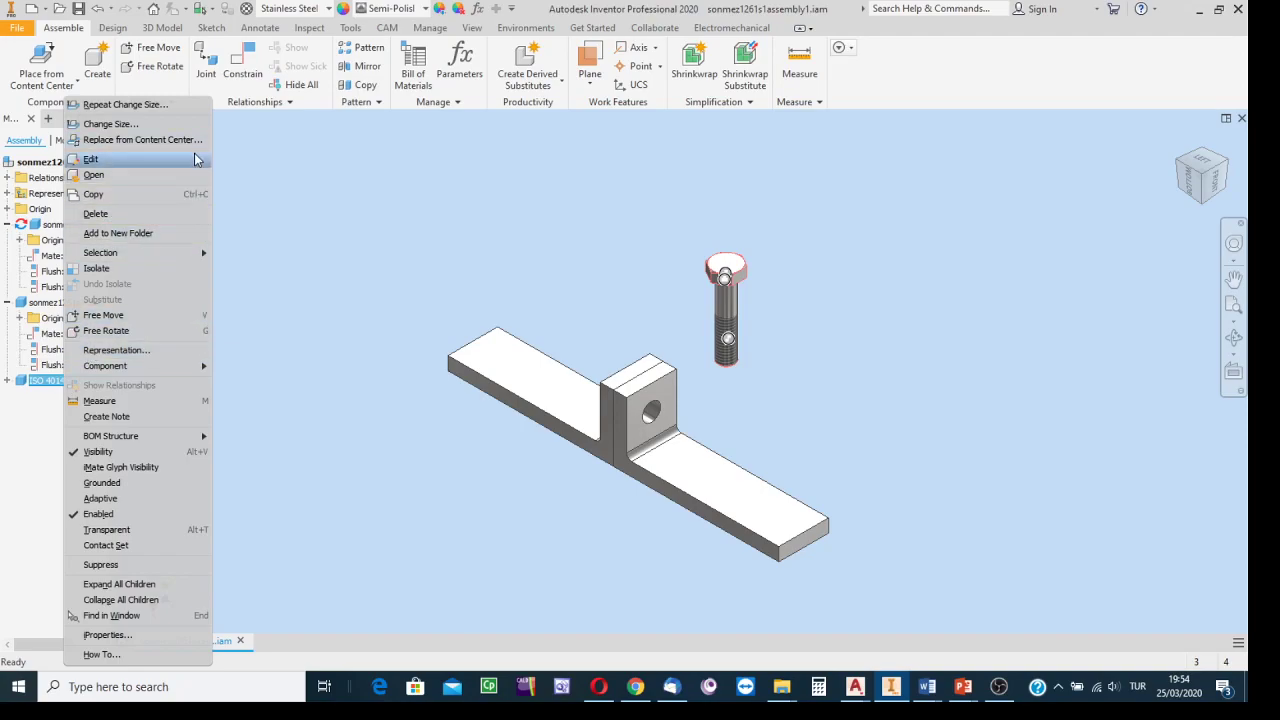
{"action": "left_click", "coordinate": [129, 141]}
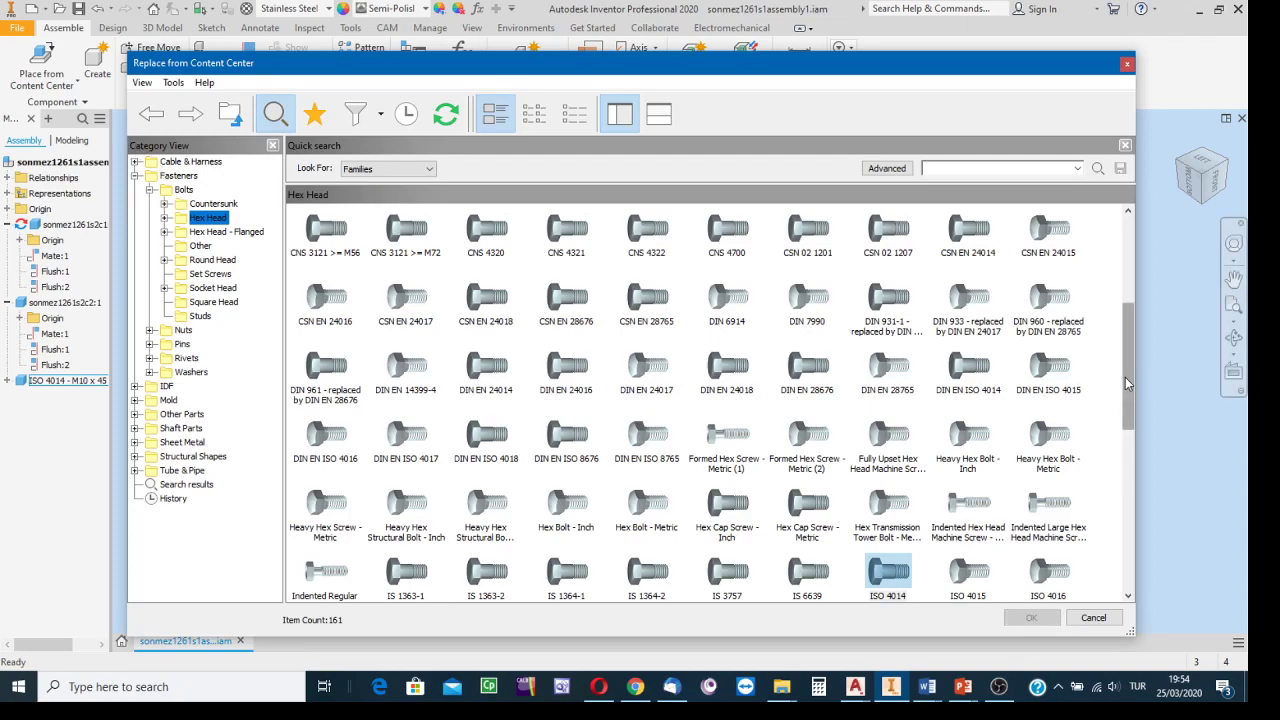
{"action": "left_click_drag", "start_coordinate": [1128, 386], "coordinate": [1127, 447]}
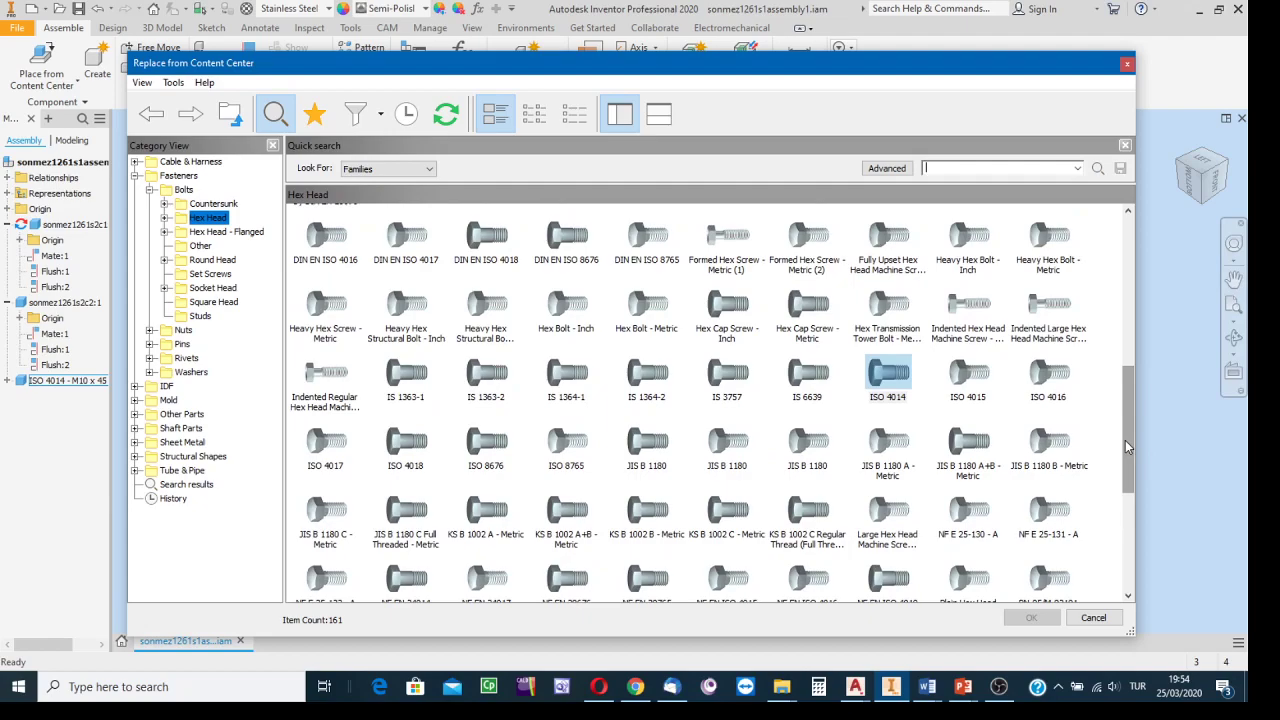
{"action": "left_click", "coordinate": [1093, 617]}
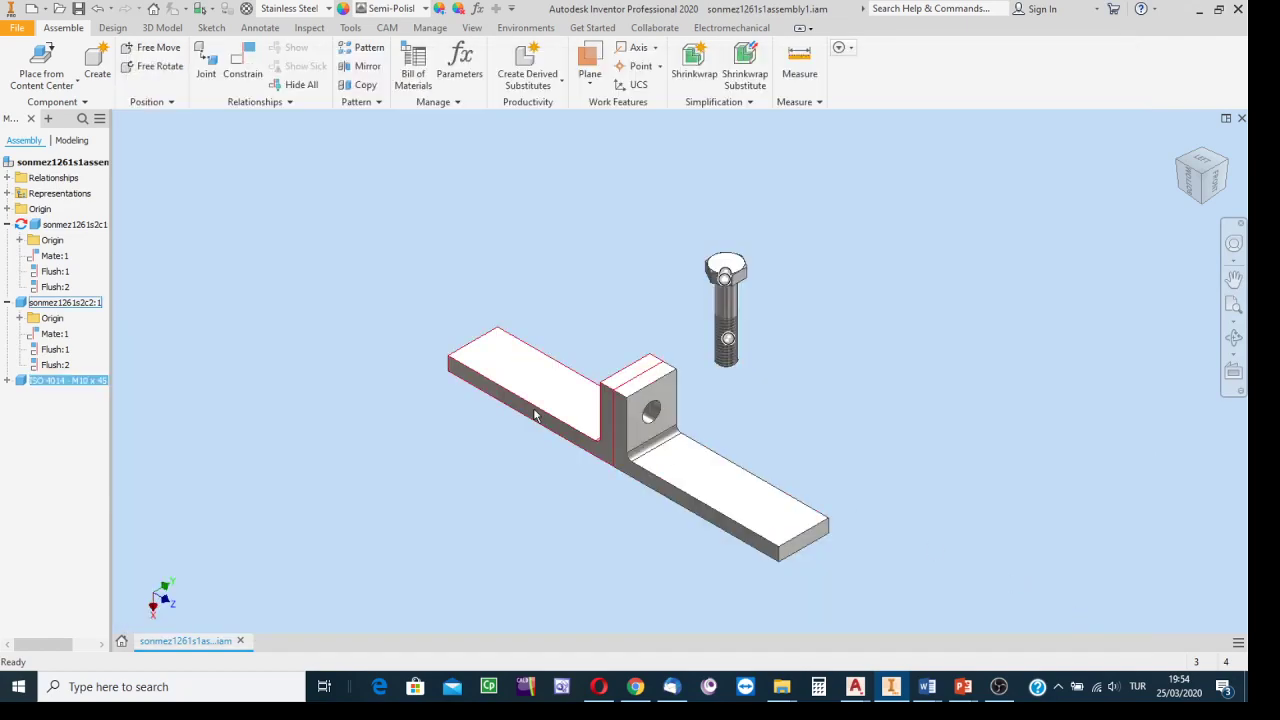
{"action": "right_click", "coordinate": [75, 384]}
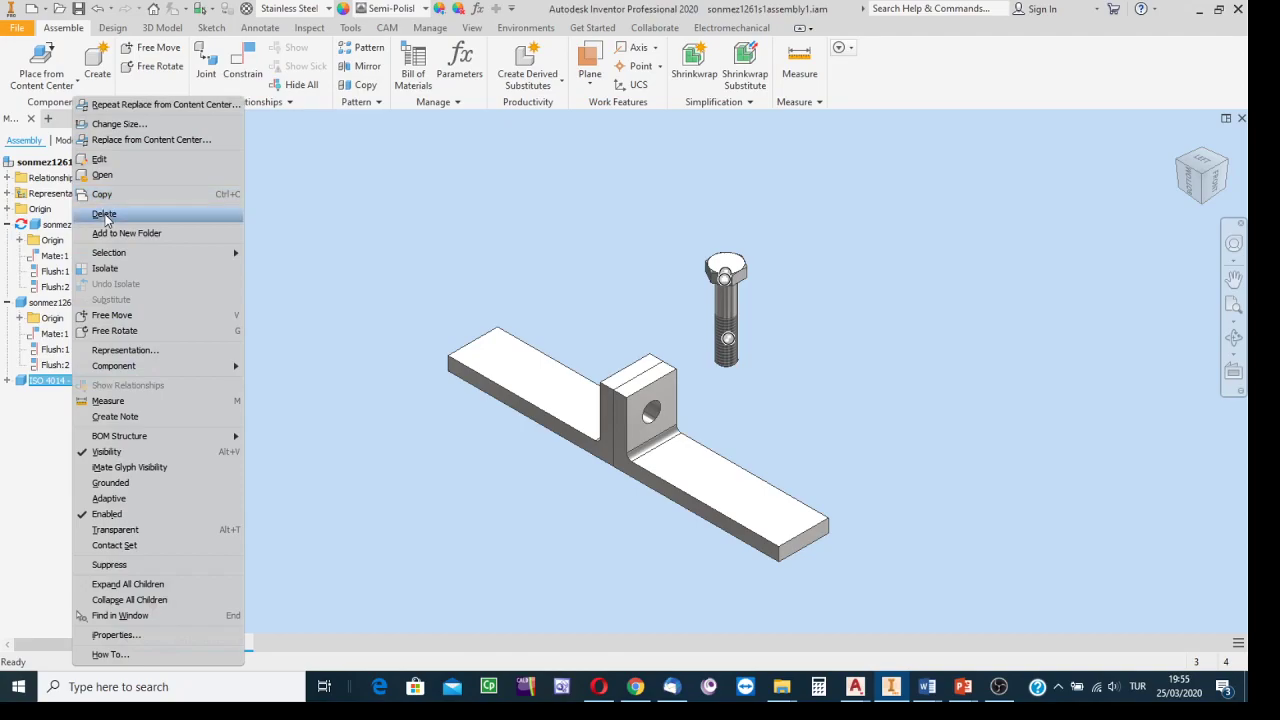
{"action": "left_click", "coordinate": [128, 140]}
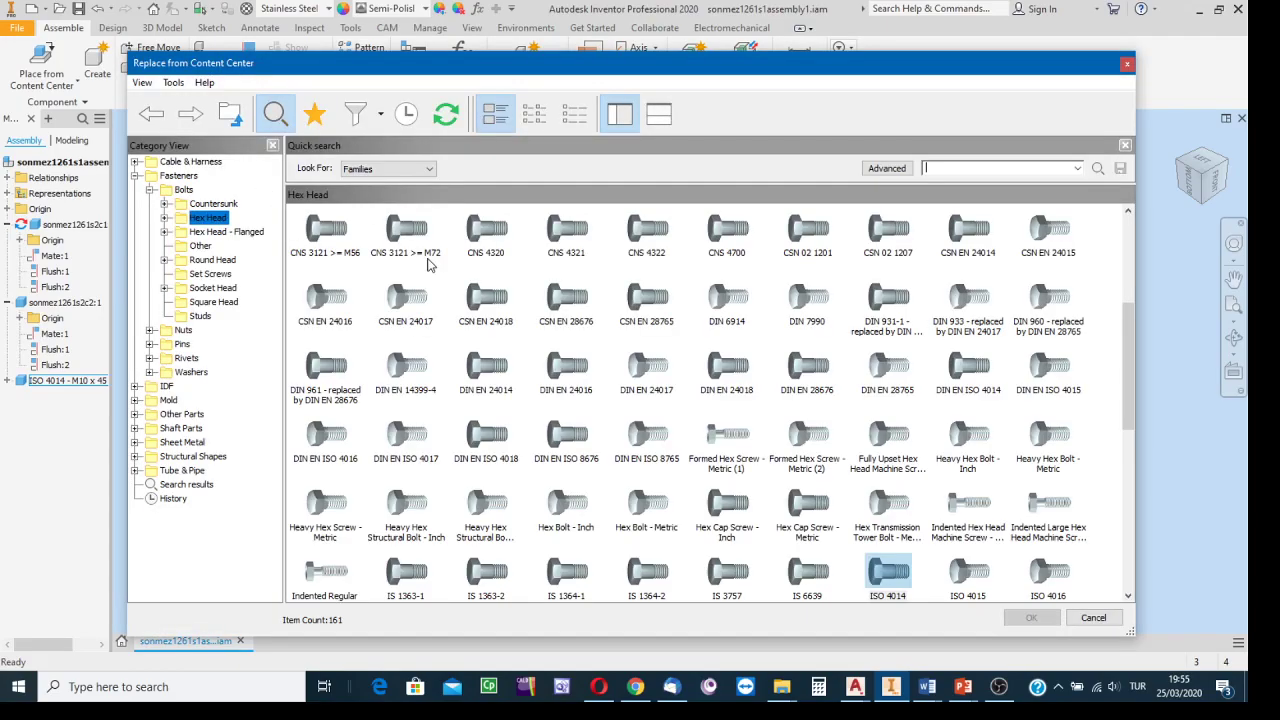
{"action": "scroll", "coordinate": [970, 480], "scroll_direction": "down", "scroll_amount": 1}
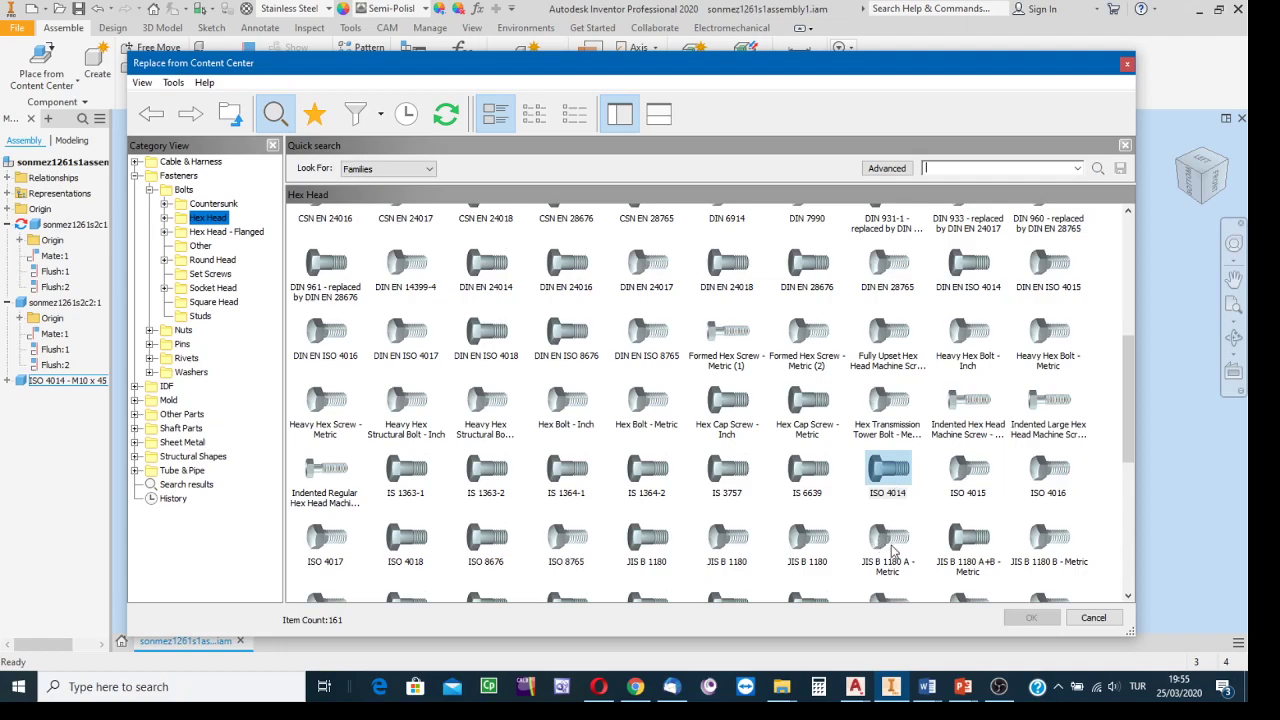
{"action": "left_click", "coordinate": [968, 467]}
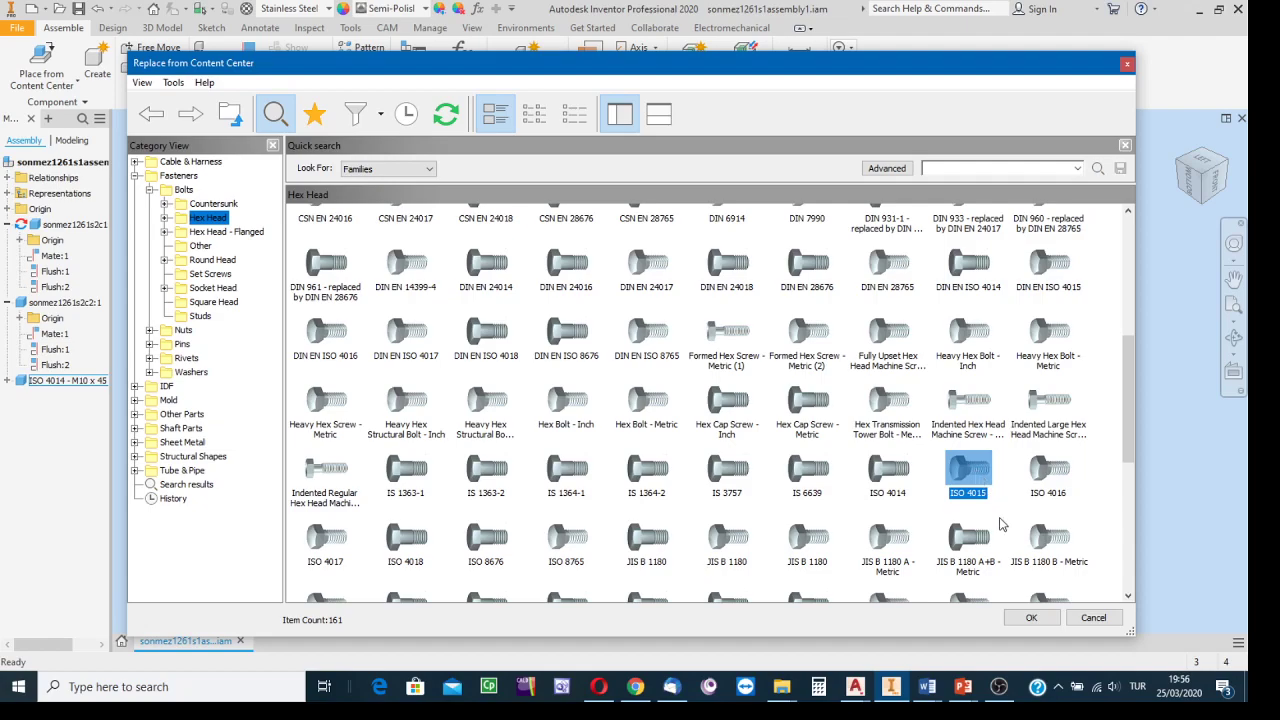
{"action": "left_click", "coordinate": [1030, 618]}
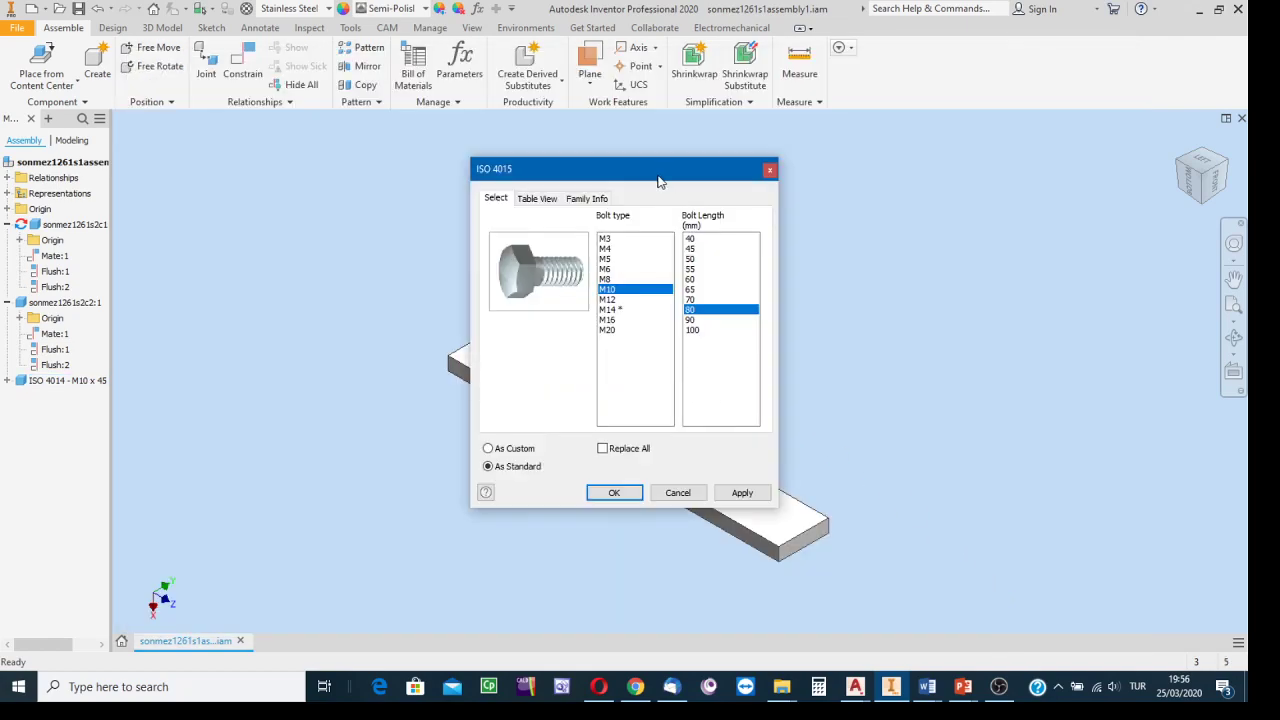
{"action": "left_click_drag", "start_coordinate": [640, 172], "coordinate": [357, 155]}
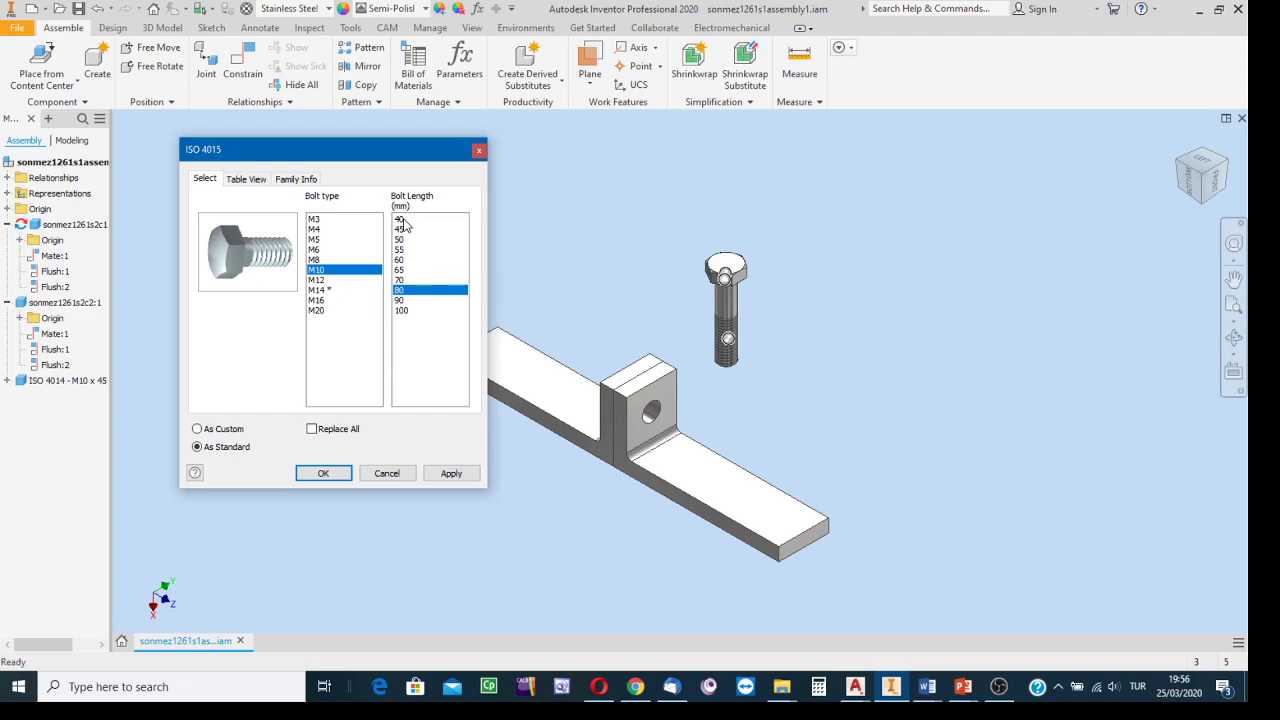
{"action": "left_click", "coordinate": [479, 151]}
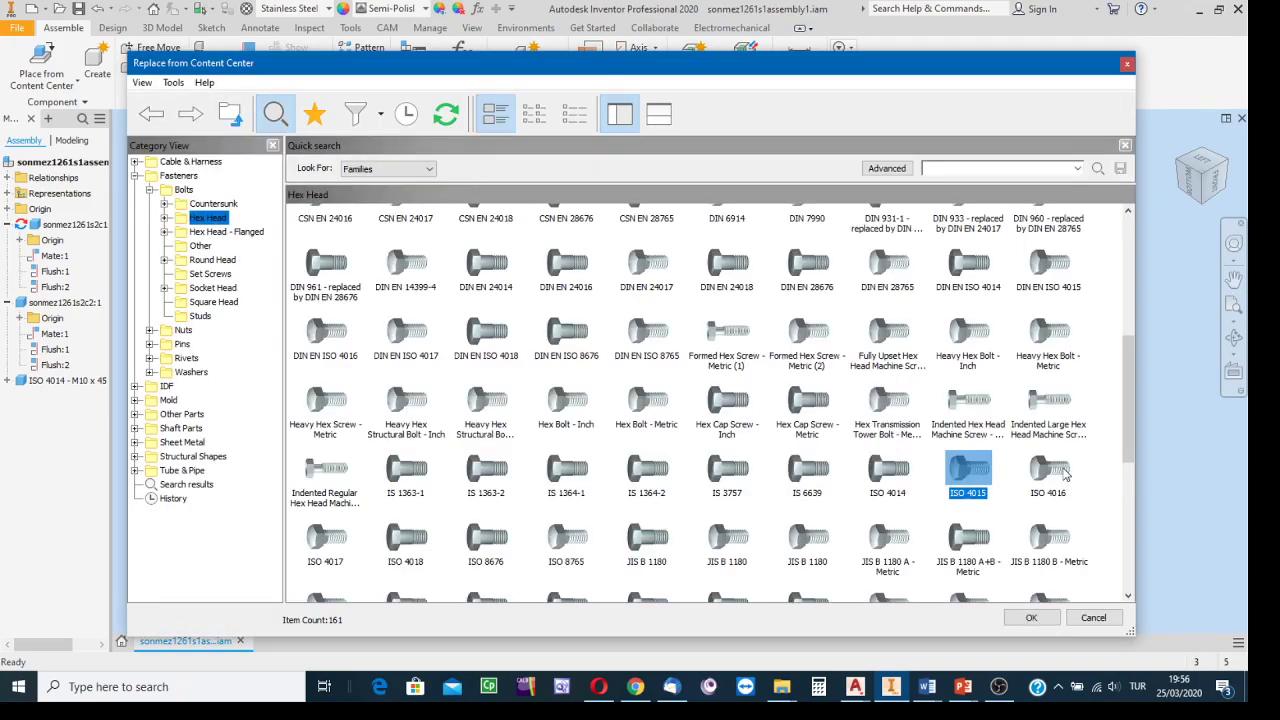
{"action": "left_click", "coordinate": [1049, 471]}
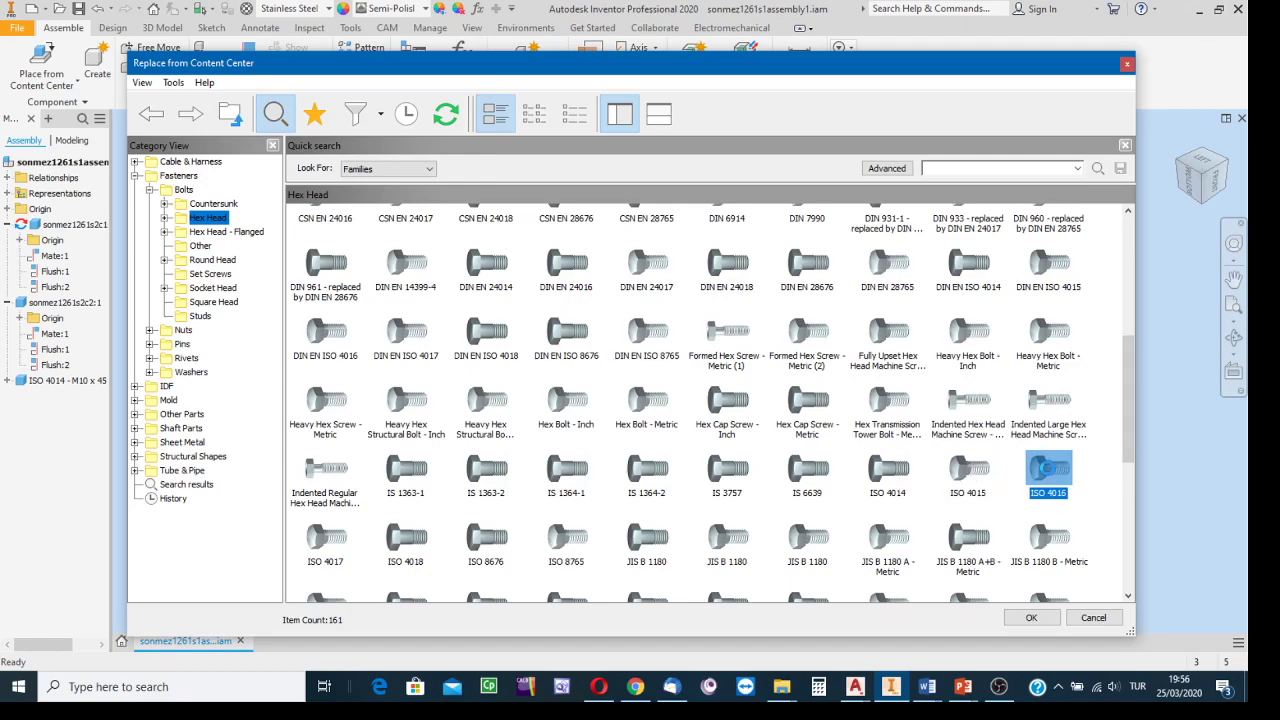
{"action": "double_click", "coordinate": [1049, 466]}
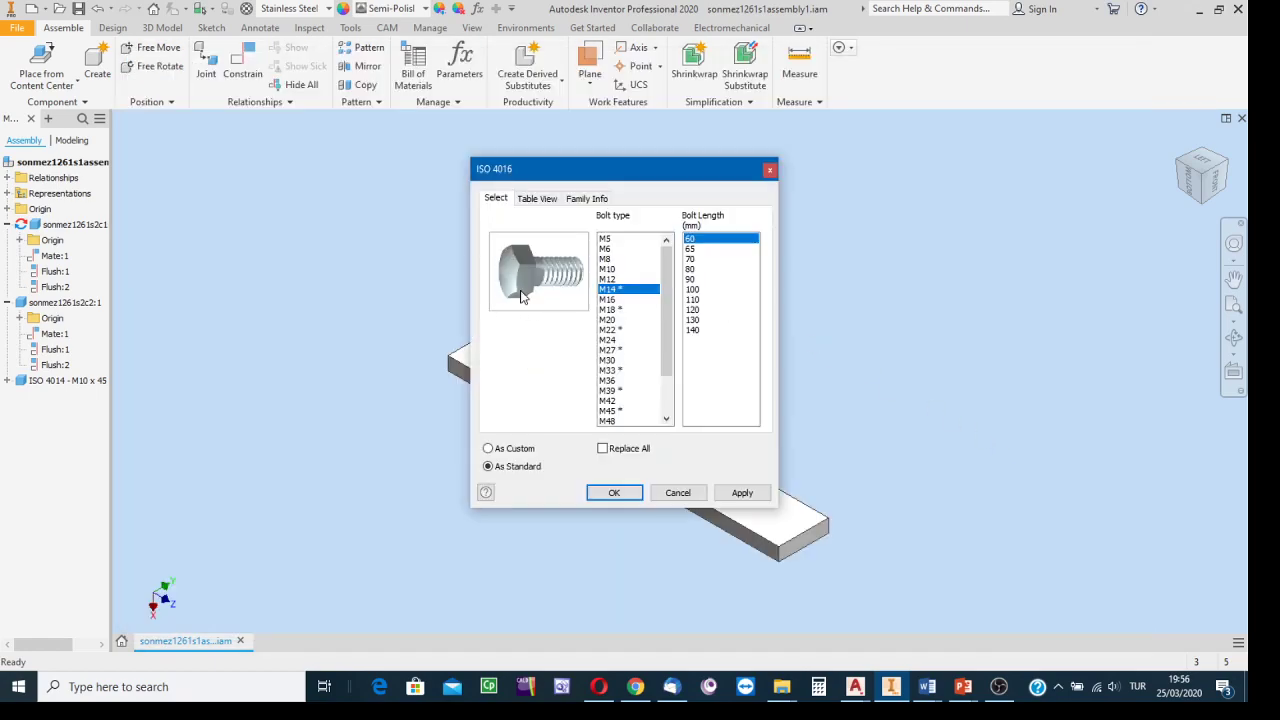
{"action": "left_click_drag", "start_coordinate": [698, 183], "coordinate": [440, 159]}
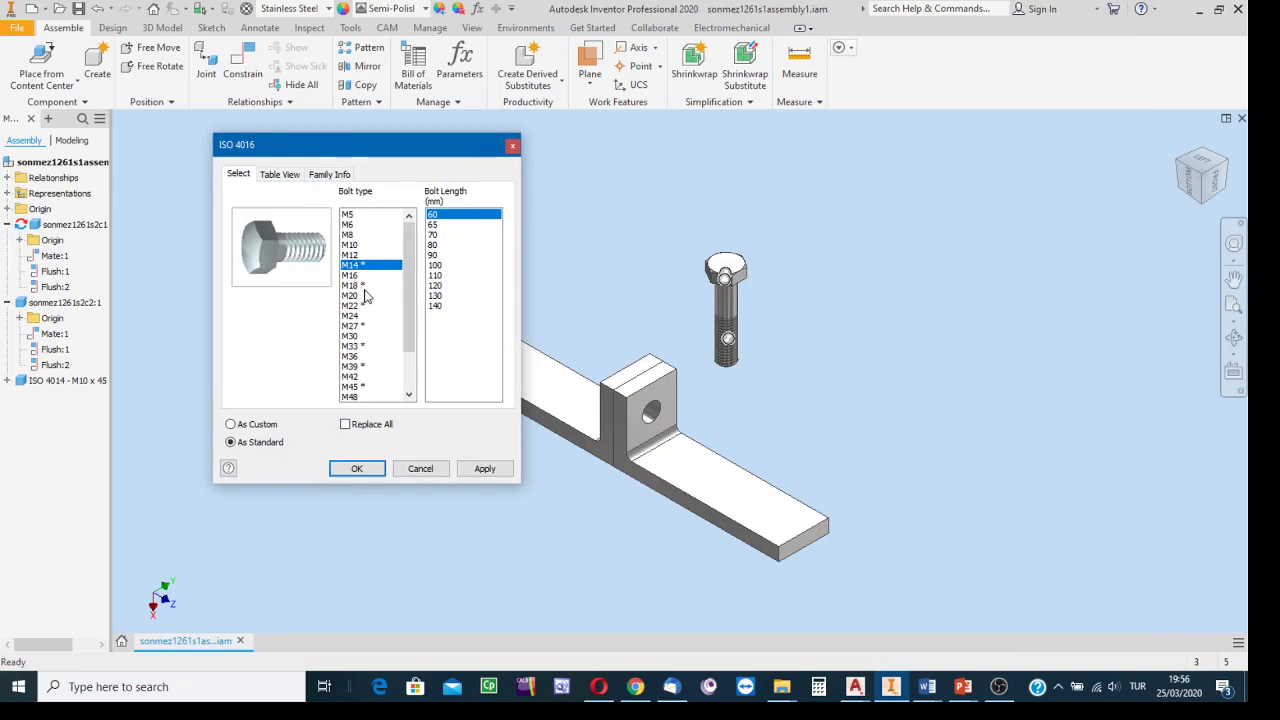
{"action": "left_click", "coordinate": [362, 245]}
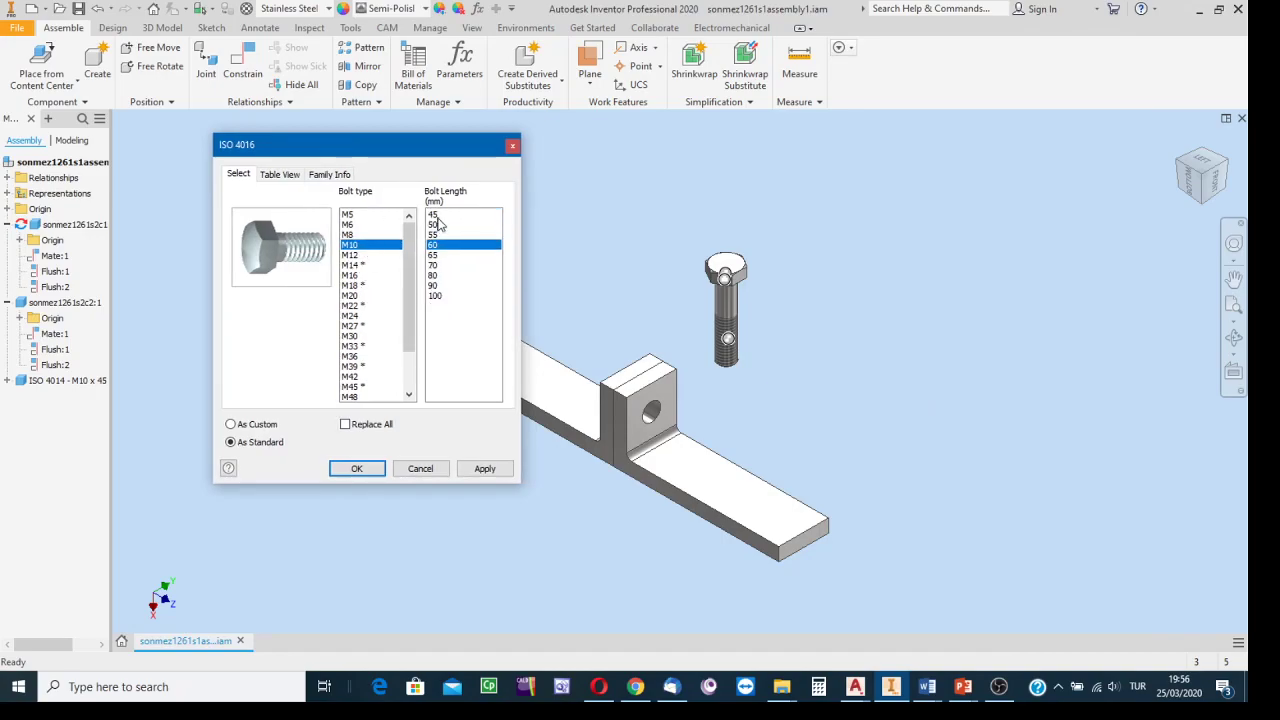
{"action": "left_click", "coordinate": [512, 146]}
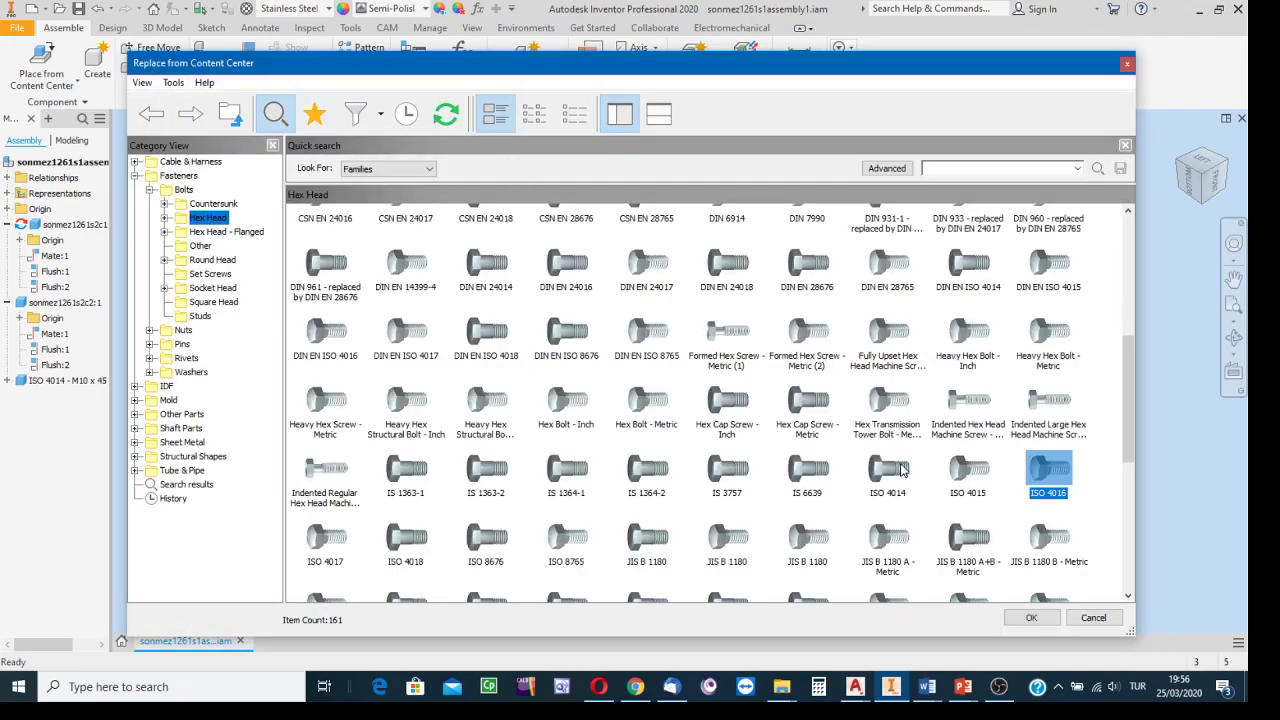
Pick ISO 4017 as the replacement bolt, with M10 thread and 35 mm length.
{"action": "double_click", "coordinate": [338, 545]}
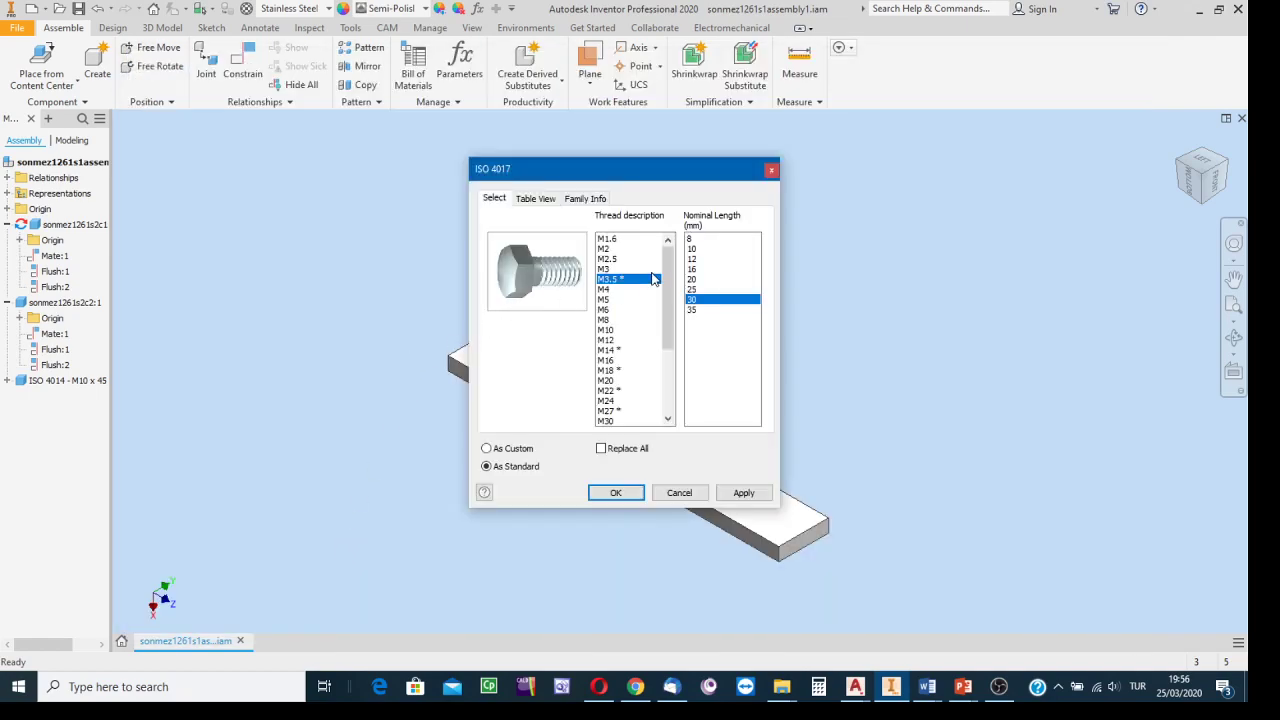
{"action": "left_click", "coordinate": [610, 330]}
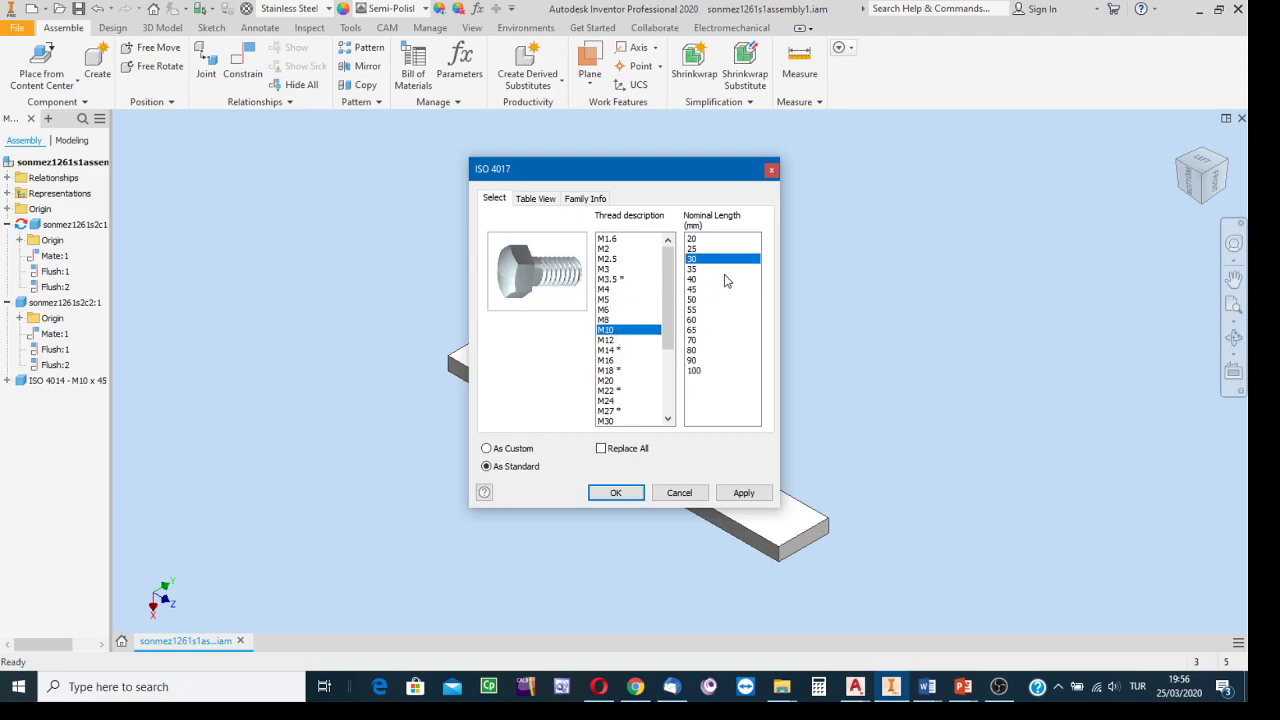
{"action": "left_click_drag", "start_coordinate": [649, 174], "coordinate": [921, 156]}
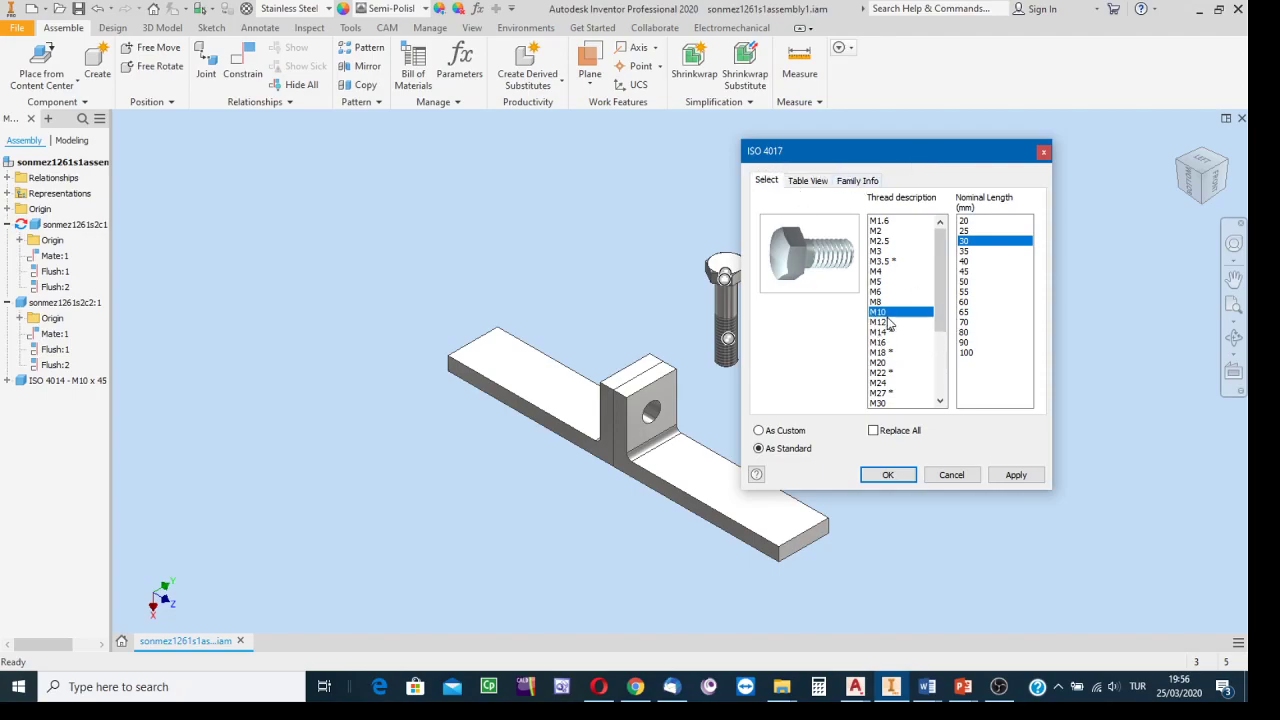
{"action": "left_click", "coordinate": [970, 221]}
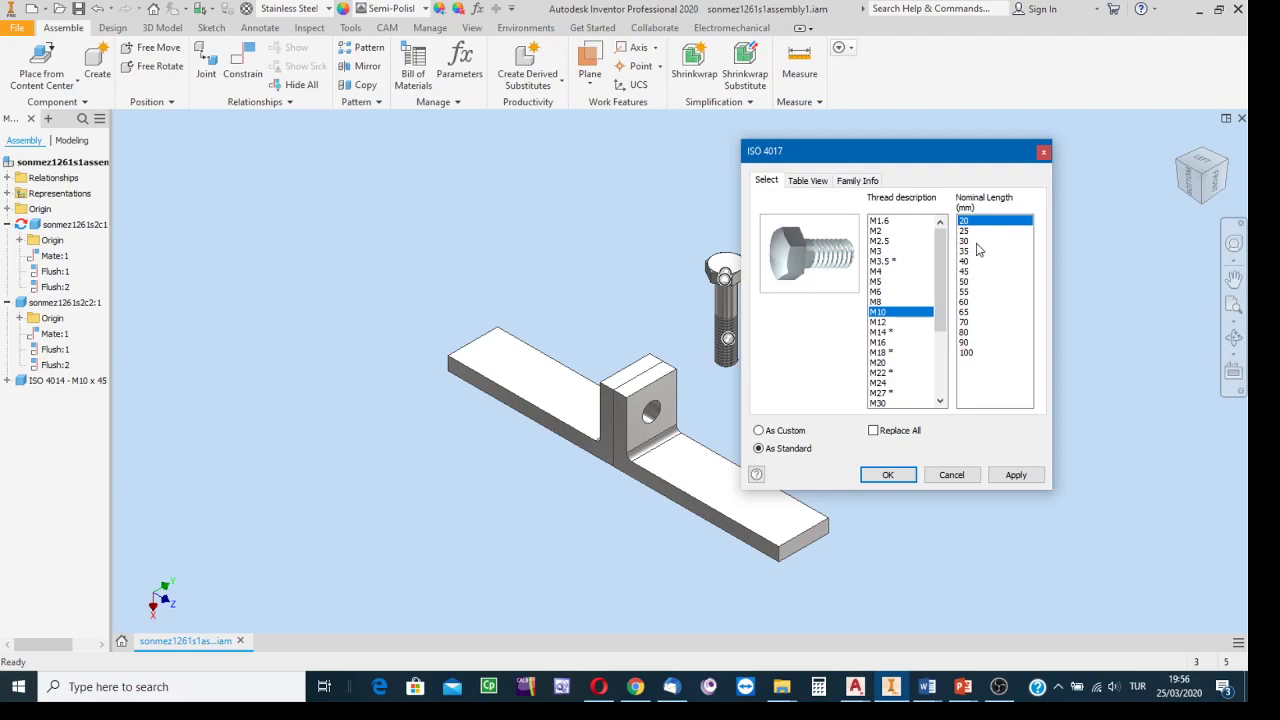
{"action": "left_click", "coordinate": [974, 253]}
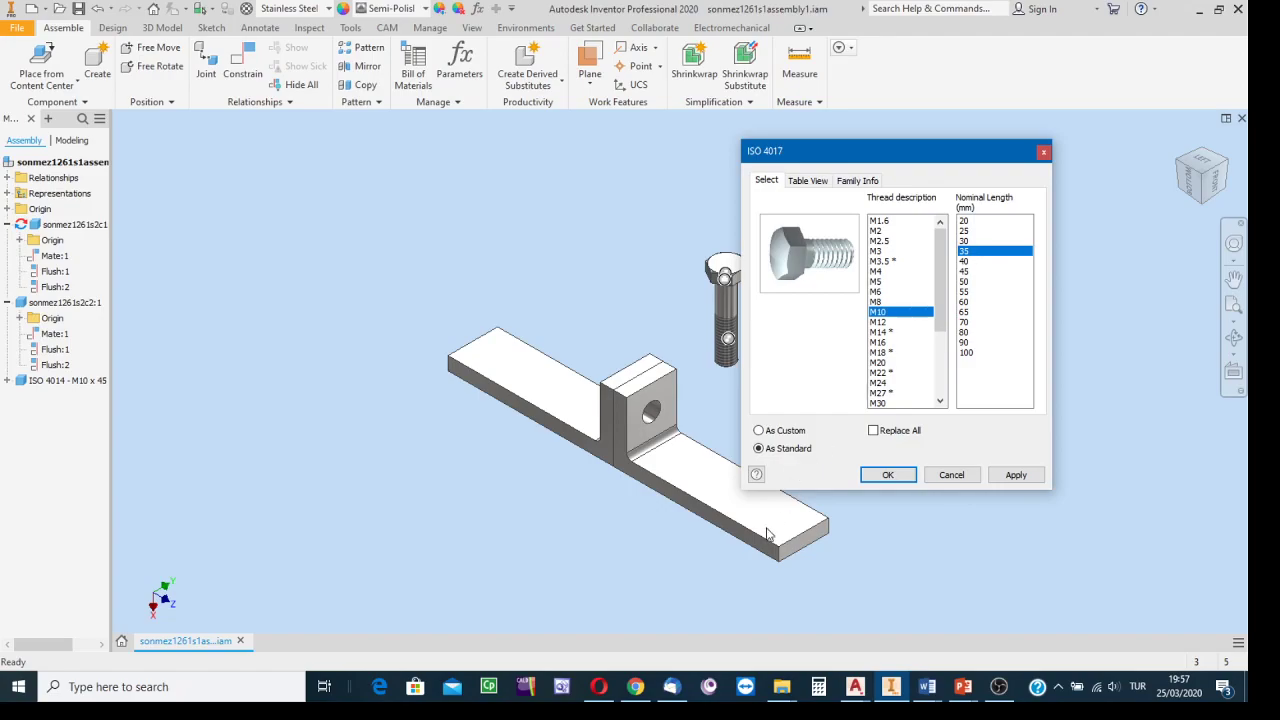
Keep the bolt As Standard, confirm, and accept the replacement warnings.
{"action": "left_click", "coordinate": [759, 449]}
{"action": "left_click", "coordinate": [890, 476]}
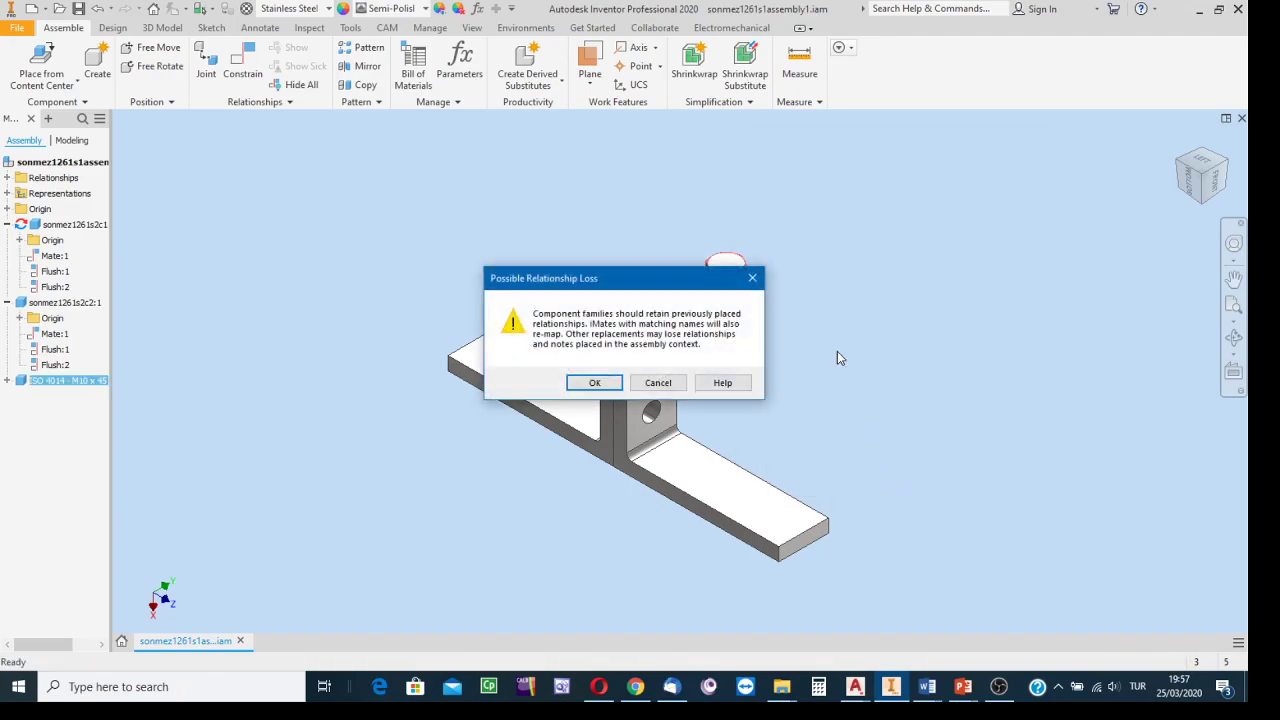
{"action": "left_click", "coordinate": [601, 386]}
{"action": "left_click", "coordinate": [535, 376]}
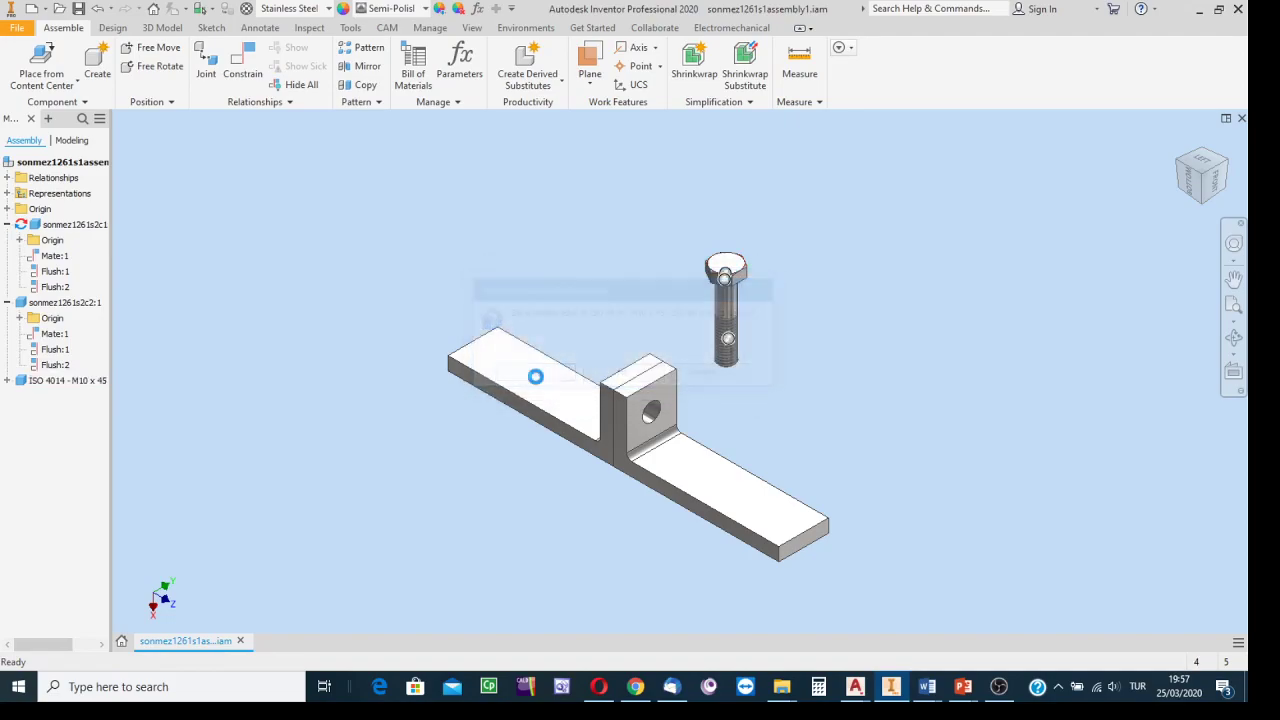
{"action": "scroll", "coordinate": [734, 315], "scroll_direction": "down", "scroll_amount": 5}
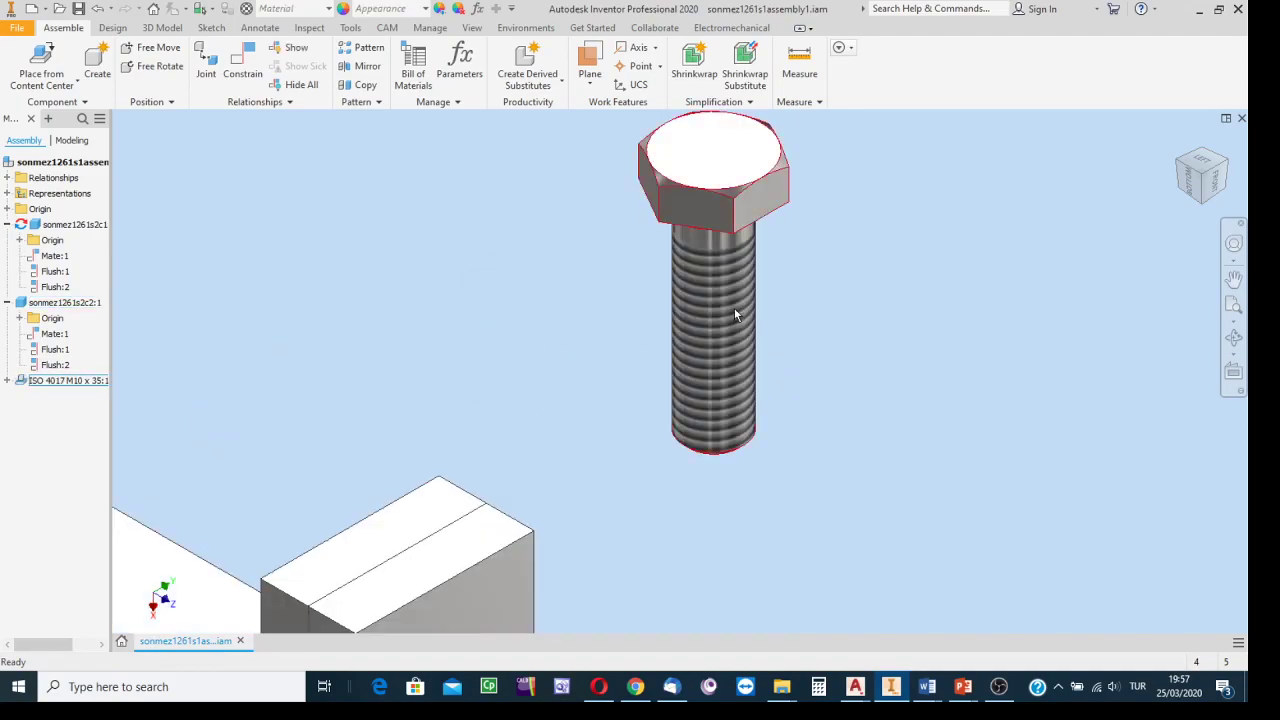
{"action": "scroll", "coordinate": [734, 314], "scroll_direction": "up", "scroll_amount": 4}
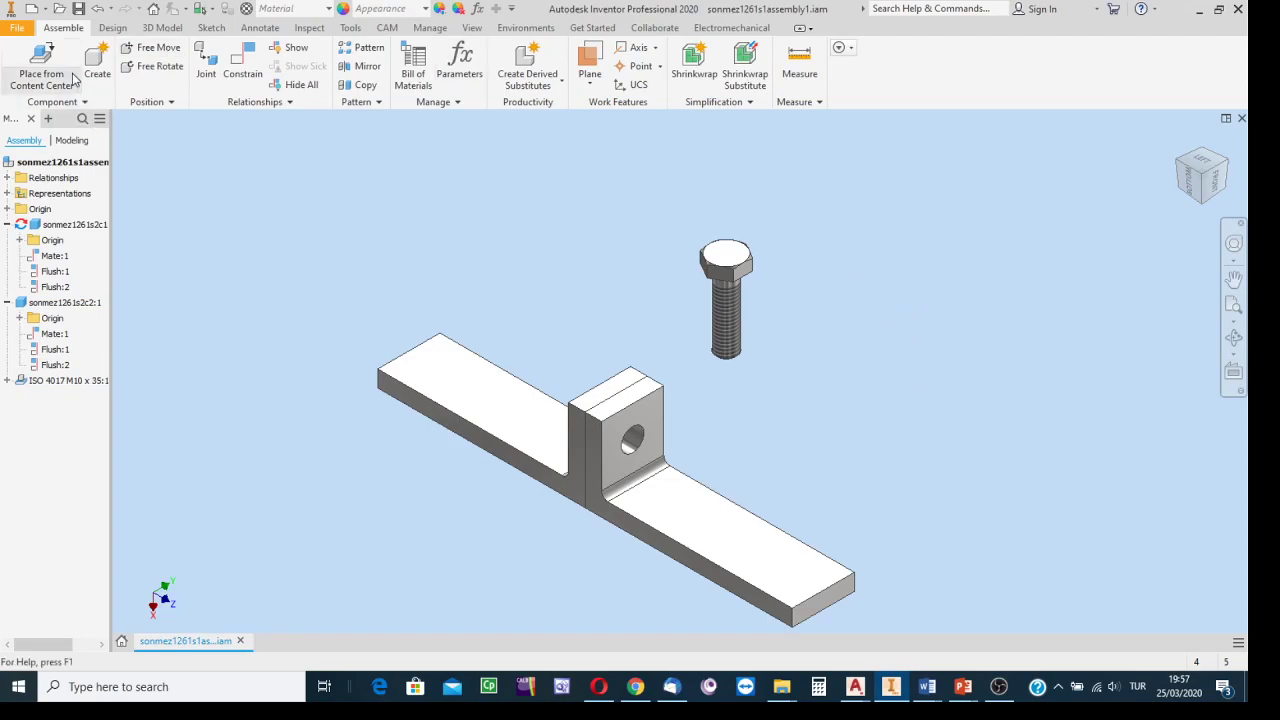
In the Content Center, browse Fasteners > Nuts > Hex and select the ISO 4032 nut family.
{"action": "left_click", "coordinate": [38, 62]}
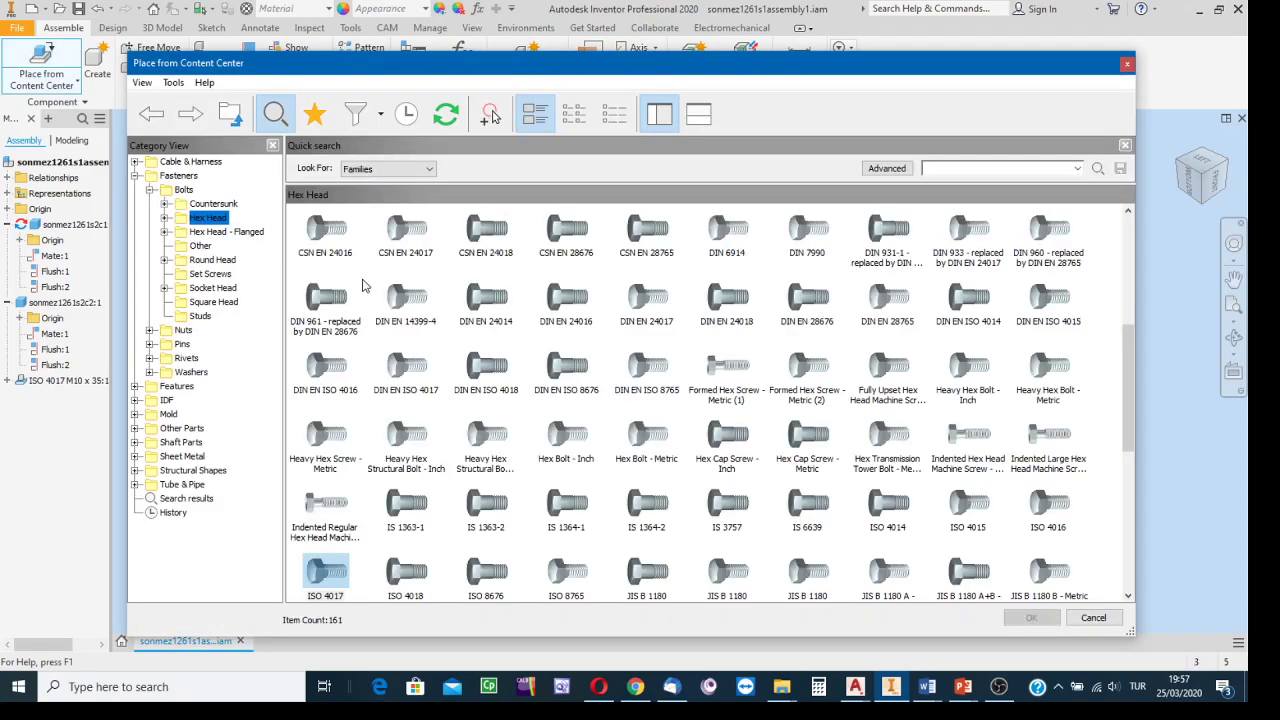
{"action": "left_click", "coordinate": [172, 175]}
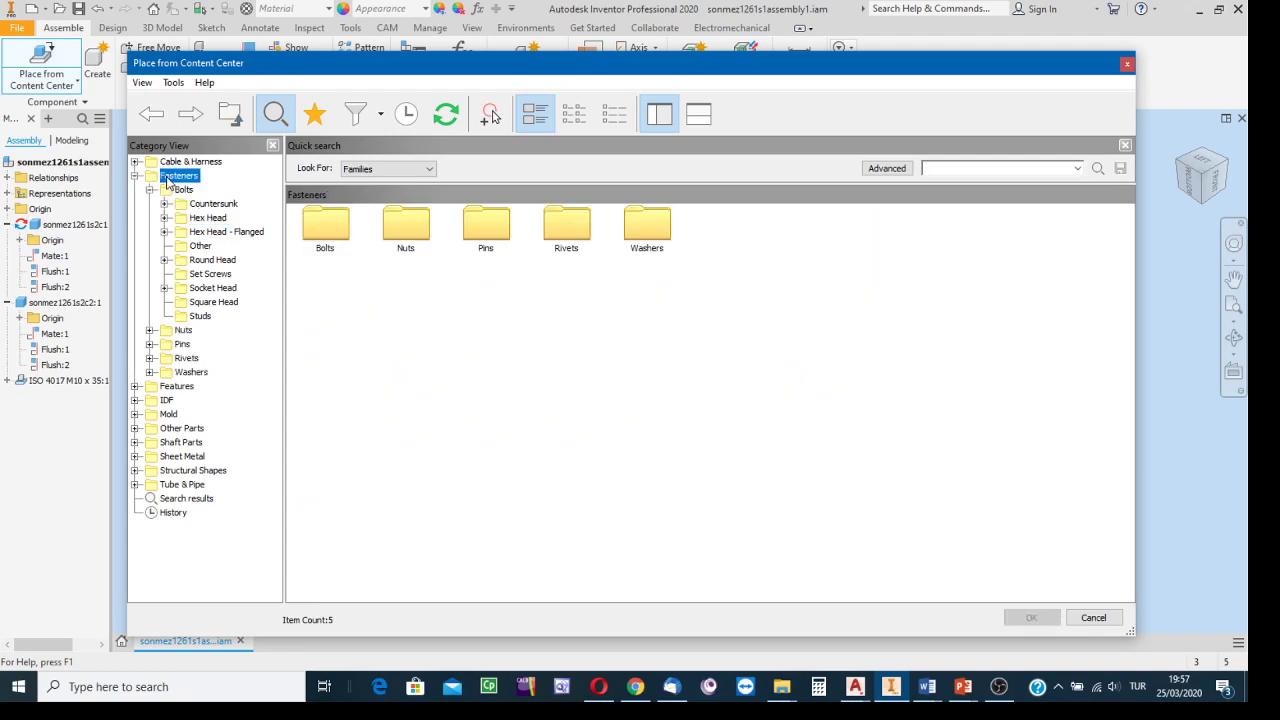
{"action": "double_click", "coordinate": [405, 228]}
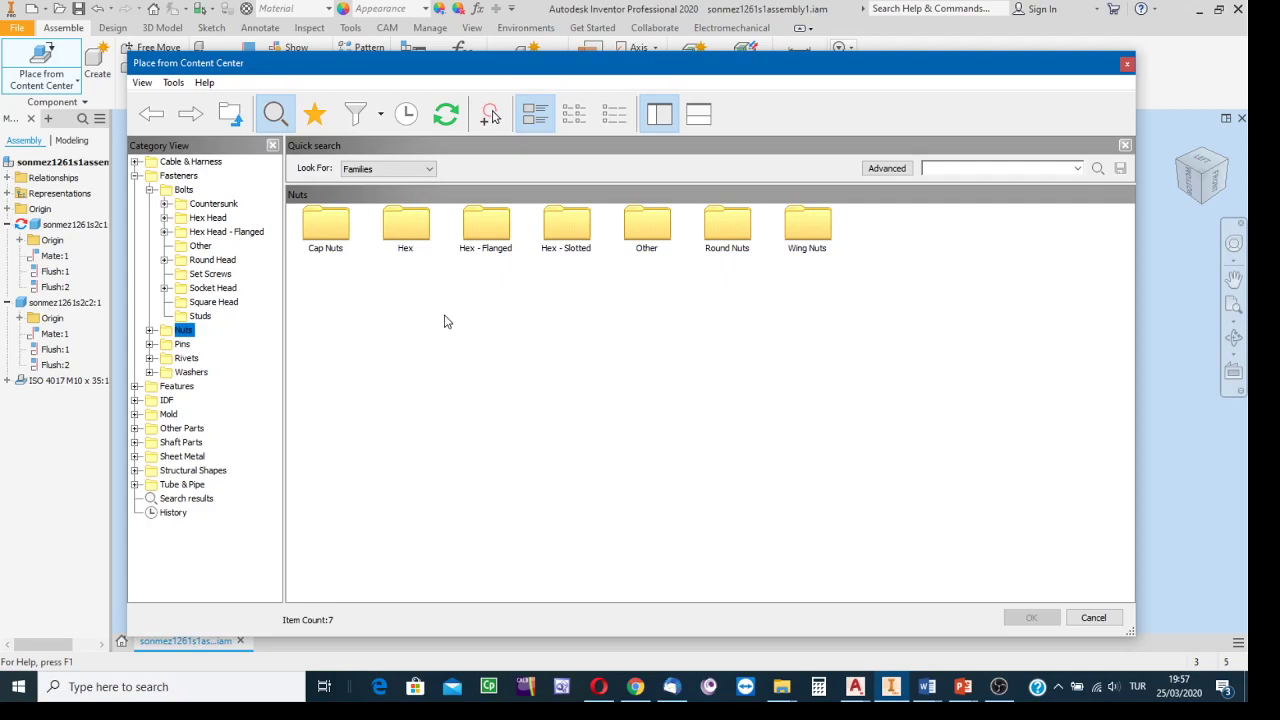
{"action": "double_click", "coordinate": [400, 235]}
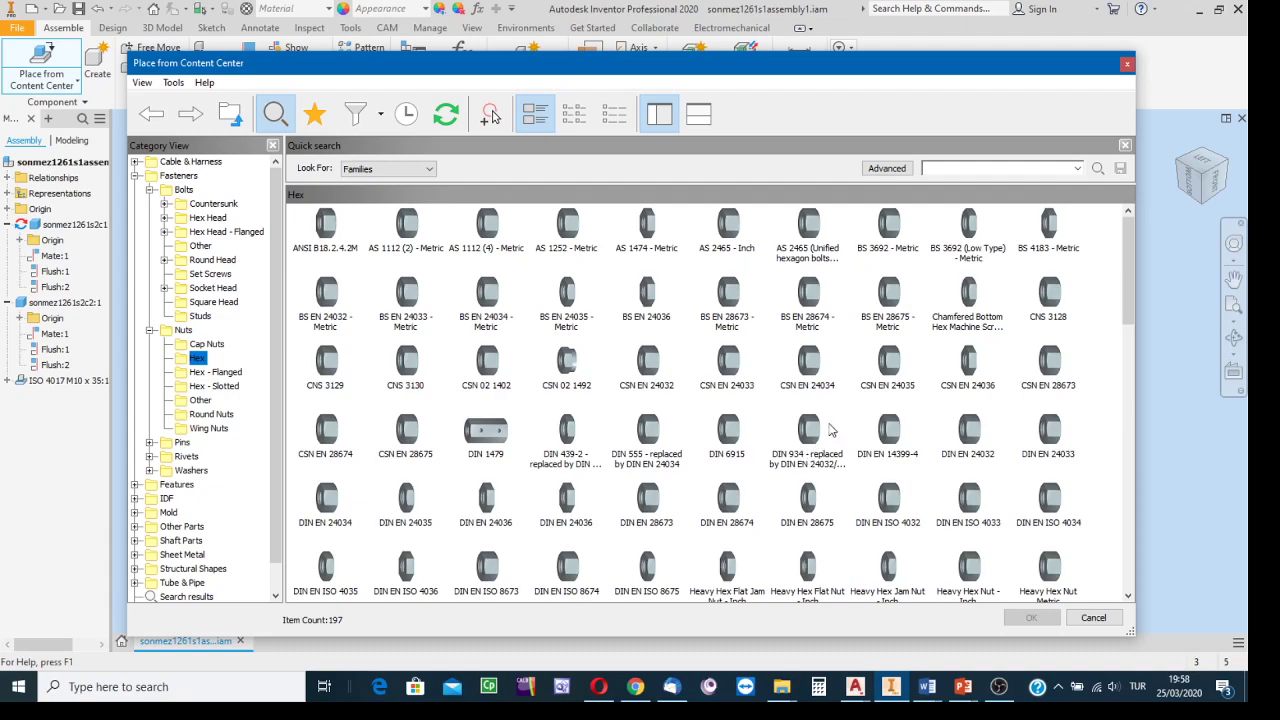
{"action": "scroll", "coordinate": [835, 425], "scroll_direction": "down", "scroll_amount": 1}
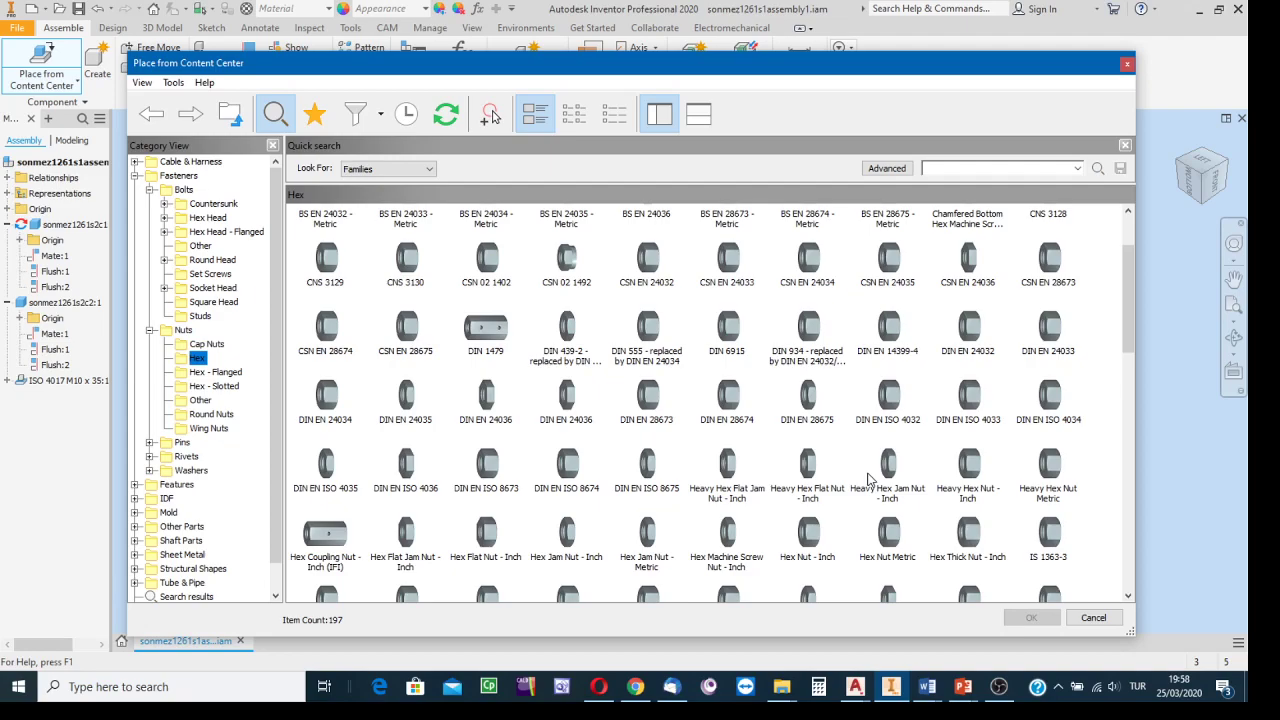
{"action": "scroll", "coordinate": [872, 476], "scroll_direction": "down", "scroll_amount": 2}
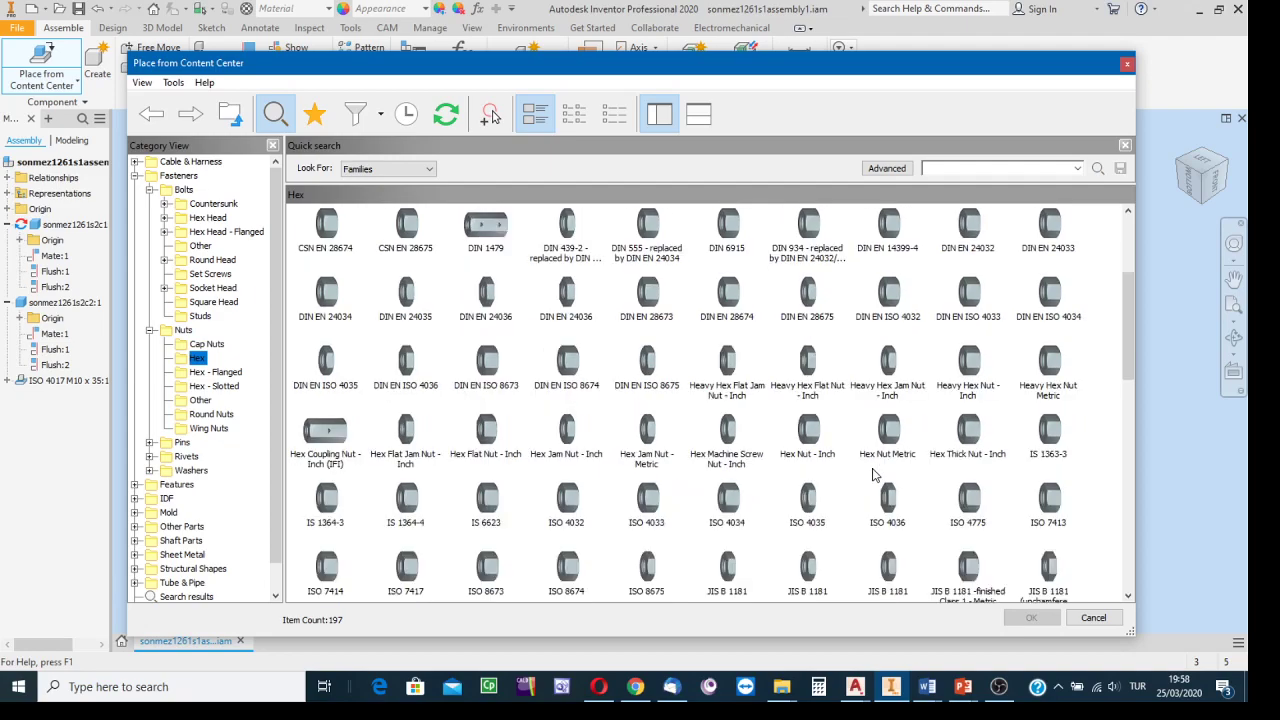
{"action": "scroll", "coordinate": [874, 480], "scroll_direction": "down", "scroll_amount": 2}
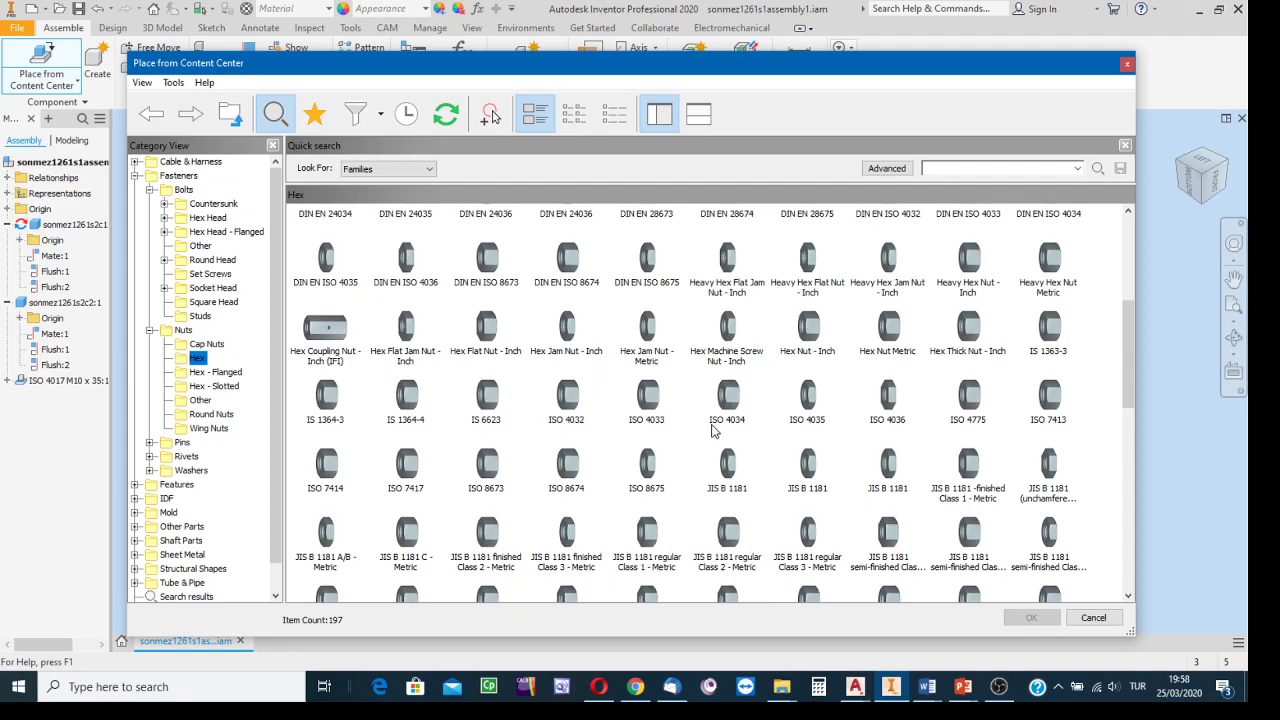
{"action": "left_click", "coordinate": [577, 400]}
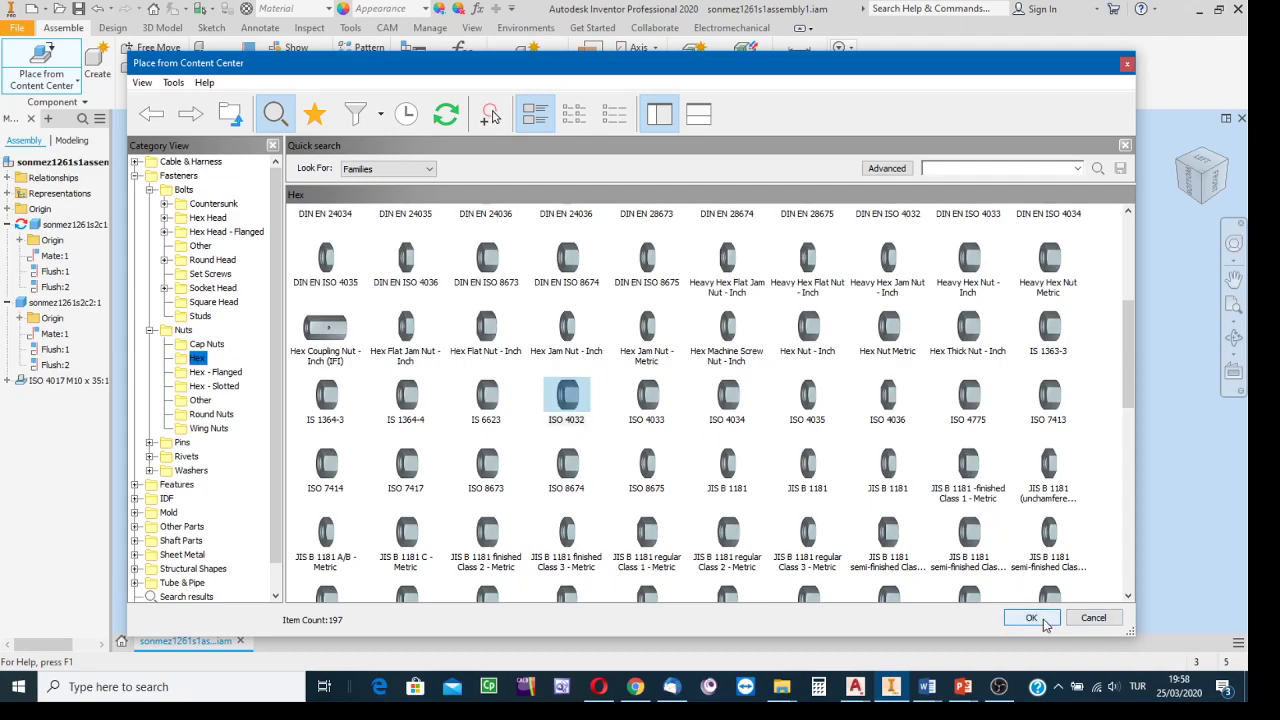
{"action": "left_click", "coordinate": [1047, 624]}
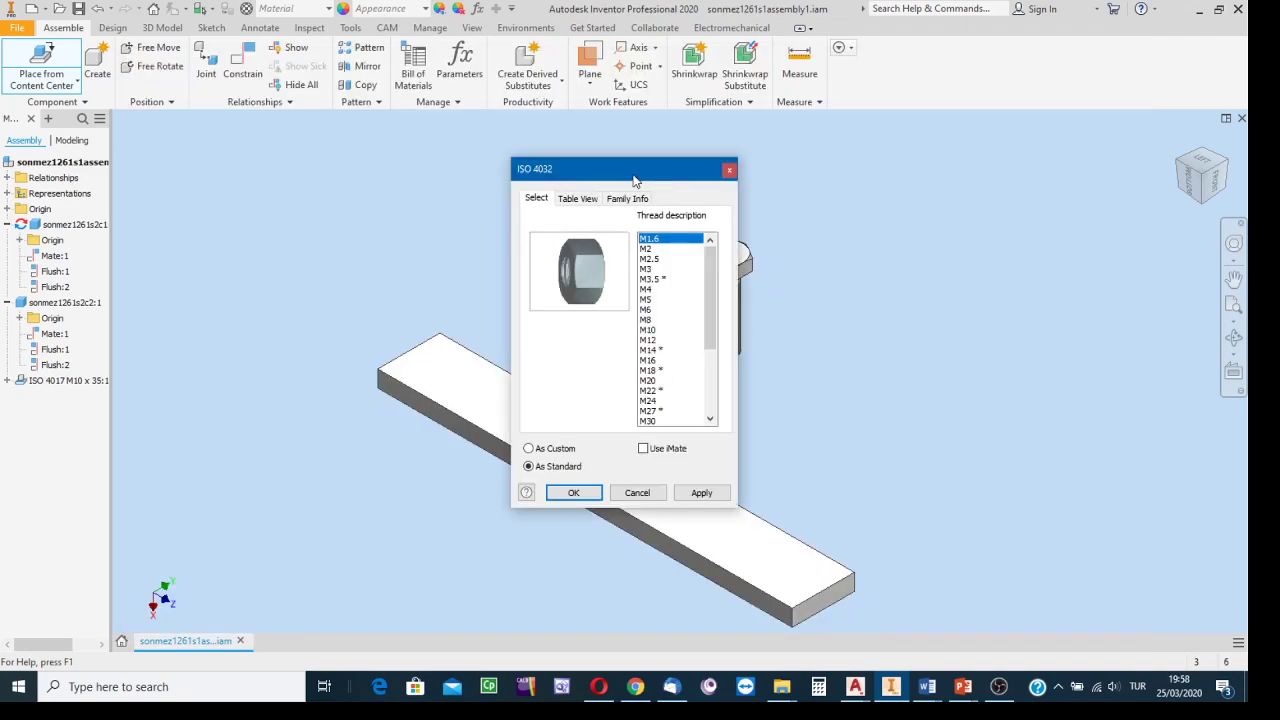
Choose M10 for the ISO 4032 nut and place a single nut beside the bolt.
{"action": "left_click_drag", "start_coordinate": [634, 183], "coordinate": [960, 170]}
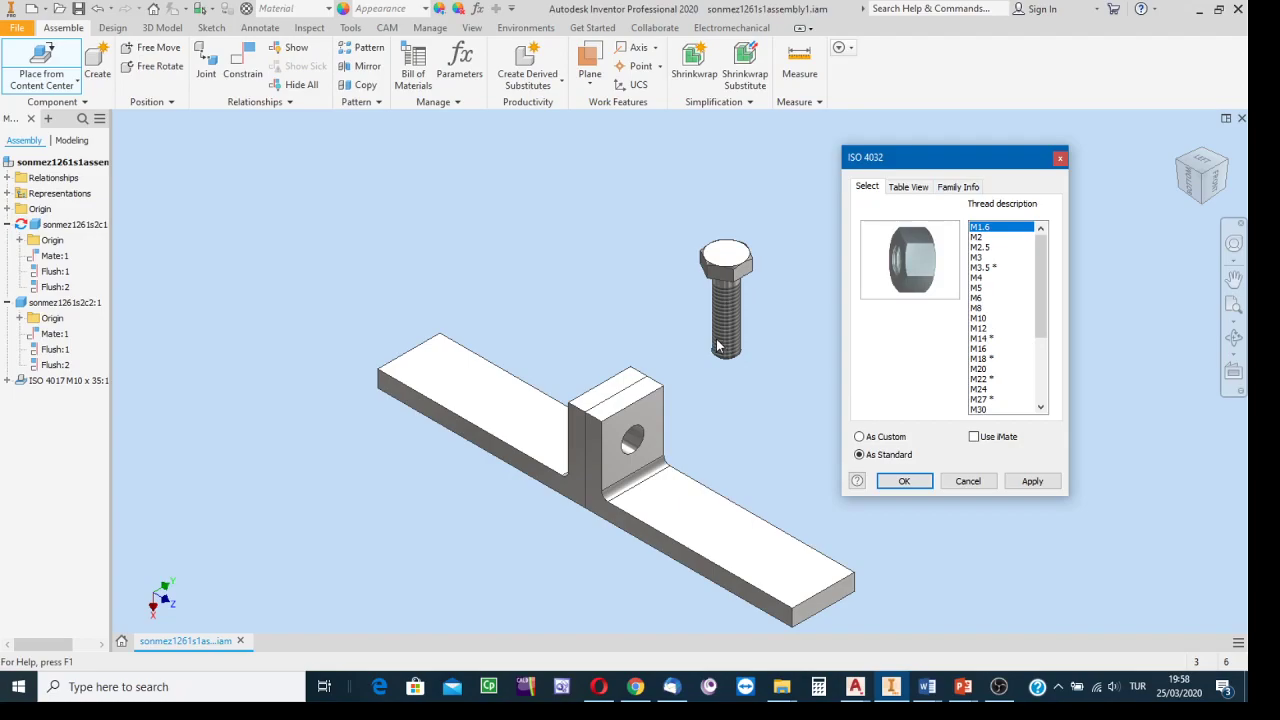
{"action": "left_click", "coordinate": [979, 320]}
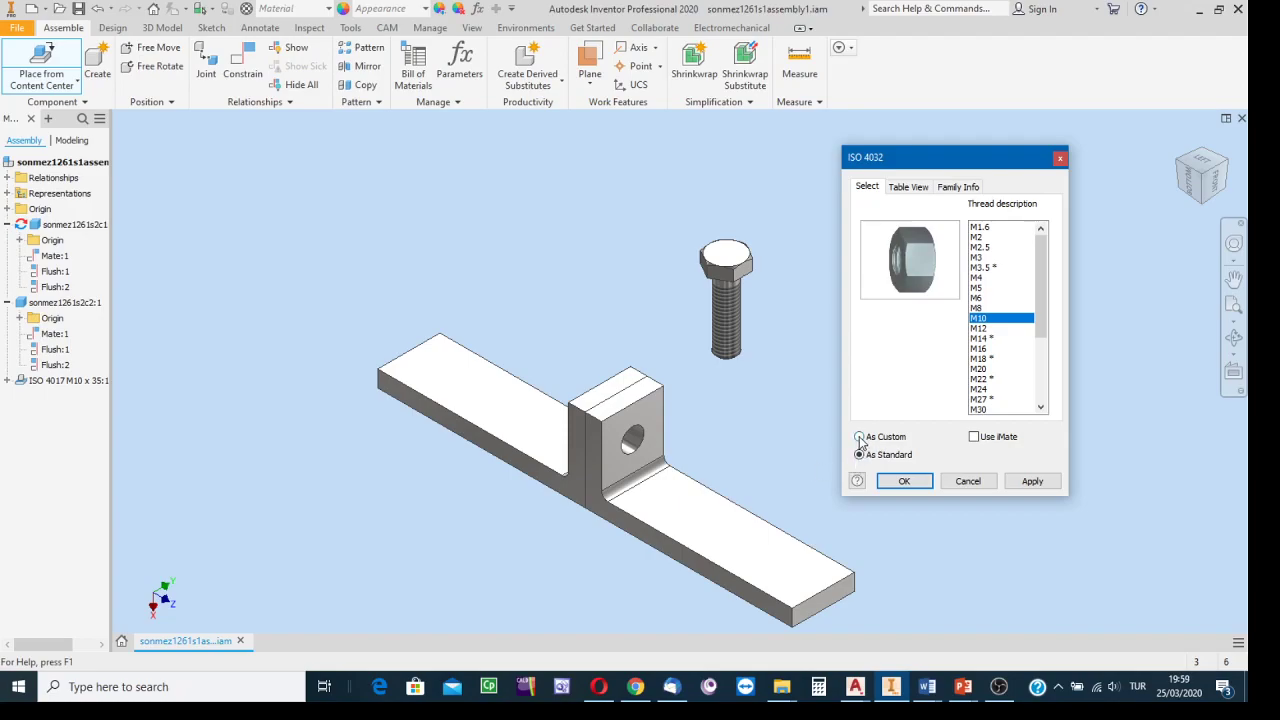
{"action": "left_click", "coordinate": [902, 482]}
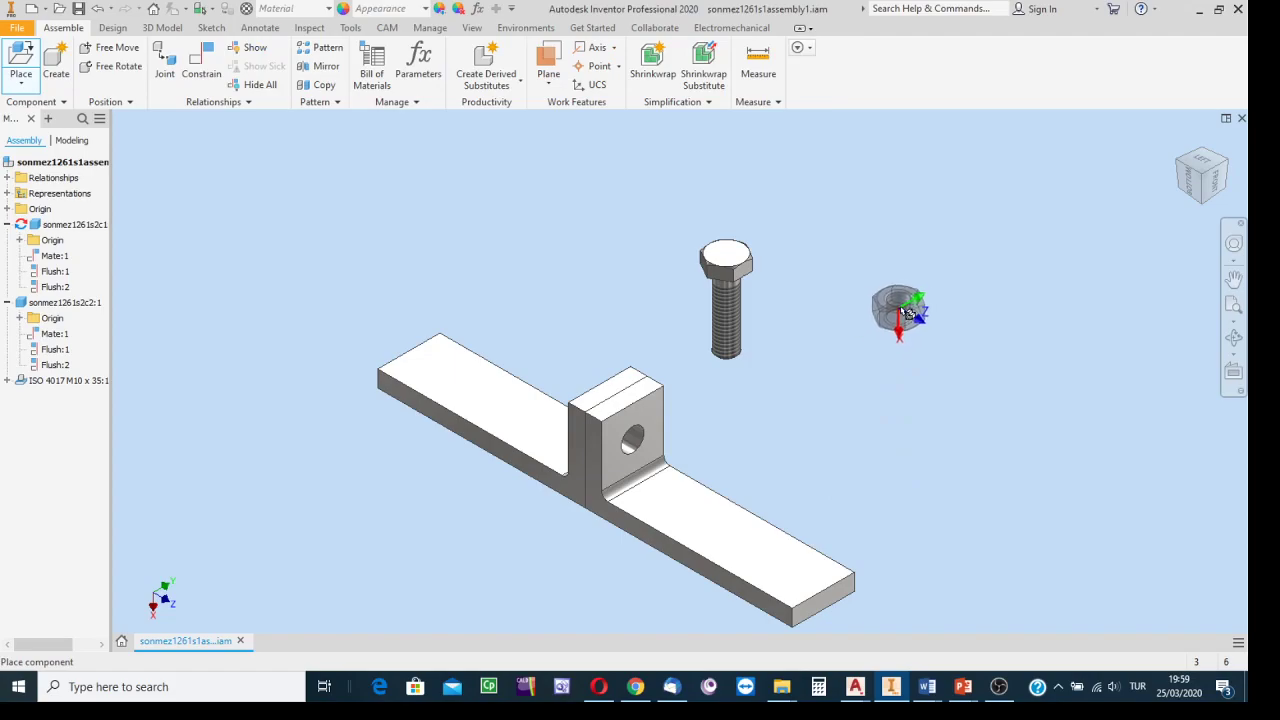
{"action": "left_click", "coordinate": [913, 300]}
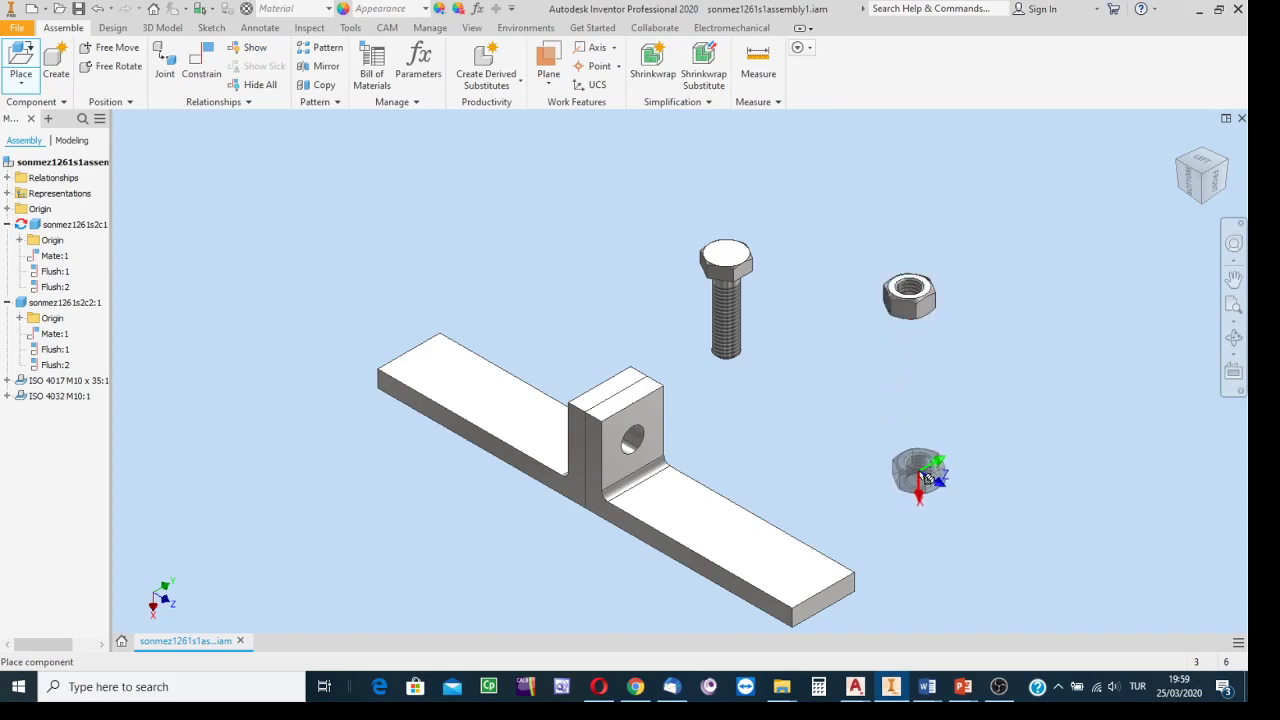
{"action": "key", "text": "Escape"}
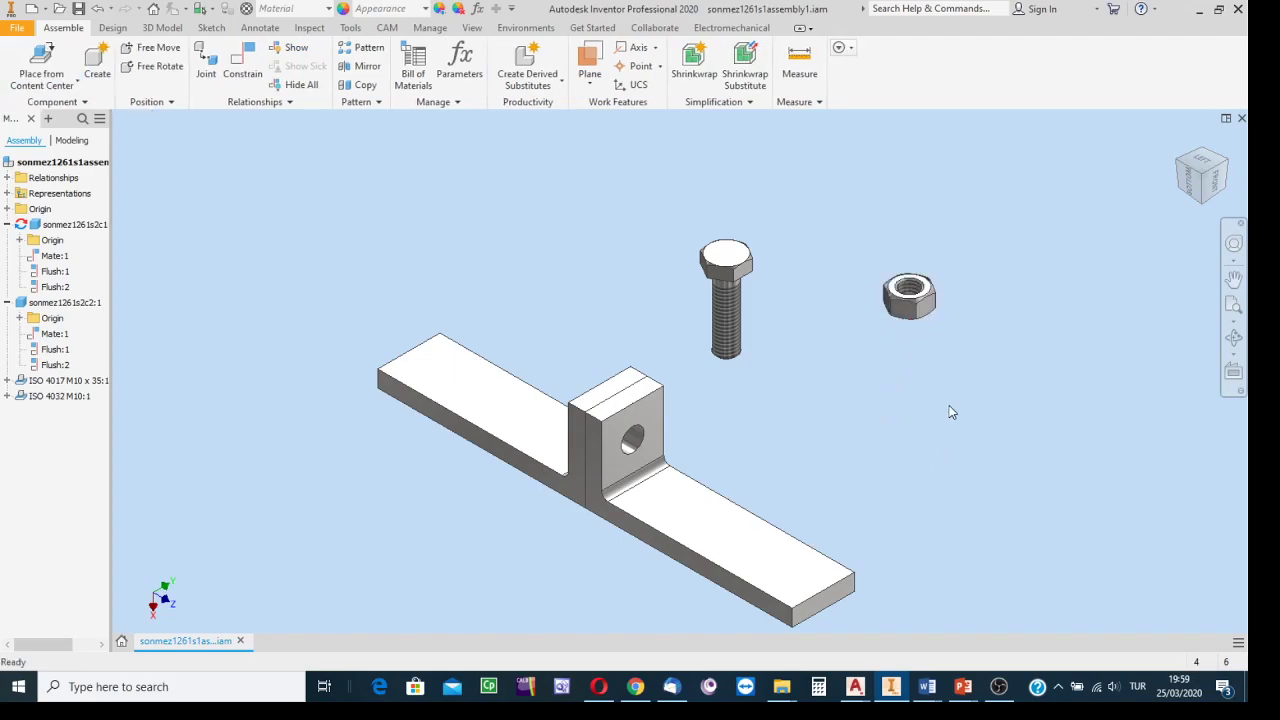
In the Content Center, browse Fasteners > Washers > Plain and select the ISO 7090 washer family.
{"action": "left_click", "coordinate": [45, 50]}
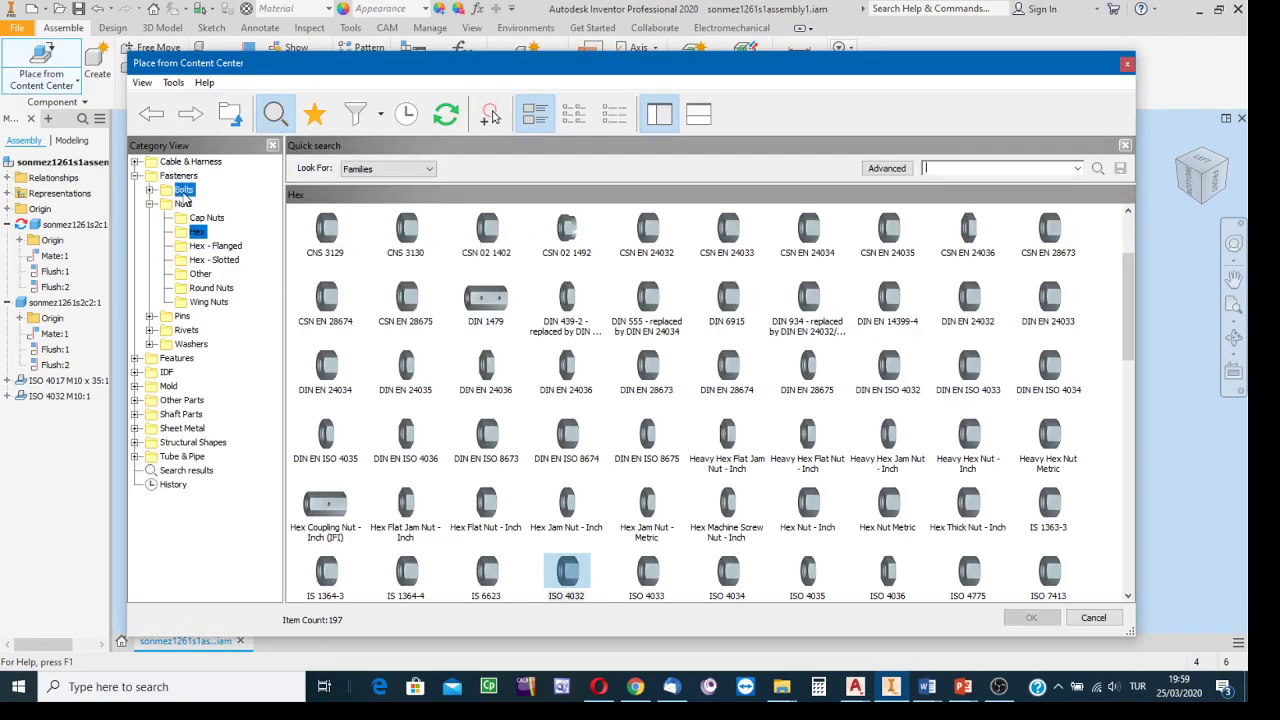
{"action": "left_click", "coordinate": [184, 190]}
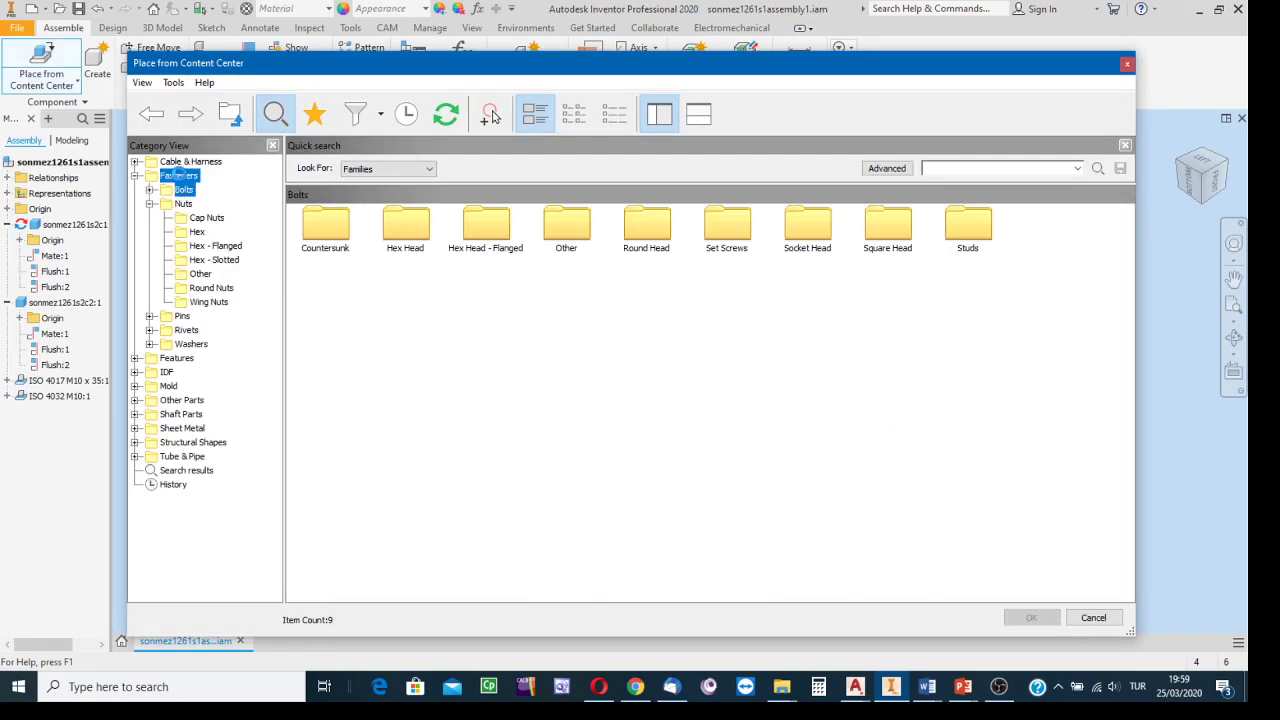
{"action": "left_click", "coordinate": [180, 176]}
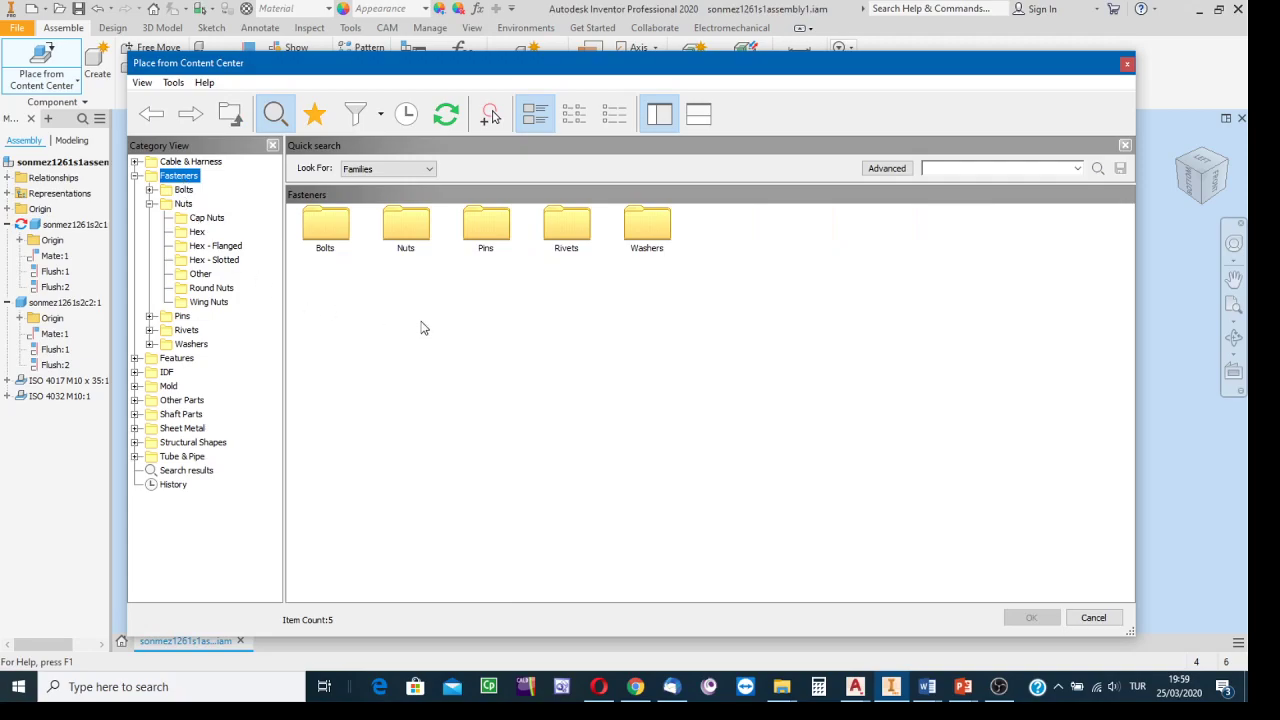
{"action": "double_click", "coordinate": [660, 255]}
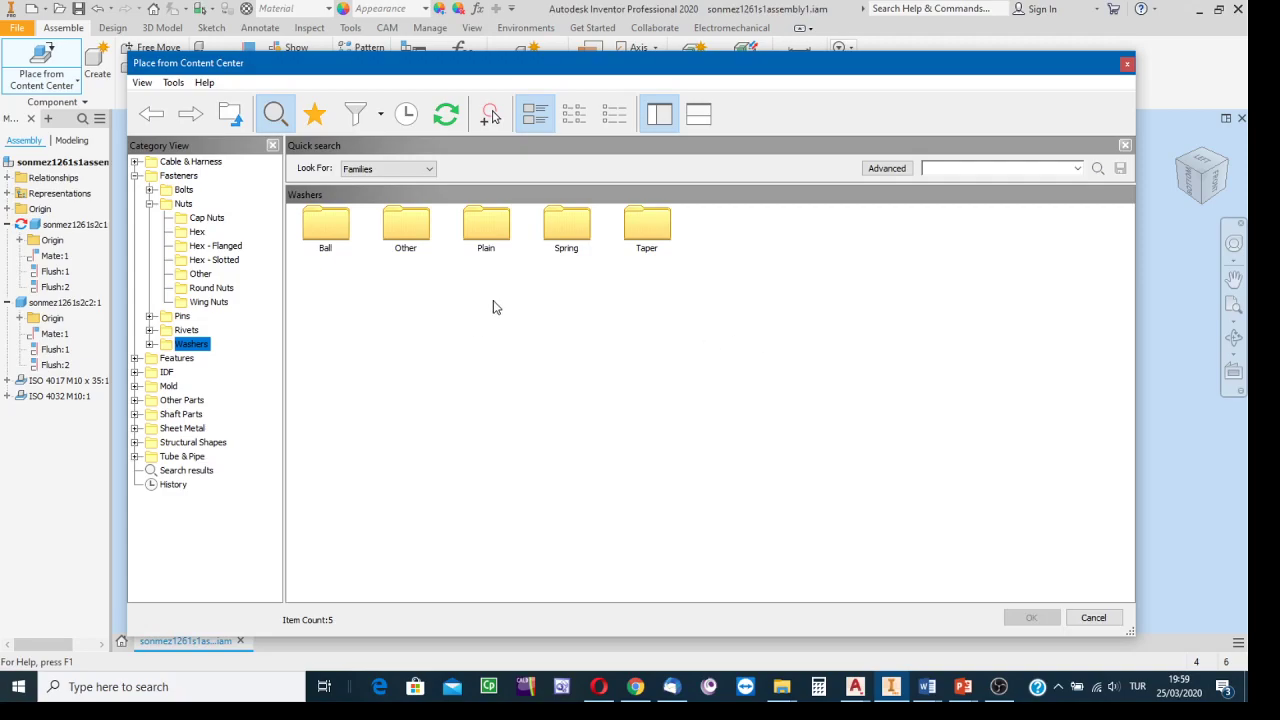
{"action": "double_click", "coordinate": [488, 230]}
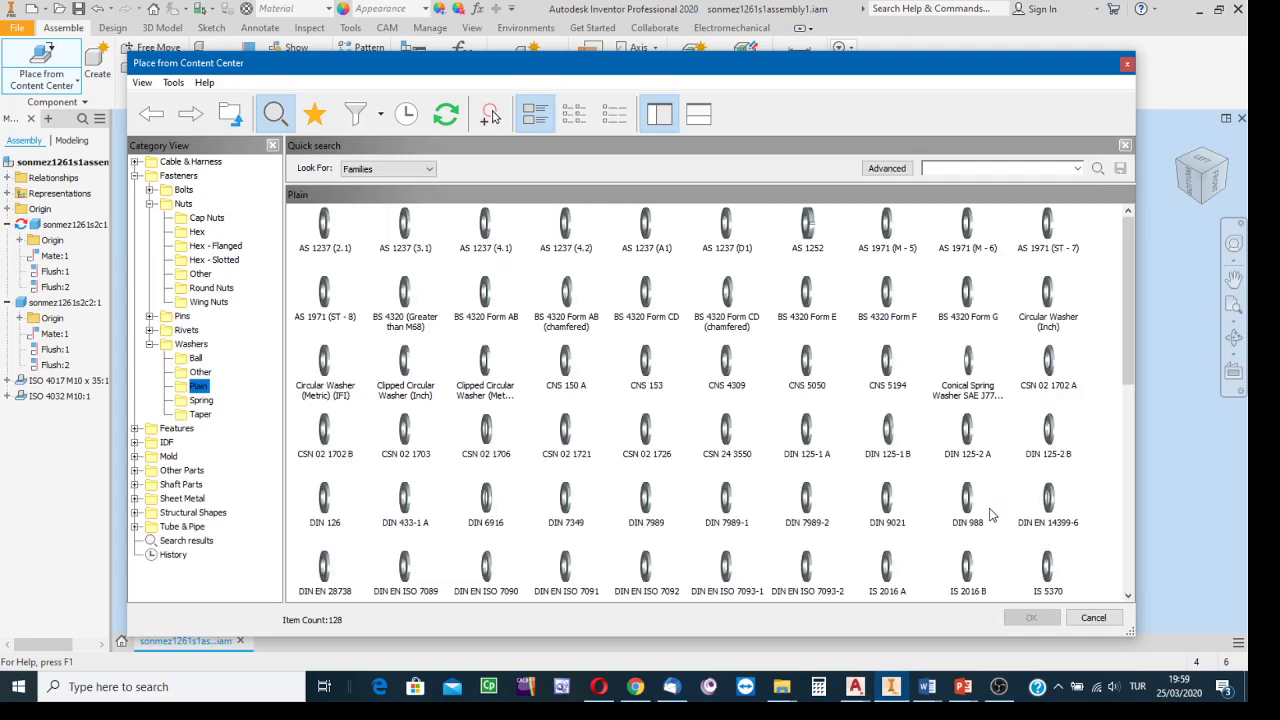
{"action": "scroll", "coordinate": [990, 514], "scroll_direction": "down", "scroll_amount": 3}
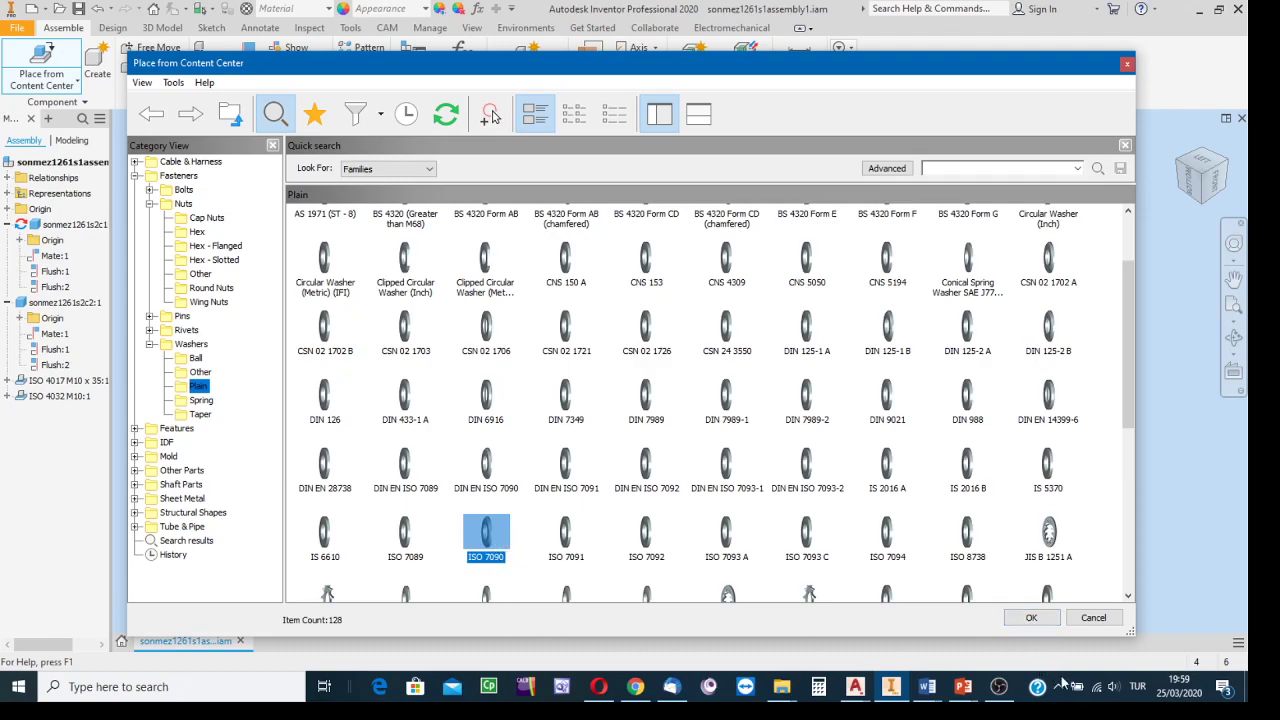
{"action": "left_click", "coordinate": [1031, 620]}
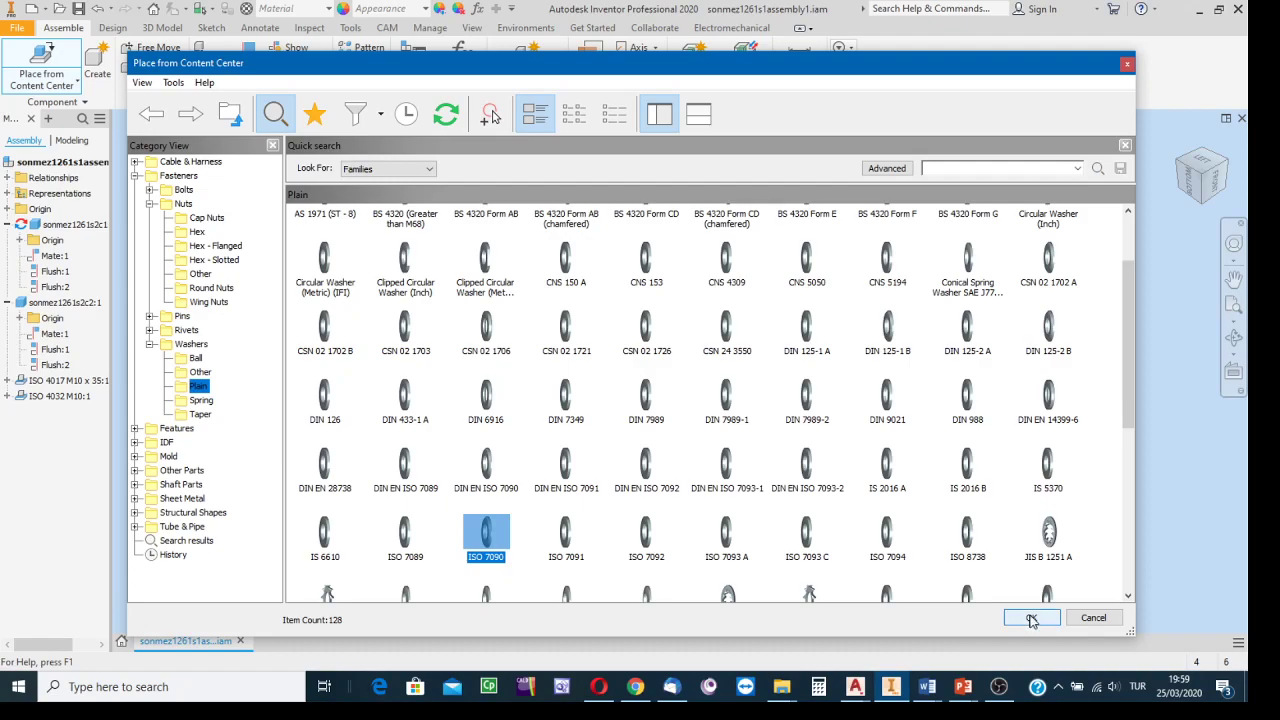
{"action": "left_click", "coordinate": [1031, 619]}
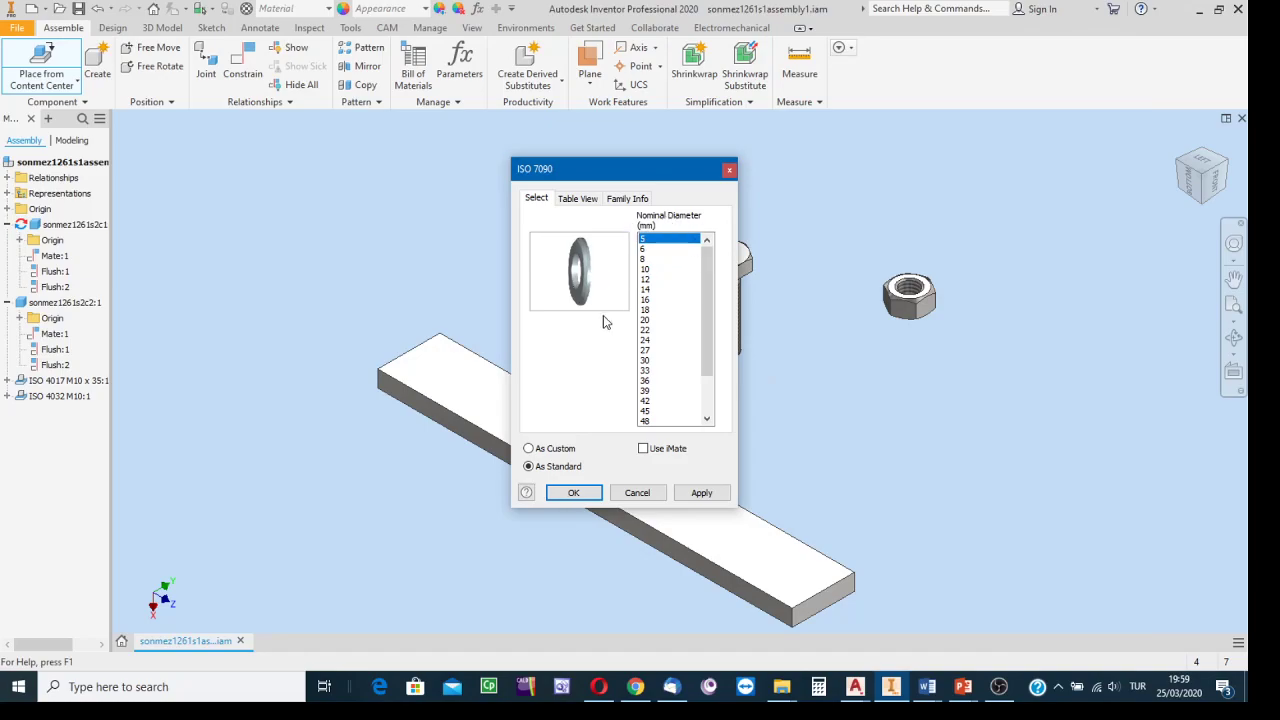
Choose nominal diameter 10 and place two ISO 7090 washers near the bolt and nut.
{"action": "left_click", "coordinate": [646, 270]}
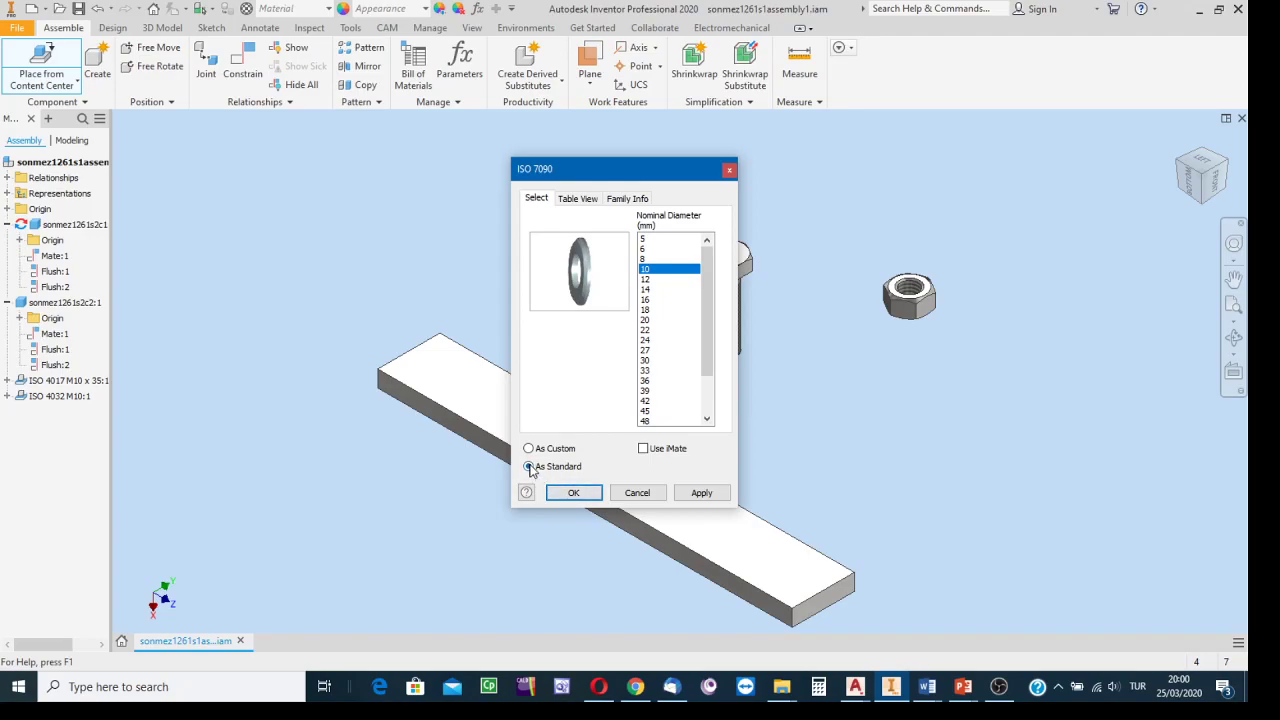
{"action": "left_click", "coordinate": [568, 491]}
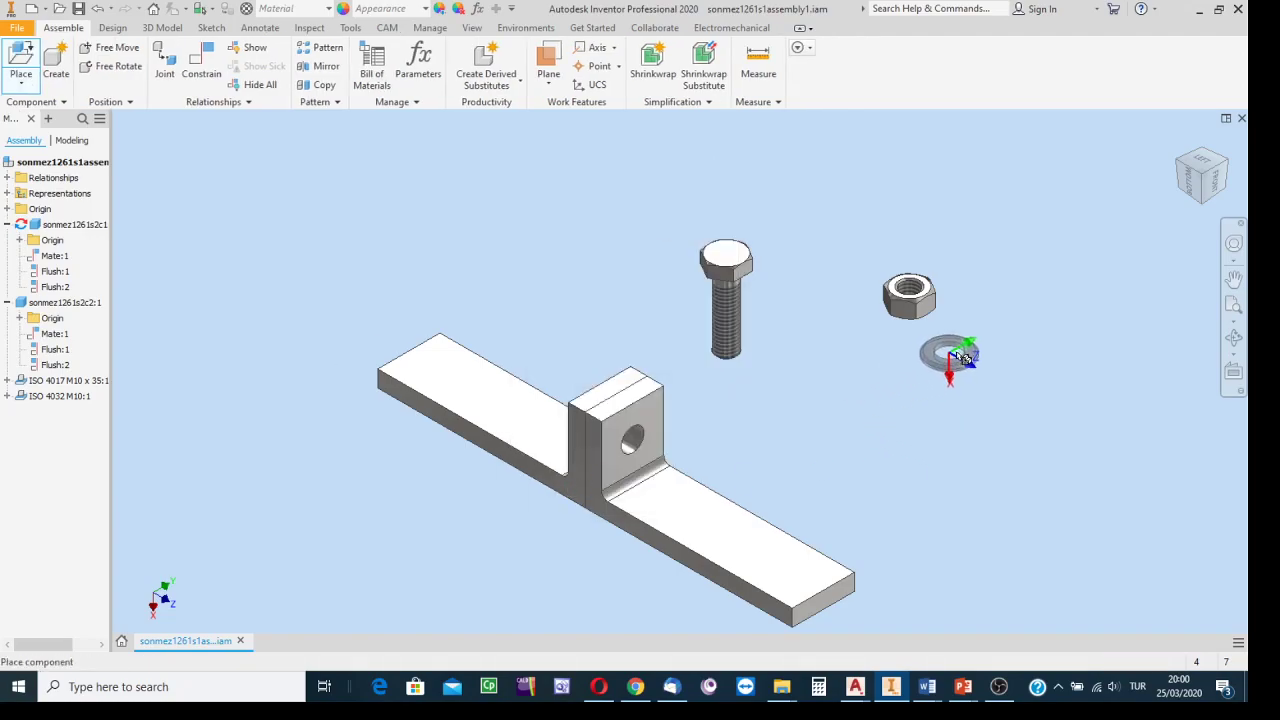
{"action": "left_click", "coordinate": [1045, 320]}
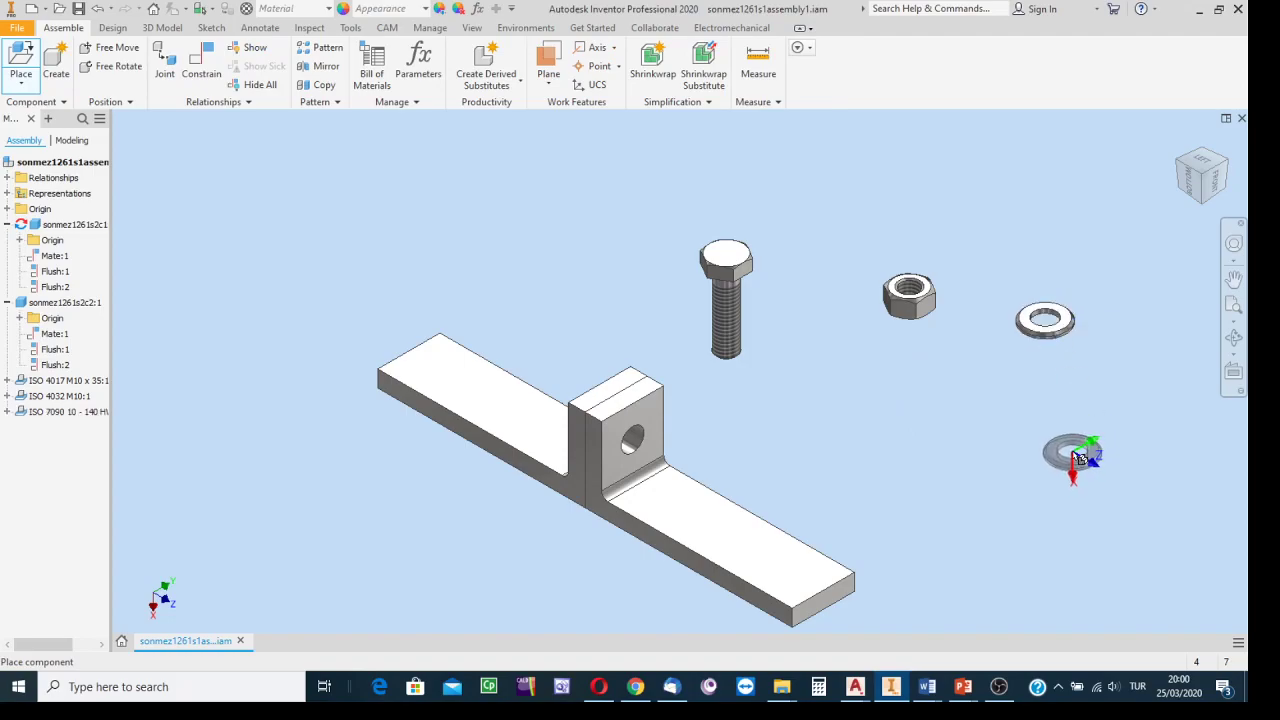
{"action": "left_click", "coordinate": [935, 404]}
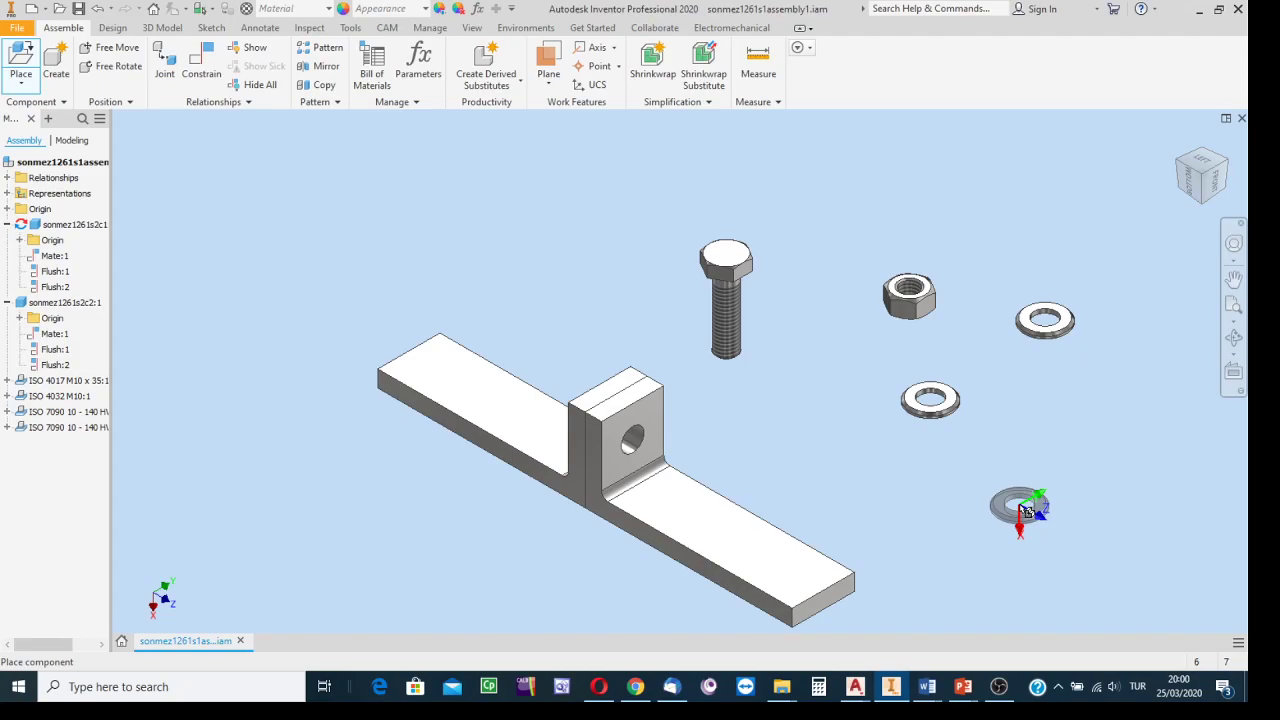
{"action": "key", "text": "Escape"}
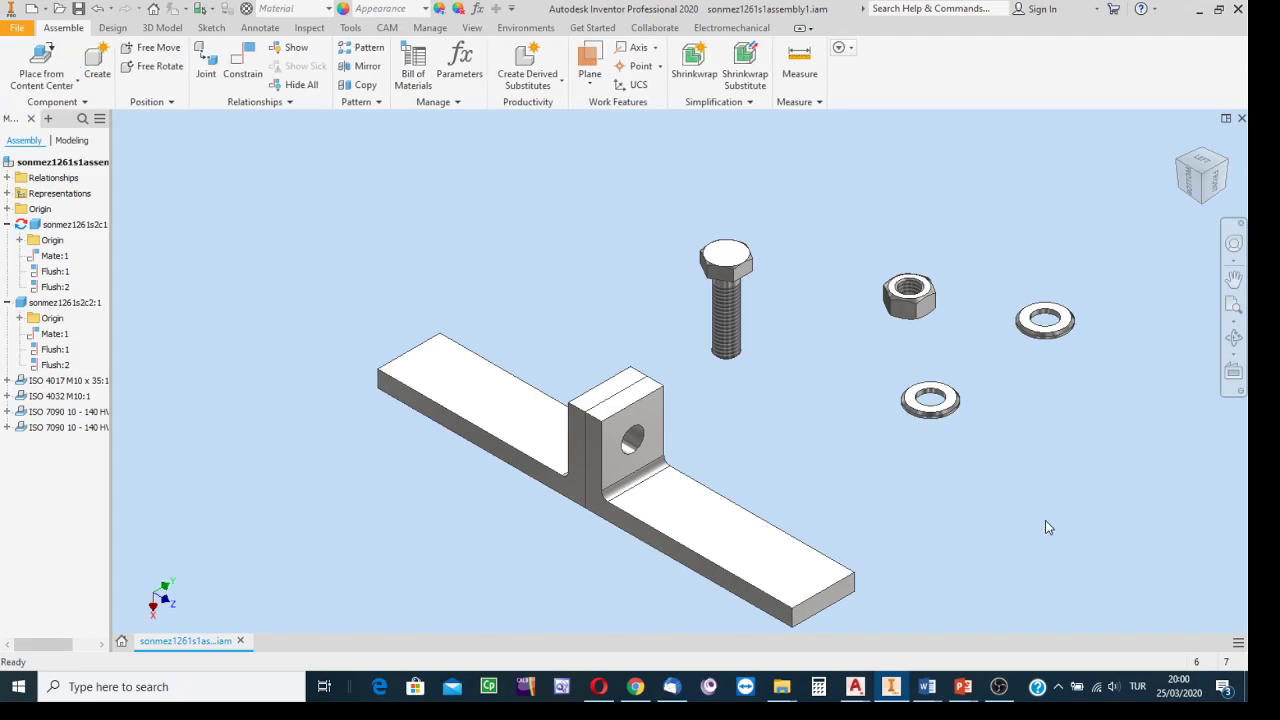
Open the Place Constraint dialog, with its 0.000 mm offset, and drag it aside.
{"action": "left_click", "coordinate": [245, 62]}
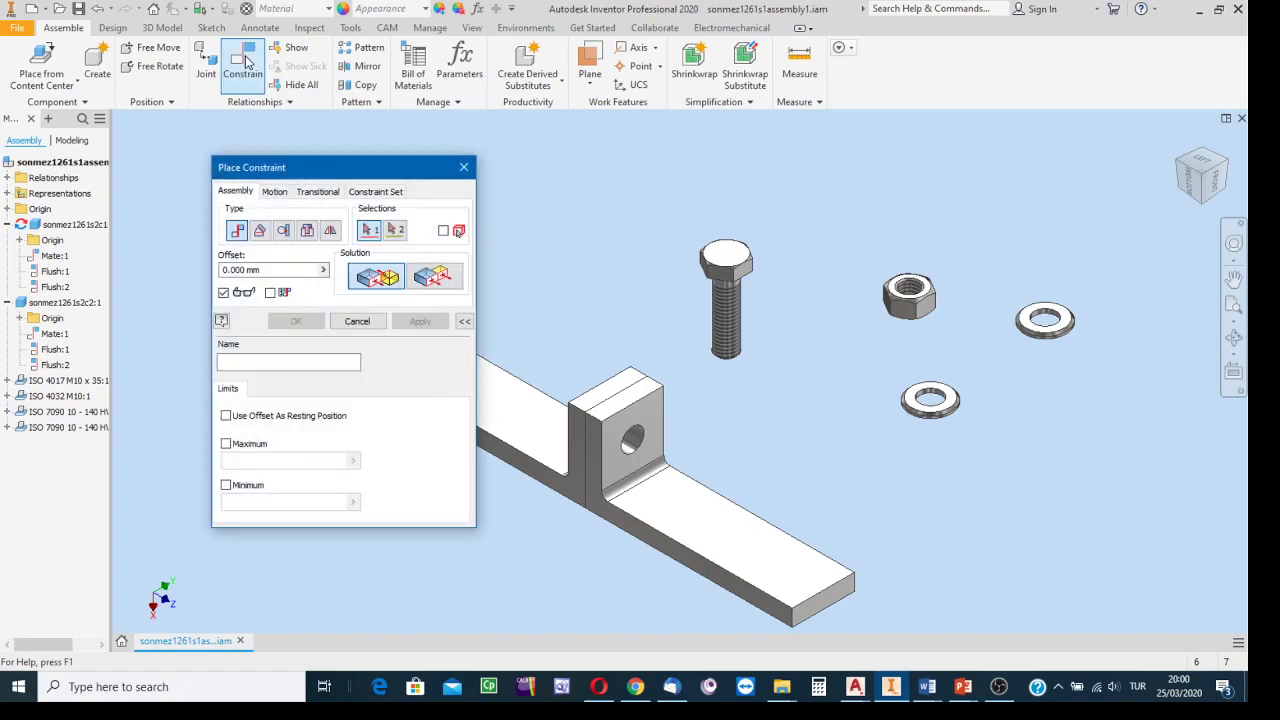
{"action": "mouse_move", "coordinate": [305, 167]}
{"action": "left_mouse_down"}
{"action": "mouse_move", "coordinate": [273, 177]}
{"action": "mouse_move", "coordinate": [288, 165]}
{"action": "left_mouse_up"}
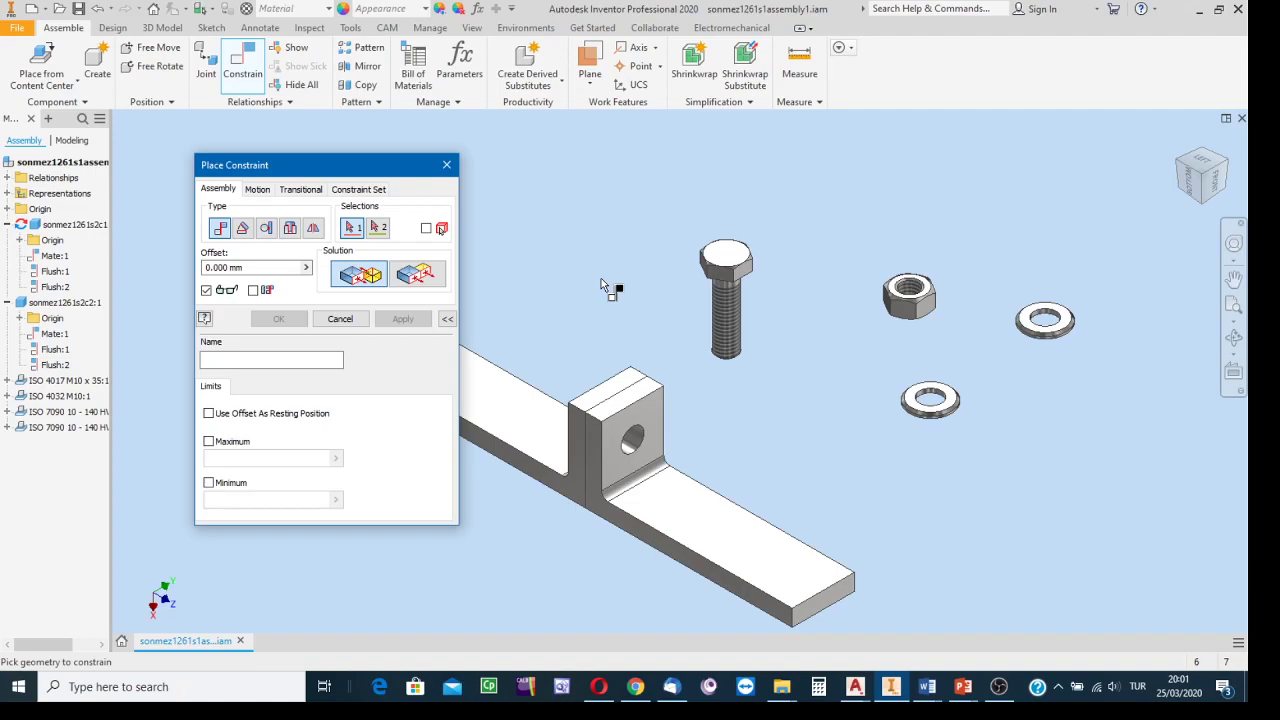
Insert-constrain the ISO 7090 washer's hole edge to the bracket lug's hole edge and apply.
{"action": "left_click", "coordinate": [290, 229]}
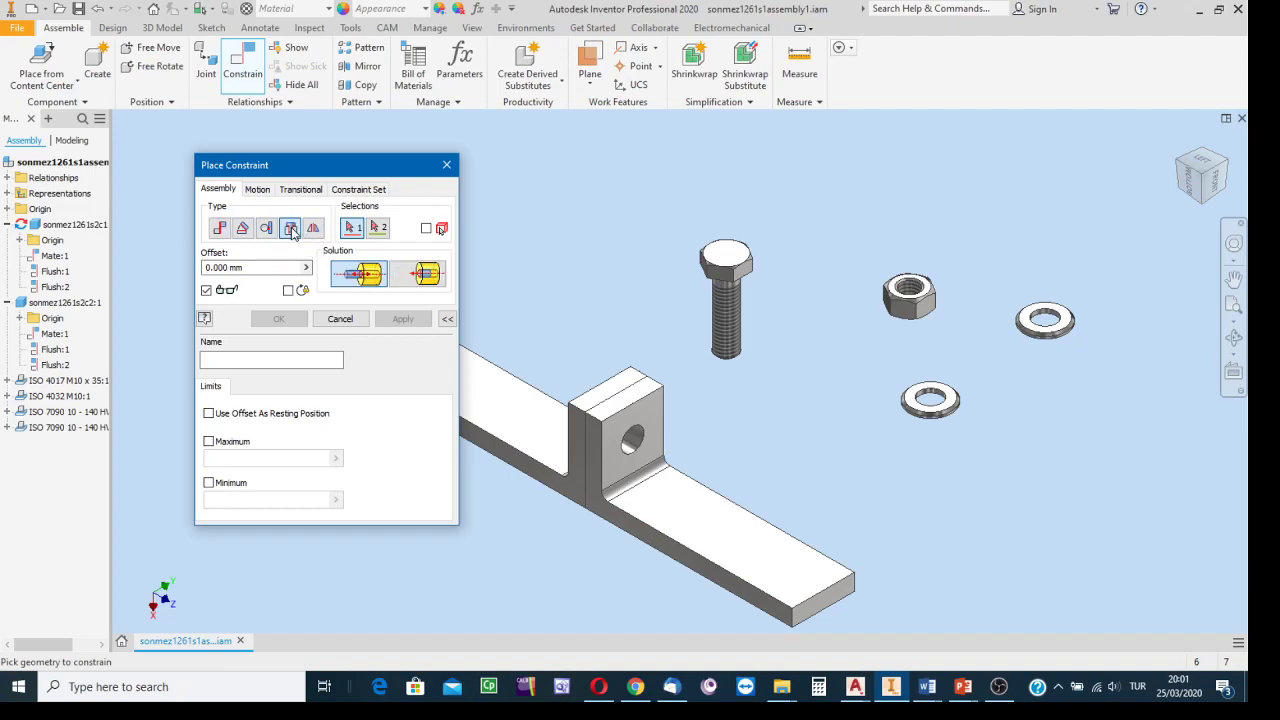
{"action": "scroll", "coordinate": [784, 434], "scroll_direction": "down", "scroll_amount": 3}
{"action": "middle_click_drag", "start_coordinate": [784, 433], "coordinate": [933, 394]}
{"action": "scroll", "coordinate": [911, 388], "scroll_direction": "up", "scroll_amount": 3}
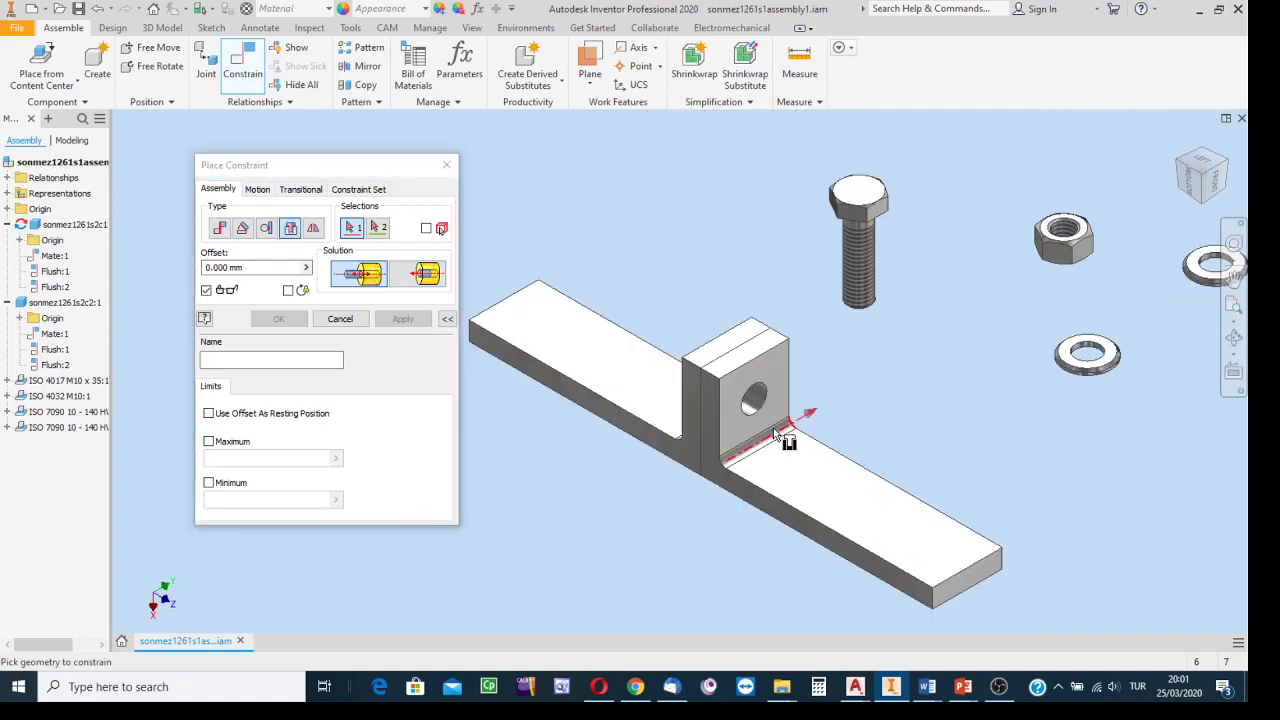
{"action": "scroll", "coordinate": [780, 428], "scroll_direction": "down", "scroll_amount": 3}
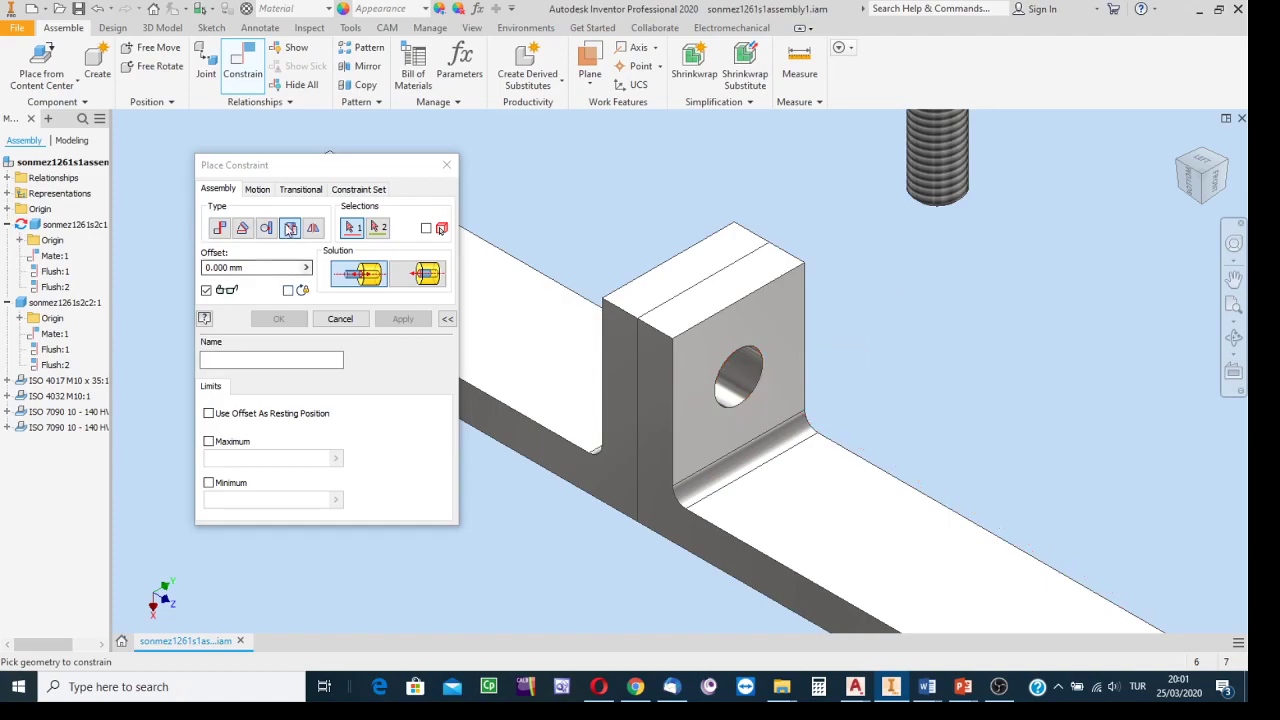
{"action": "left_click", "coordinate": [737, 416]}
{"action": "scroll", "coordinate": [1011, 346], "scroll_direction": "down", "scroll_amount": 3}
{"action": "middle_click_drag", "start_coordinate": [1011, 346], "coordinate": [758, 426]}
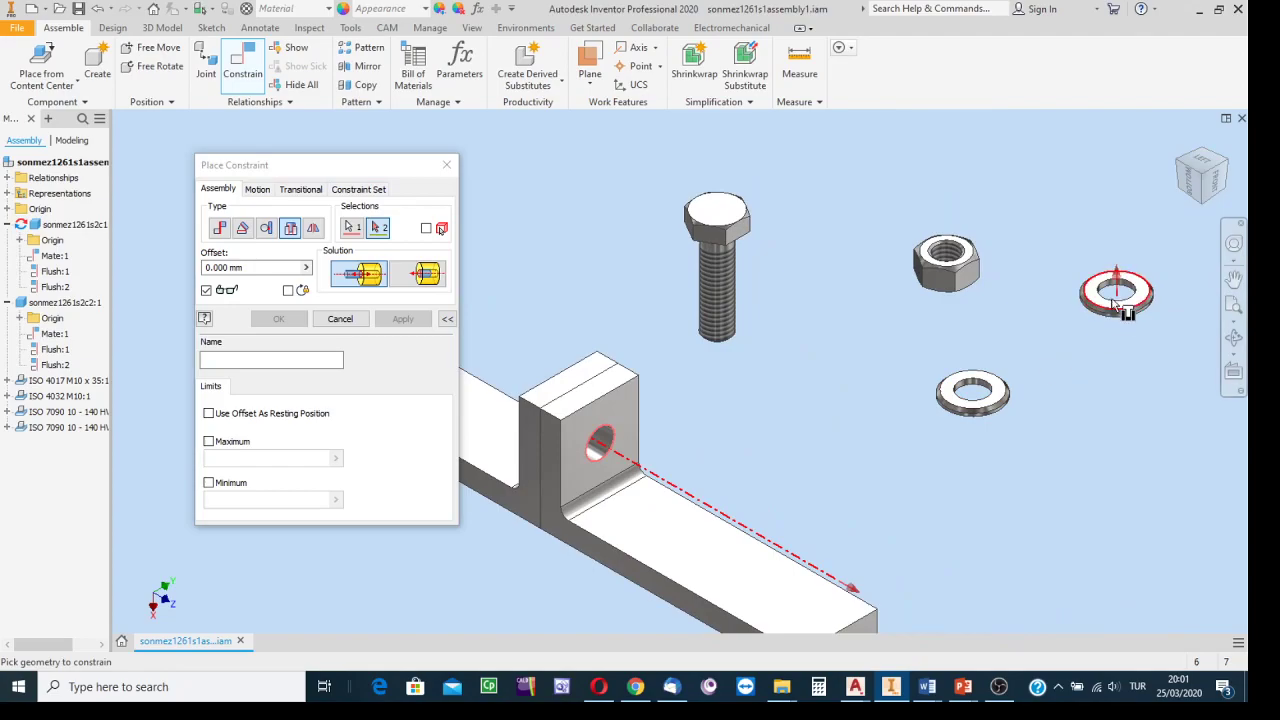
{"action": "scroll", "coordinate": [1114, 296], "scroll_direction": "up", "scroll_amount": 3}
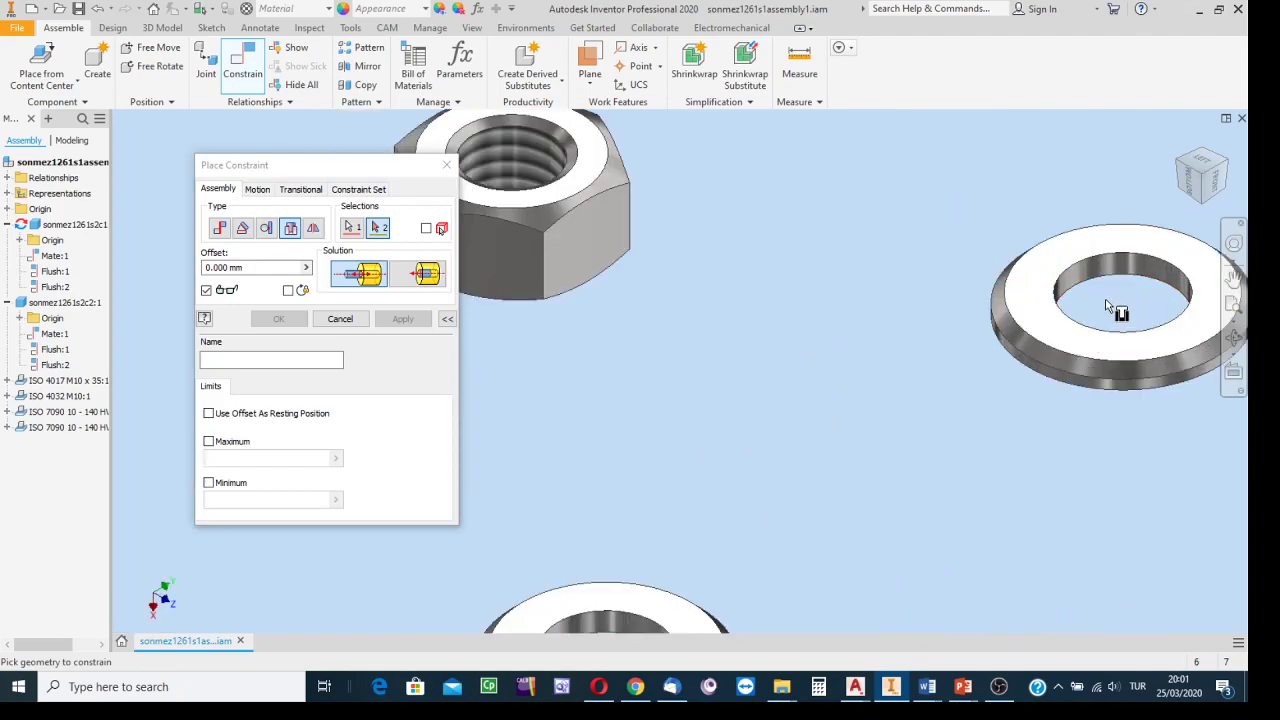
{"action": "left_click", "coordinate": [1104, 284]}
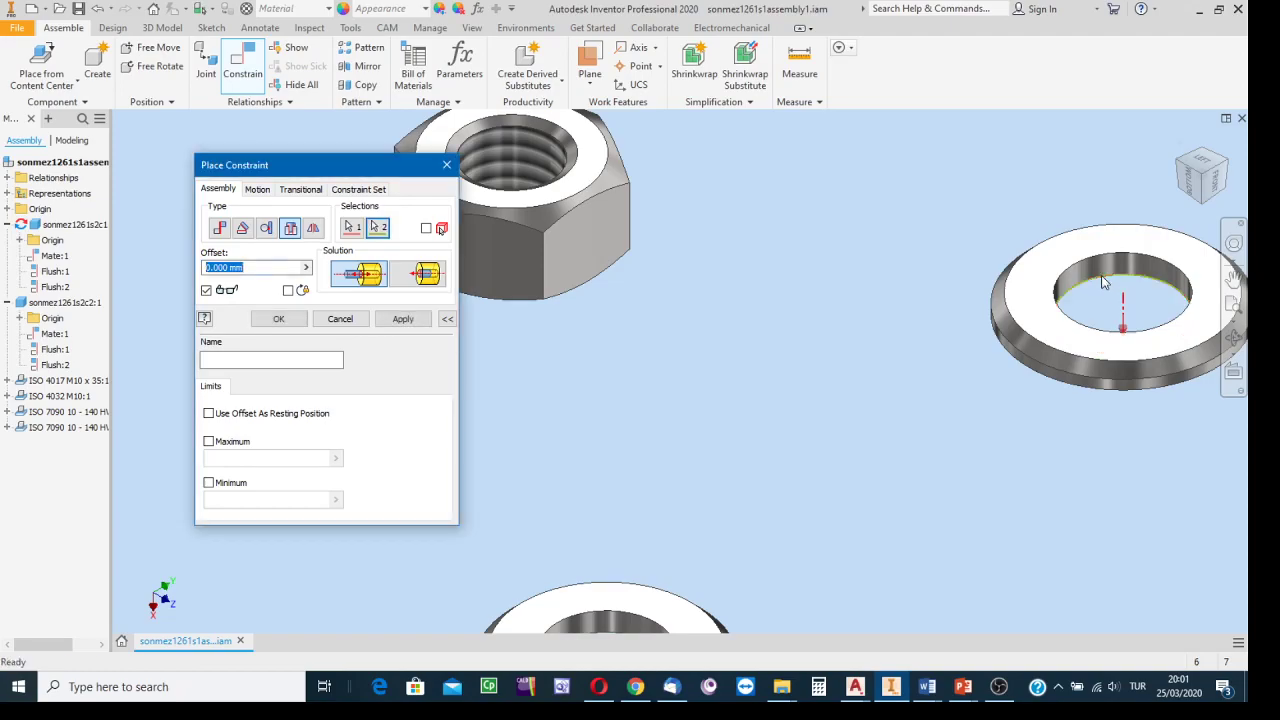
{"action": "left_click", "coordinate": [403, 318]}
Select the bracket hole edge, then the M10 bolt shank's circular edge, as Insert geometry.
{"action": "scroll", "coordinate": [620, 434], "scroll_direction": "down", "scroll_amount": 4}
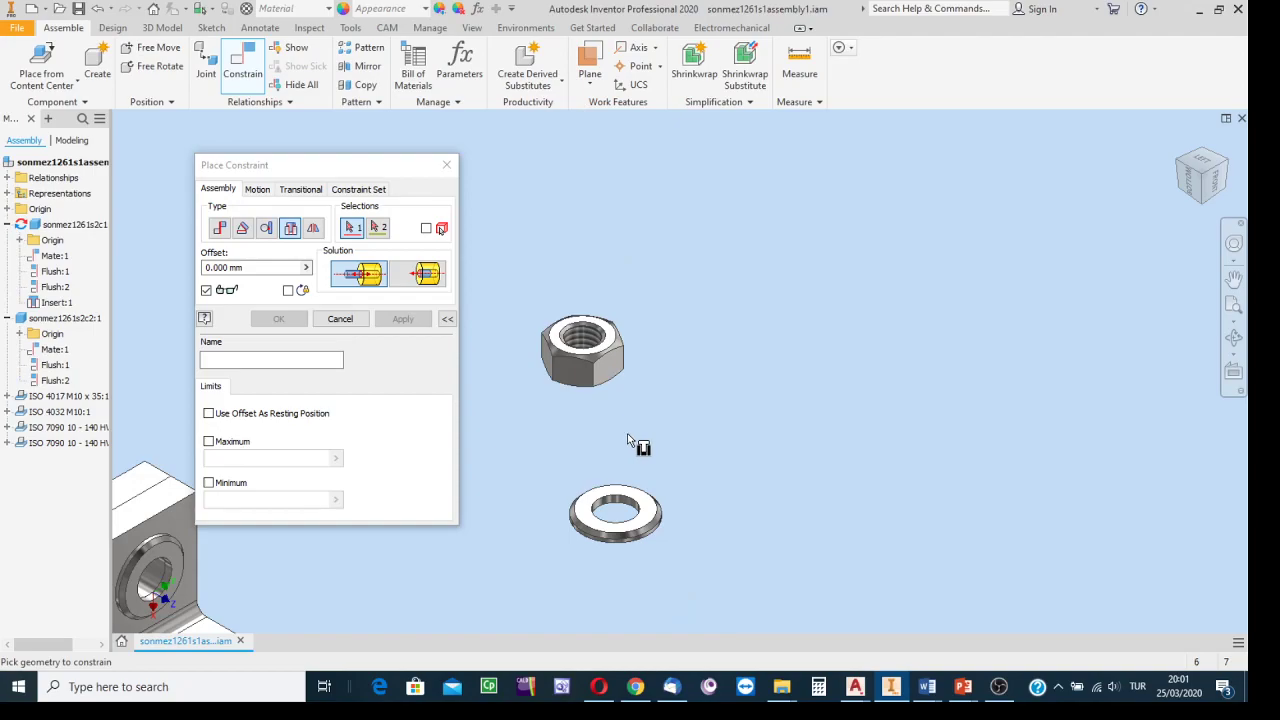
{"action": "middle_click_drag", "start_coordinate": [668, 419], "coordinate": [1220, 286]}
{"action": "scroll", "coordinate": [794, 422], "scroll_direction": "up", "scroll_amount": 3}
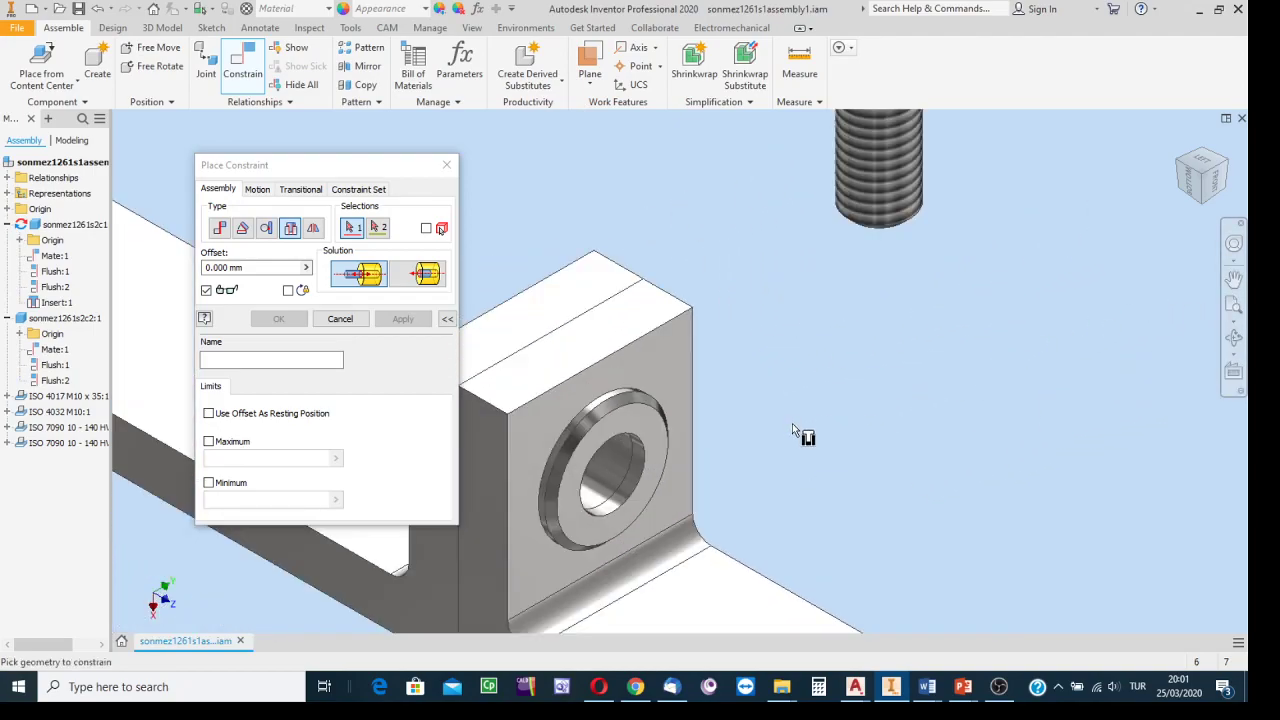
{"action": "middle_click_drag", "start_coordinate": [792, 423], "coordinate": [766, 457]}
{"action": "scroll", "coordinate": [904, 383], "scroll_direction": "down", "scroll_amount": 5}
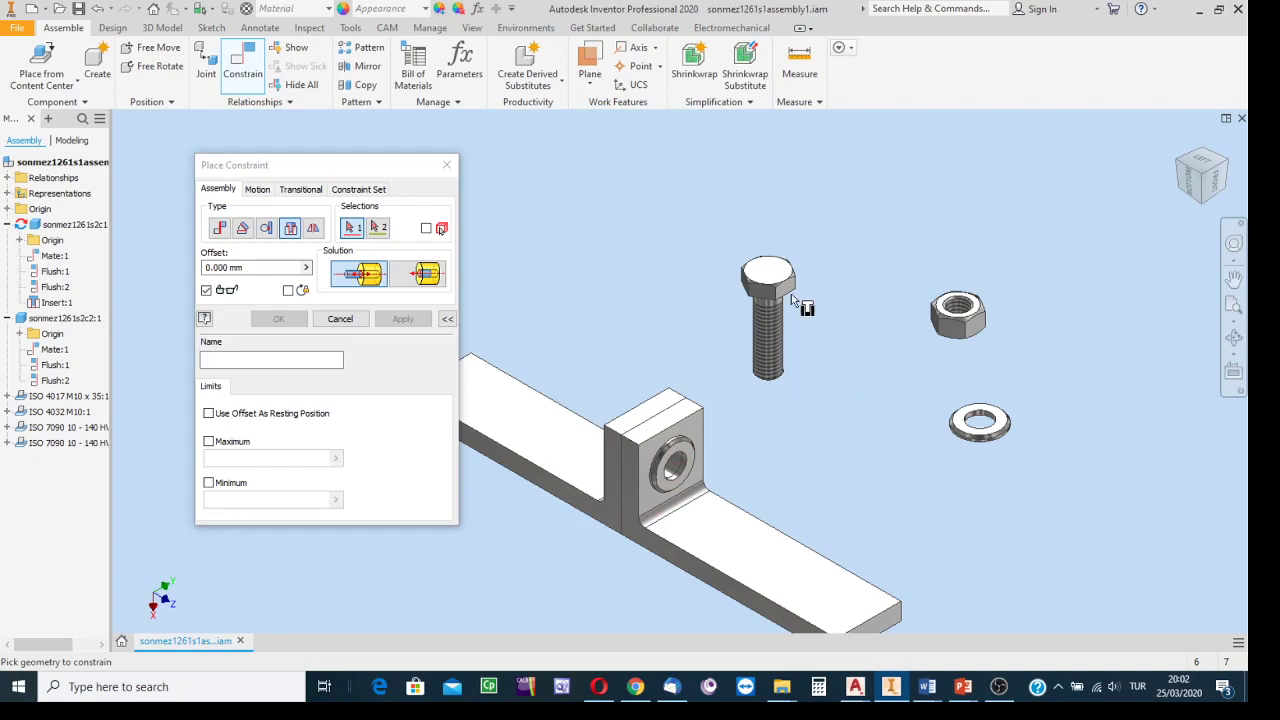
{"action": "scroll", "coordinate": [715, 470], "scroll_direction": "up", "scroll_amount": 5}
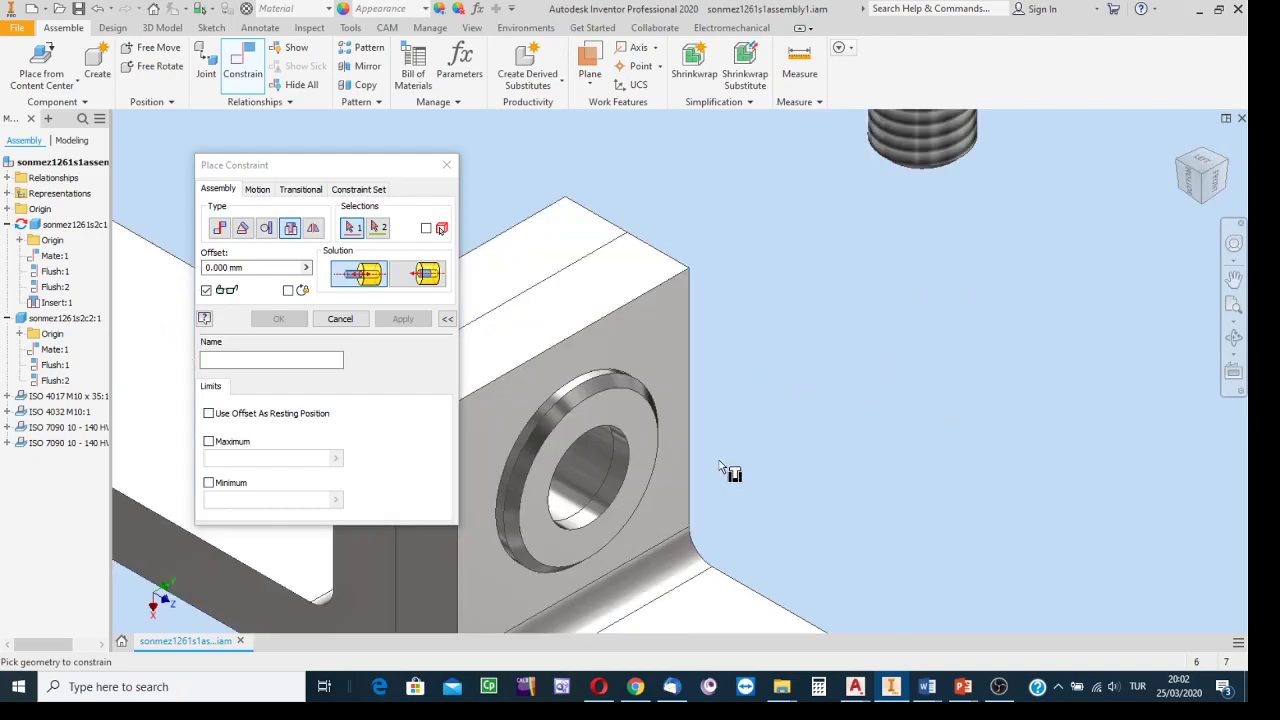
{"action": "left_click", "coordinate": [625, 441]}
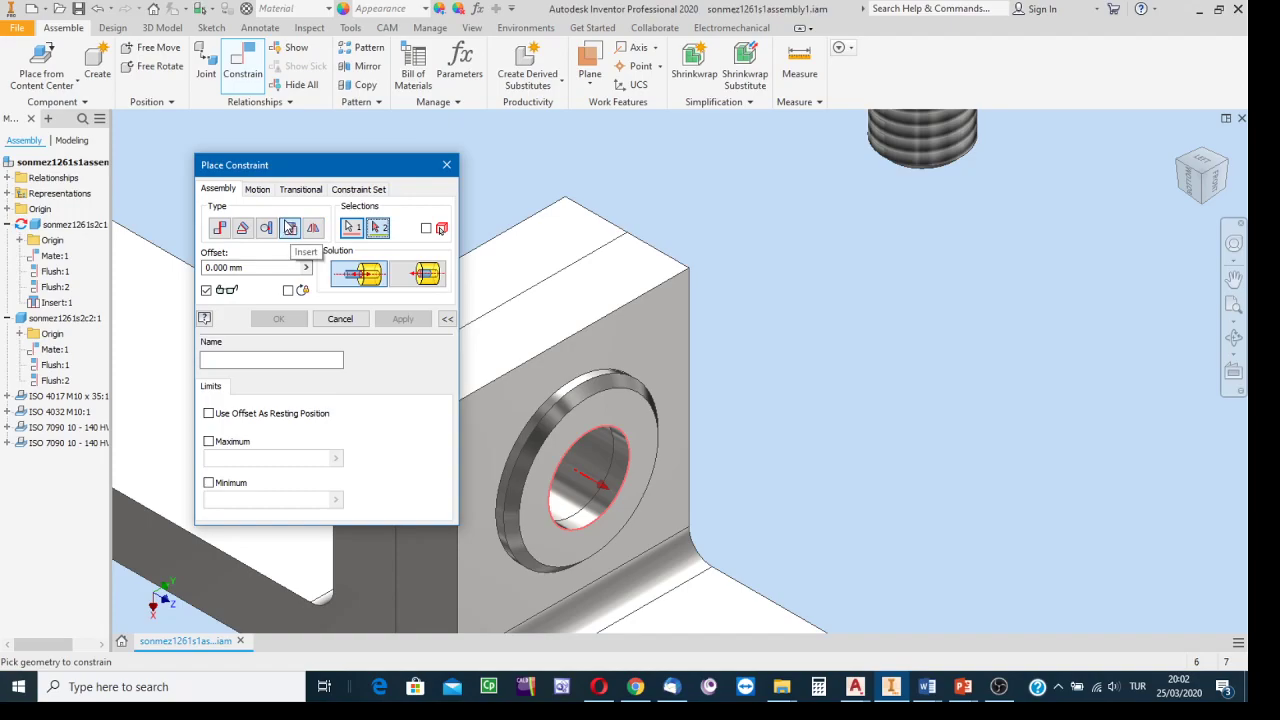
{"action": "left_click", "coordinate": [1202, 207]}
{"action": "scroll", "coordinate": [684, 379], "scroll_direction": "down", "scroll_amount": 5}
{"action": "scroll", "coordinate": [786, 409], "scroll_direction": "down", "scroll_amount": 4}
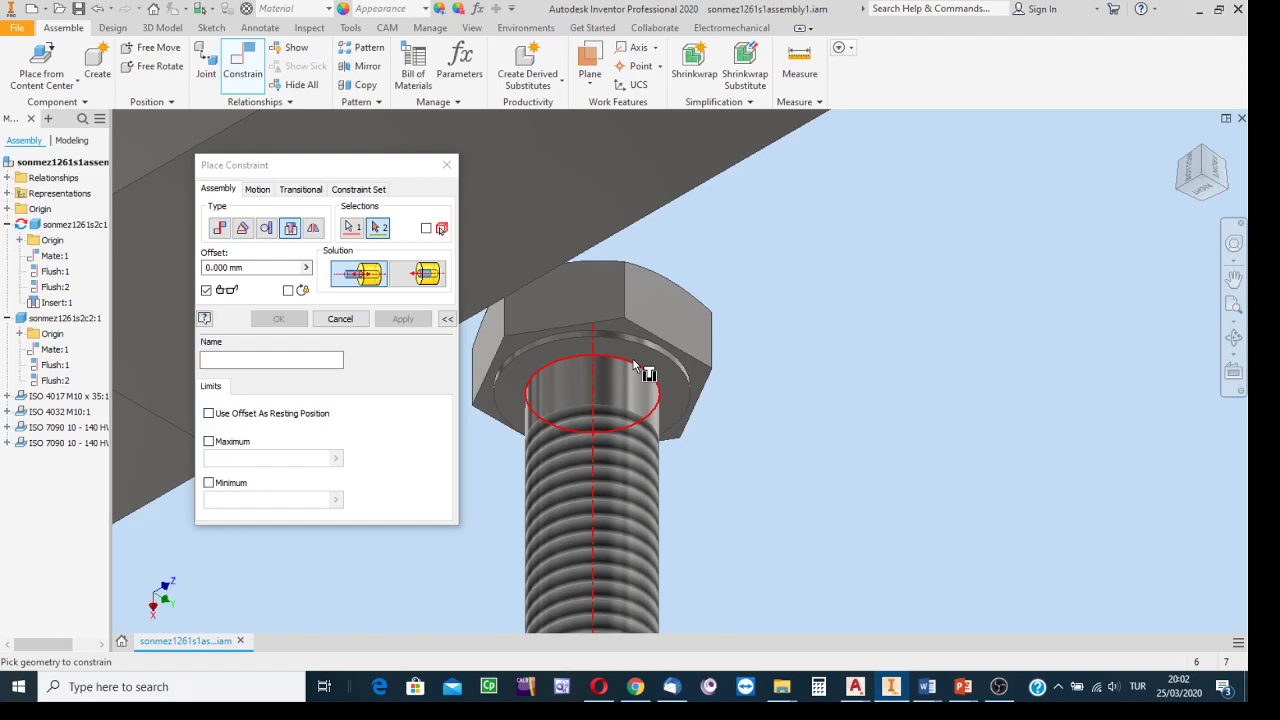
{"action": "left_click", "coordinate": [640, 370]}
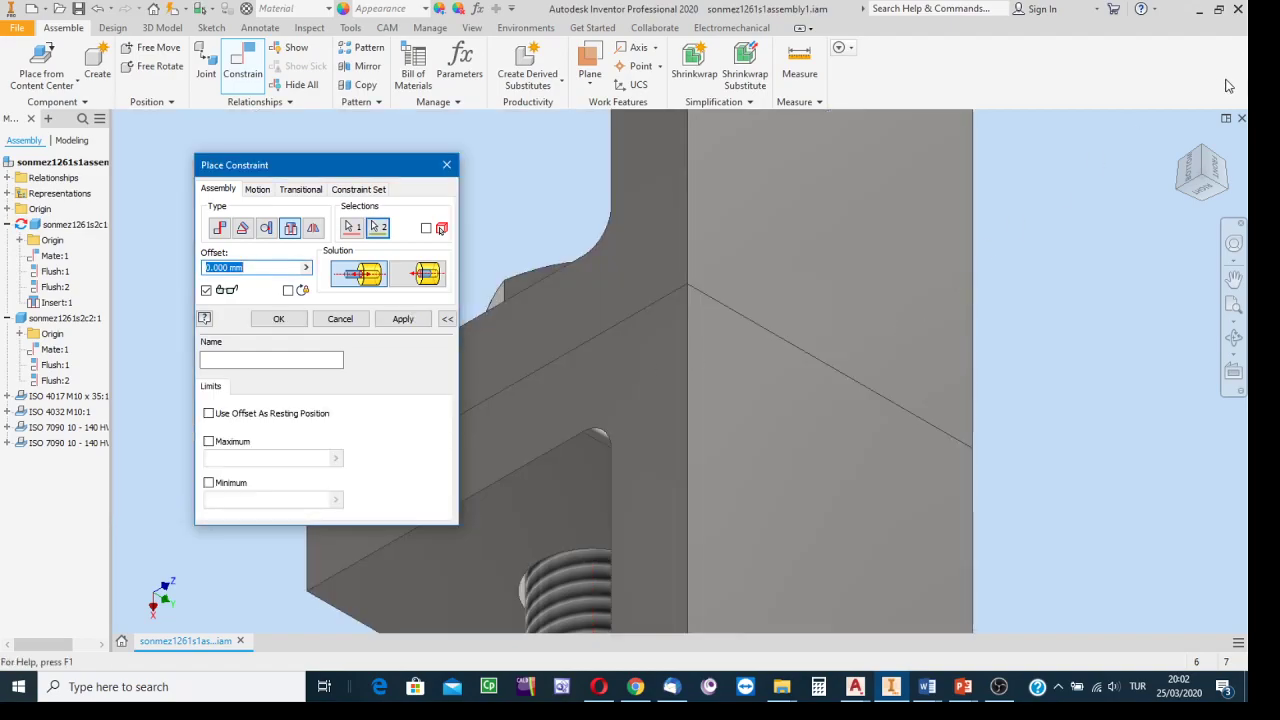
{"action": "left_click", "coordinate": [1207, 152]}
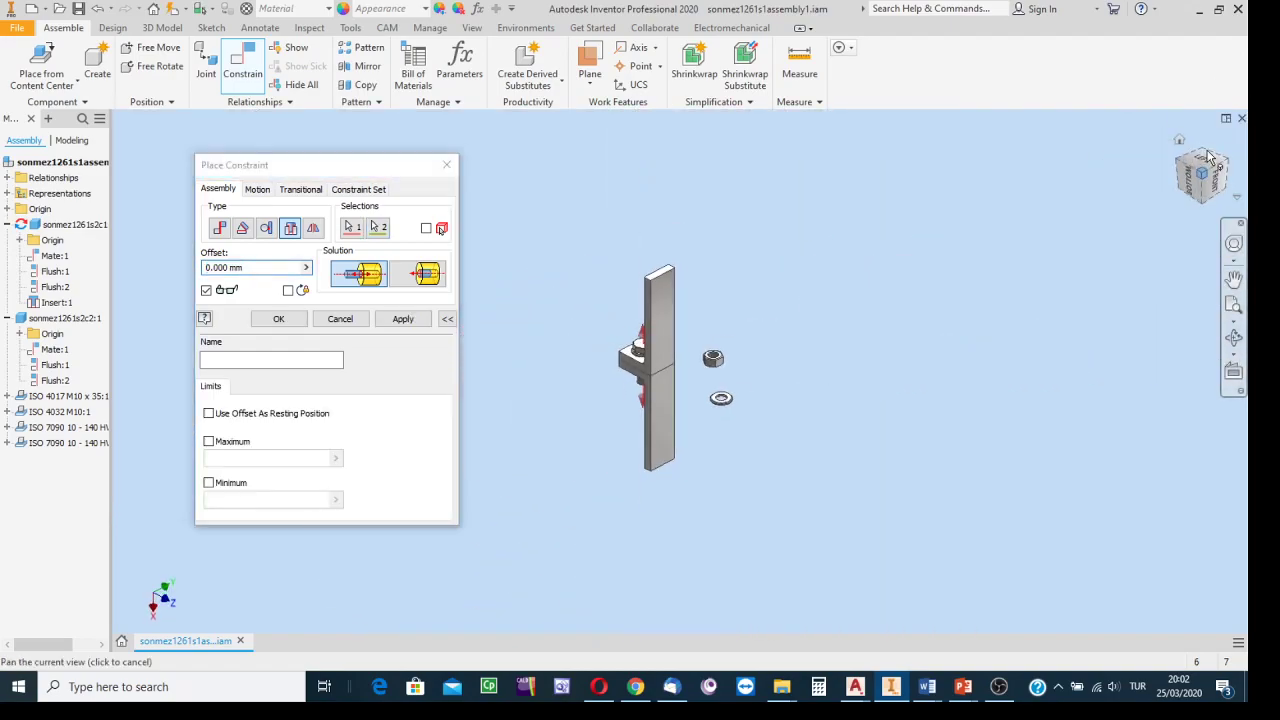
Orbit around the bolt preview and try the Aligned insert solution.
{"action": "left_click", "coordinate": [1234, 338]}
{"action": "left_click_drag", "start_coordinate": [749, 334], "coordinate": [706, 336]}
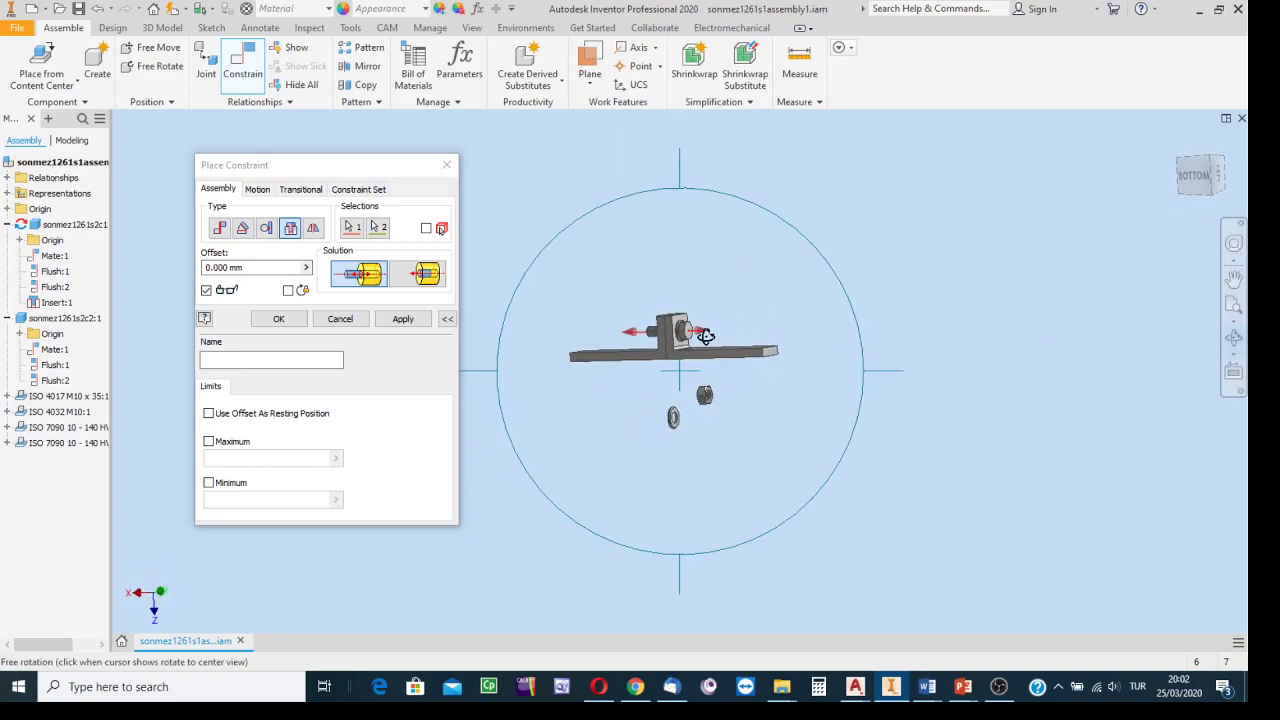
{"action": "scroll", "coordinate": [697, 334], "scroll_direction": "up", "scroll_amount": 8}
{"action": "middle_click_drag", "start_coordinate": [731, 297], "coordinate": [926, 394]}
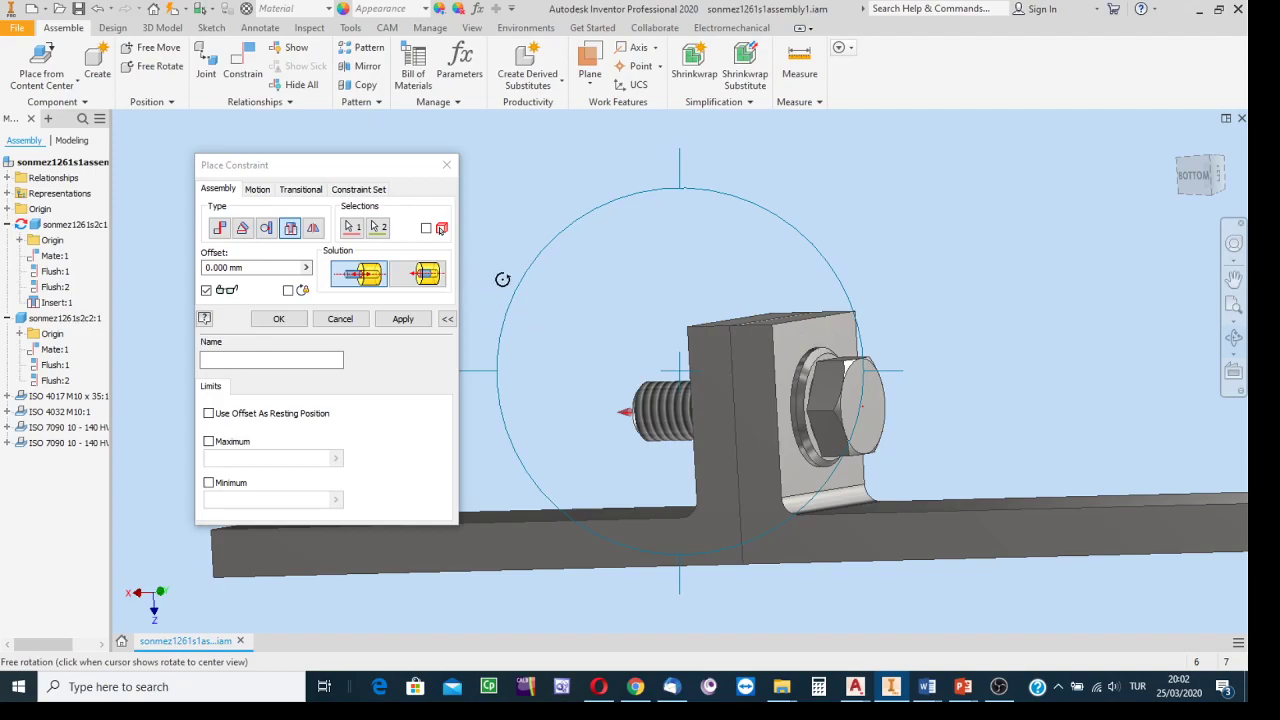
{"action": "key", "text": "Escape"}
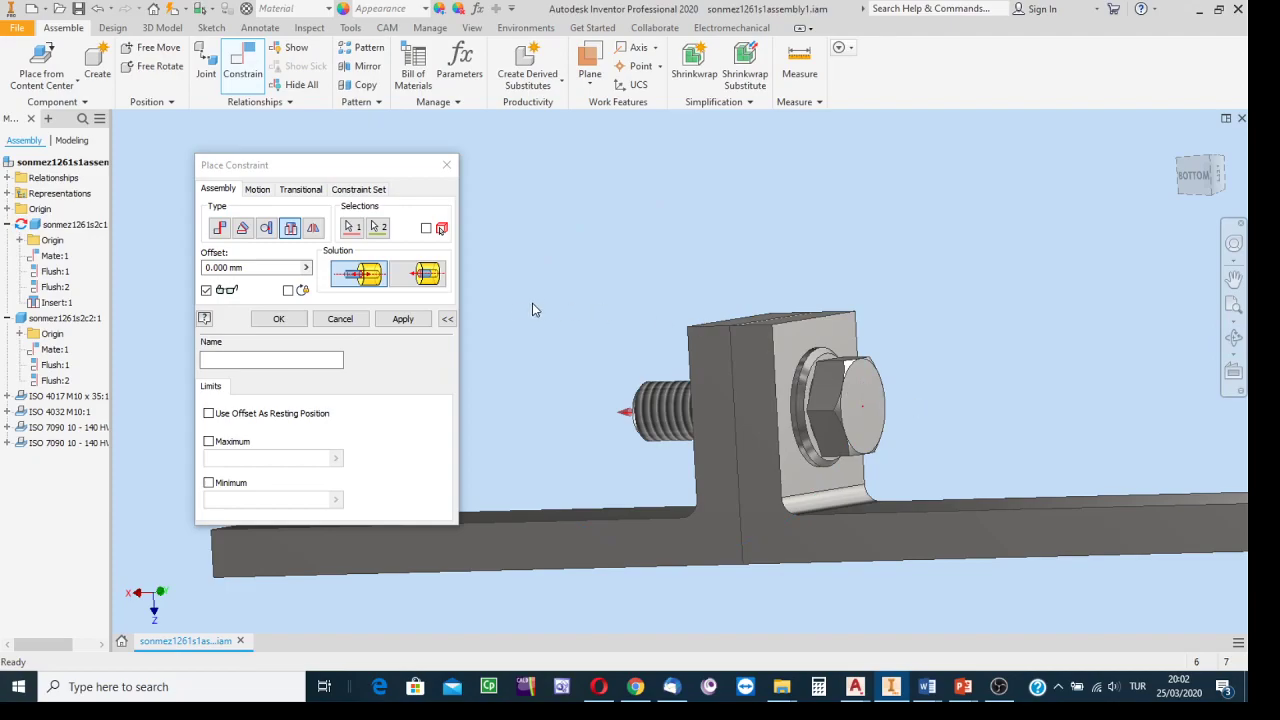
{"action": "left_click", "coordinate": [418, 276]}
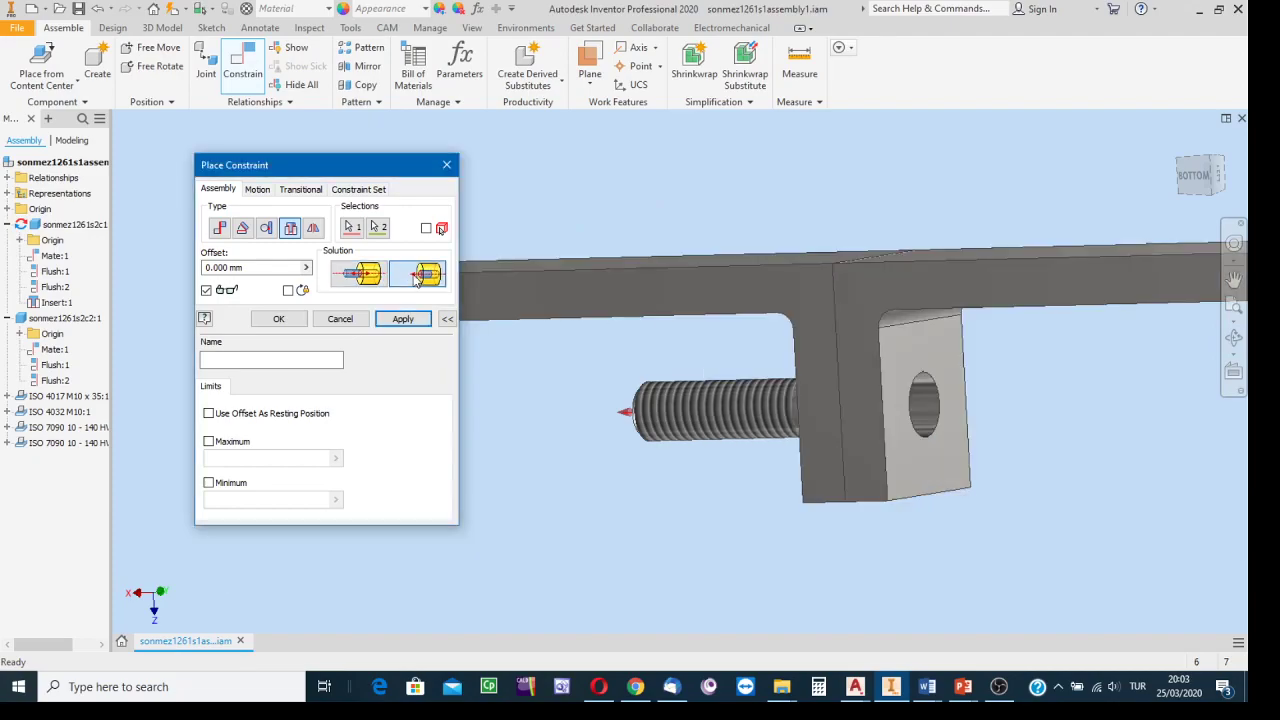
{"action": "left_click", "coordinate": [1181, 166]}
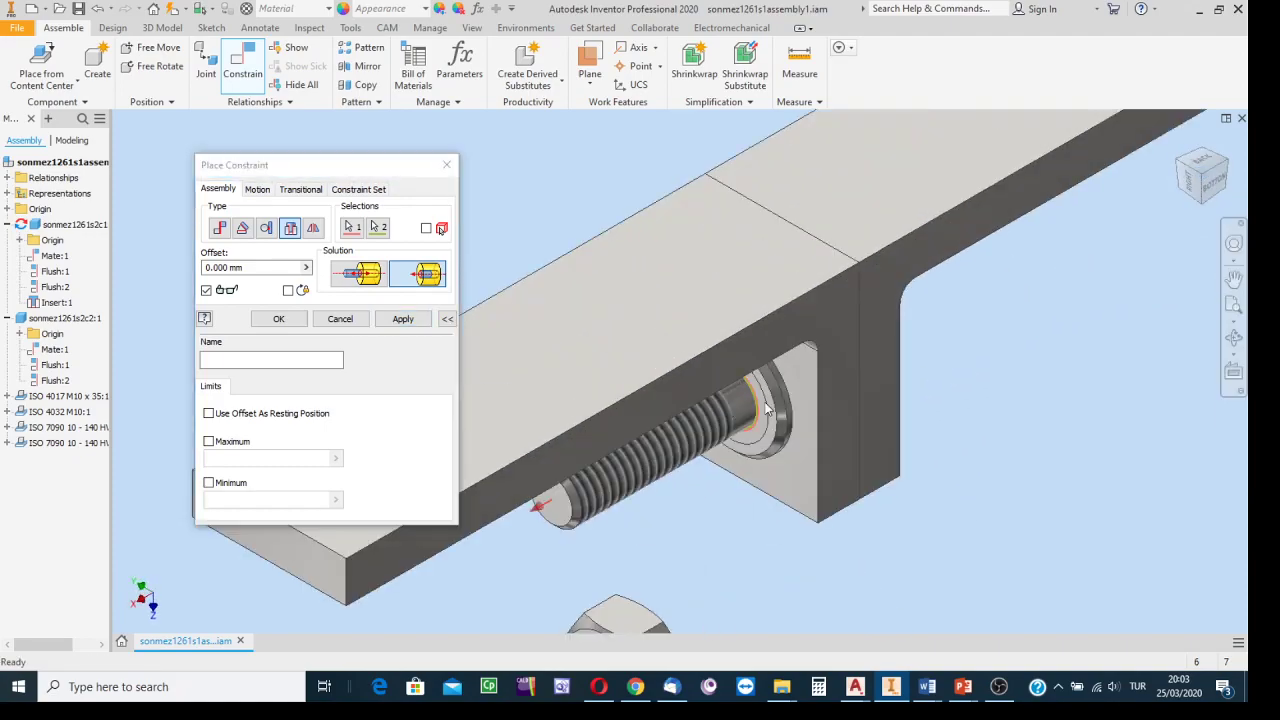
{"action": "scroll", "coordinate": [767, 408], "scroll_direction": "up", "scroll_amount": 5}
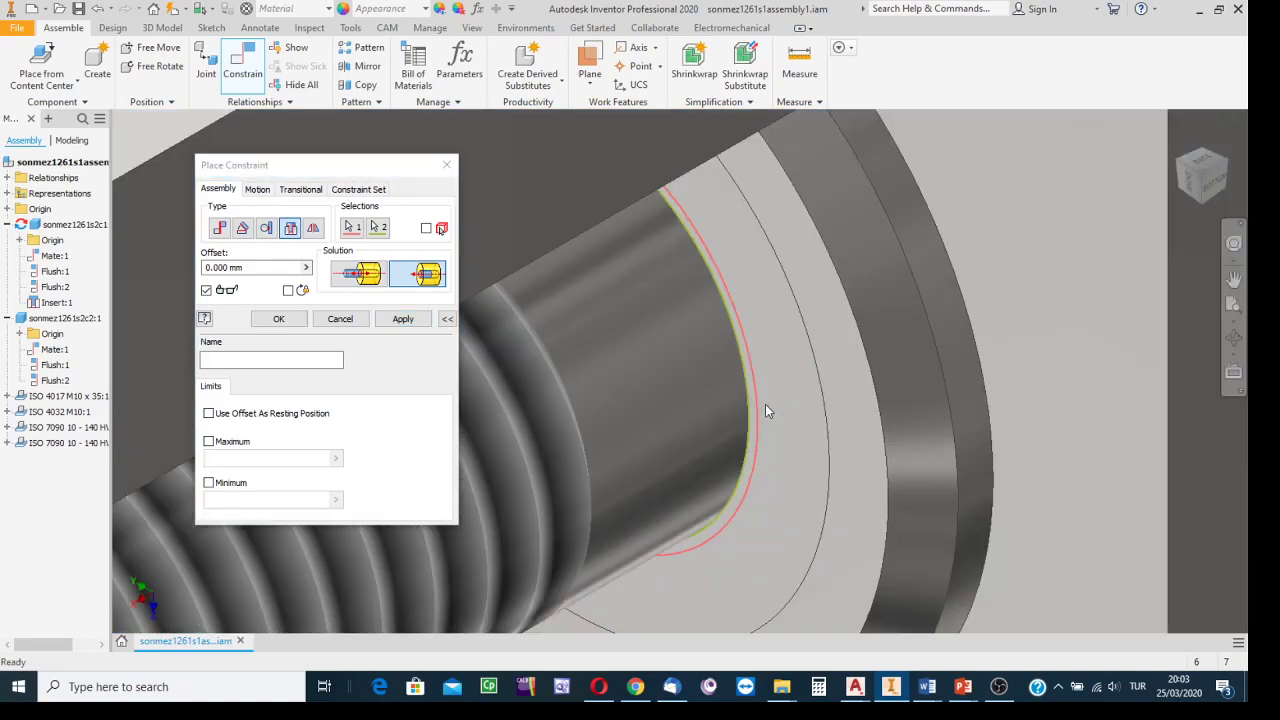
{"action": "scroll", "coordinate": [765, 404], "scroll_direction": "down", "scroll_amount": 5}
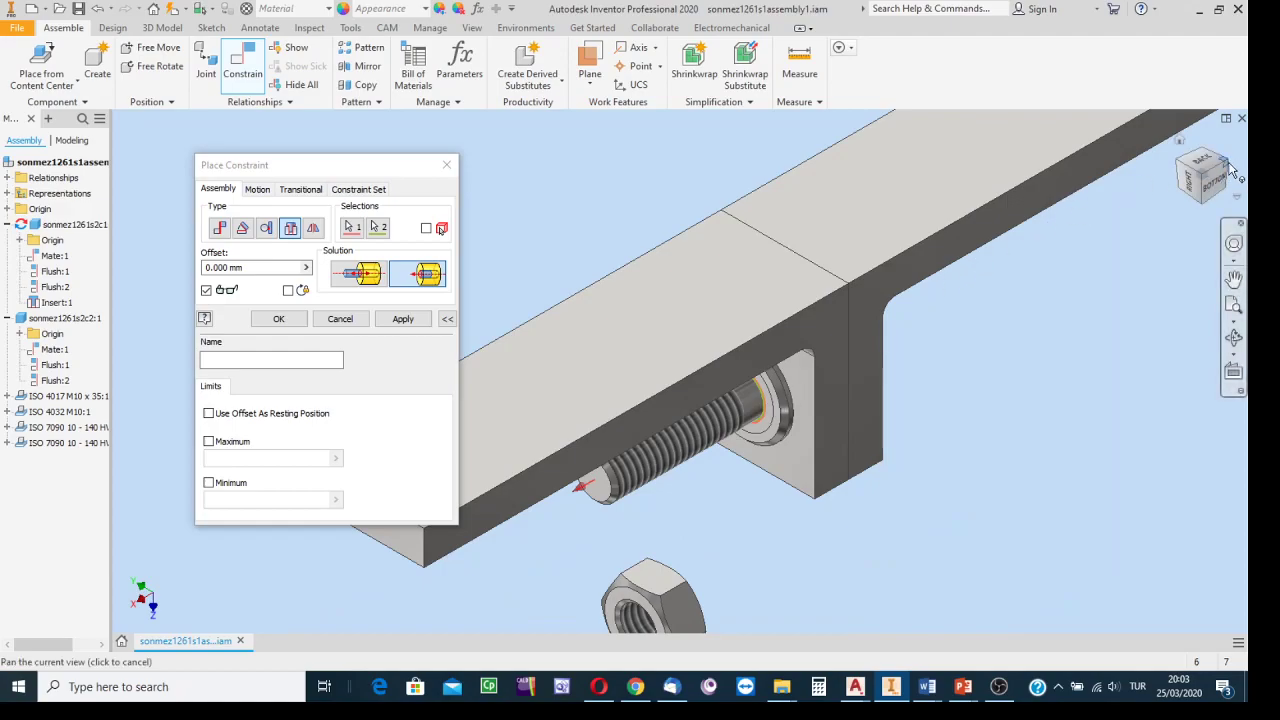
Switch back to the Opposed solution and apply, seating the M10 x 35 bolt through the hole.
{"action": "left_click", "coordinate": [1233, 338]}
{"action": "left_click_drag", "start_coordinate": [788, 395], "coordinate": [771, 183]}
{"action": "left_click_drag", "start_coordinate": [689, 372], "coordinate": [872, 370]}
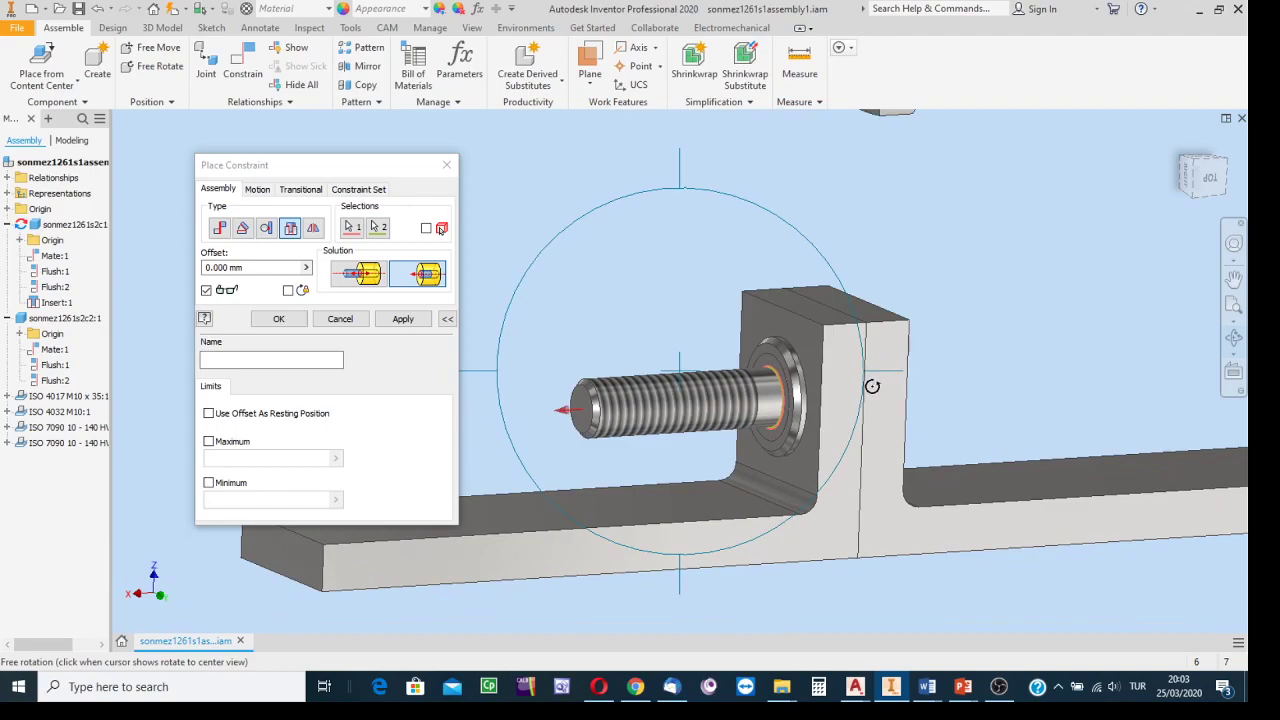
{"action": "key", "text": "Escape"}
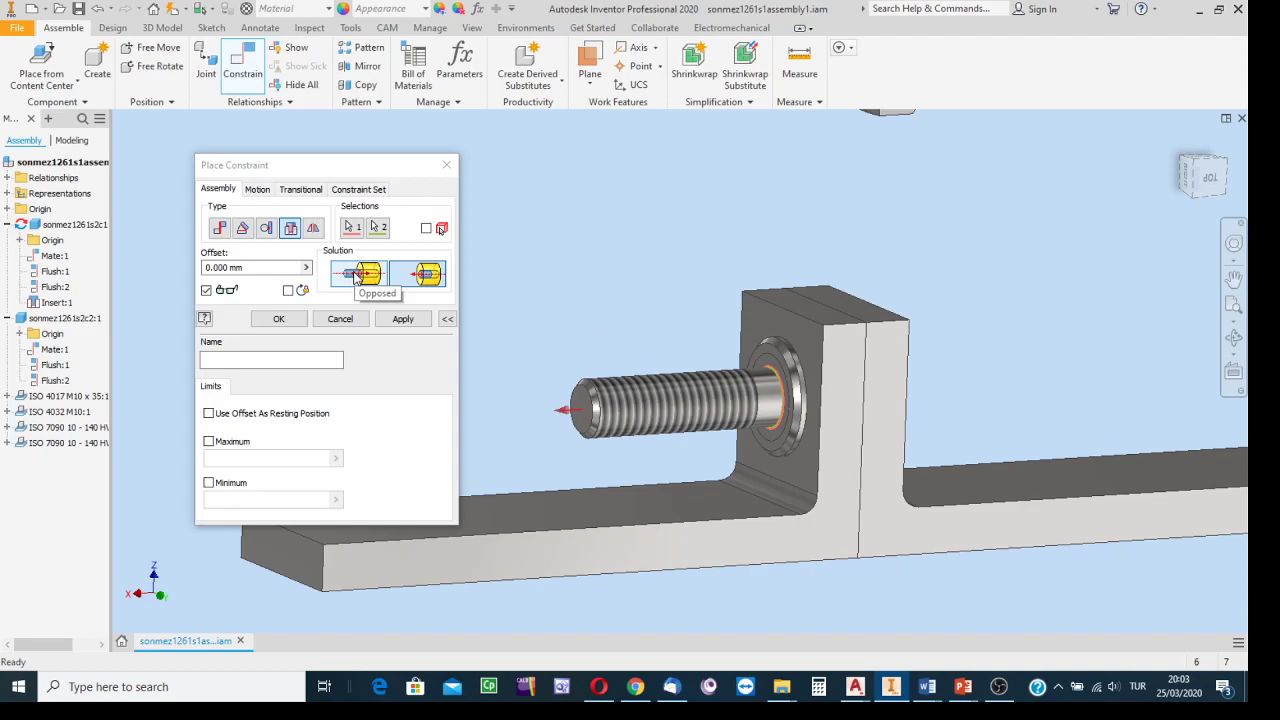
{"action": "left_click", "coordinate": [356, 277]}
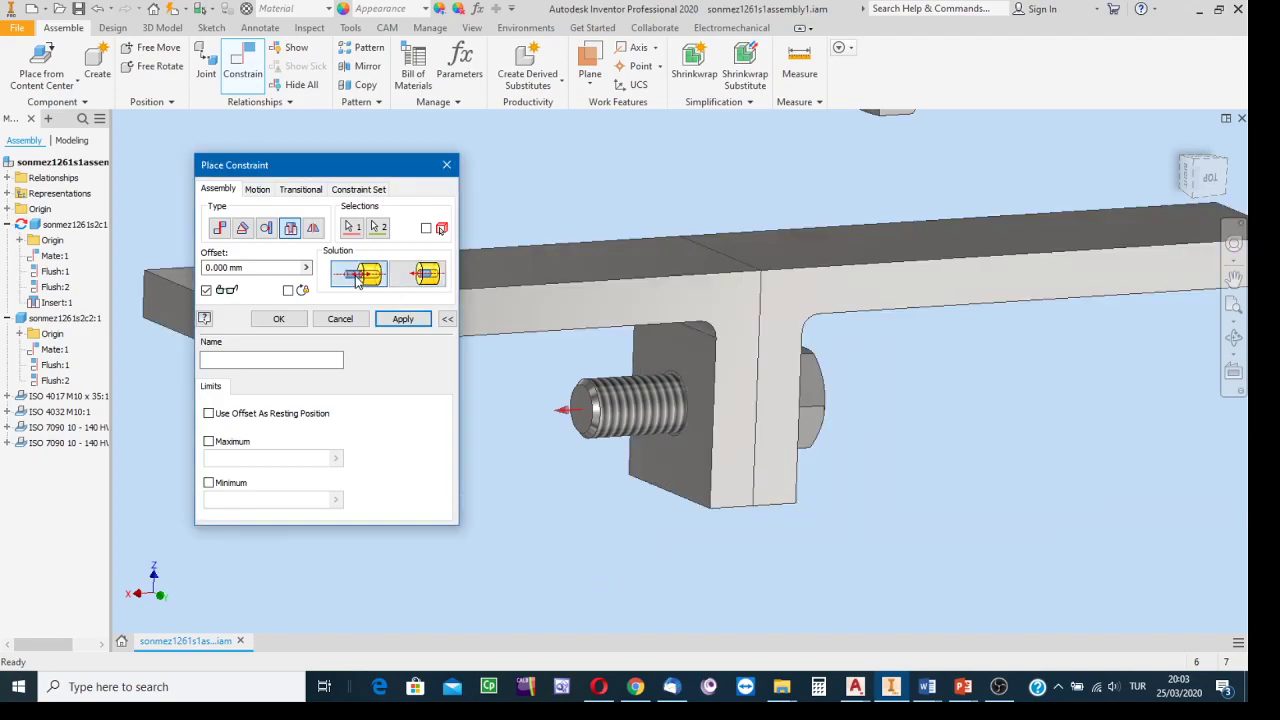
{"action": "left_click", "coordinate": [410, 318]}
Select the bolt thread's edge and the second washer's hole edge for an Insert constraint.
{"action": "scroll", "coordinate": [965, 215], "scroll_direction": "down", "scroll_amount": 3}
{"action": "middle_click_drag", "start_coordinate": [973, 268], "coordinate": [1044, 451]}
{"action": "scroll", "coordinate": [921, 275], "scroll_direction": "up", "scroll_amount": 3}
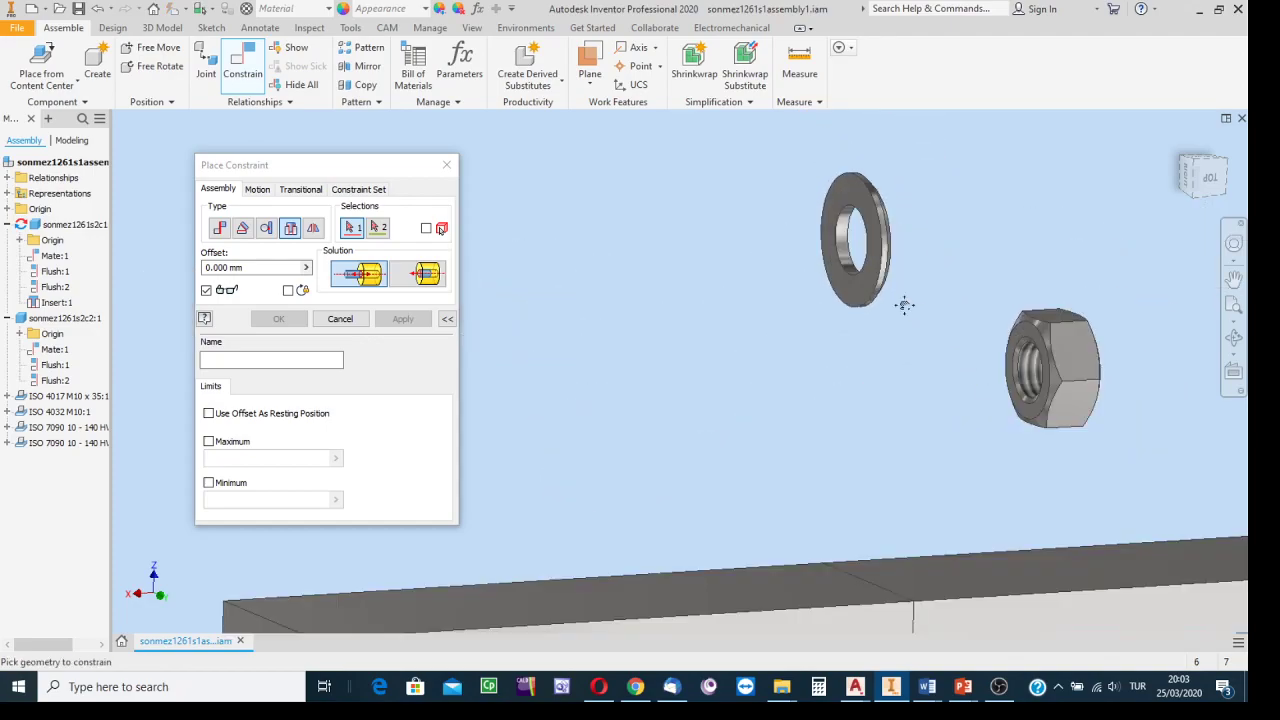
{"action": "middle_click_drag", "start_coordinate": [905, 304], "coordinate": [995, 49]}
{"action": "scroll", "coordinate": [922, 590], "scroll_direction": "up", "scroll_amount": 4}
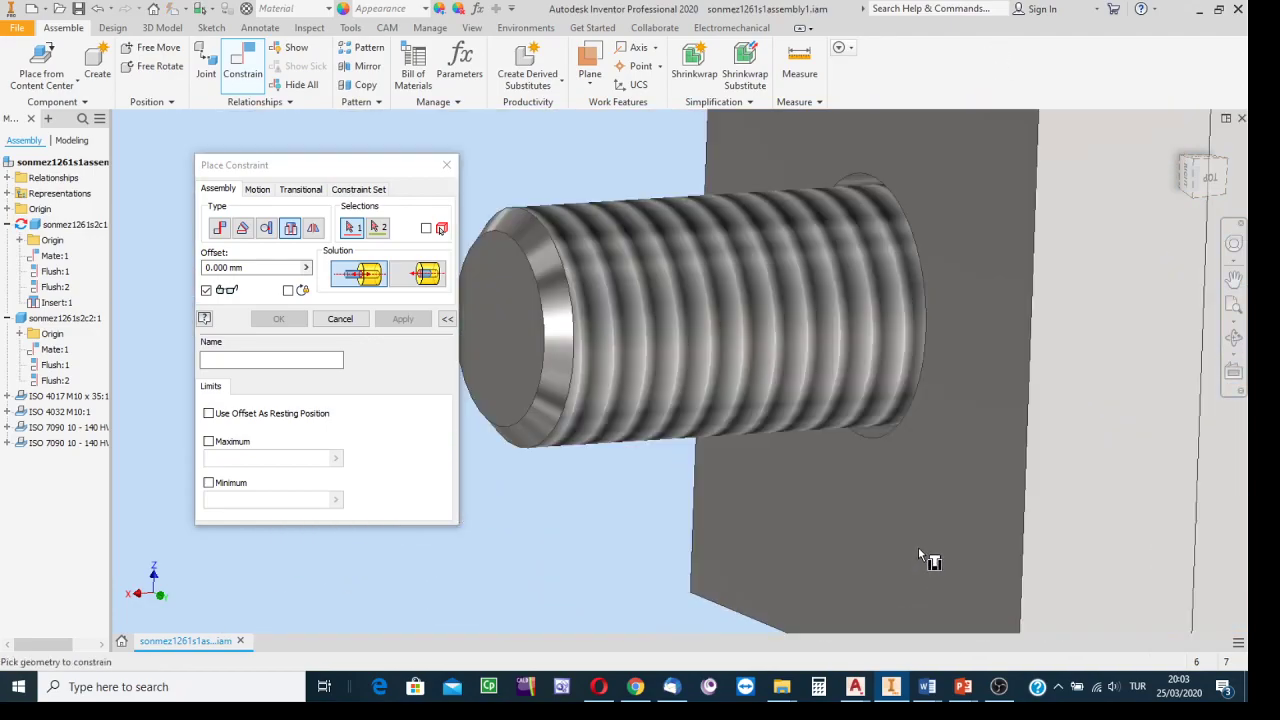
{"action": "left_click", "coordinate": [921, 393]}
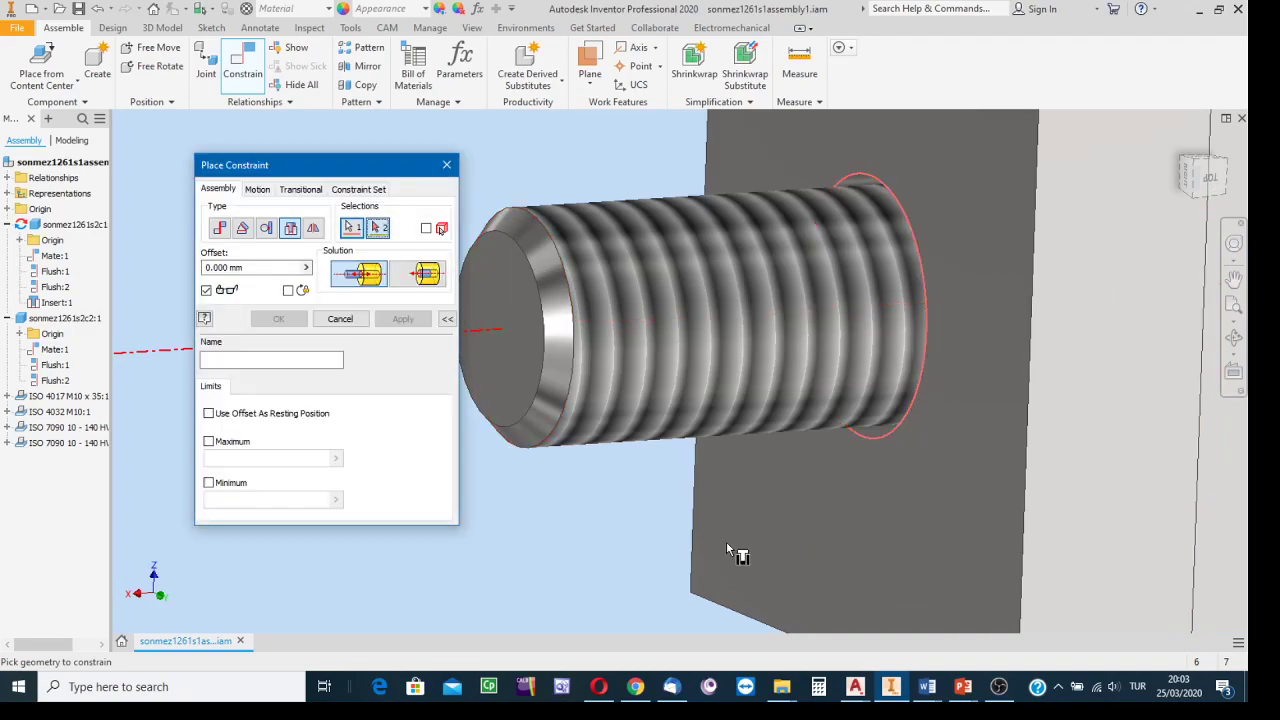
{"action": "scroll", "coordinate": [730, 551], "scroll_direction": "down", "scroll_amount": 4}
{"action": "scroll", "coordinate": [716, 551], "scroll_direction": "down", "scroll_amount": 3}
{"action": "middle_click_drag", "start_coordinate": [728, 256], "coordinate": [777, 471]}
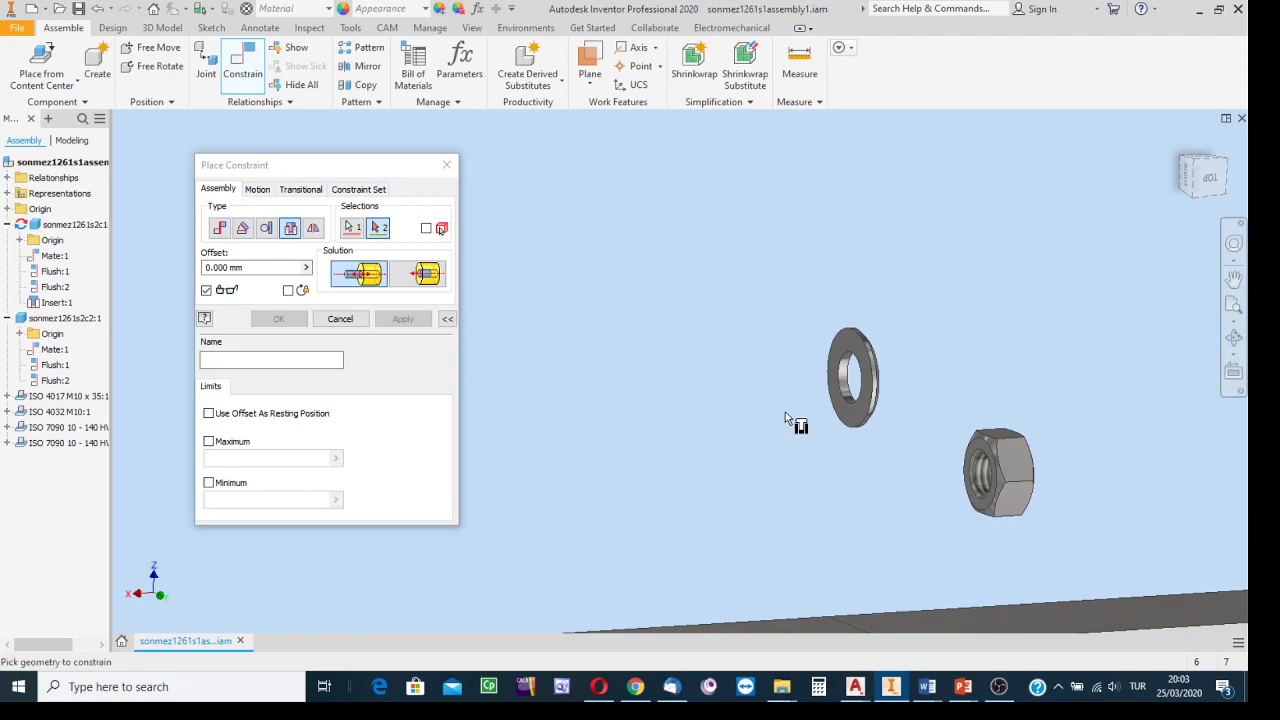
{"action": "scroll", "coordinate": [828, 358], "scroll_direction": "up", "scroll_amount": 3}
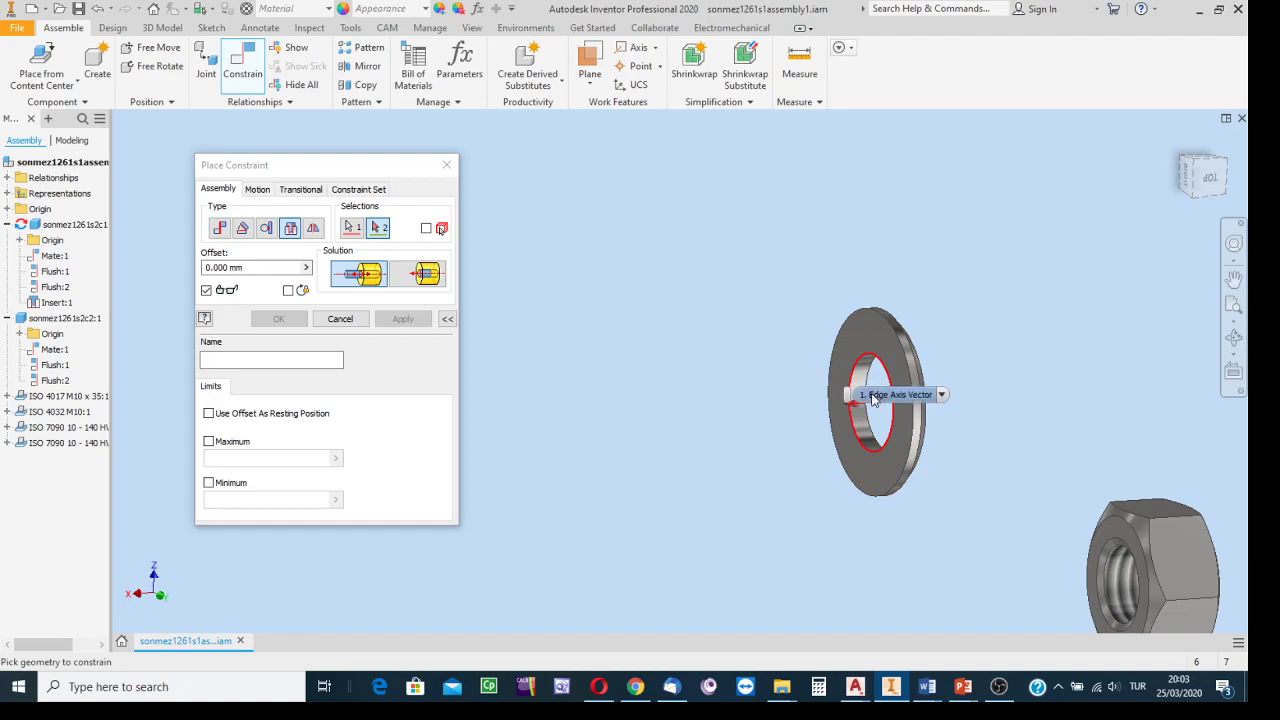
{"action": "left_click", "coordinate": [880, 396]}
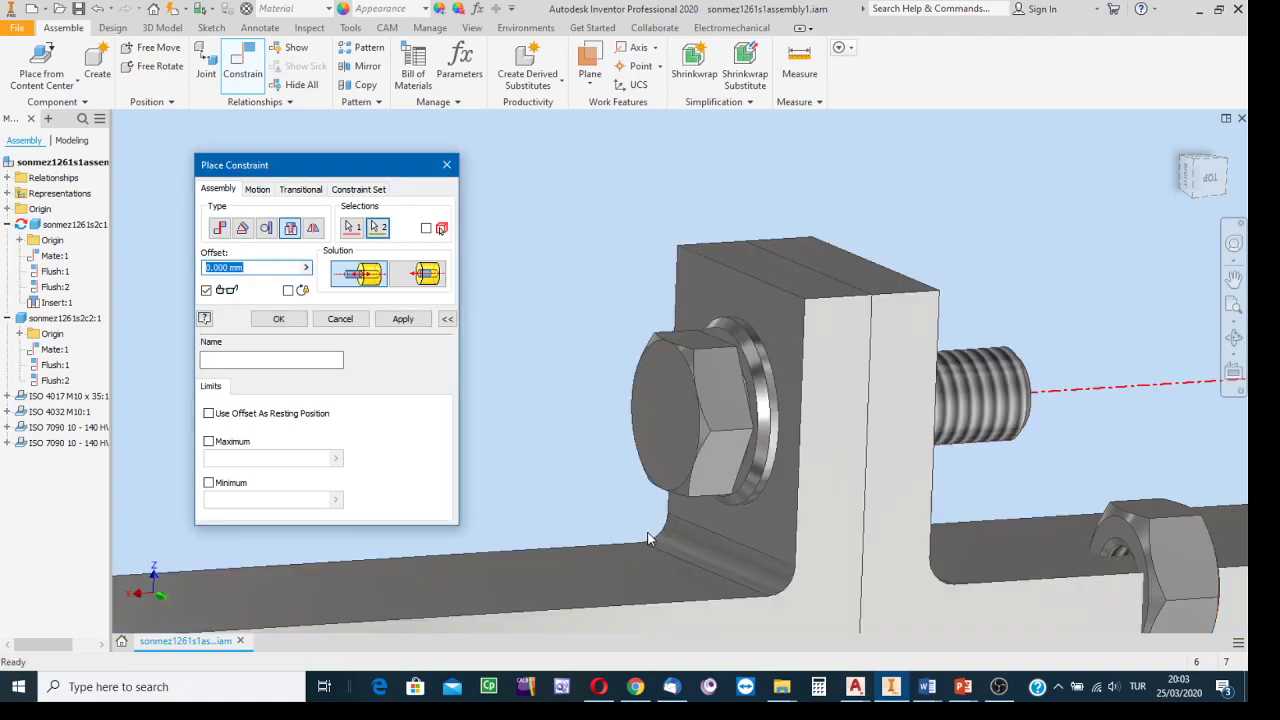
Try the Aligned solution for the washer and re-pick the bolt's thread edge.
{"action": "left_click", "coordinate": [1224, 171]}
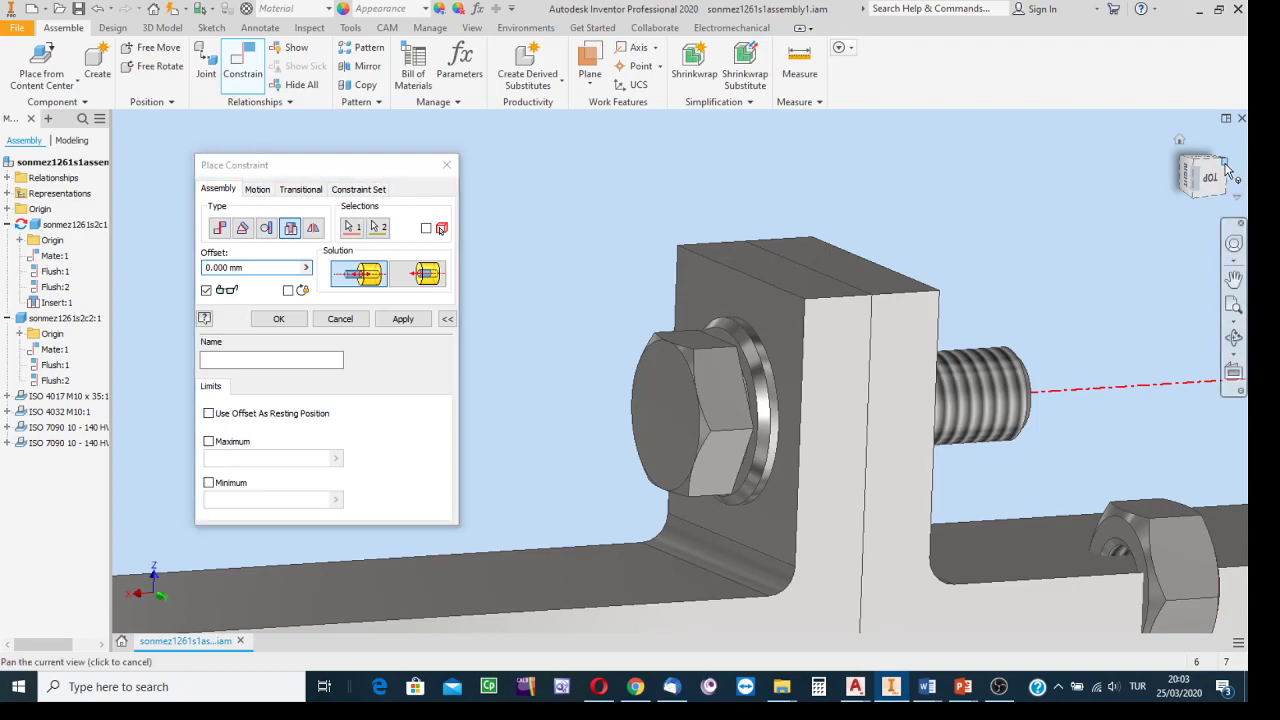
{"action": "scroll", "coordinate": [754, 363], "scroll_direction": "up", "scroll_amount": 8}
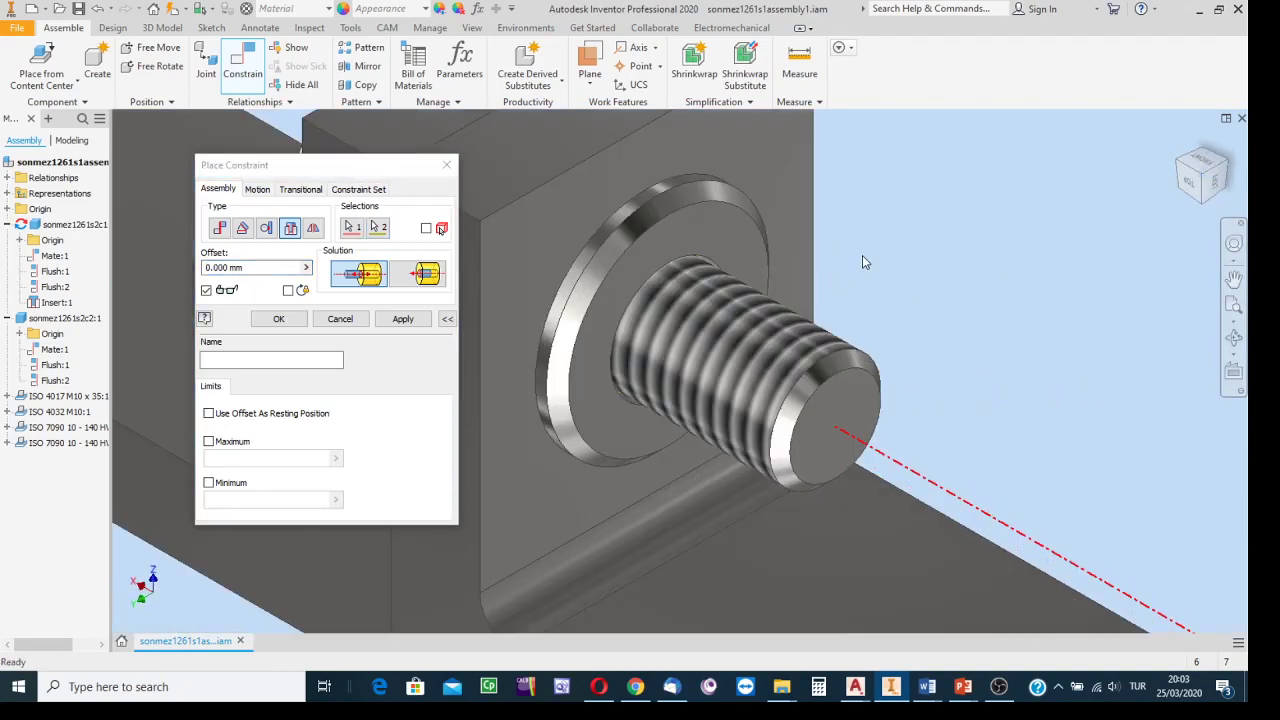
{"action": "middle_click_drag", "start_coordinate": [922, 246], "coordinate": [1150, 350]}
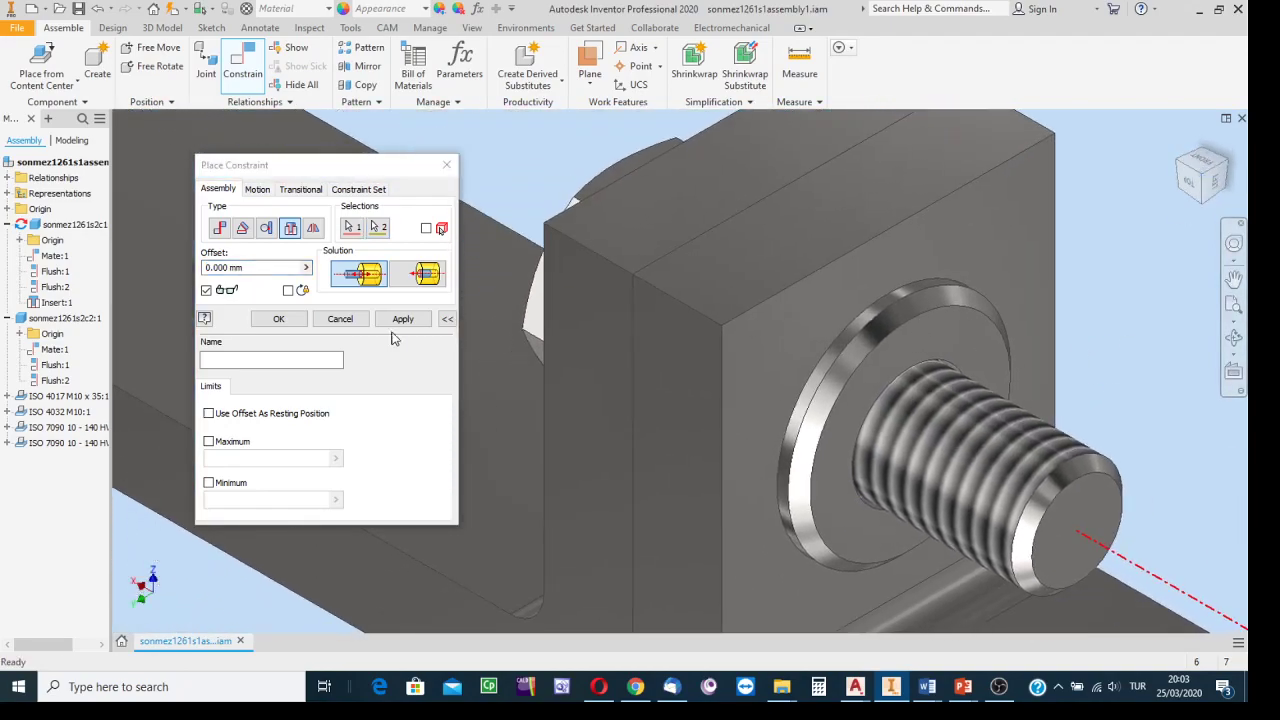
{"action": "left_click", "coordinate": [420, 275]}
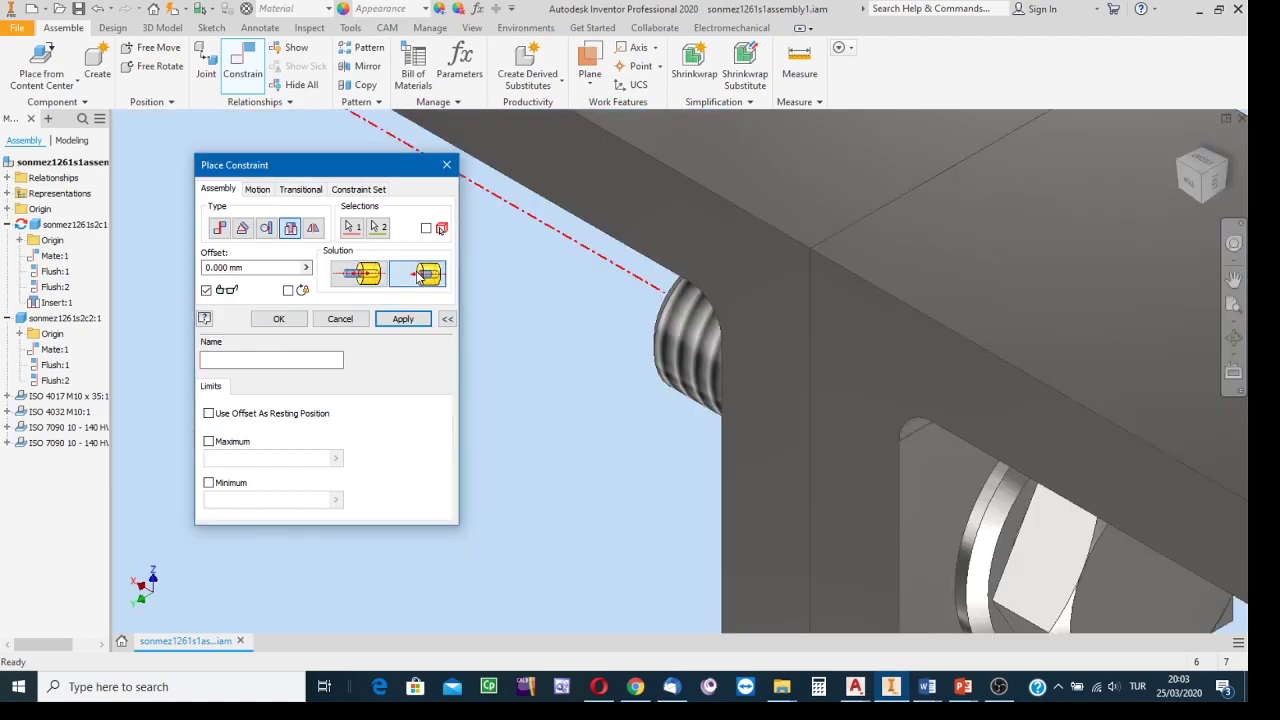
{"action": "left_click", "coordinate": [1180, 164]}
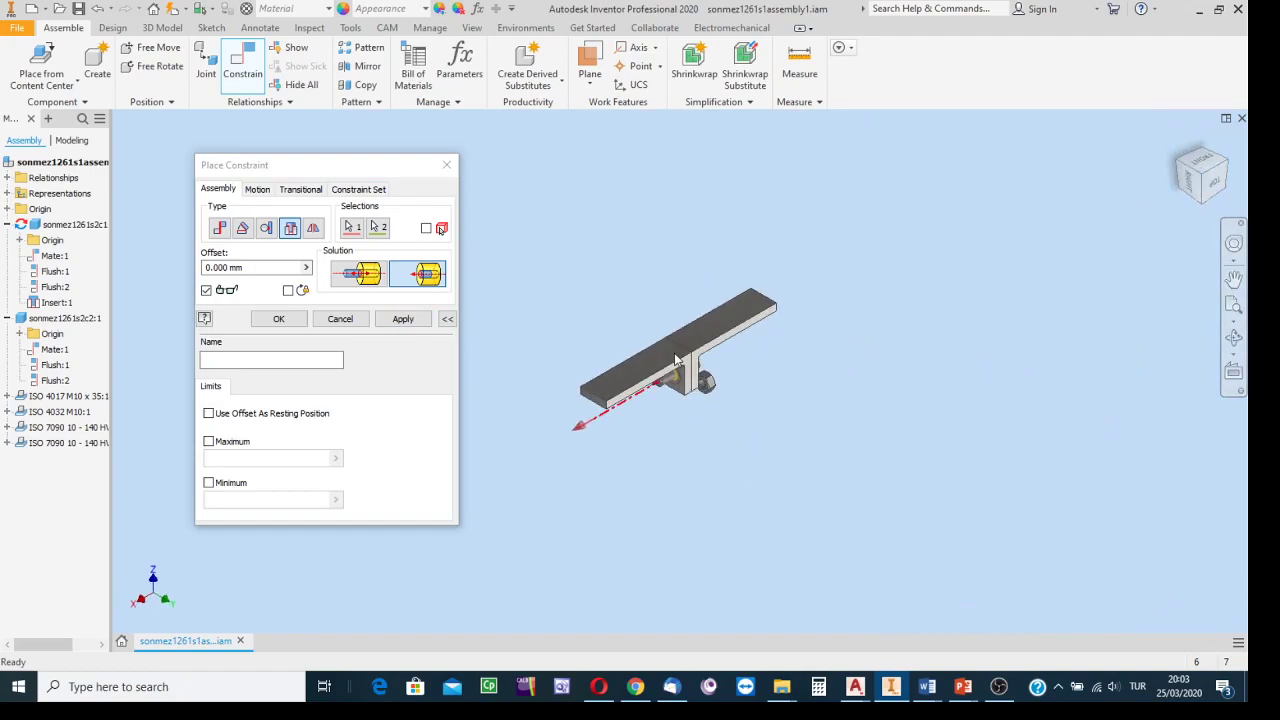
{"action": "scroll", "coordinate": [681, 362], "scroll_direction": "up", "scroll_amount": 6}
{"action": "middle_click_drag", "start_coordinate": [700, 462], "coordinate": [803, 231]}
{"action": "scroll", "coordinate": [845, 230], "scroll_direction": "up", "scroll_amount": 5}
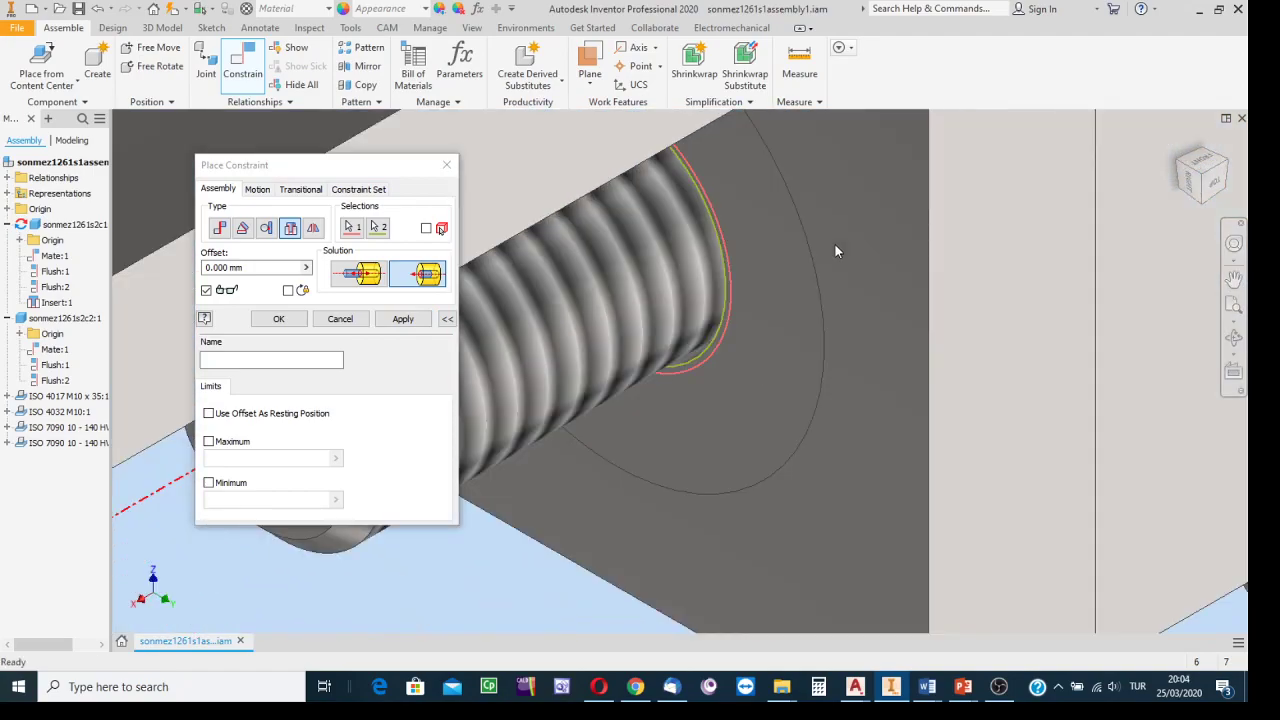
{"action": "left_click", "coordinate": [739, 255]}
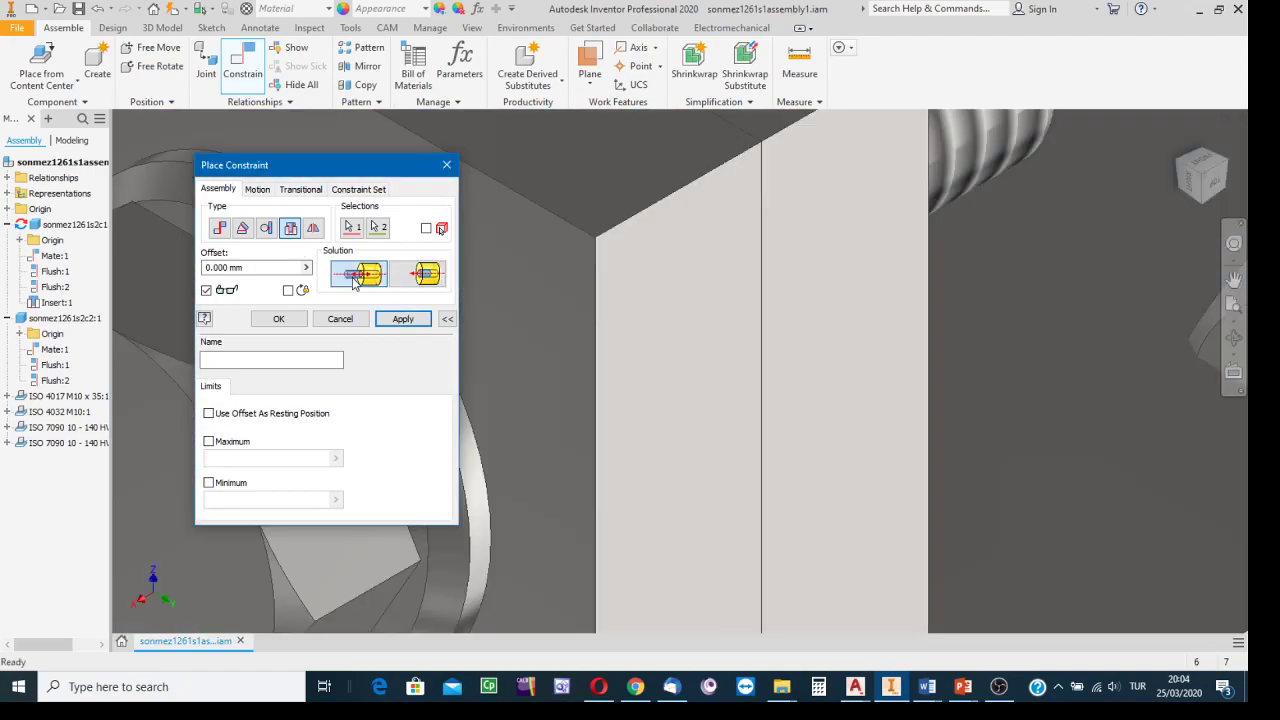
Inspect the preview of the washer seated on the bolt's threaded end.
{"action": "scroll", "coordinate": [765, 333], "scroll_direction": "down", "scroll_amount": 5}
{"action": "middle_click_drag", "start_coordinate": [735, 349], "coordinate": [715, 402]}
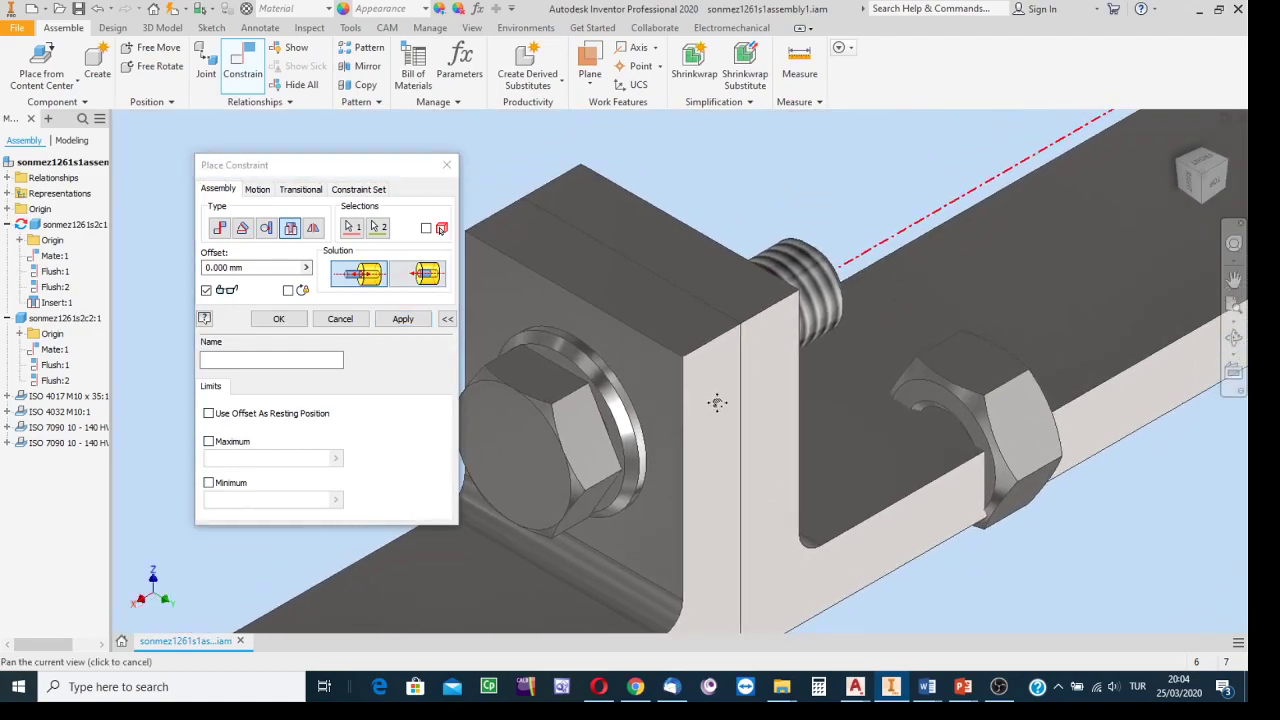
{"action": "left_click", "coordinate": [1226, 167]}
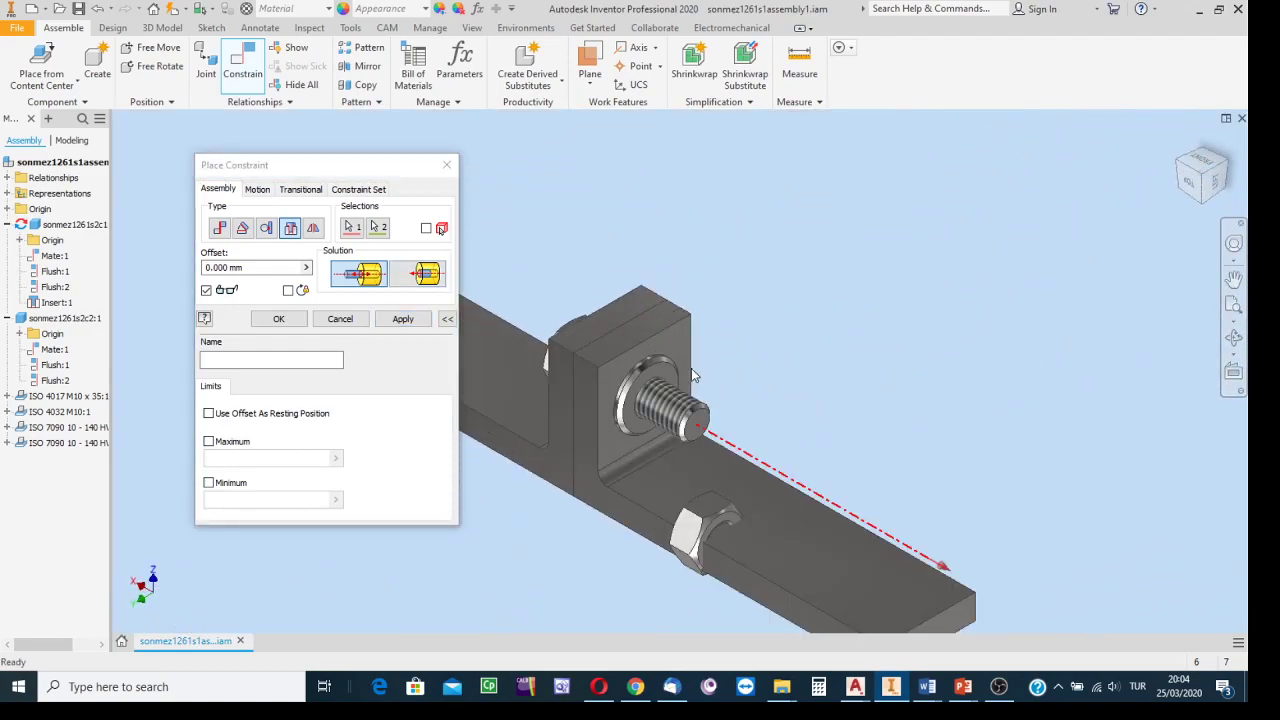
{"action": "middle_click_drag", "start_coordinate": [775, 348], "coordinate": [1013, 336]}
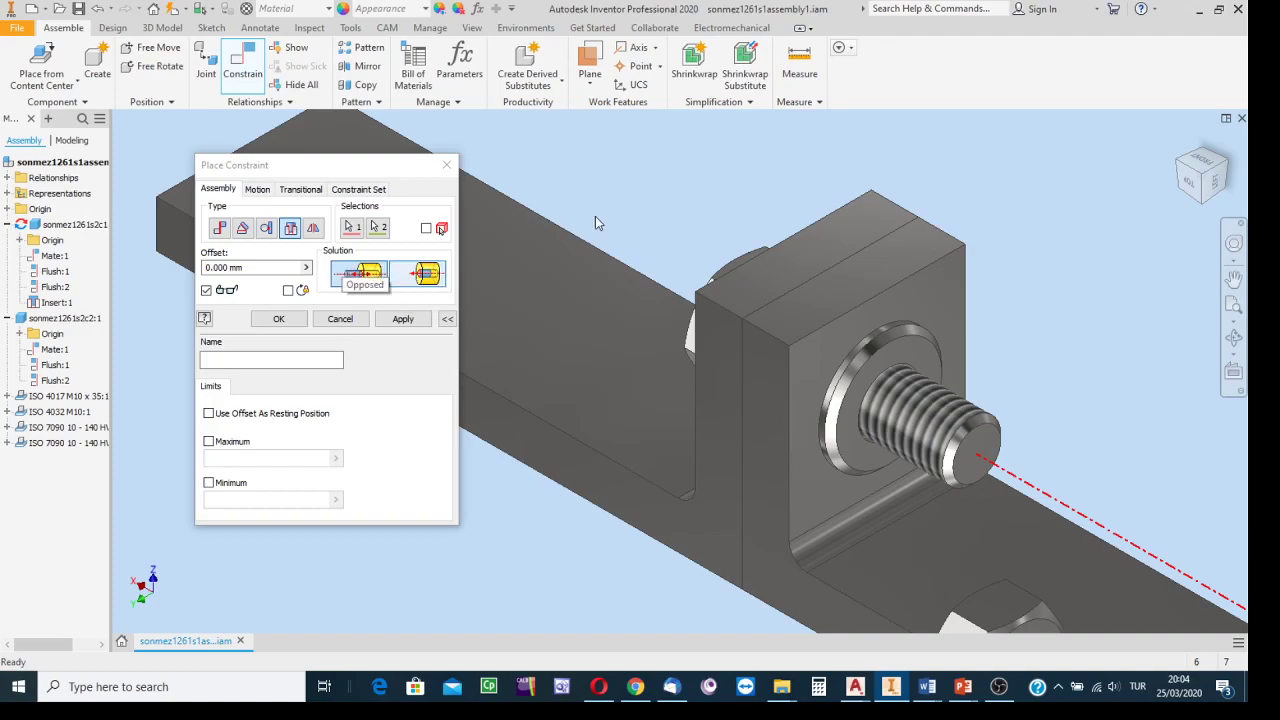
{"action": "scroll", "coordinate": [1095, 287], "scroll_direction": "down", "scroll_amount": 2}
{"action": "middle_click_drag", "start_coordinate": [1095, 287], "coordinate": [890, 233]}
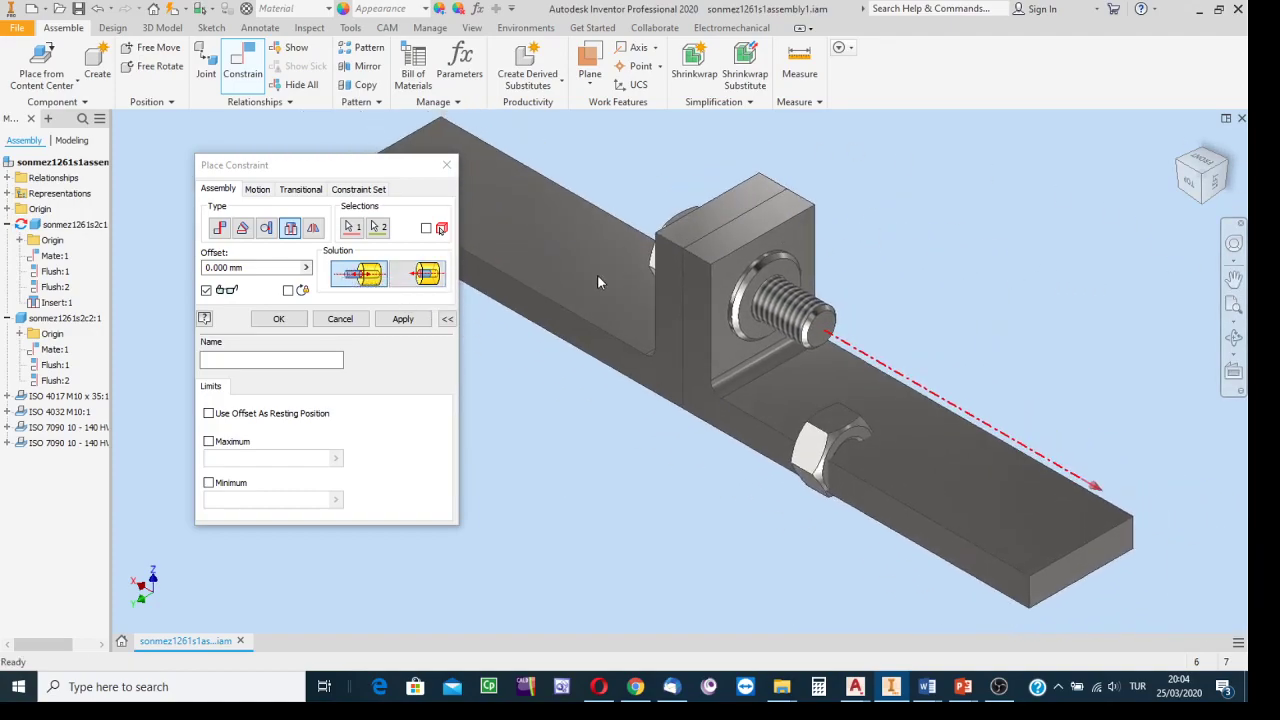
Apply the washer insert, then pair the bolt thread edge with the M10 nut's hole edge.
{"action": "left_click", "coordinate": [400, 319]}
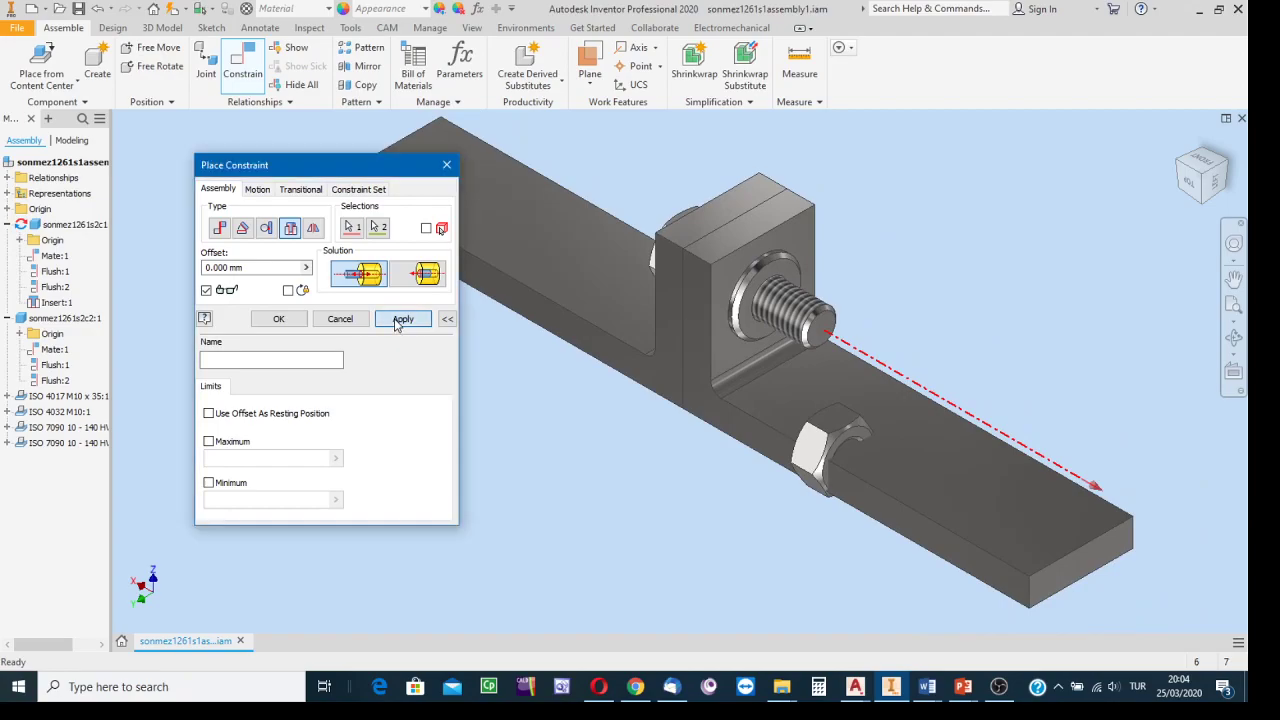
{"action": "middle_click_drag", "start_coordinate": [977, 188], "coordinate": [1036, 275]}
{"action": "scroll", "coordinate": [929, 341], "scroll_direction": "down", "scroll_amount": 3}
{"action": "middle_click_drag", "start_coordinate": [934, 322], "coordinate": [987, 196]}
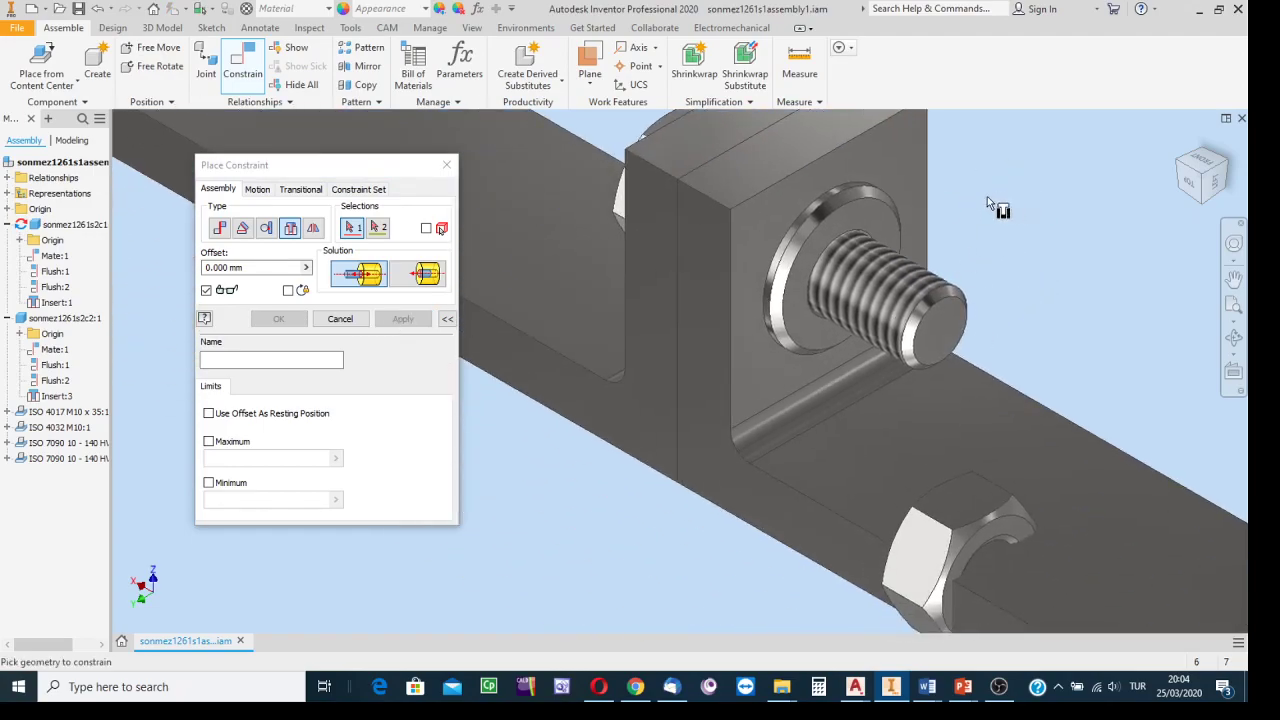
{"action": "scroll", "coordinate": [987, 196], "scroll_direction": "down", "scroll_amount": 4}
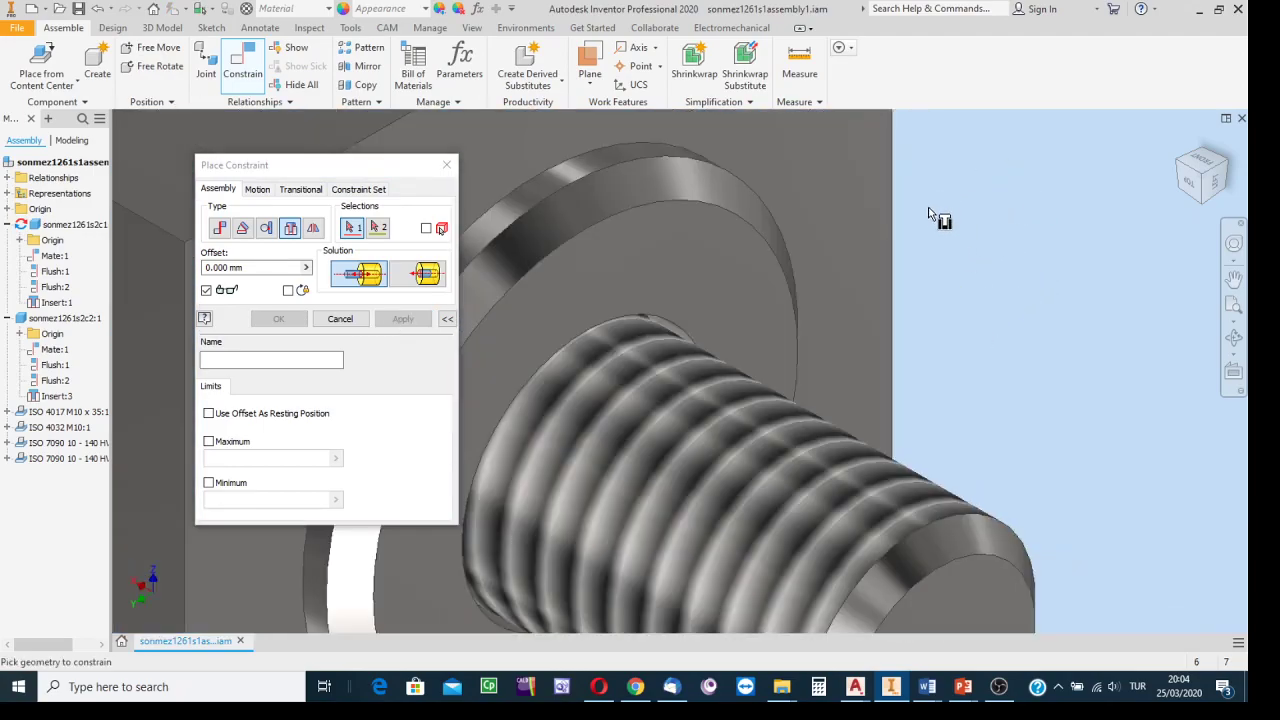
{"action": "left_click", "coordinate": [623, 329]}
{"action": "scroll", "coordinate": [1000, 274], "scroll_direction": "up", "scroll_amount": 3}
{"action": "middle_click_drag", "start_coordinate": [988, 216], "coordinate": [961, 124]}
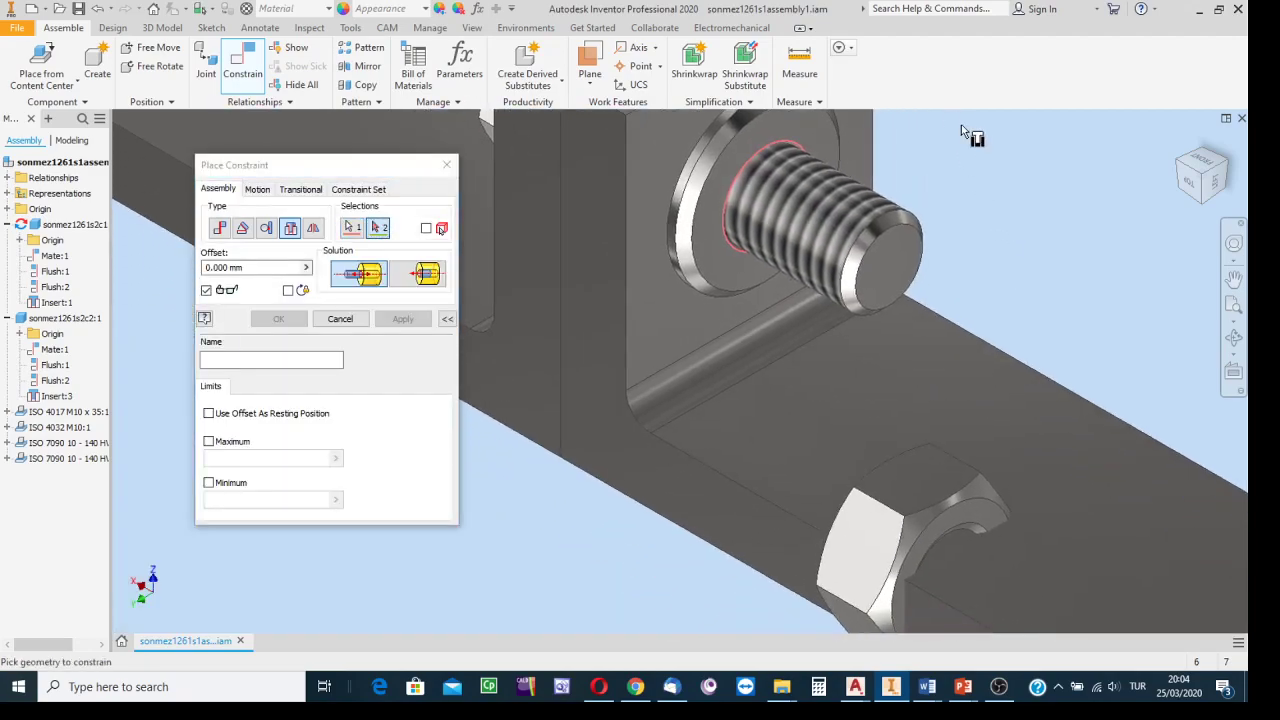
{"action": "left_click", "coordinate": [972, 528]}
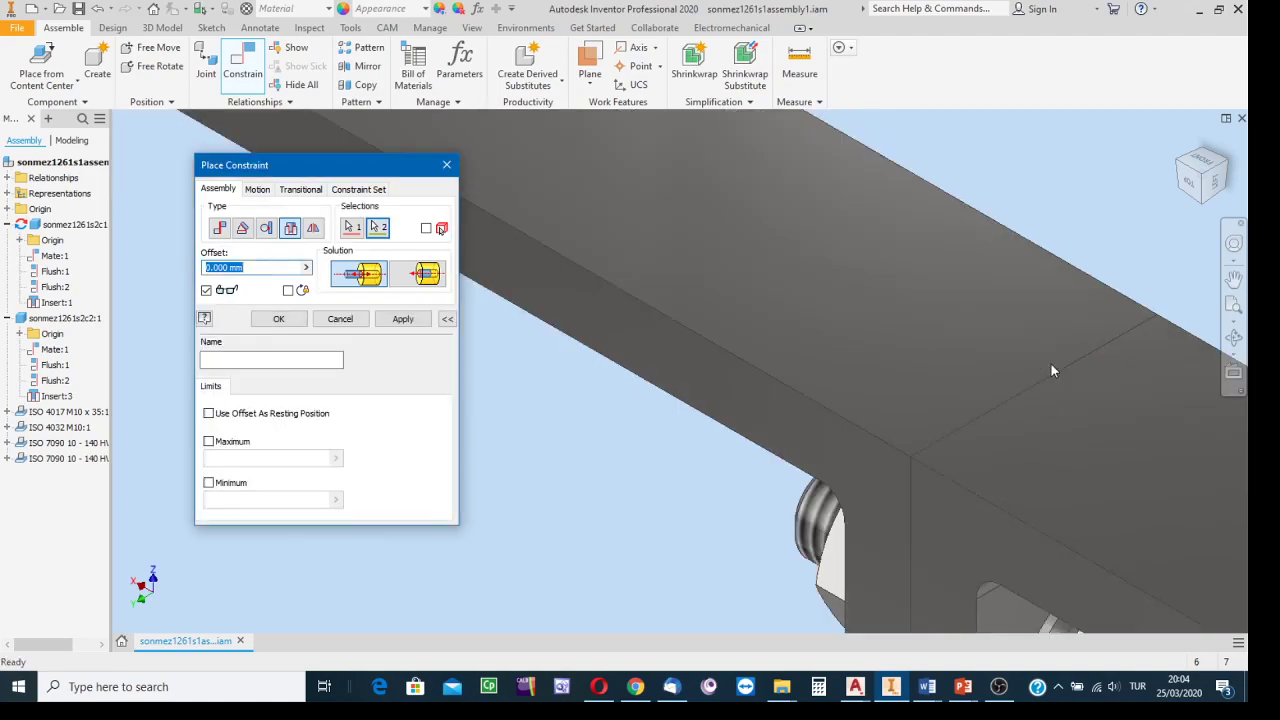
Orbit to check the nut, apply its Insert constraint and finish placing constraints.
{"action": "left_click", "coordinate": [1180, 141]}
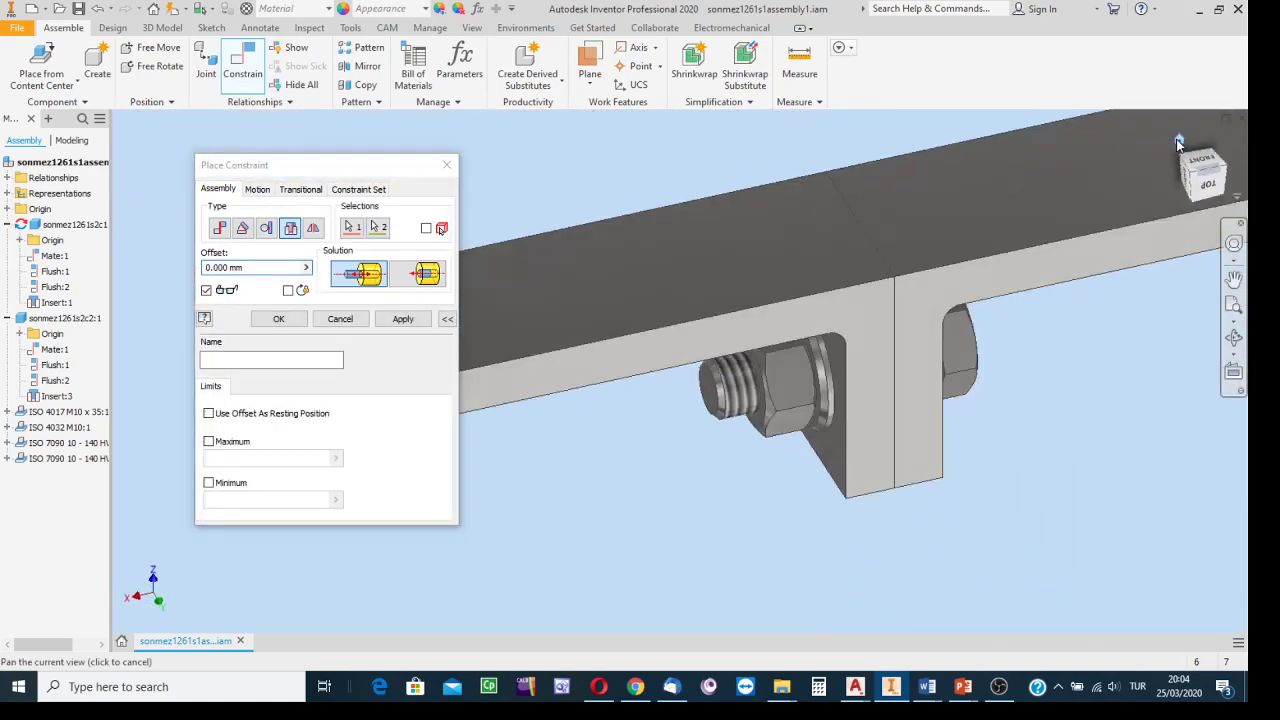
{"action": "left_click", "coordinate": [1233, 340]}
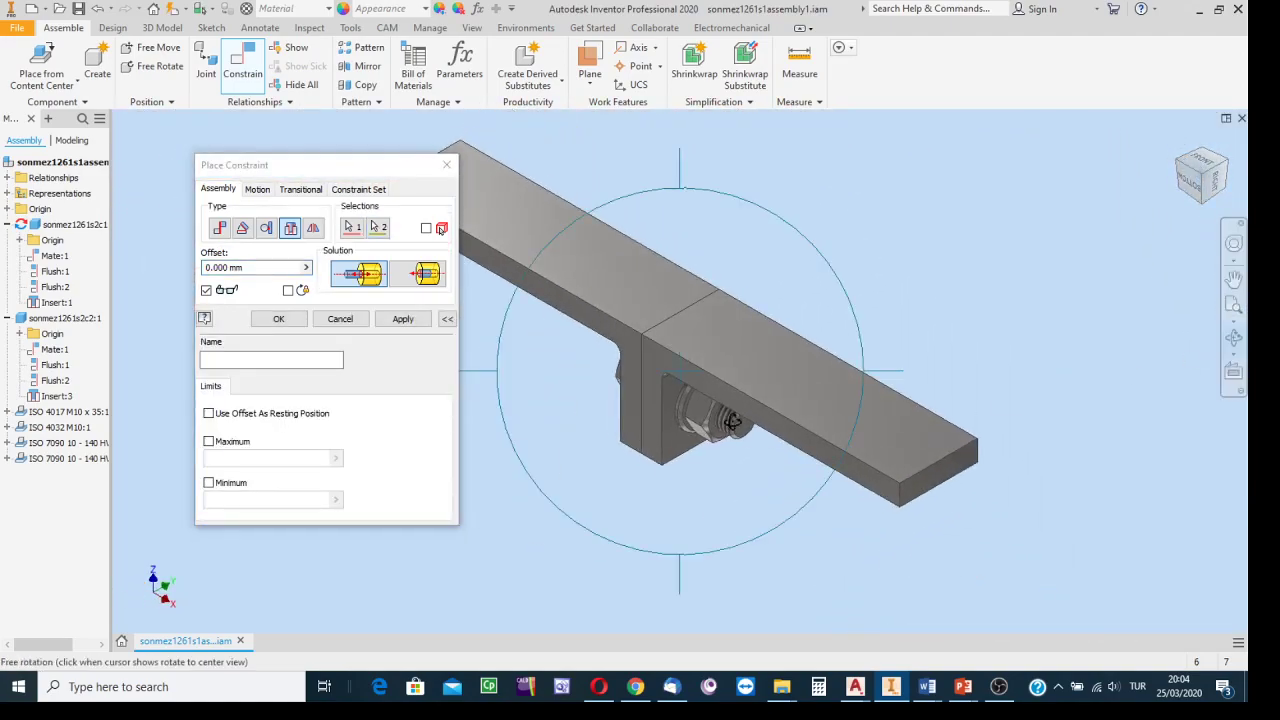
{"action": "left_click_drag", "start_coordinate": [794, 433], "coordinate": [738, 147]}
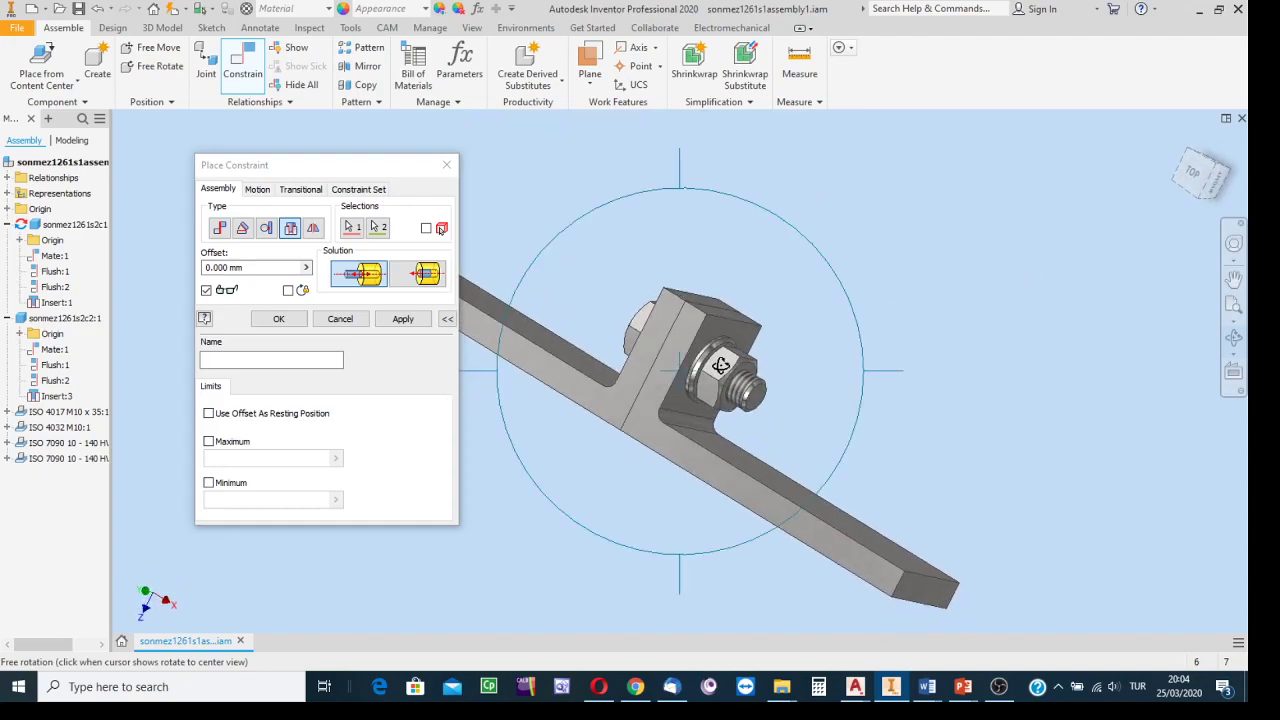
{"action": "left_click", "coordinate": [720, 367]}
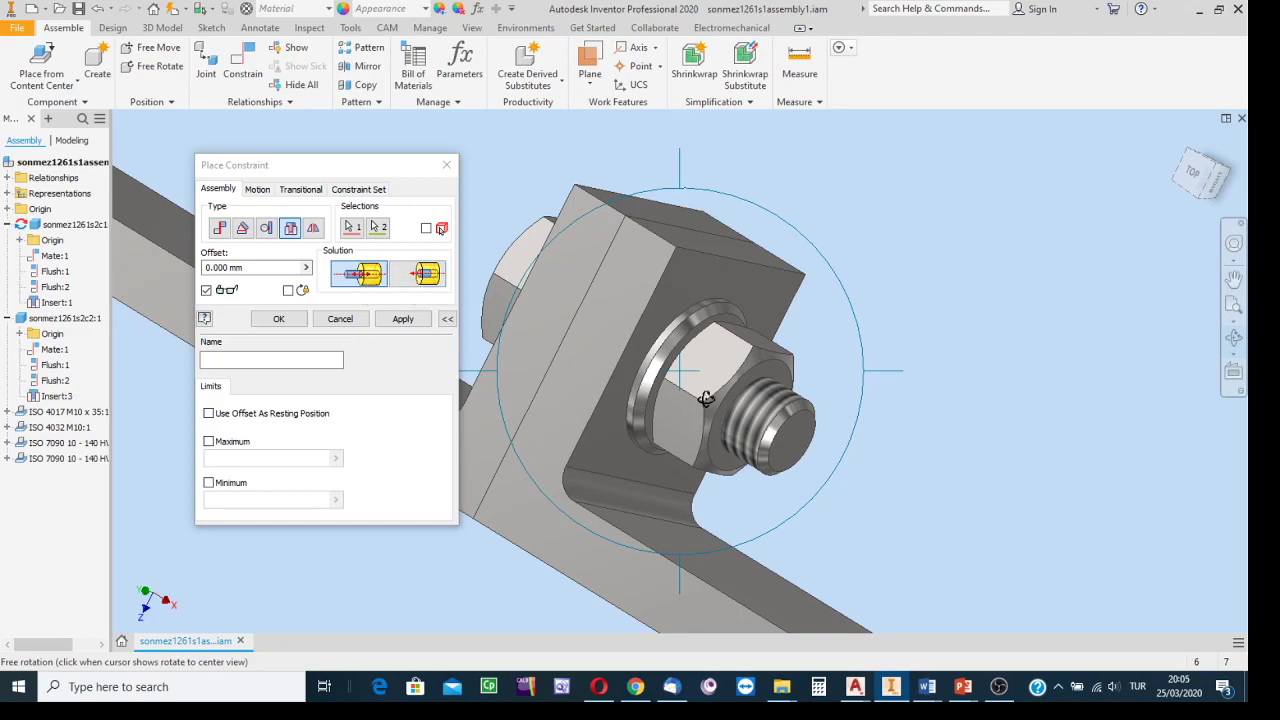
{"action": "left_click", "coordinate": [405, 319]}
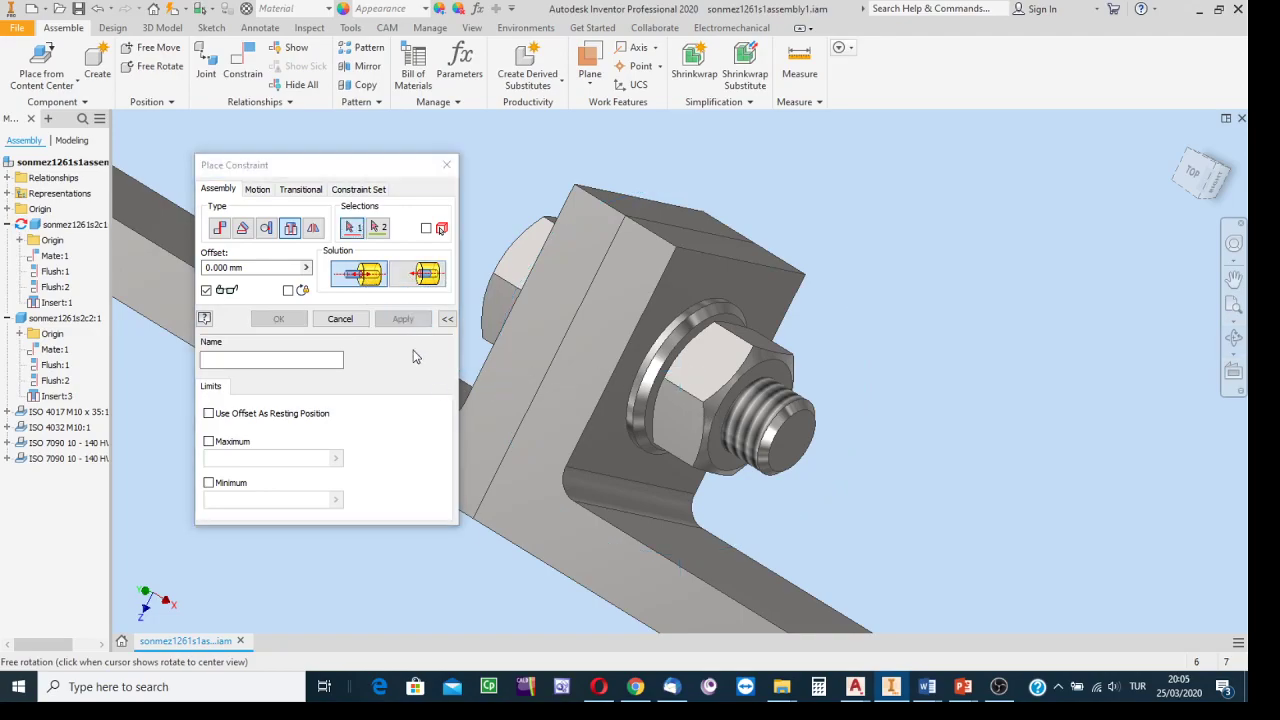
{"action": "left_click", "coordinate": [339, 319]}
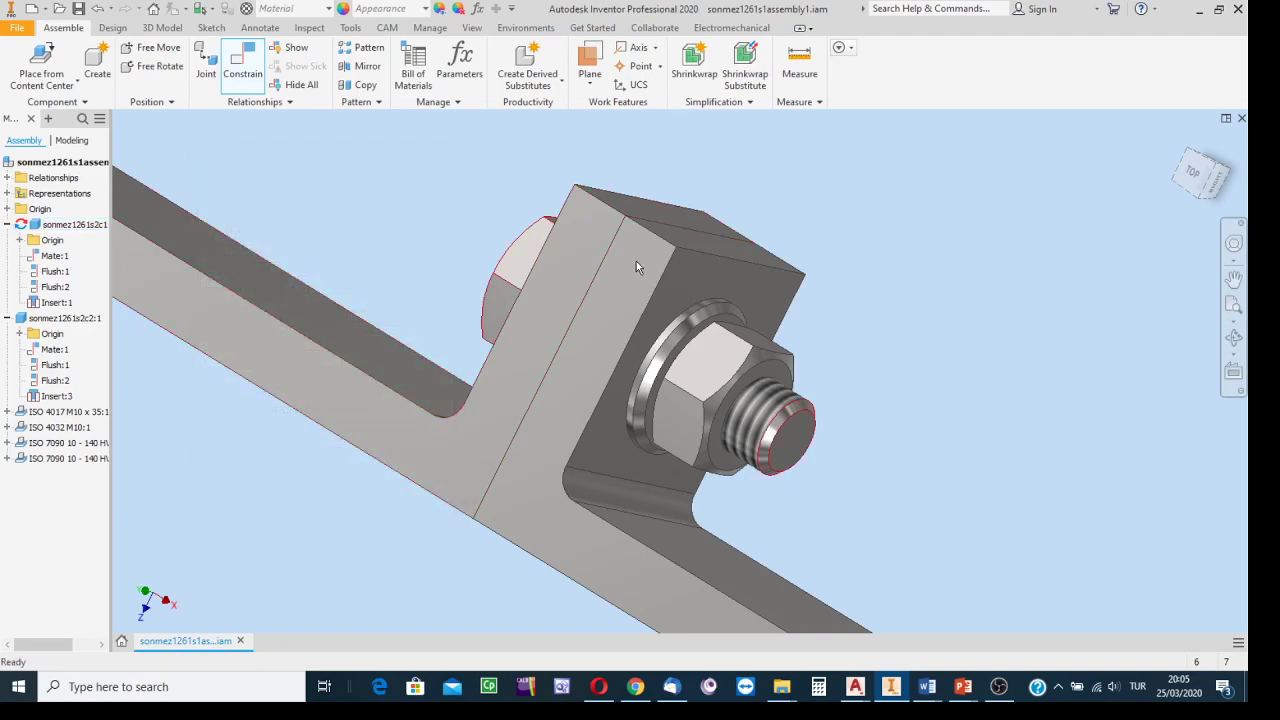
{"action": "left_click", "coordinate": [1187, 151]}
{"action": "scroll", "coordinate": [707, 384], "scroll_direction": "down", "scroll_amount": 5}
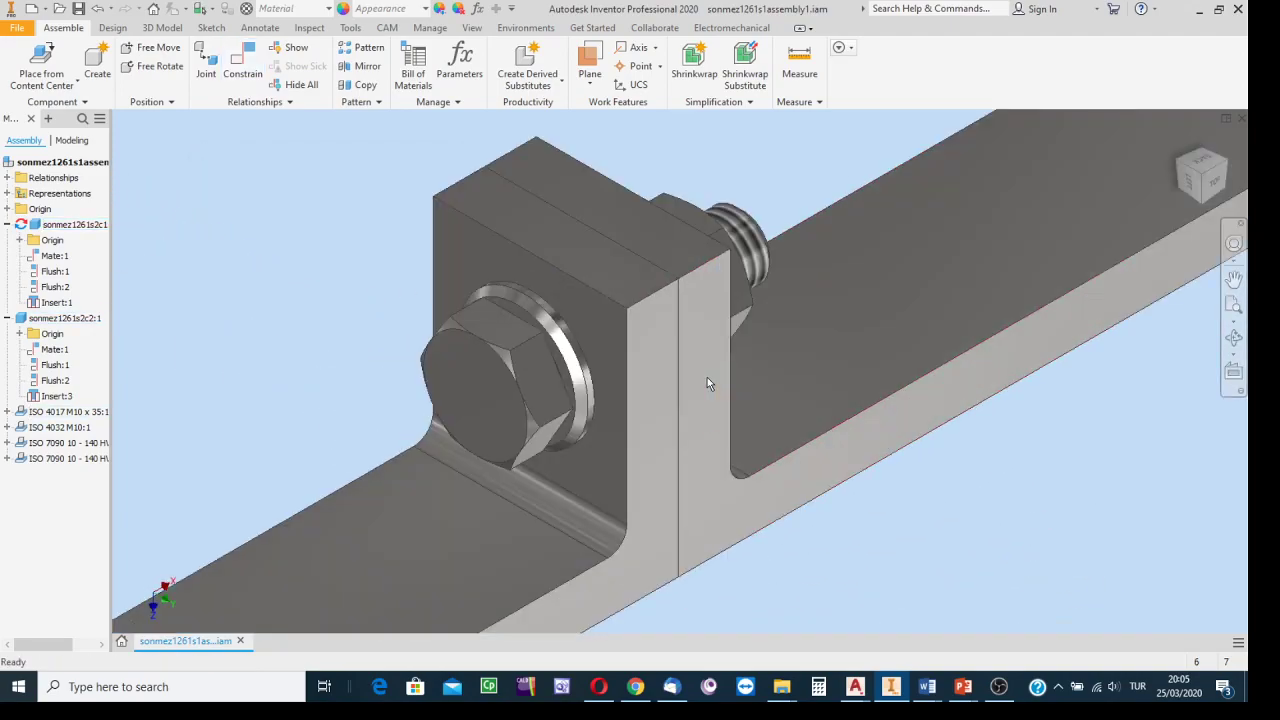
{"action": "scroll", "coordinate": [707, 380], "scroll_direction": "up", "scroll_amount": 3}
{"action": "scroll", "coordinate": [871, 351], "scroll_direction": "up", "scroll_amount": 4}
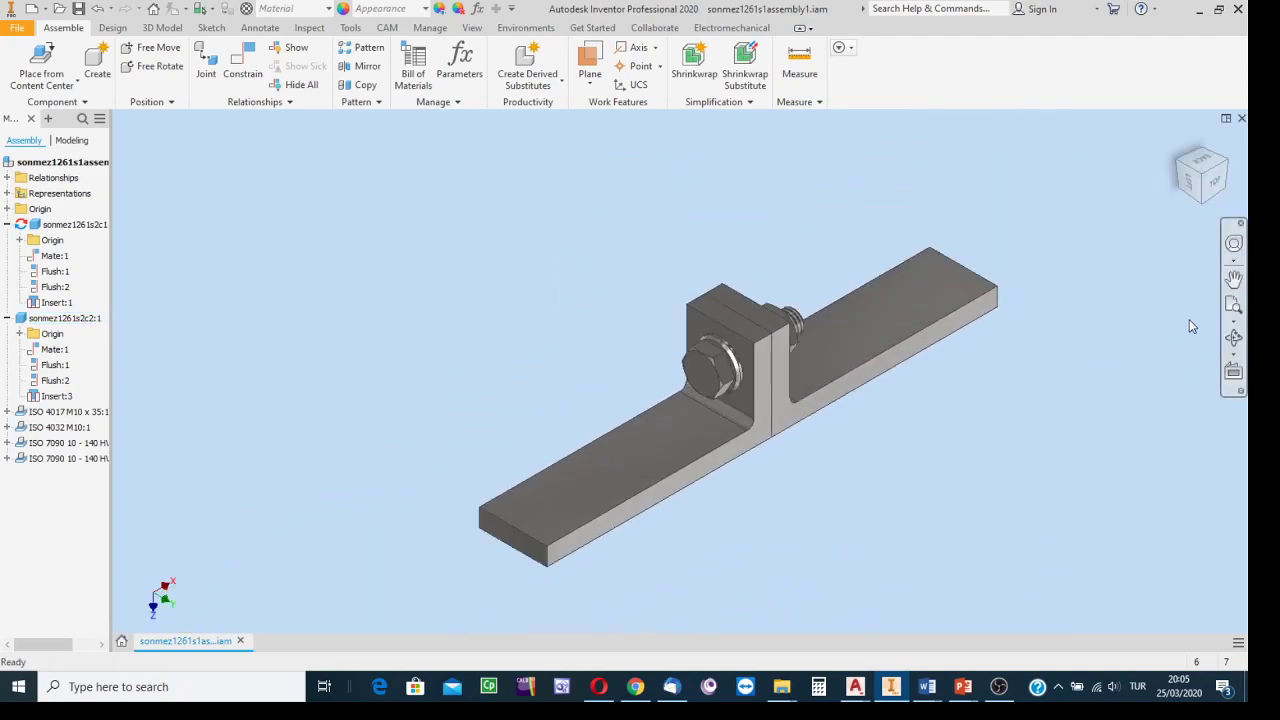
{"action": "middle_click_drag", "start_coordinate": [1025, 400], "coordinate": [965, 412]}
{"action": "scroll", "coordinate": [968, 412], "scroll_direction": "down", "scroll_amount": 2}
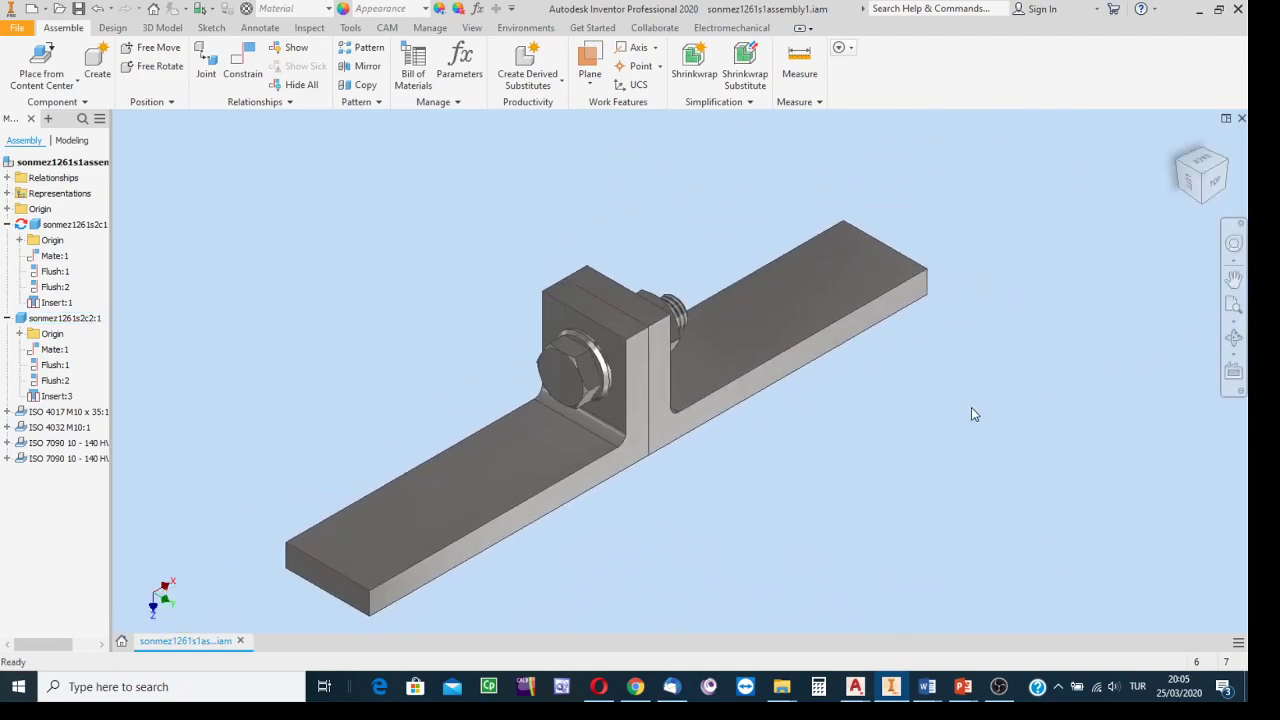
{"action": "left_click", "coordinate": [1233, 340]}
{"action": "left_click_drag", "start_coordinate": [749, 400], "coordinate": [620, 498]}
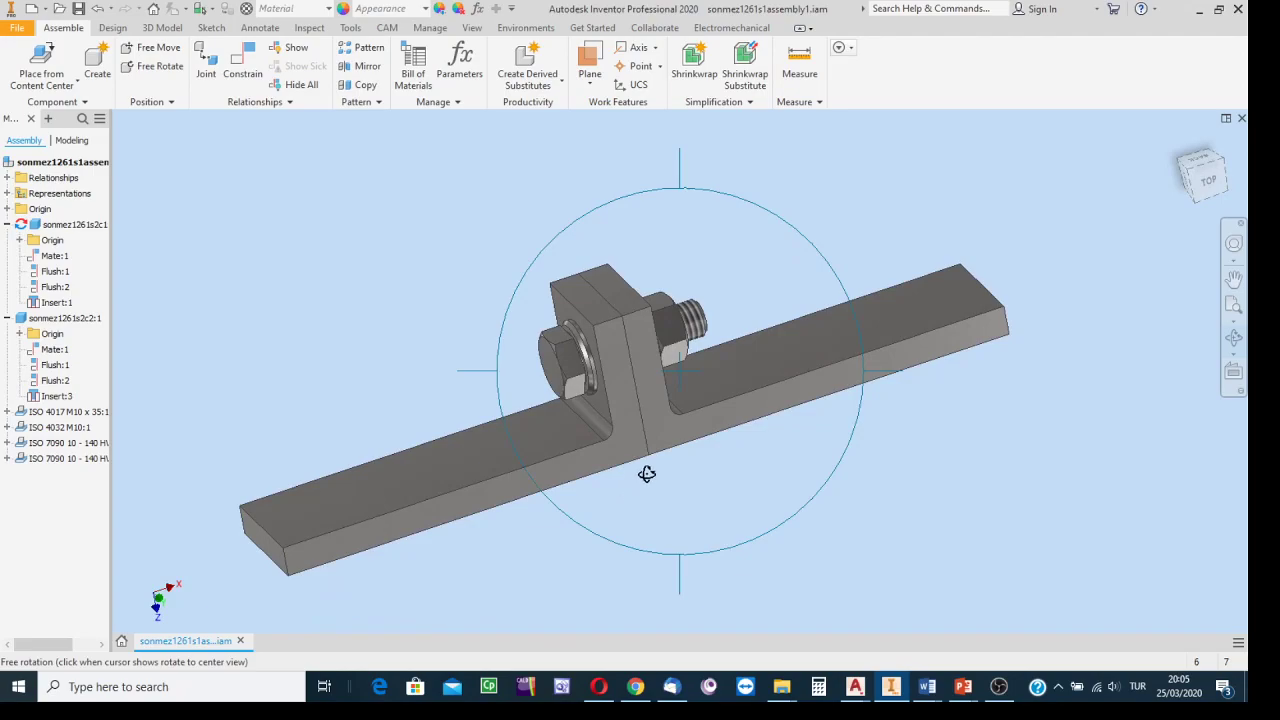
{"action": "key", "text": "Escape"}
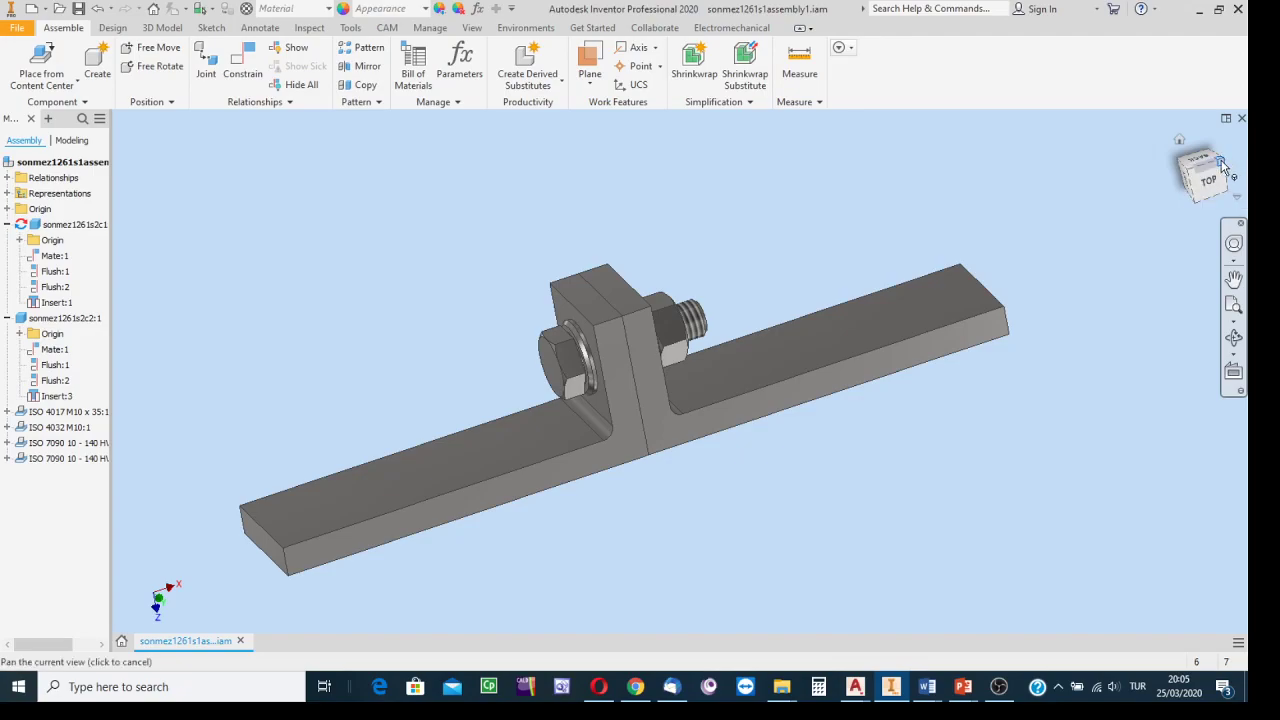
{"action": "left_click", "coordinate": [1221, 165]}
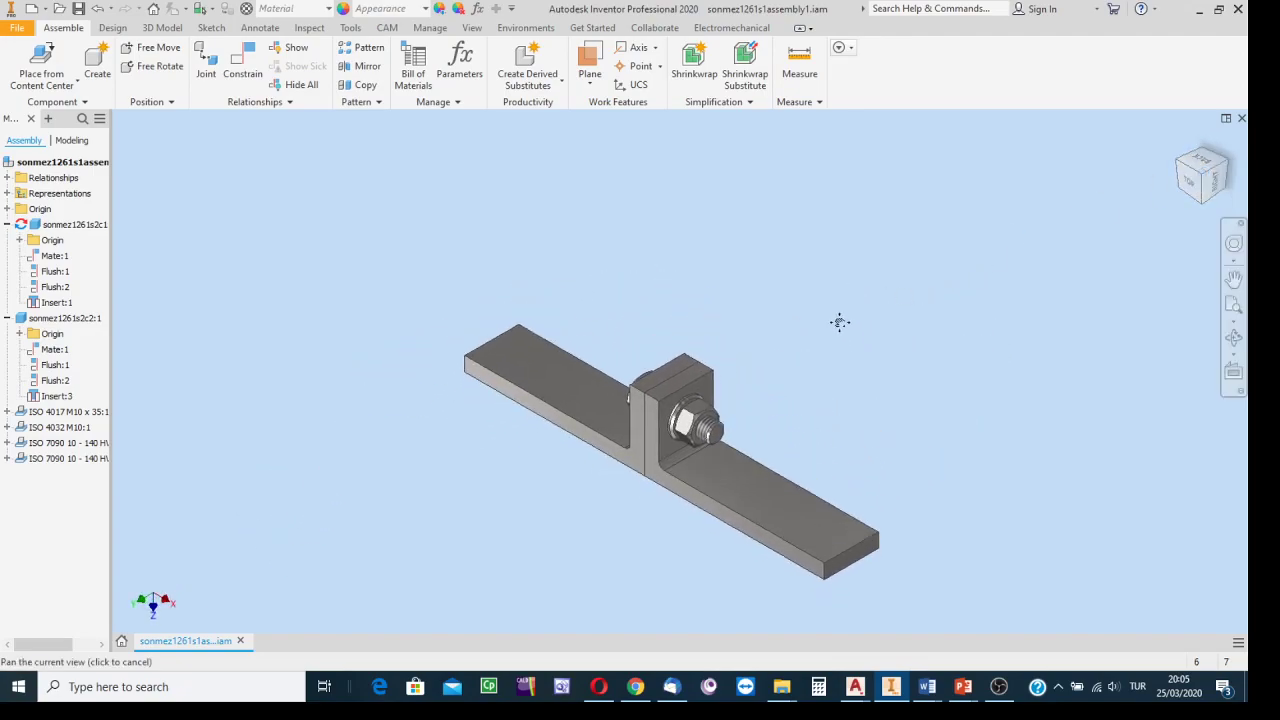
{"action": "scroll", "coordinate": [736, 320], "scroll_direction": "up", "scroll_amount": 3}
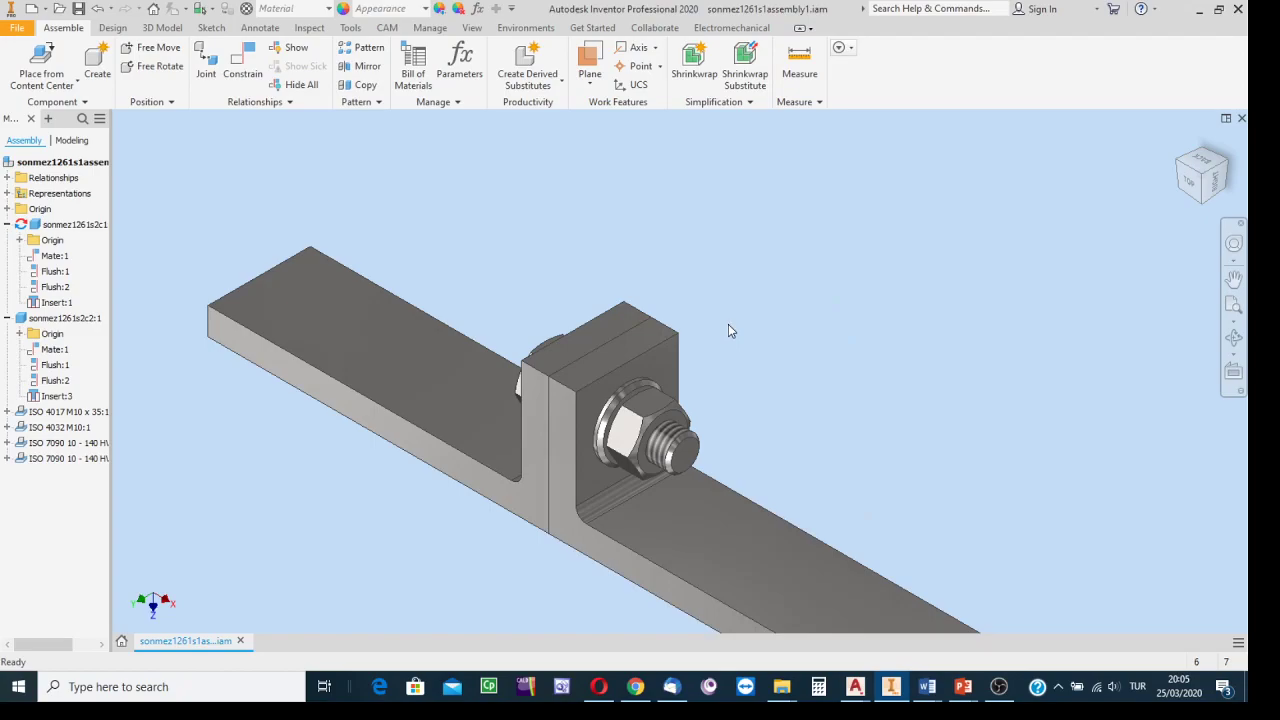
{"action": "scroll", "coordinate": [729, 325], "scroll_direction": "down", "scroll_amount": 3}
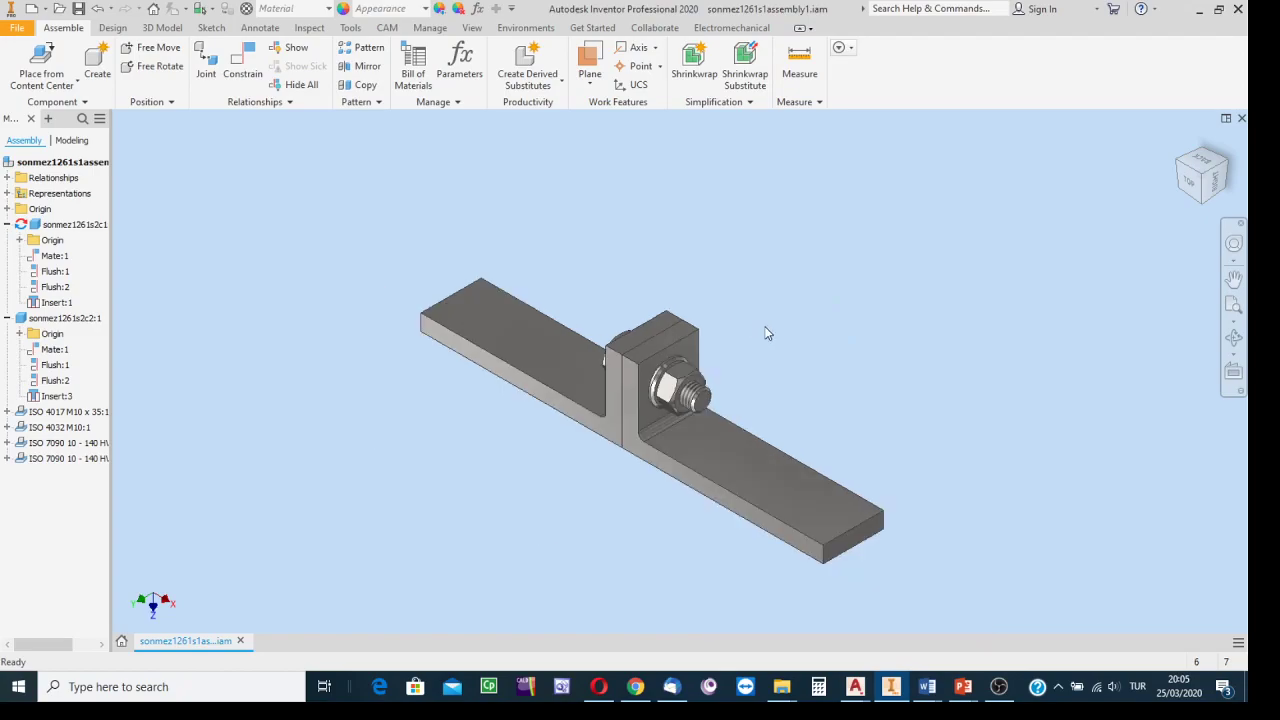
{"action": "scroll", "coordinate": [745, 361], "scroll_direction": "up", "scroll_amount": 2}
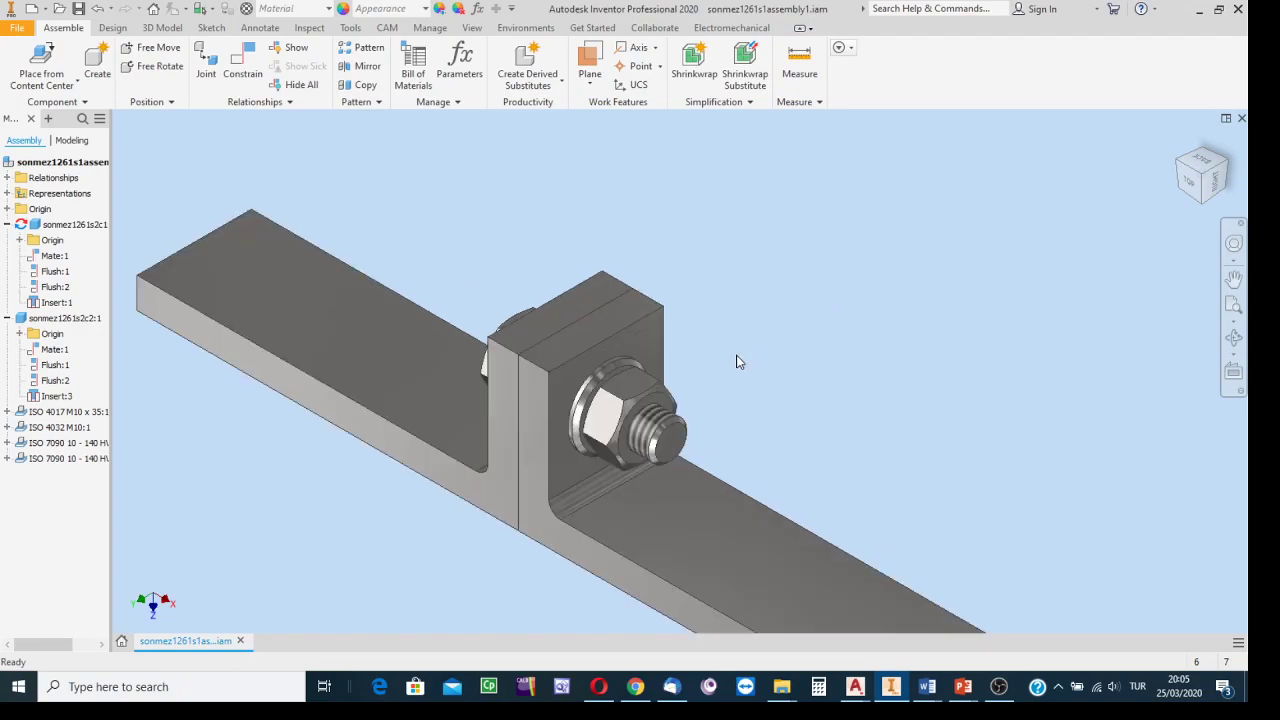
{"action": "middle_click_drag", "start_coordinate": [759, 343], "coordinate": [848, 275]}
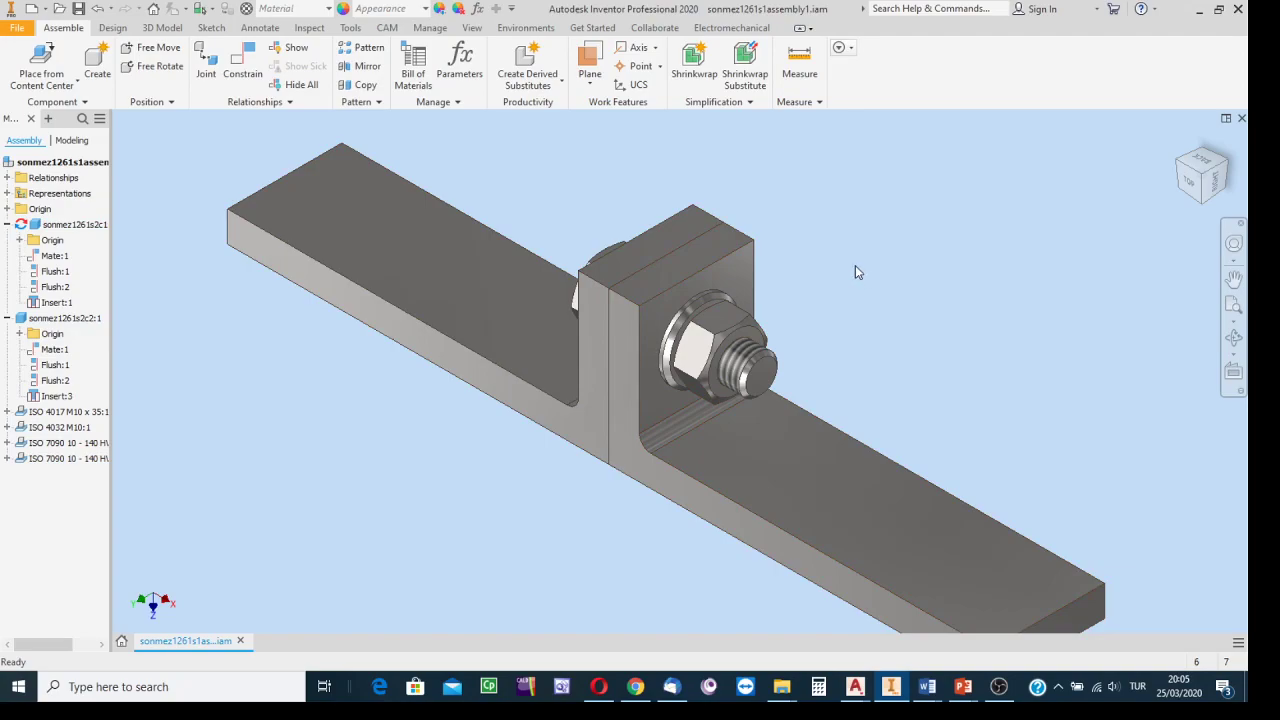
Start and abandon an Insert constraint, then bring the OBS Studio window to the front.
{"action": "left_click", "coordinate": [240, 70]}
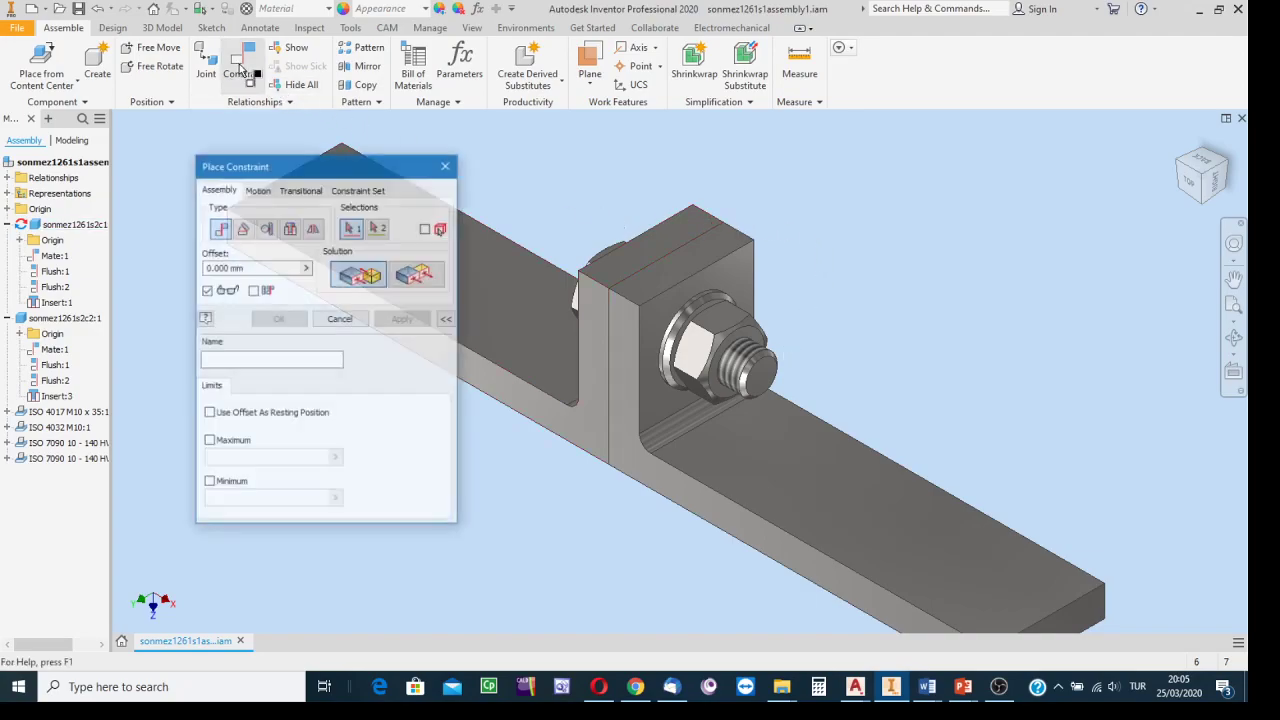
{"action": "left_click", "coordinate": [290, 229]}
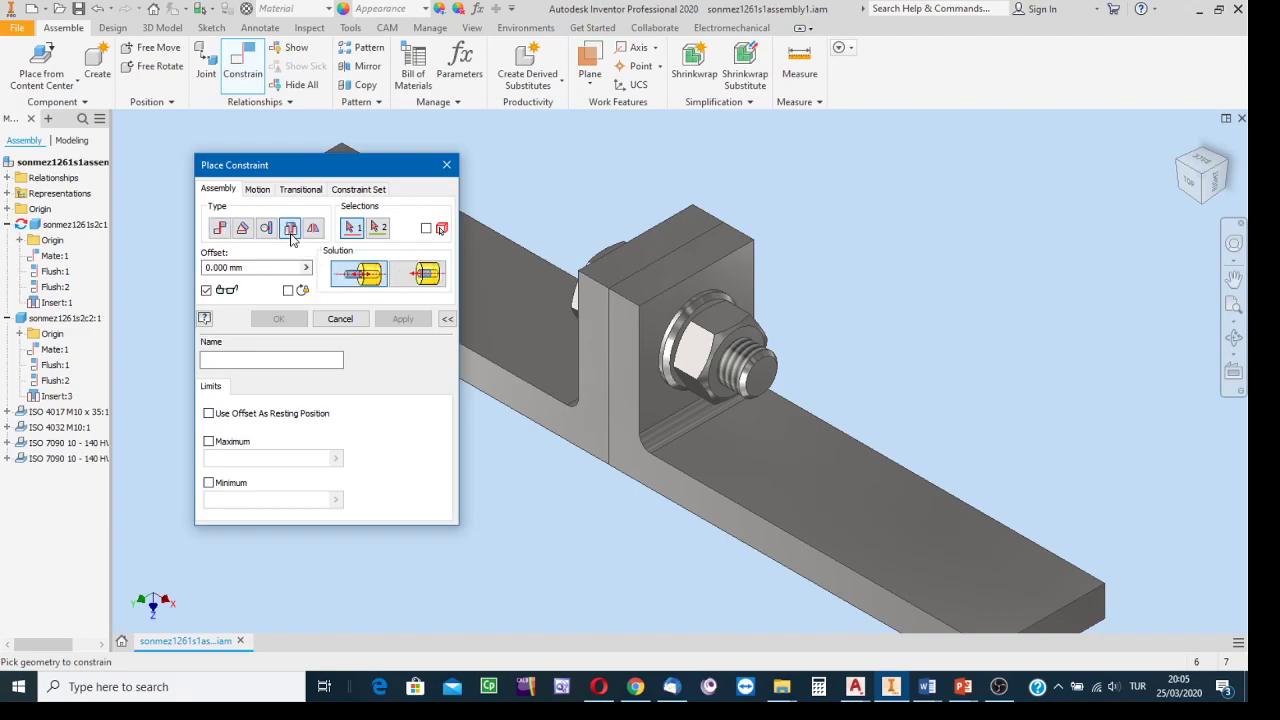
{"action": "left_click", "coordinate": [447, 165]}
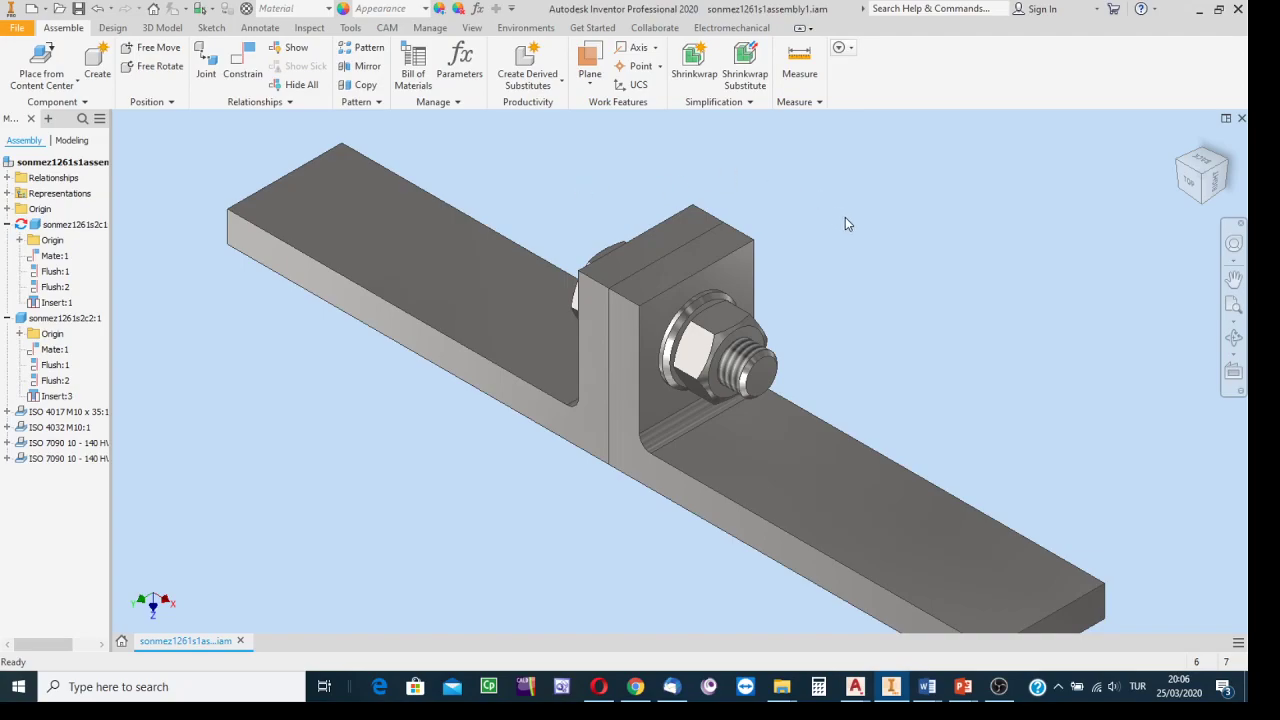
{"action": "left_click", "coordinate": [1003, 700]}
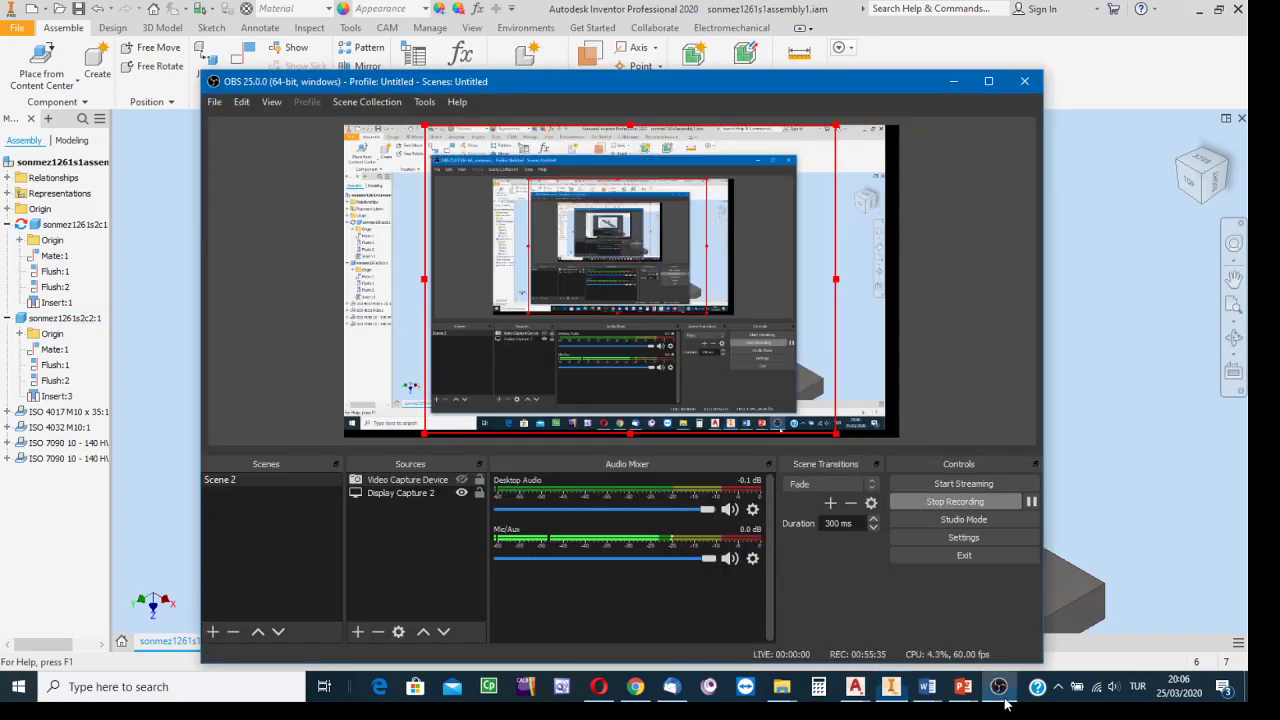